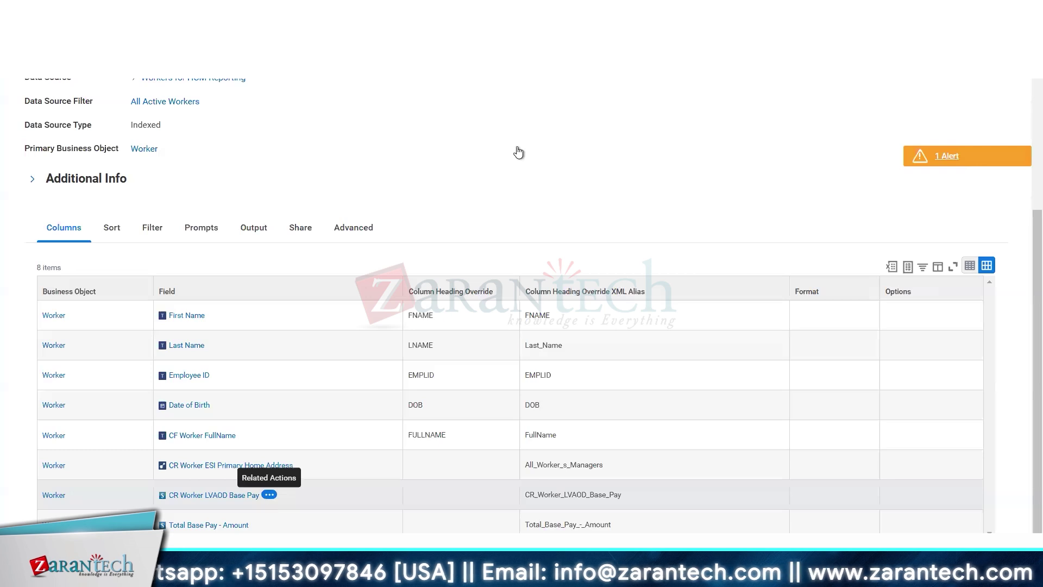
Start running the CR_Advanced_Employee_Birtrhdays report and set Prompt - Date 1 to 01/01/2010
scroll(414, 158, up, 3)
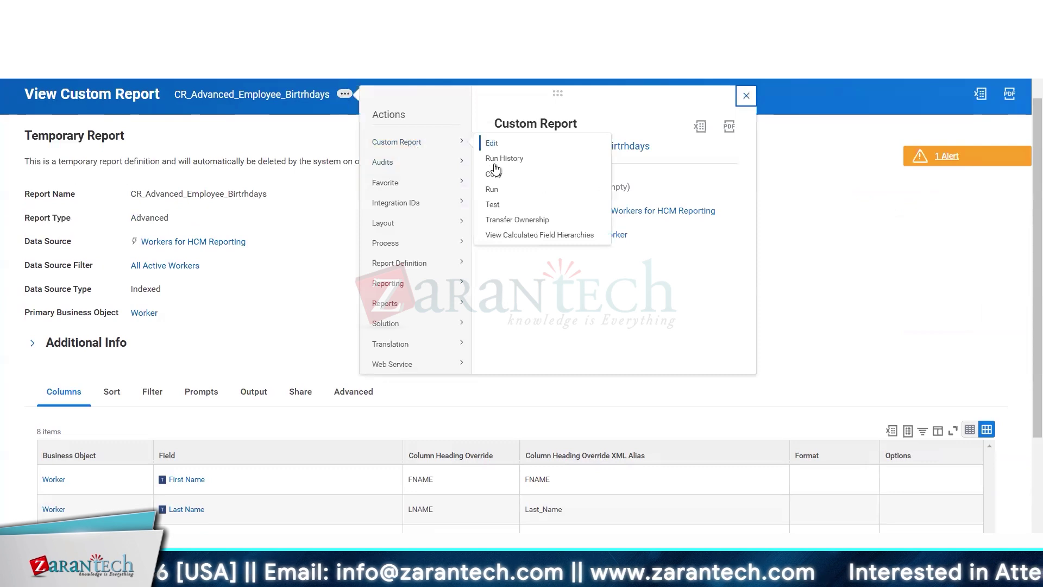
click(492, 189)
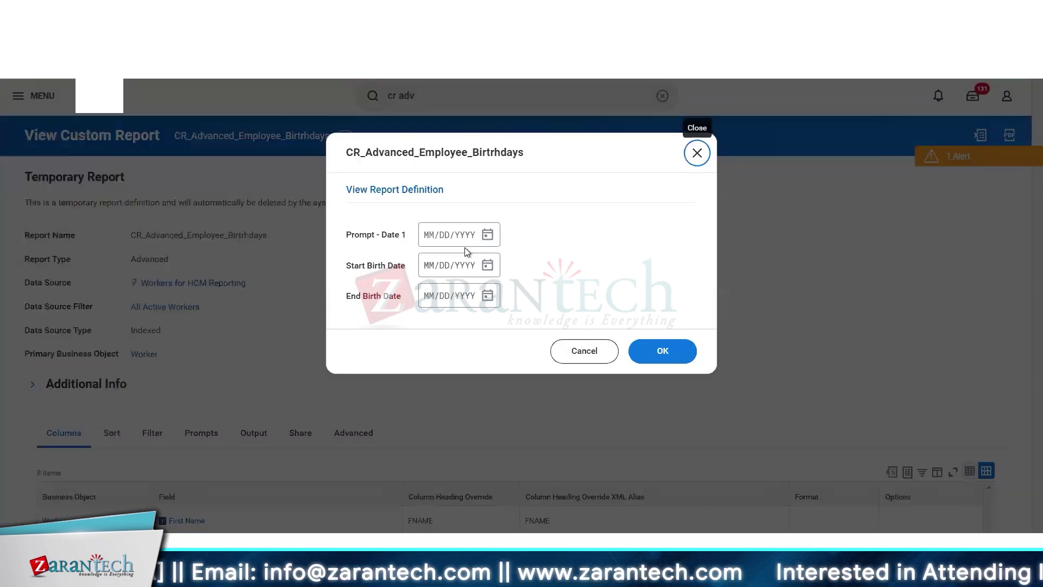
click(432, 243)
text(0101)
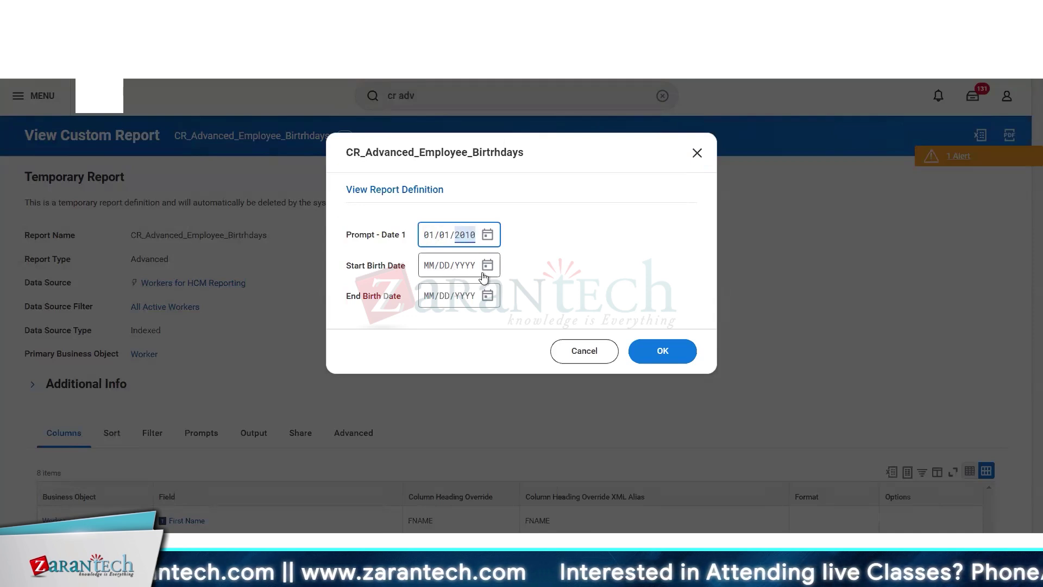
Set the Start Birth Date prompt to 01/01/1900 and the End Birth Date prompt to 01/30/2025, and run the report
click(426, 271)
text(01/)
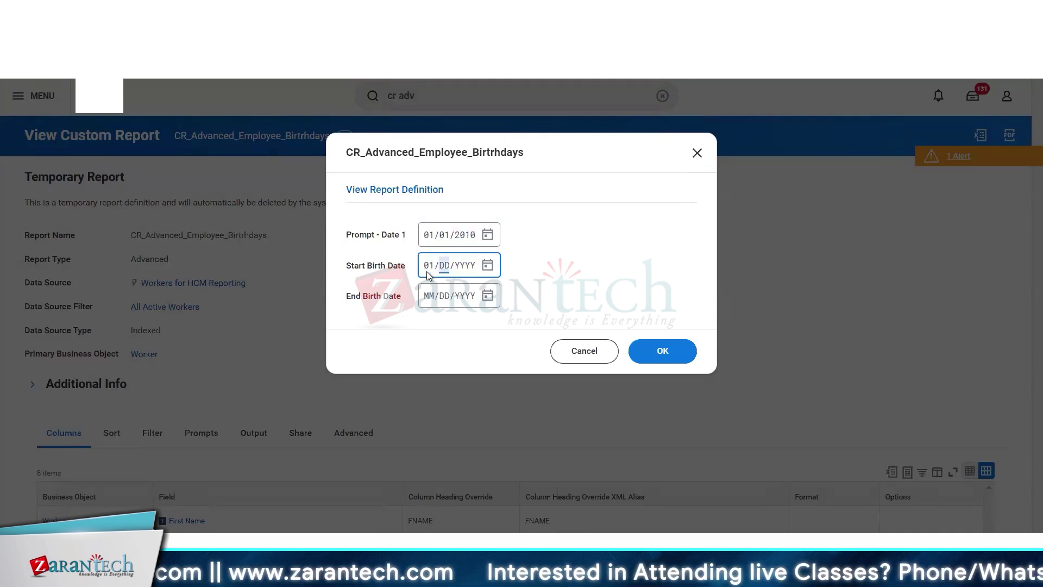
text(01/)
text(1900)
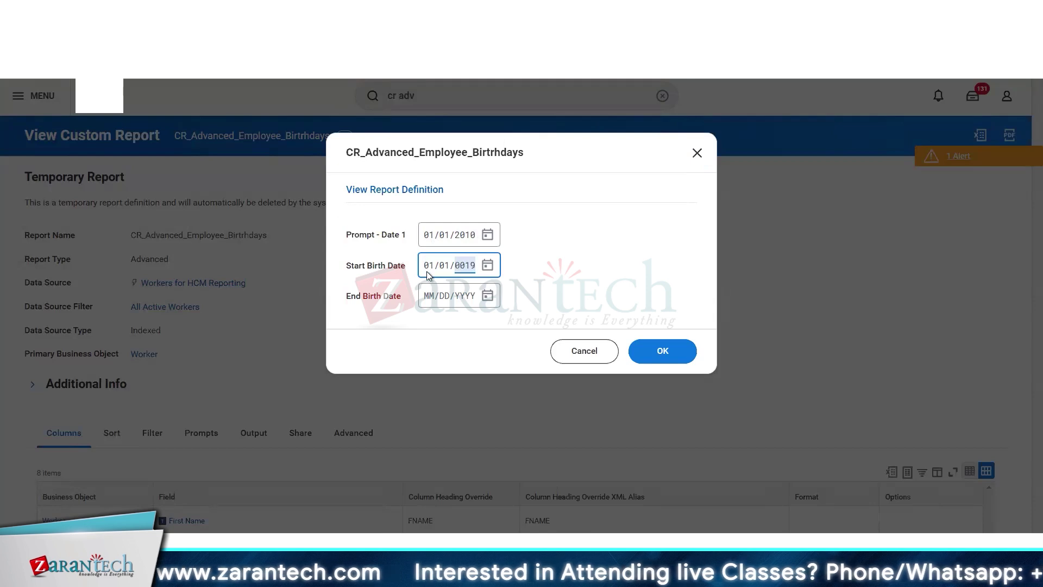
click(498, 302)
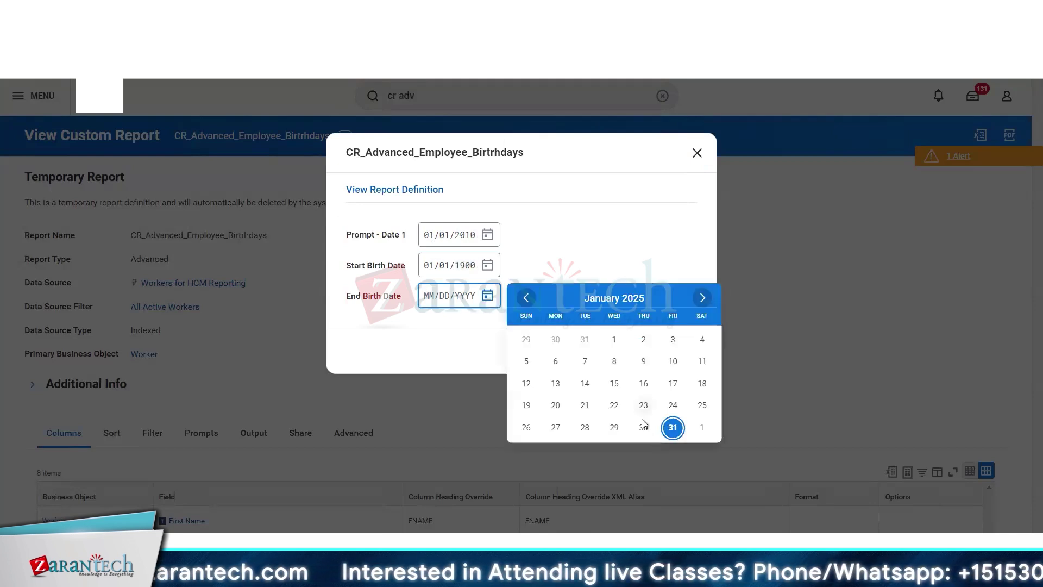
click(642, 419)
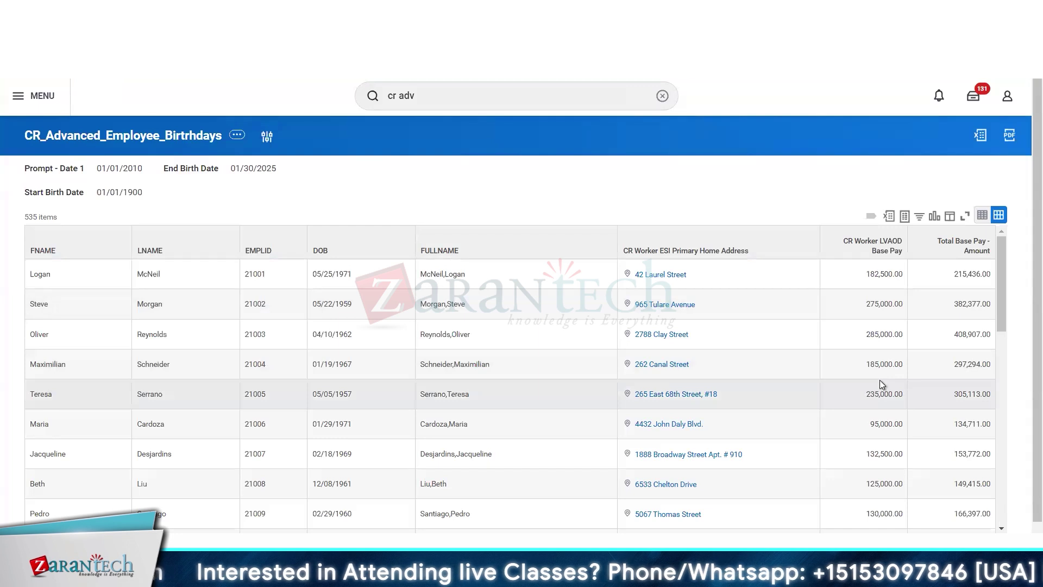
Highlight the first worker's Total Base Pay - Amount and examine the columns in the report's definition in a new browser tab
click(964, 276)
drag(973, 275, 994, 276)
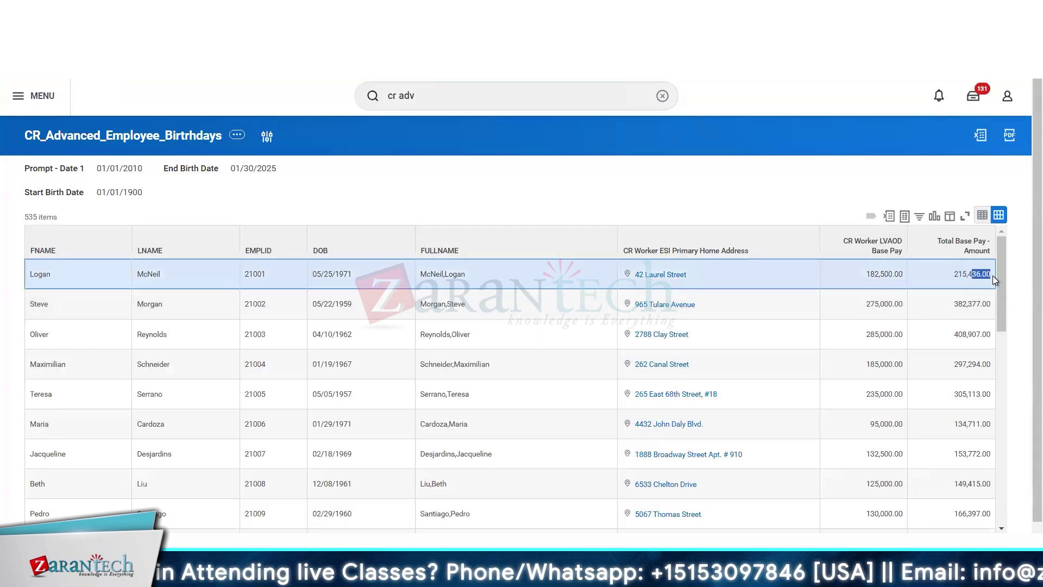
right_click(104, 138)
click(143, 149)
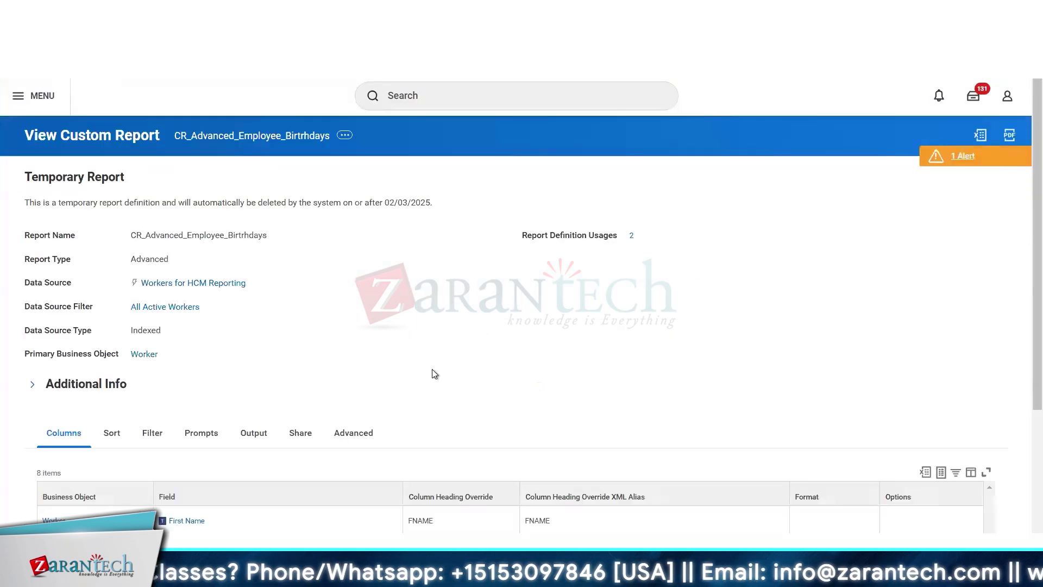
scroll(432, 369, down, 4)
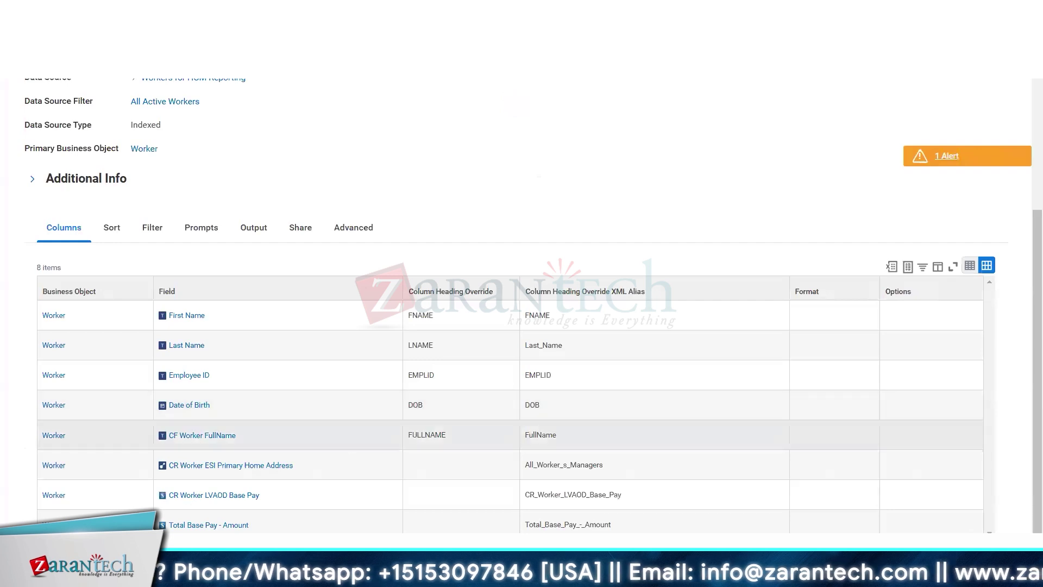
mouse_move(259, 527)
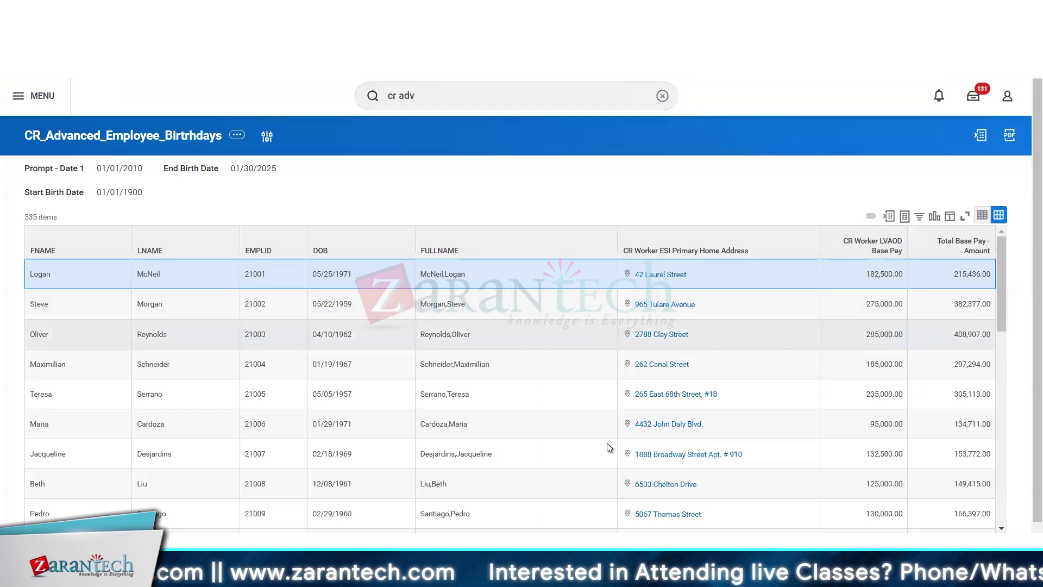
Compare the two base pay columns in the report results and open the CR Worker LVAOD Base Pay calculated field in a new browser tab
scroll(889, 407, down, 10)
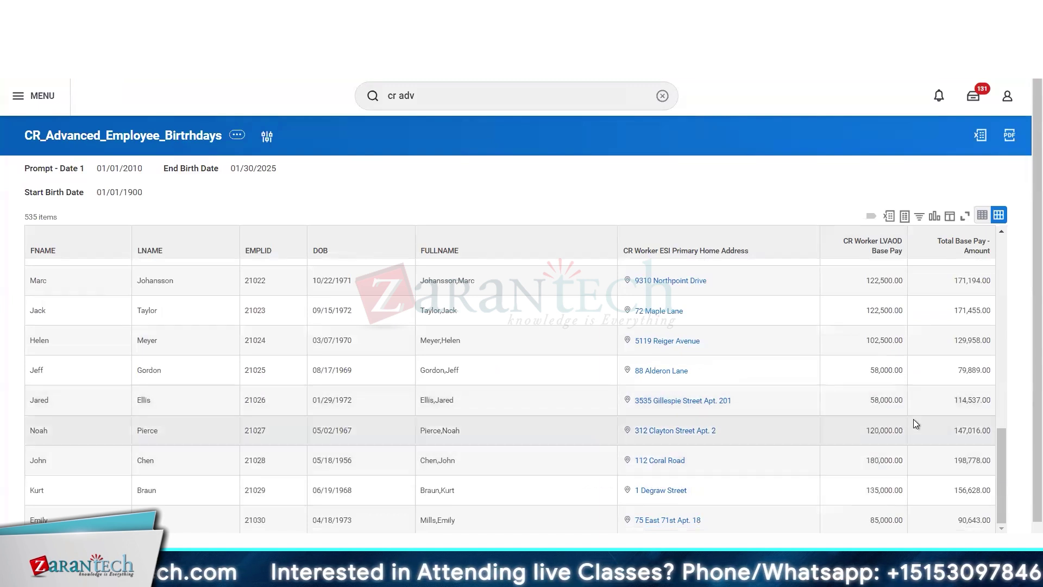
scroll(913, 420, up, 10)
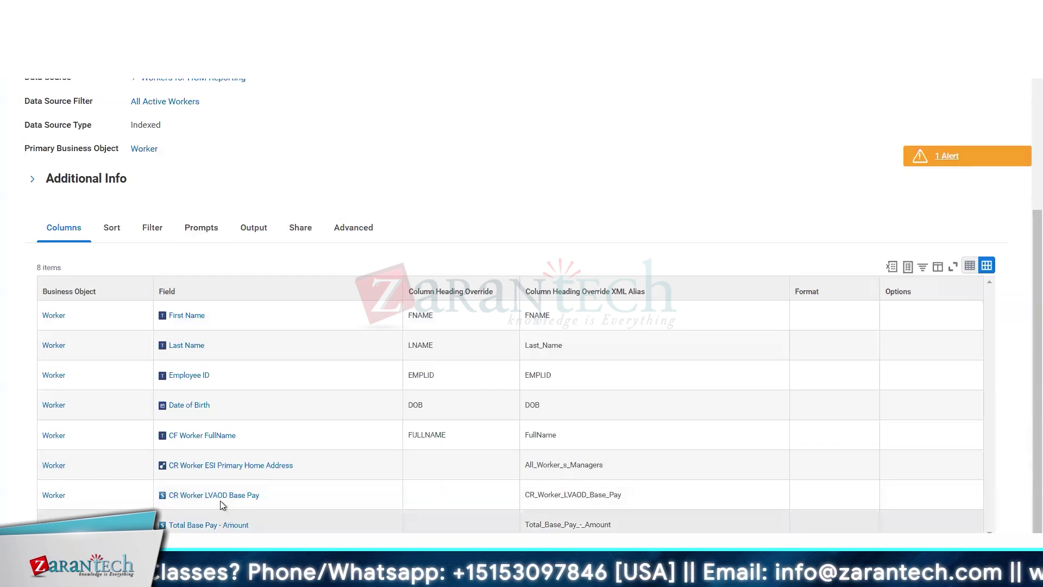
right_click(221, 496)
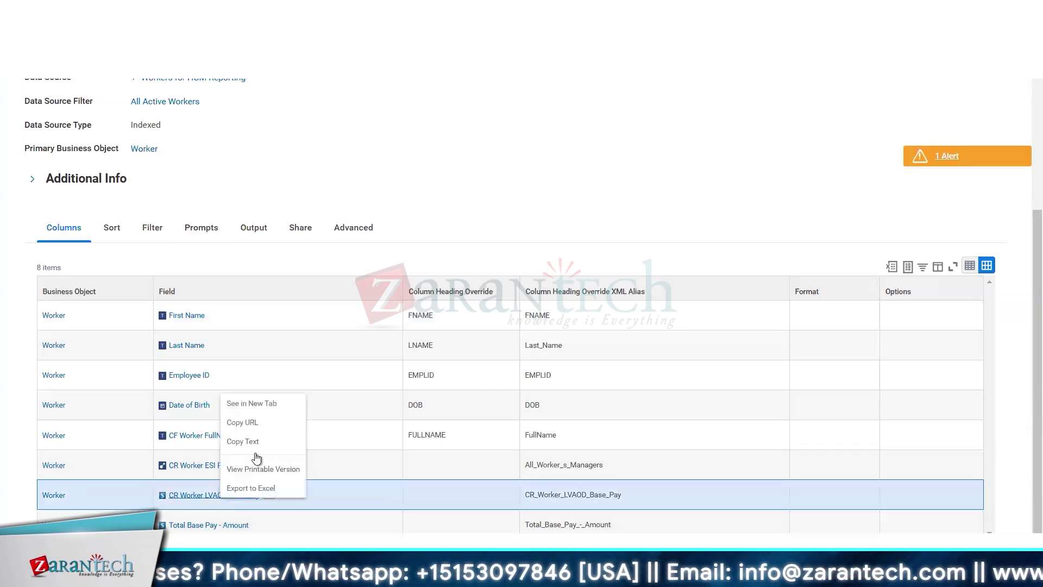
click(251, 403)
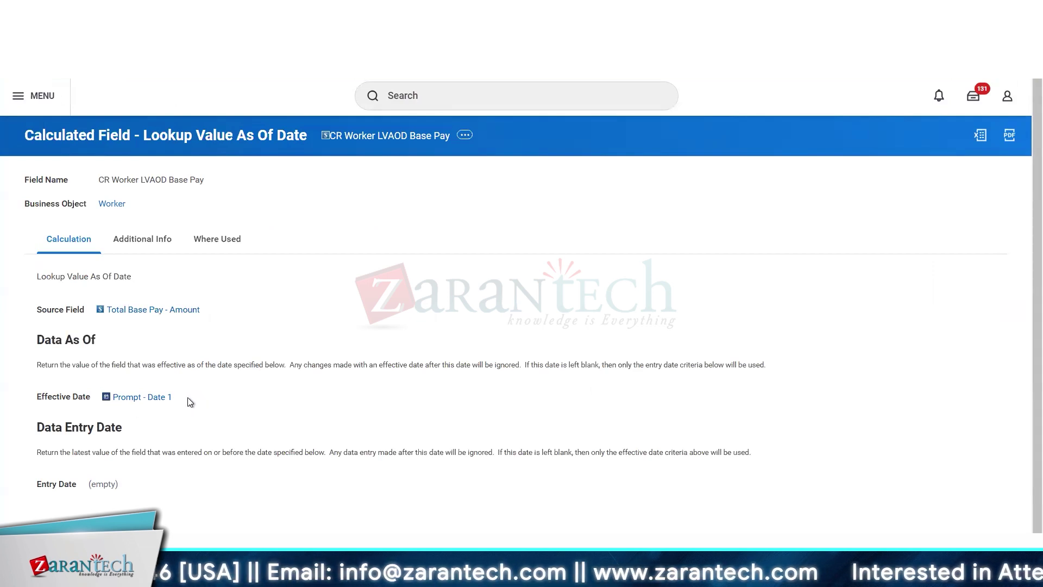
mouse_move(190, 401)
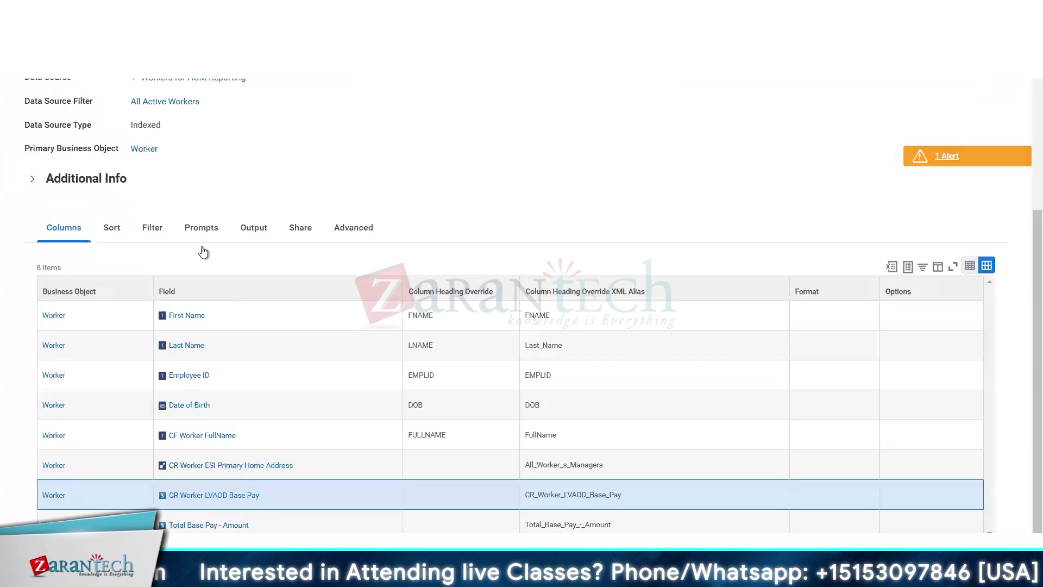
Examine the prompt defaults and the Date of Birth filter conditions in the report definition
click(202, 235)
scroll(439, 267, down, 2)
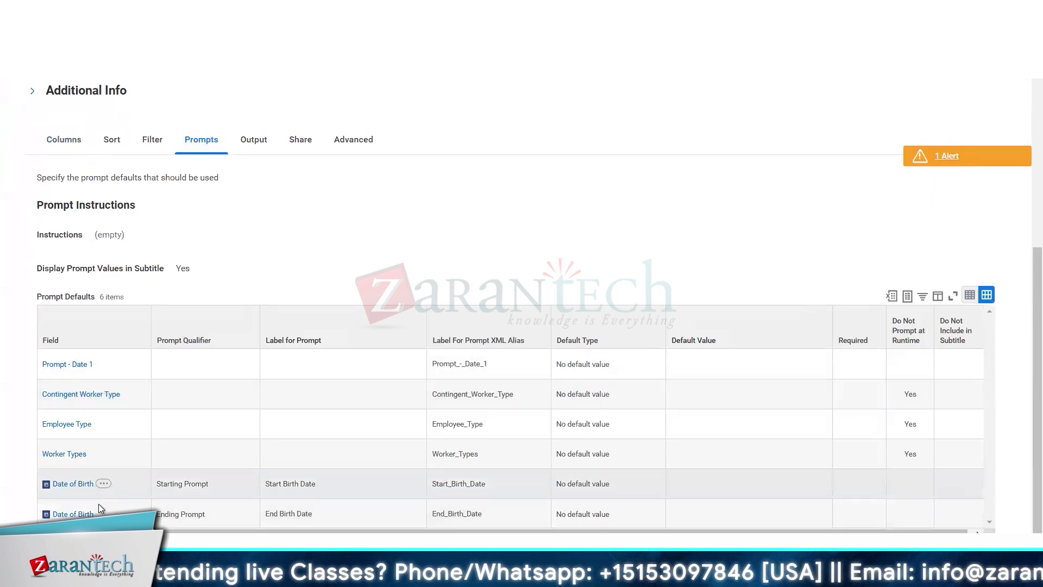
mouse_move(81, 515)
click(153, 140)
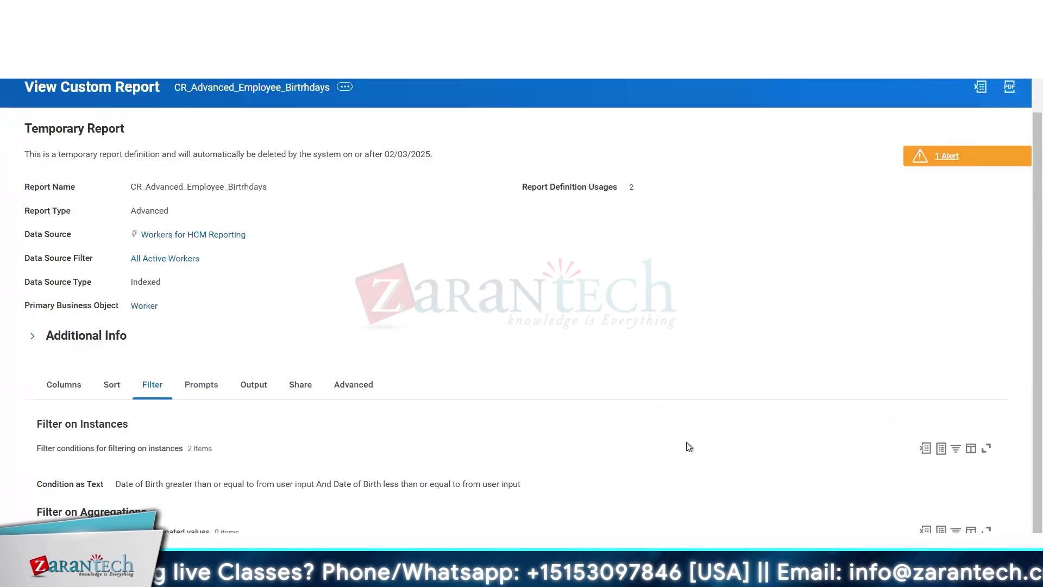
scroll(687, 442, down, 3)
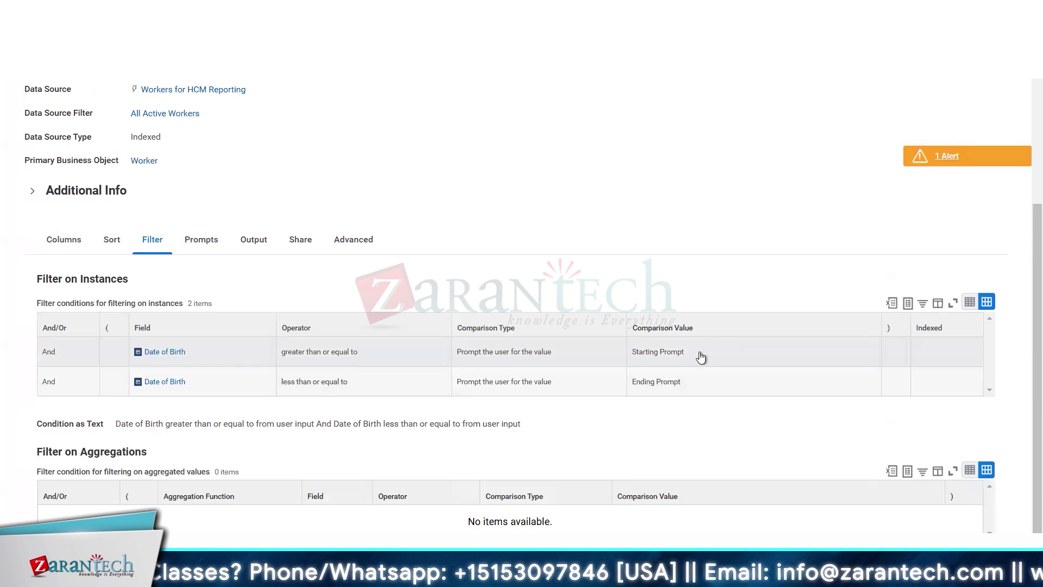
mouse_move(697, 353)
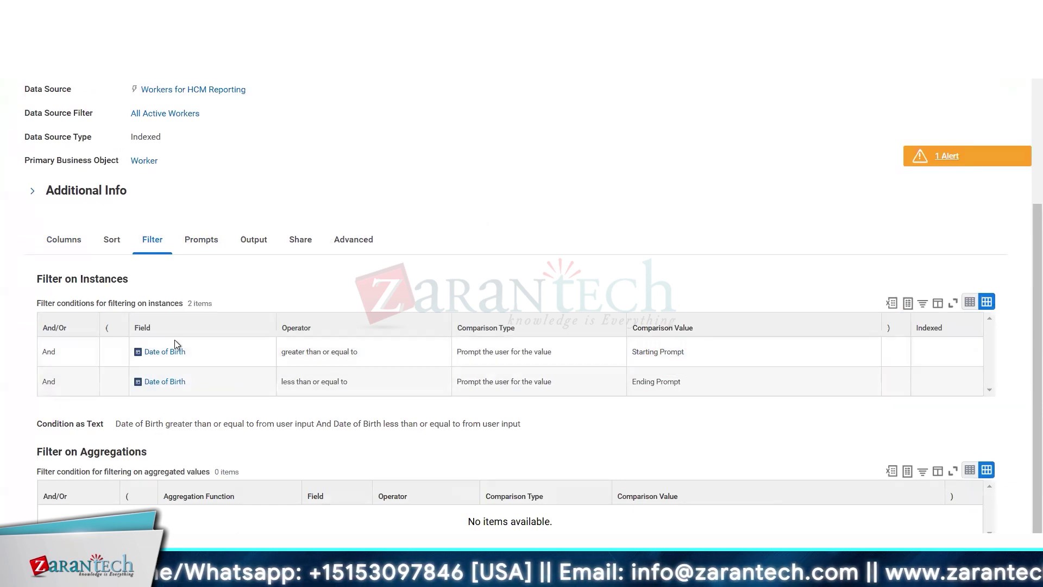
Return to the report's prompt defaults and examine the Prompt - Date 1 and Date of Birth entries
click(196, 243)
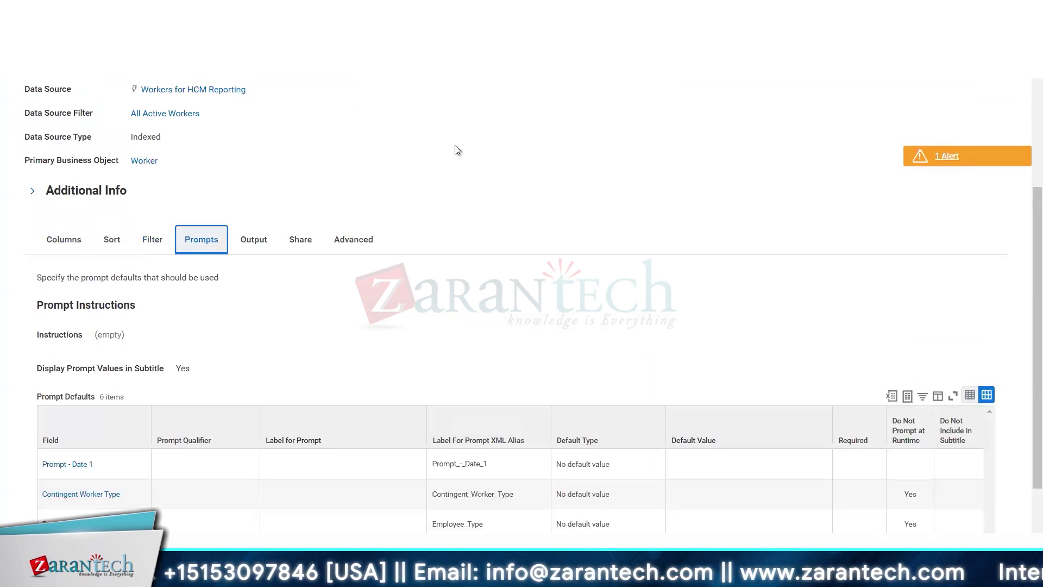
scroll(453, 247, down, 2)
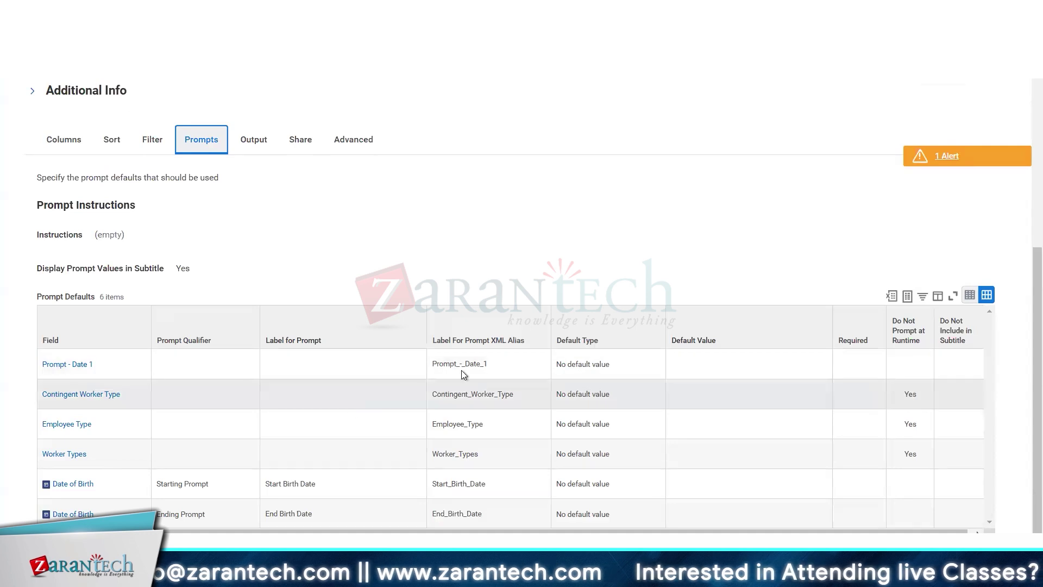
scroll(458, 269, up, 5)
scroll(448, 272, down, 5)
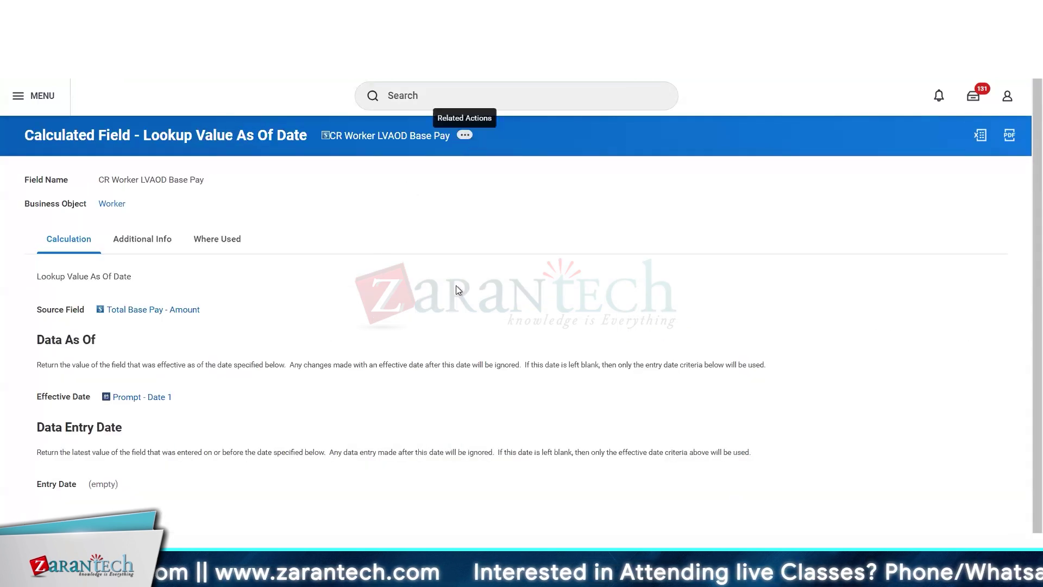
Edit the CR Worker LVAOD Base Pay calculated field and try Prompt - Start Date as its Effective Date
click(464, 135)
mouse_move(518, 204)
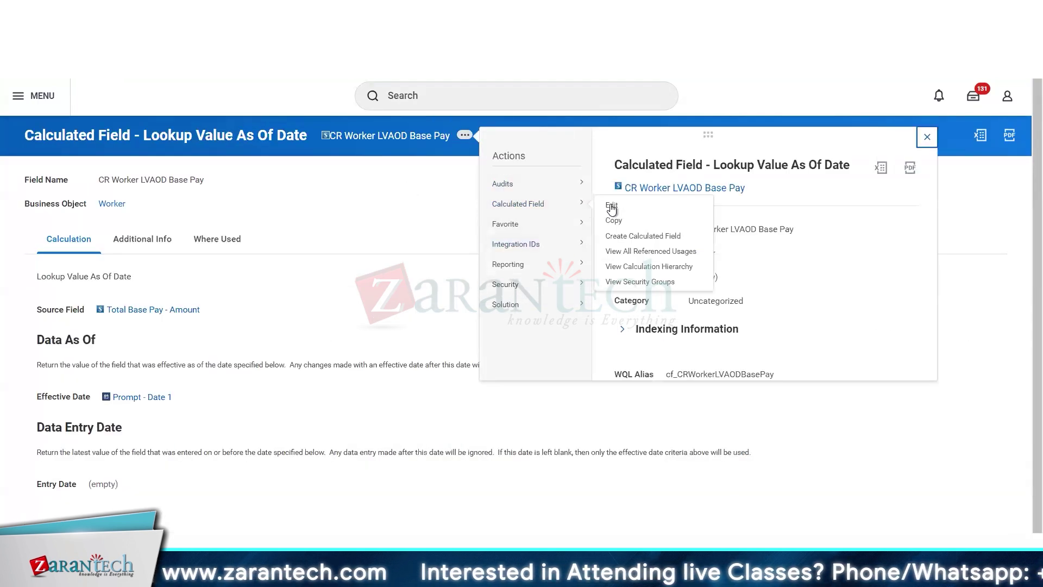
click(612, 206)
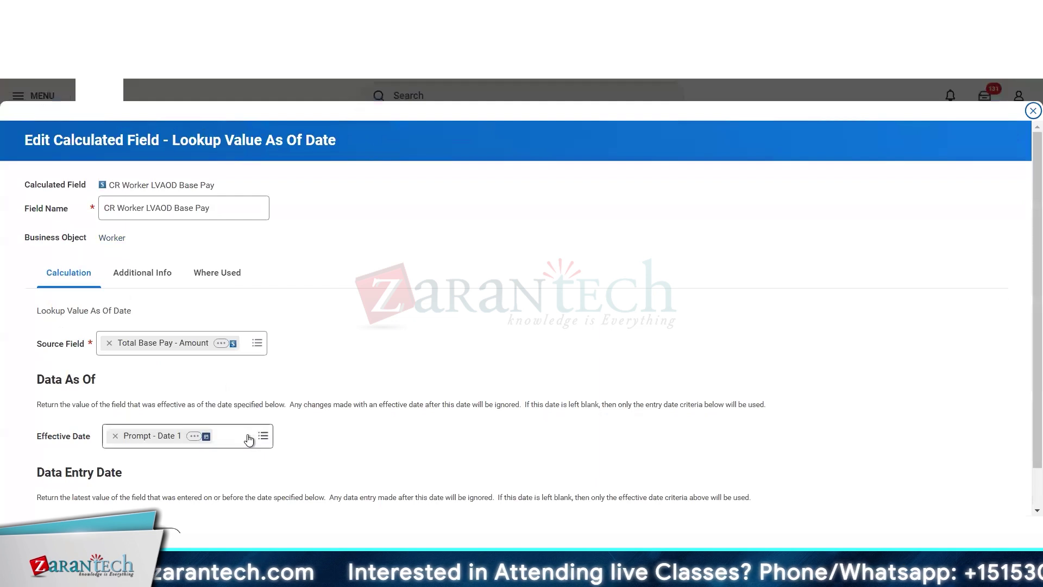
click(247, 436)
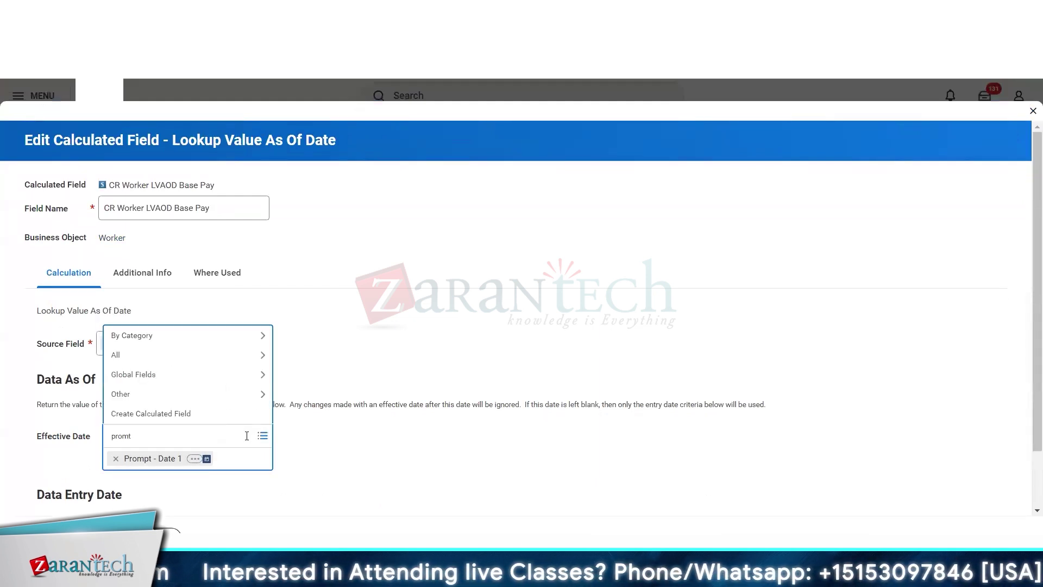
text(promt)
key(Return)
key(BackSpace)
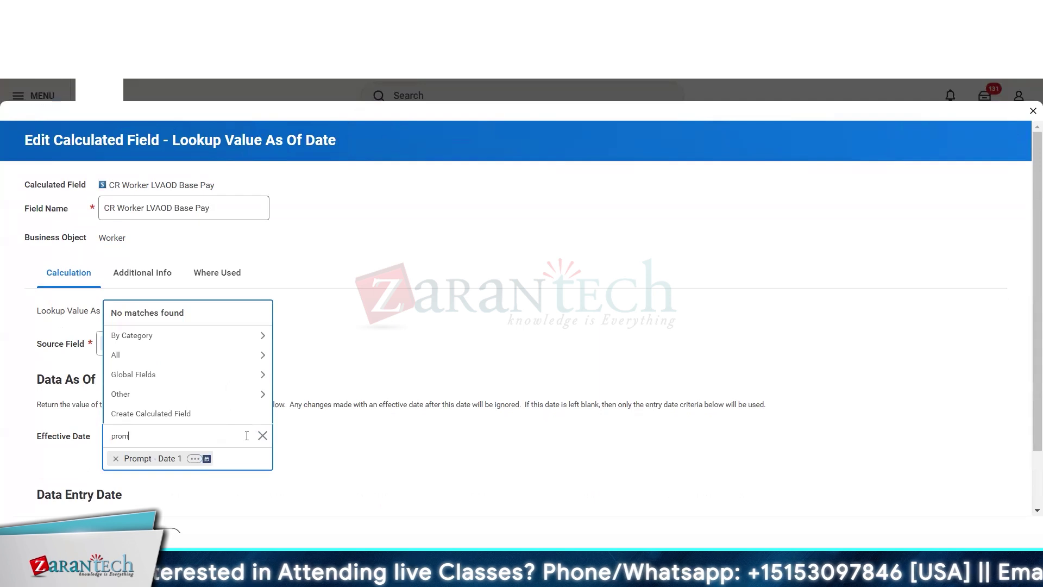
key(Return)
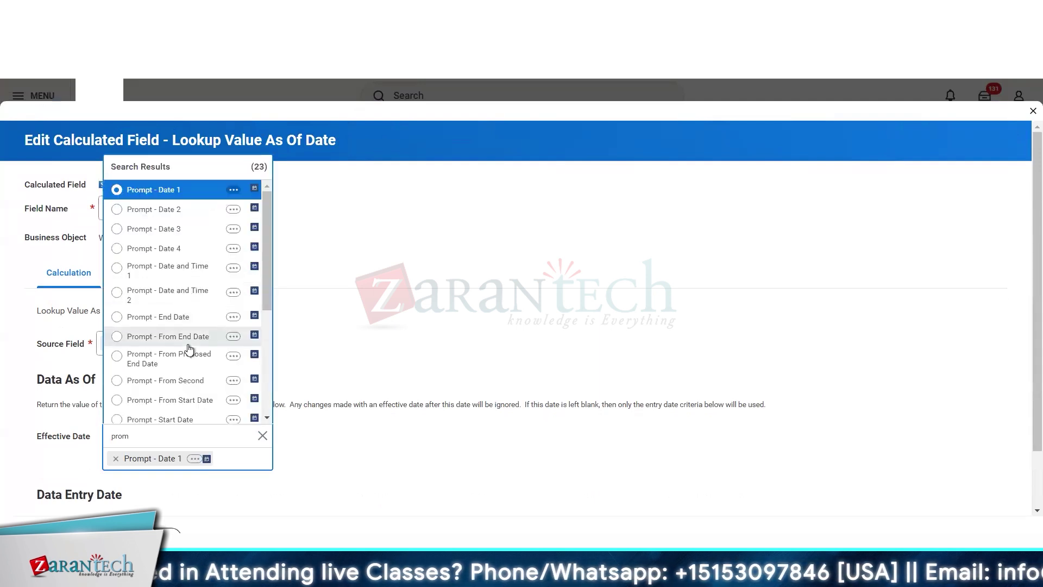
scroll(185, 391, down, 3)
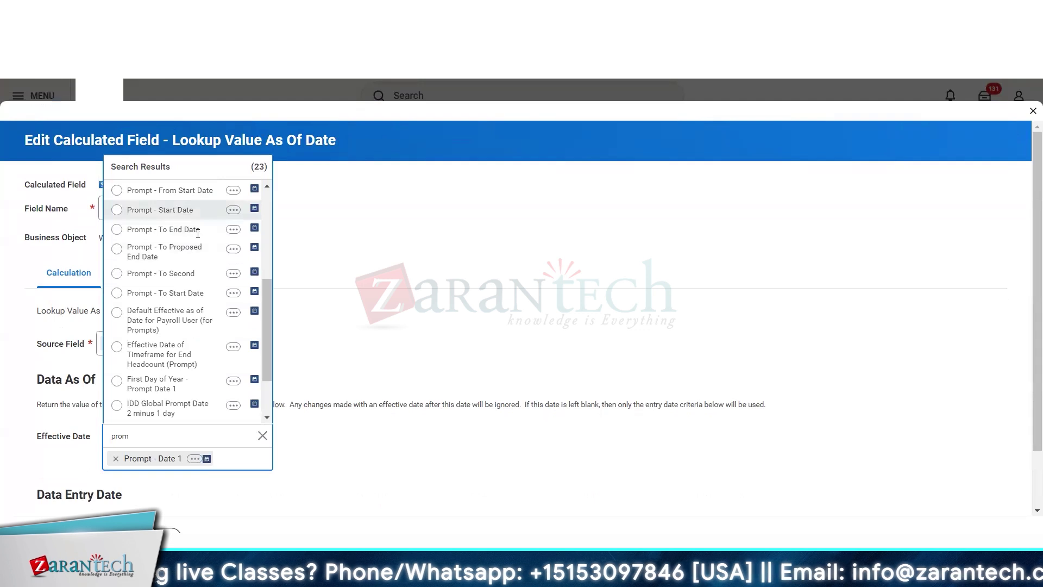
click(189, 212)
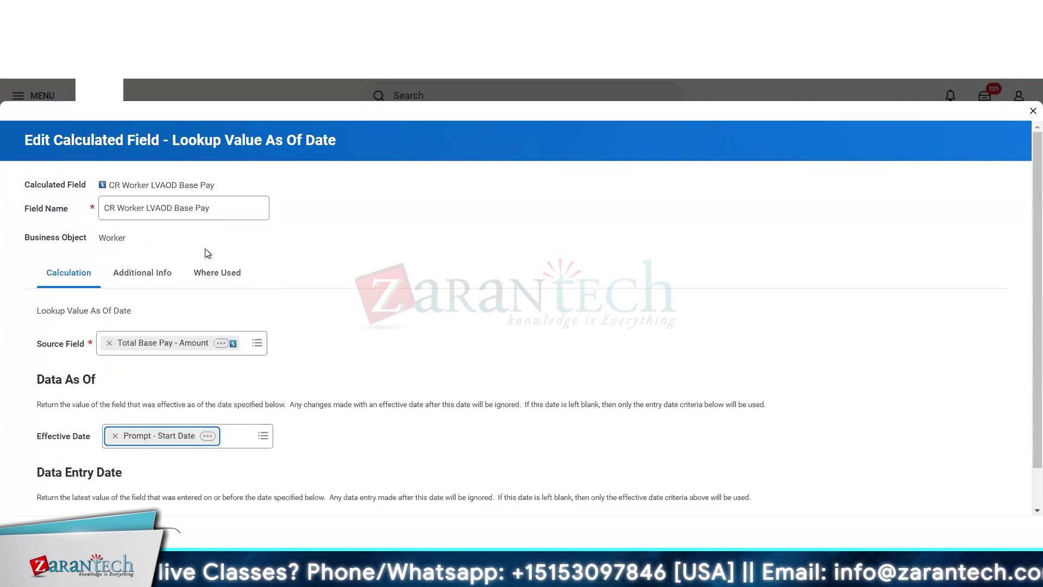
click(242, 444)
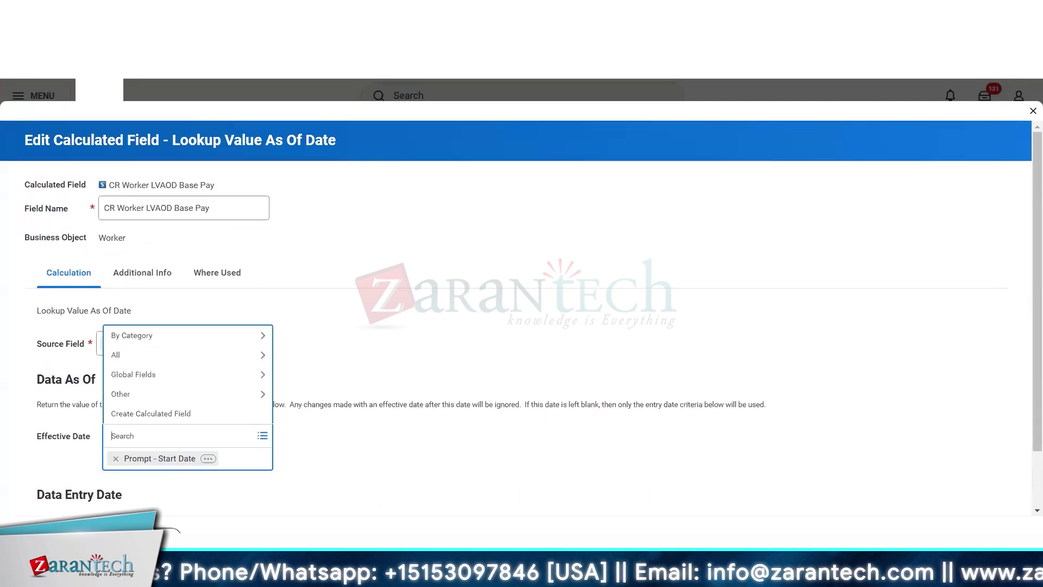
click(452, 375)
key(Escape)
click(460, 337)
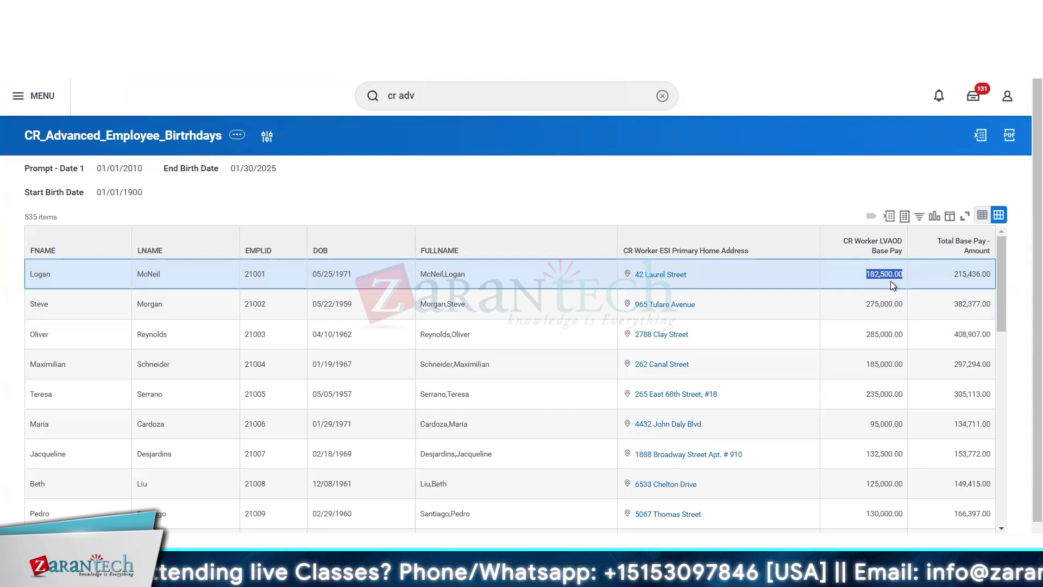
Highlight the Prompt - Date 1 value in the report results and check it against the calculated field's Effective Date
drag(144, 169, 94, 172)
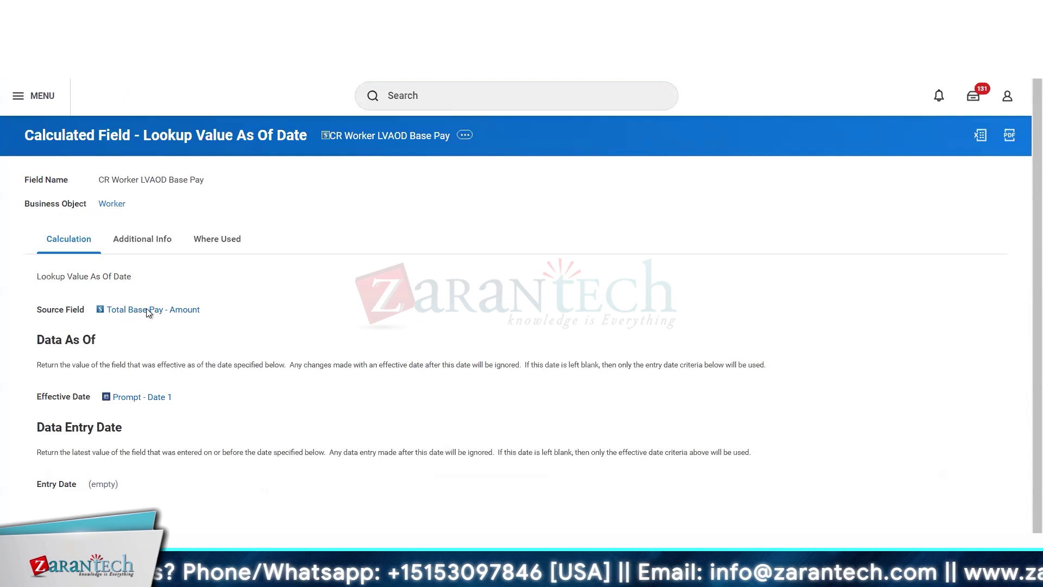
mouse_move(179, 399)
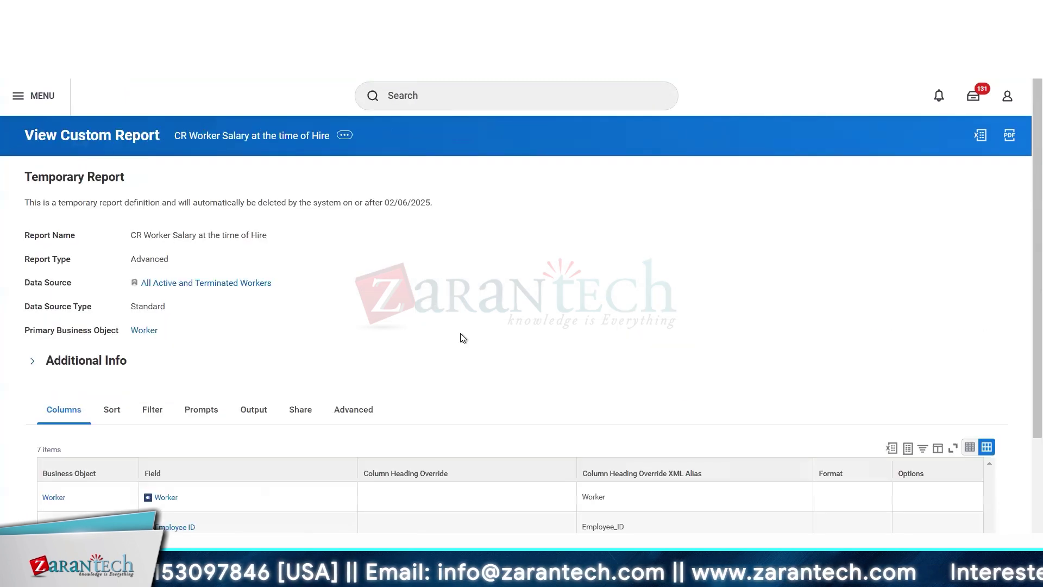
Examine the columns of the CR Worker Salary at the time of Hire report and the details of its Total Base Pay - Amount field
scroll(461, 334, down, 2)
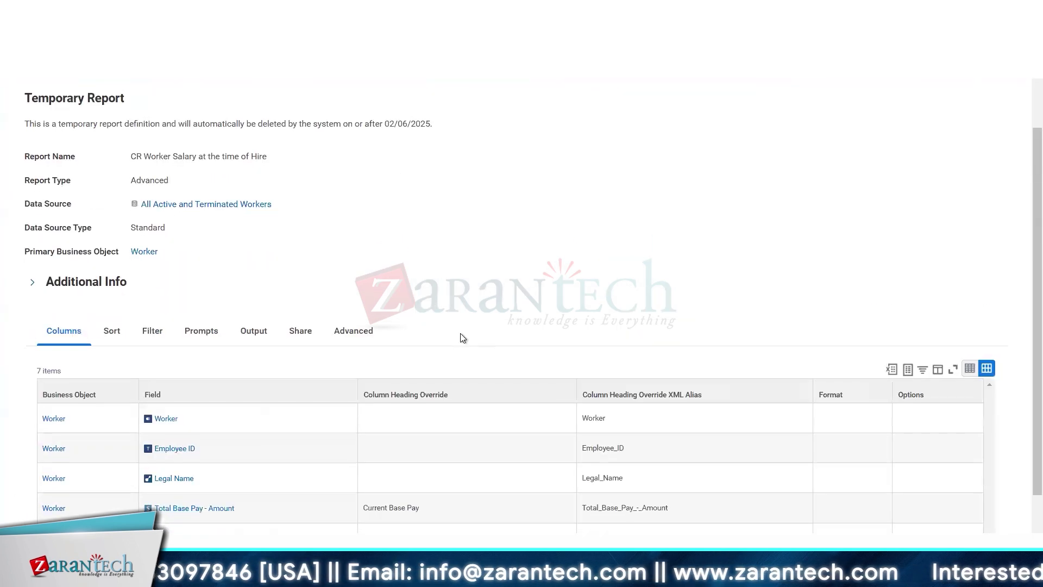
scroll(461, 337, down, 1)
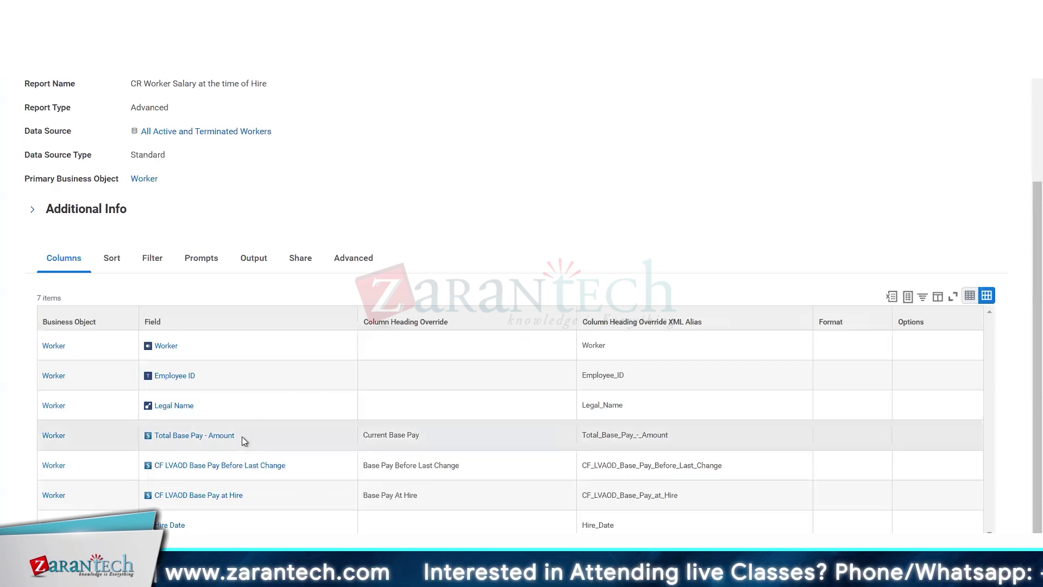
click(245, 434)
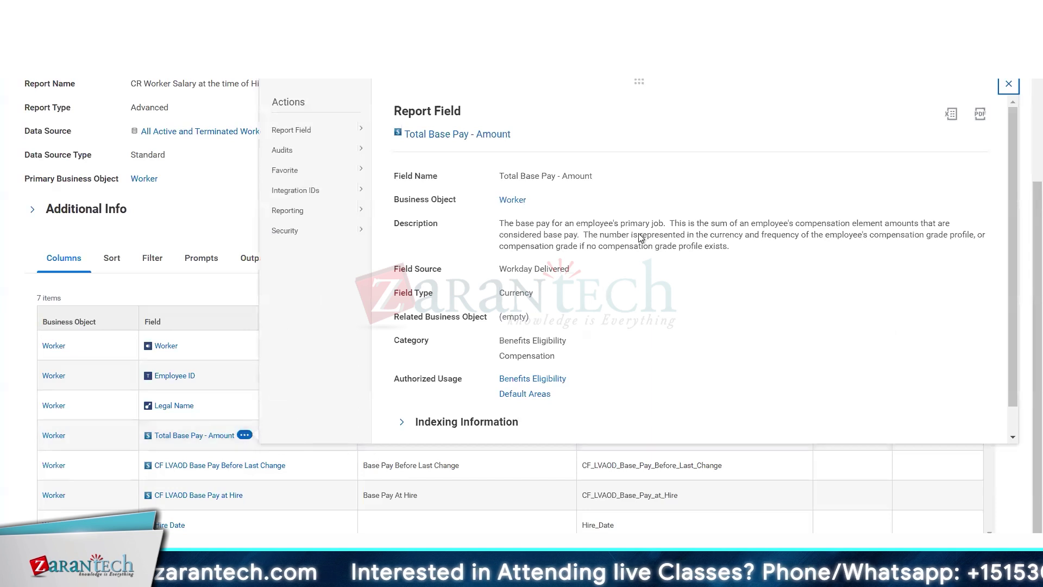
click(239, 175)
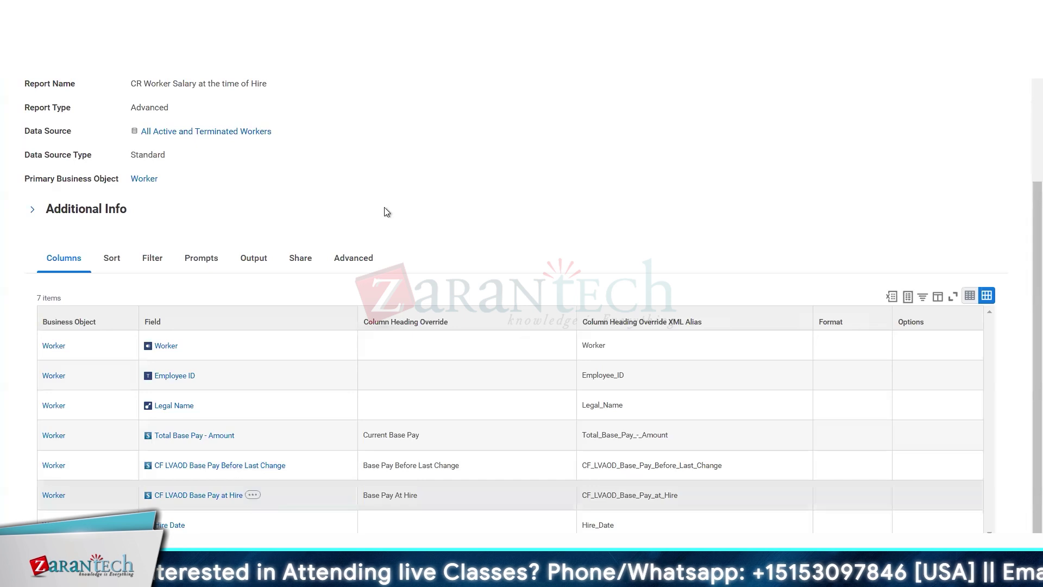
Review the report's data source and its CF LVAOD Base Pay Before Last Change and CF LVAOD Base Pay at Hire columns
scroll(385, 210, up, 3)
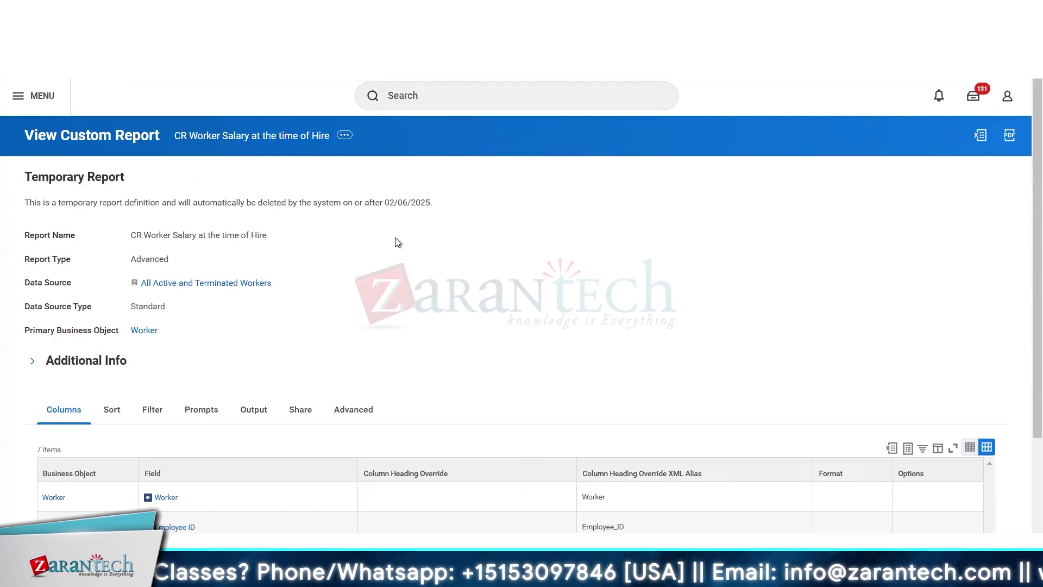
scroll(399, 236, down, 3)
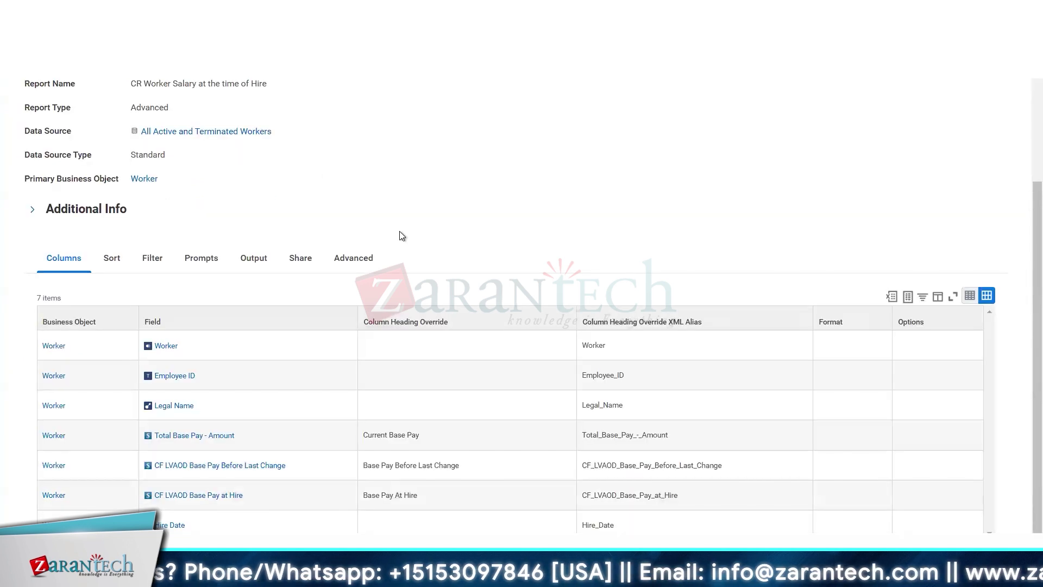
mouse_move(294, 467)
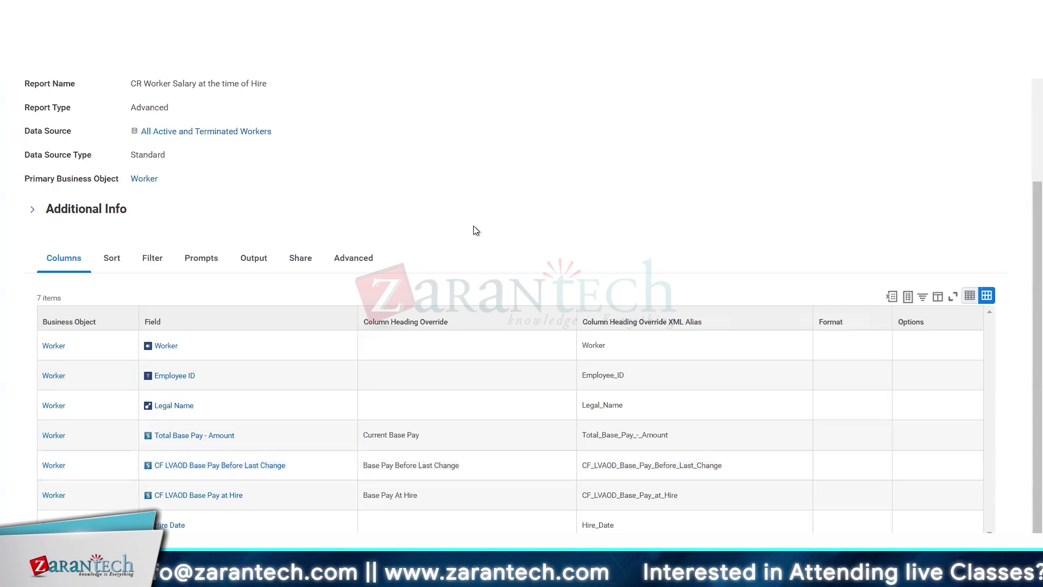
scroll(473, 226, up, 3)
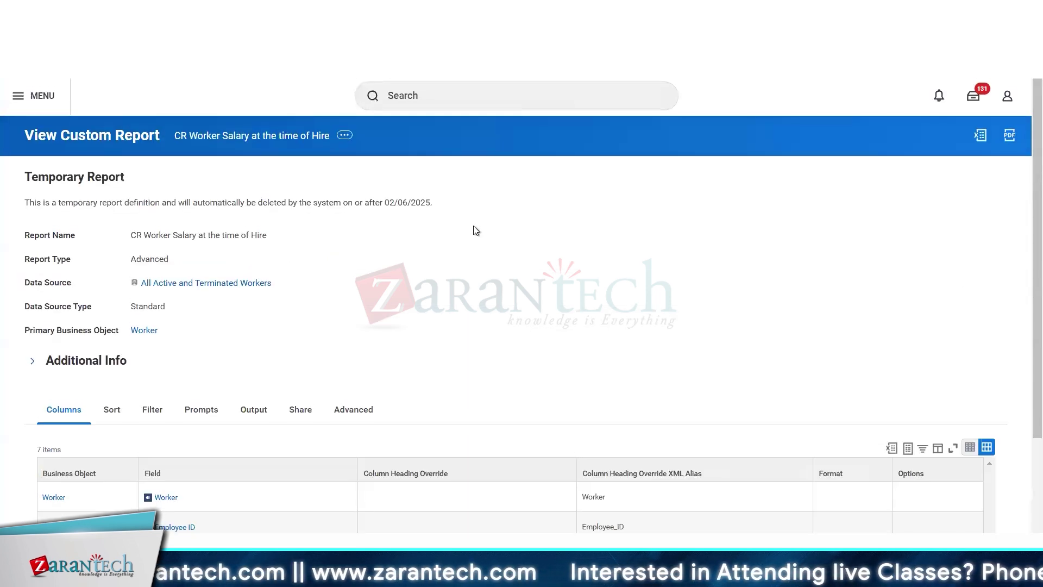
scroll(474, 231, down, 3)
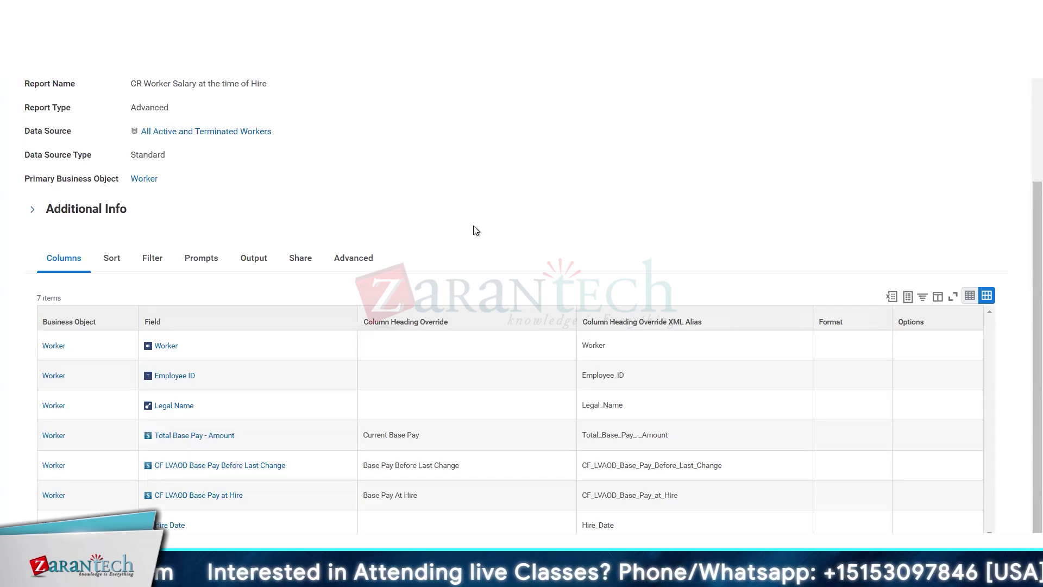
scroll(474, 226, up, 1)
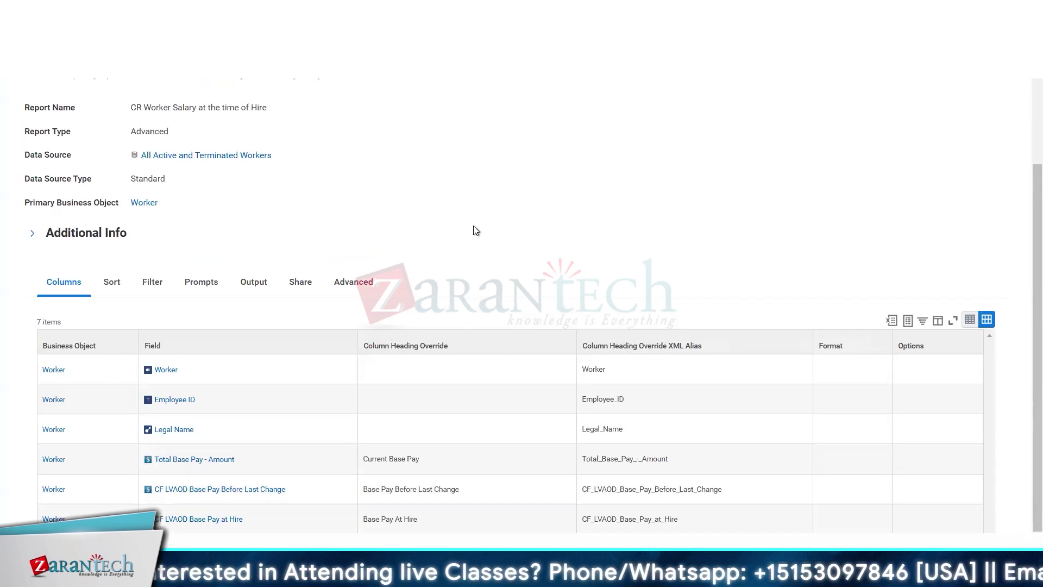
Run the CR Worker Salary at the time of Hire report from its definition
scroll(473, 230, up, 3)
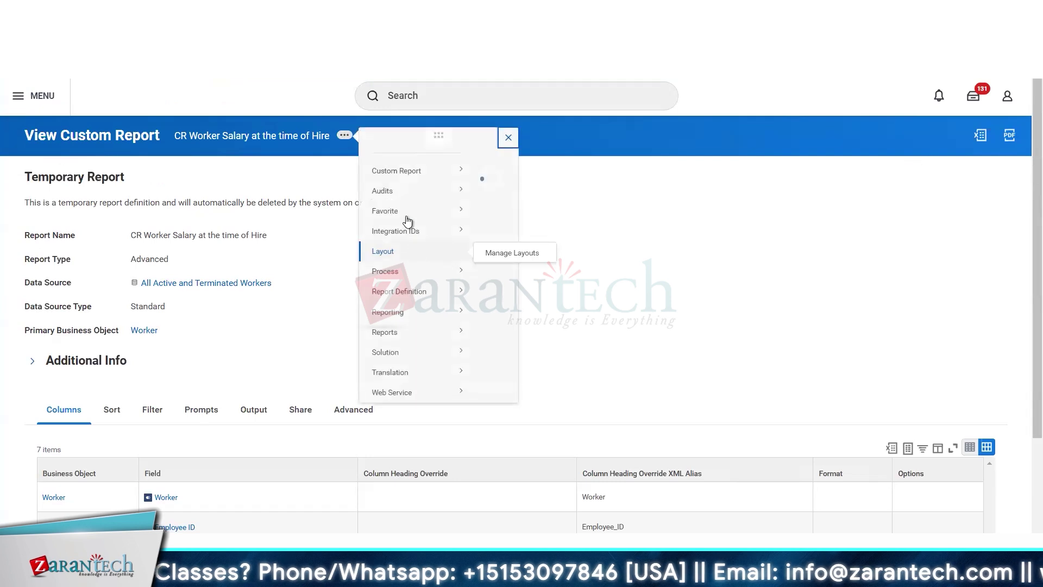
mouse_move(425, 185)
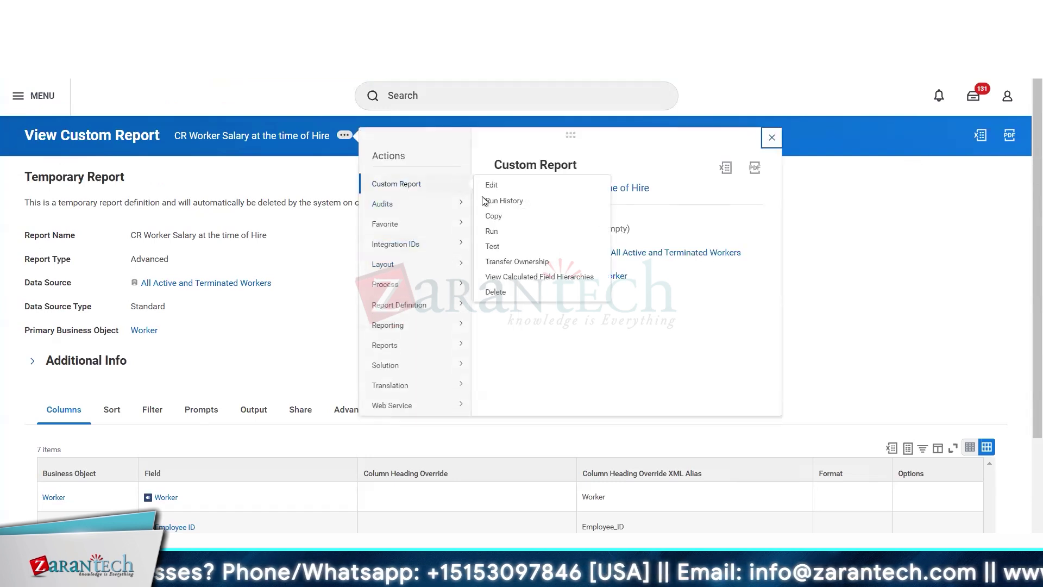
click(493, 233)
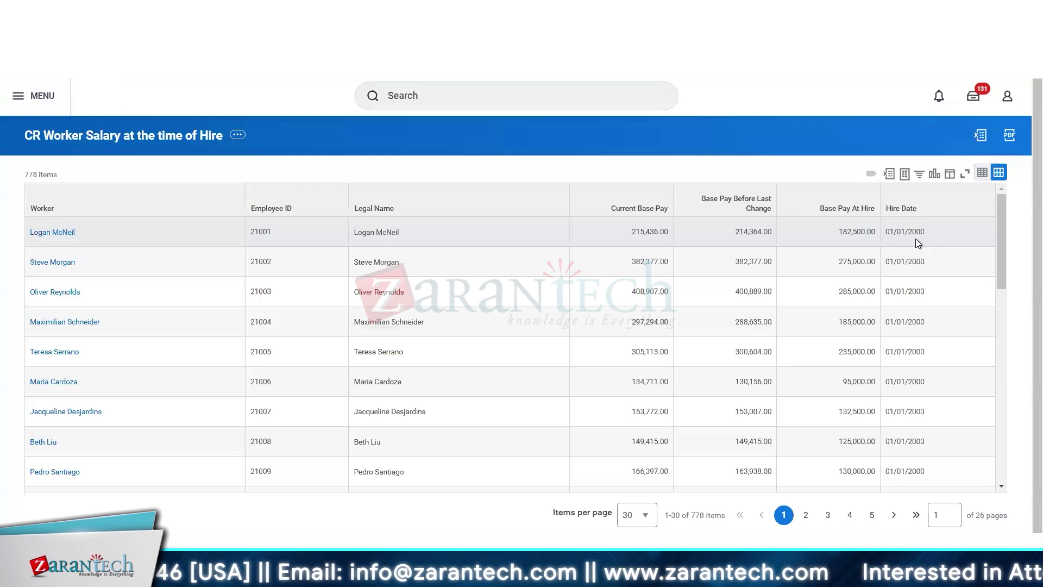
Look through the report results and highlight the first worker's row to compare the base pay columns with Hire Date
scroll(941, 356, down, 10)
scroll(941, 356, up, 10)
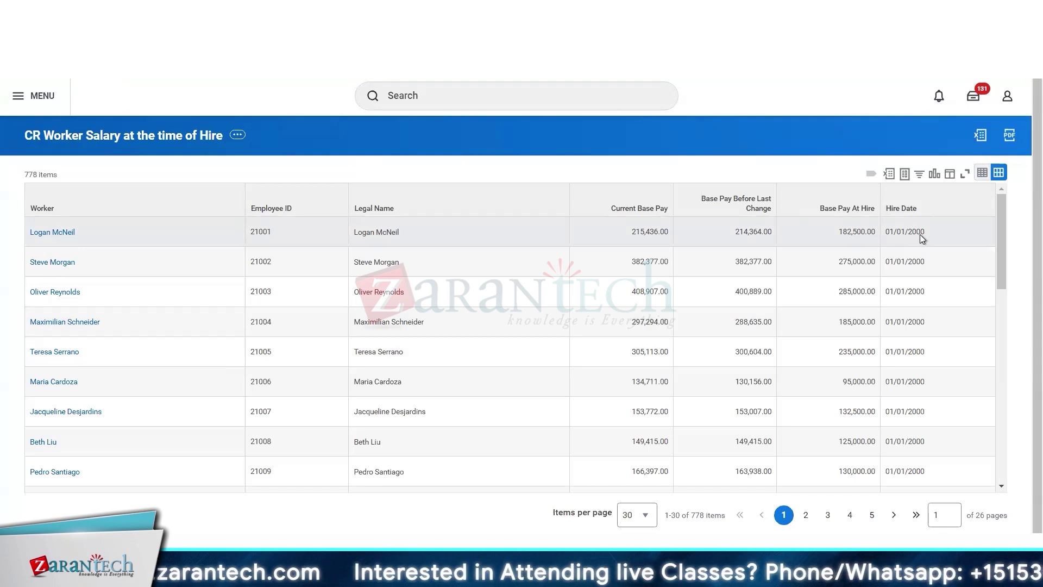
click(852, 237)
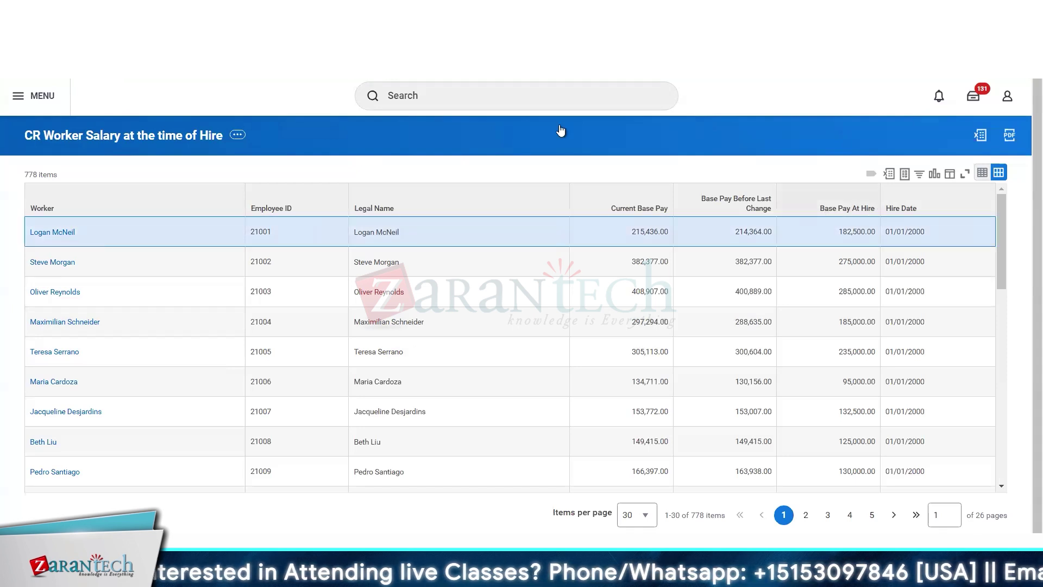
Compare the calculated field columns in the report definition with the base pay values in the report results
click(228, 12)
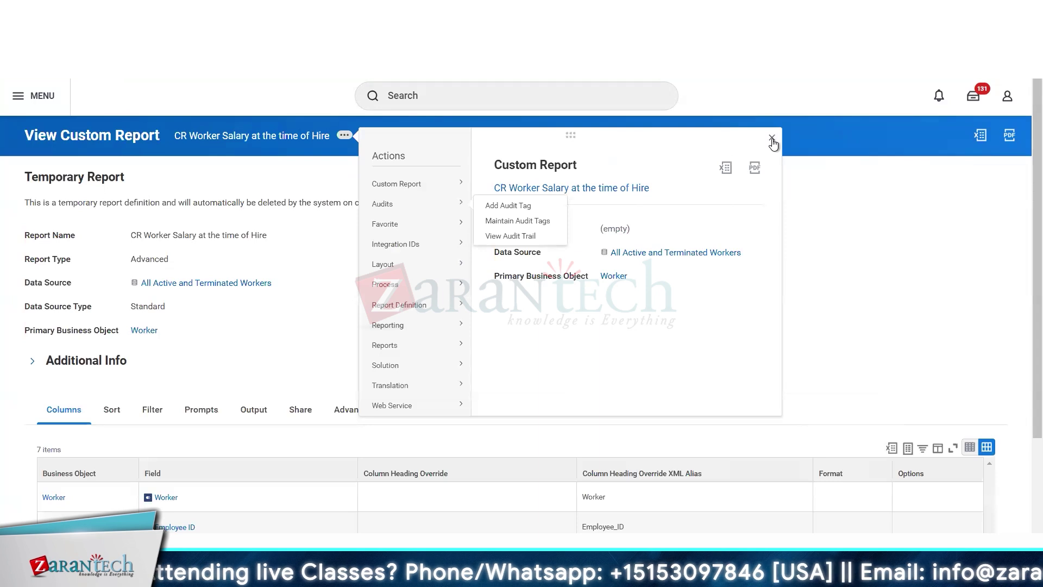
click(772, 139)
scroll(527, 290, down, 3)
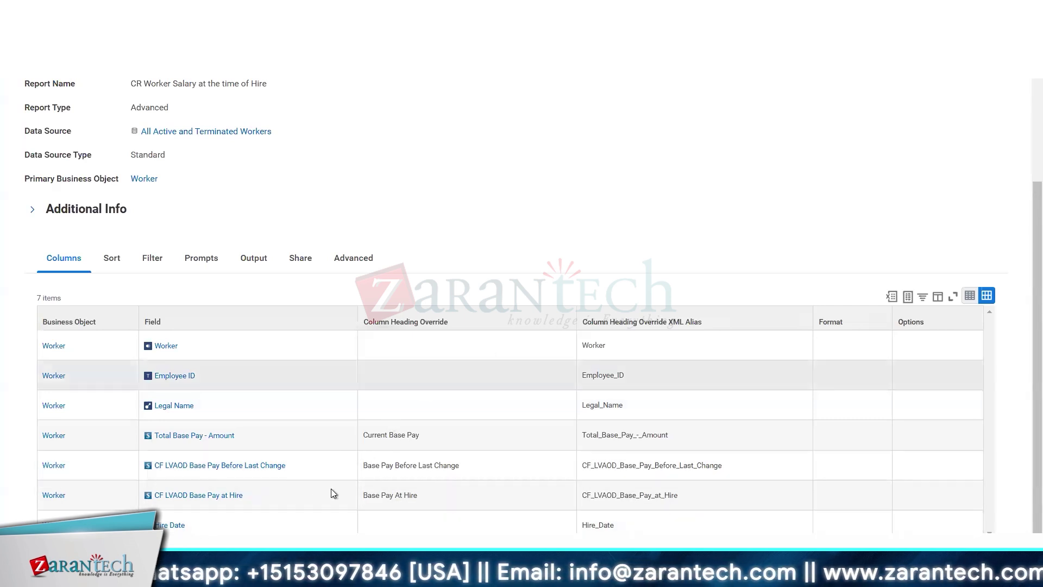
mouse_move(251, 502)
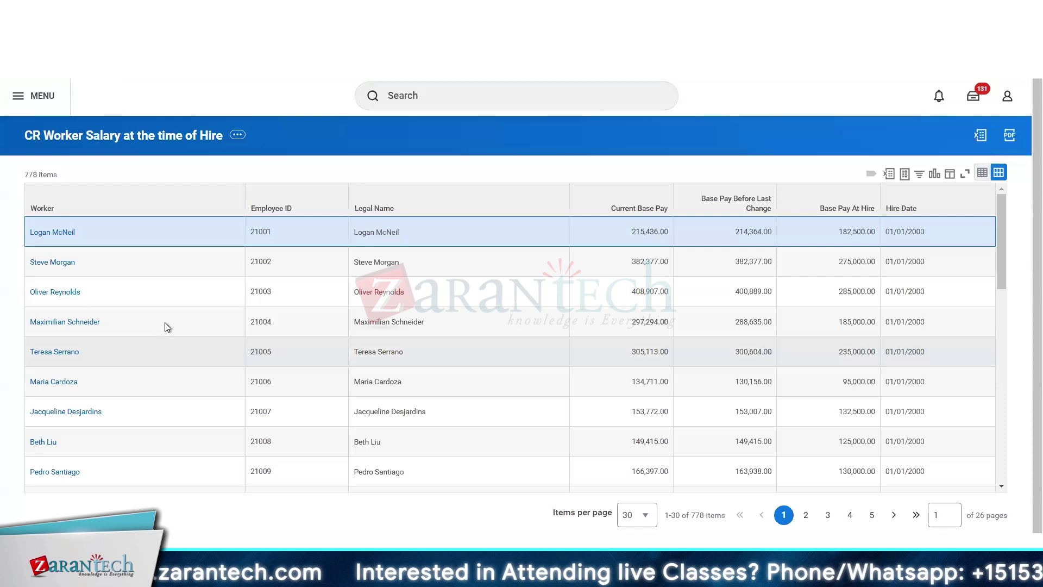
click(668, 314)
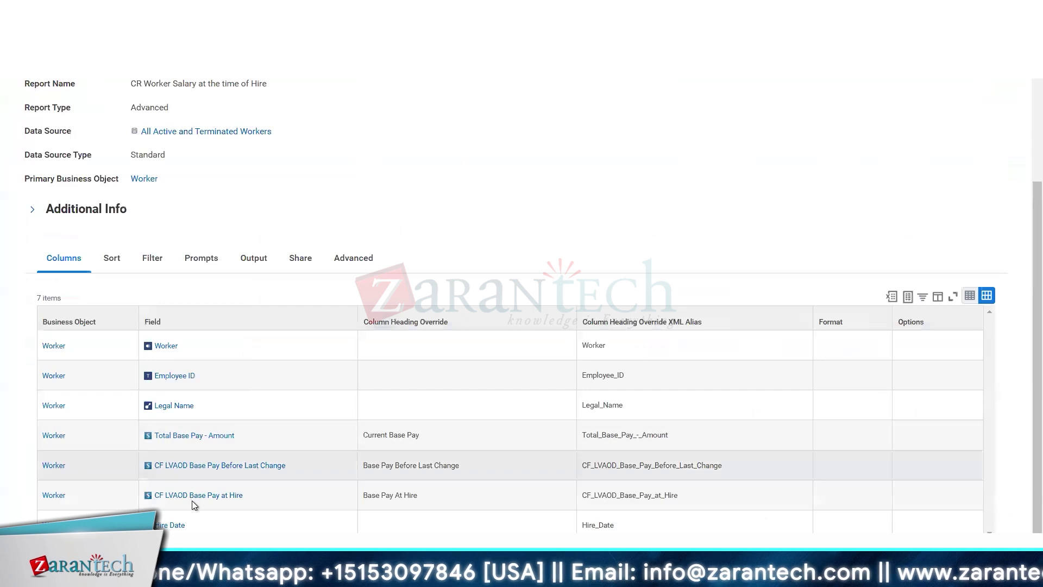
Open the CF LVAOD Base Pay at Hire calculated field in a new browser tab and examine its Source Field and Effective Date
right_click(192, 496)
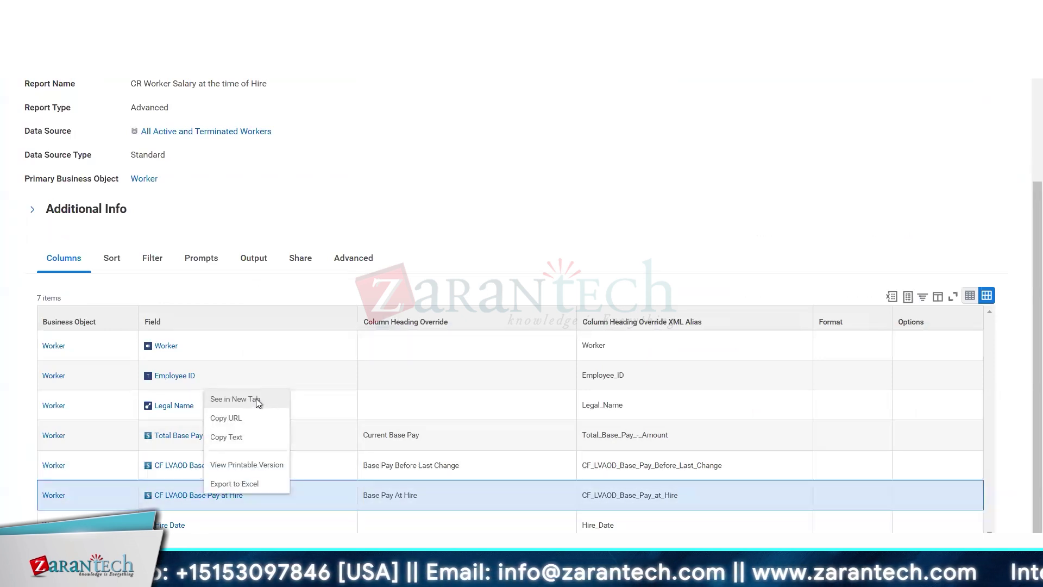
click(256, 399)
scroll(444, 219, up, 3)
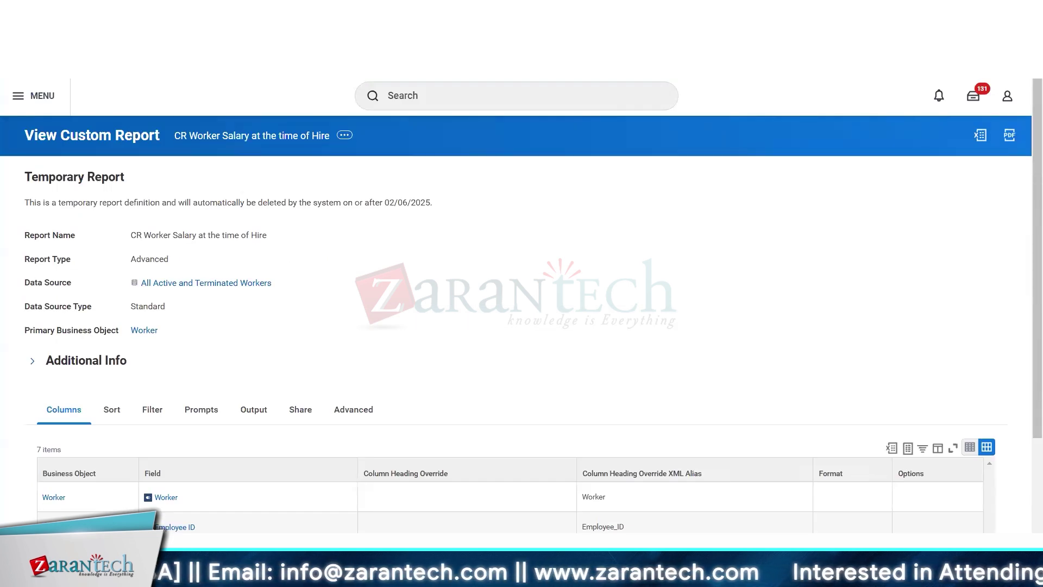
key(ctrl+Tab)
scroll(366, 314, down, 1)
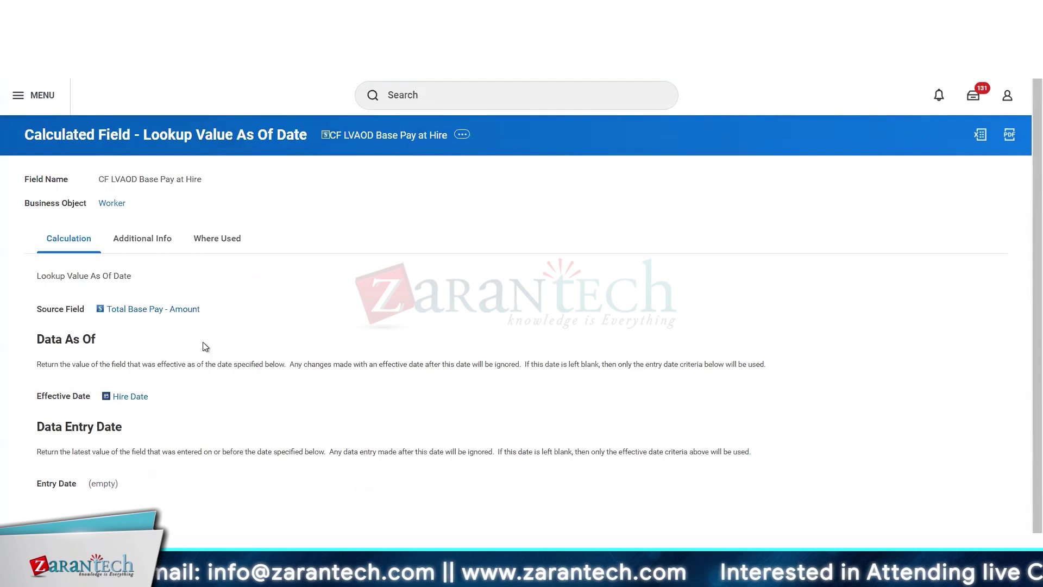
drag(202, 341, 341, 288)
click(352, 265)
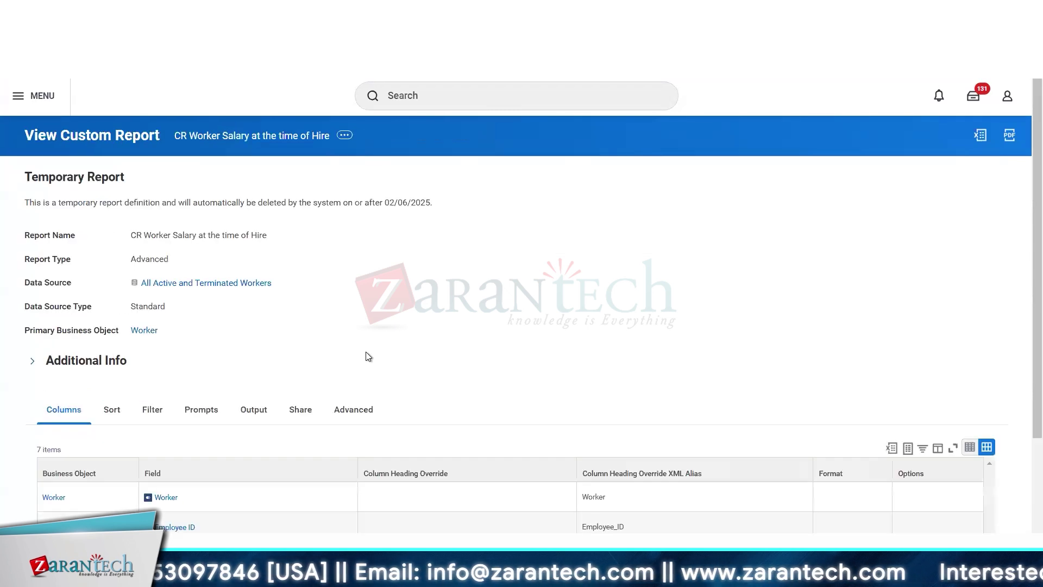
Open CF LVAOD Base Pay Before Last Change from the report columns and drill into its Effective Date field, CF EFFDT -1 of Last Comp Change Event
scroll(366, 356, down, 3)
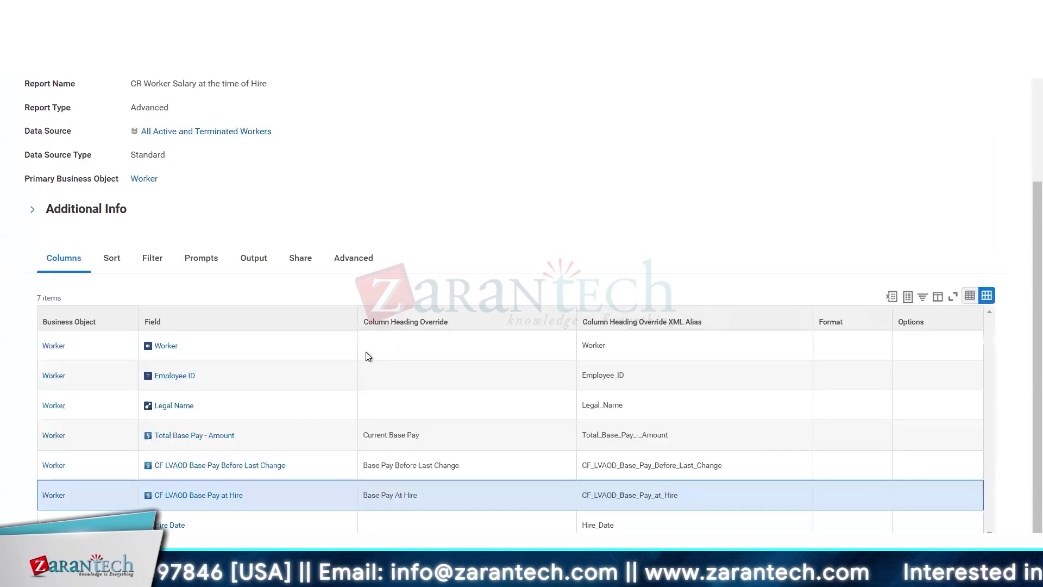
right_click(225, 473)
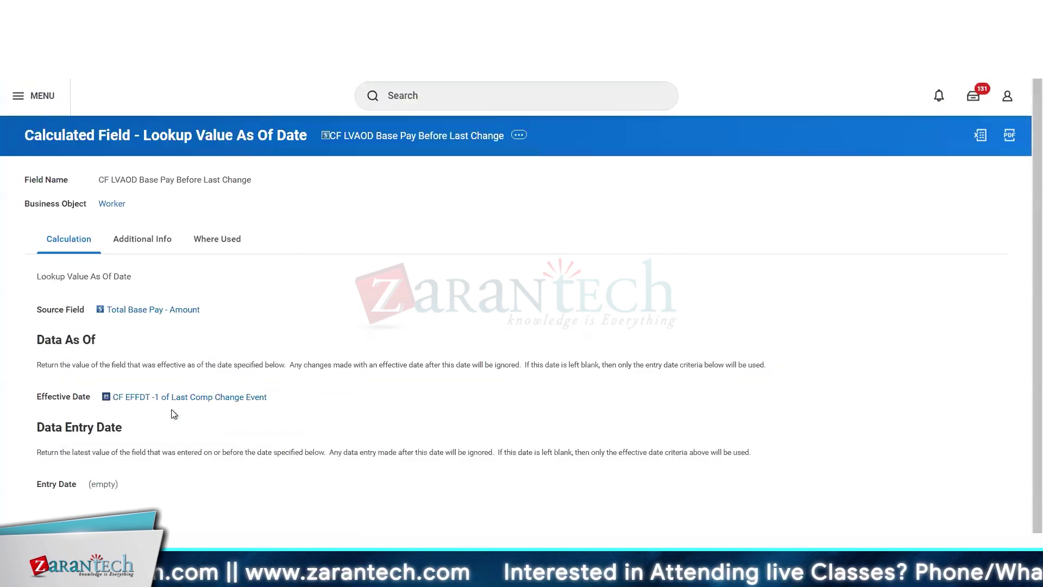
mouse_move(173, 402)
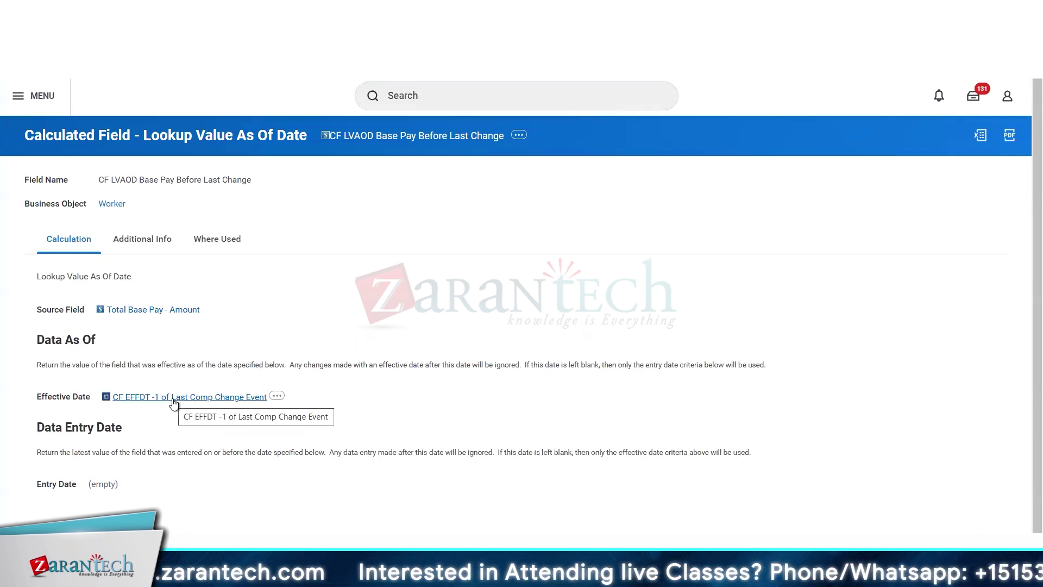
click(174, 402)
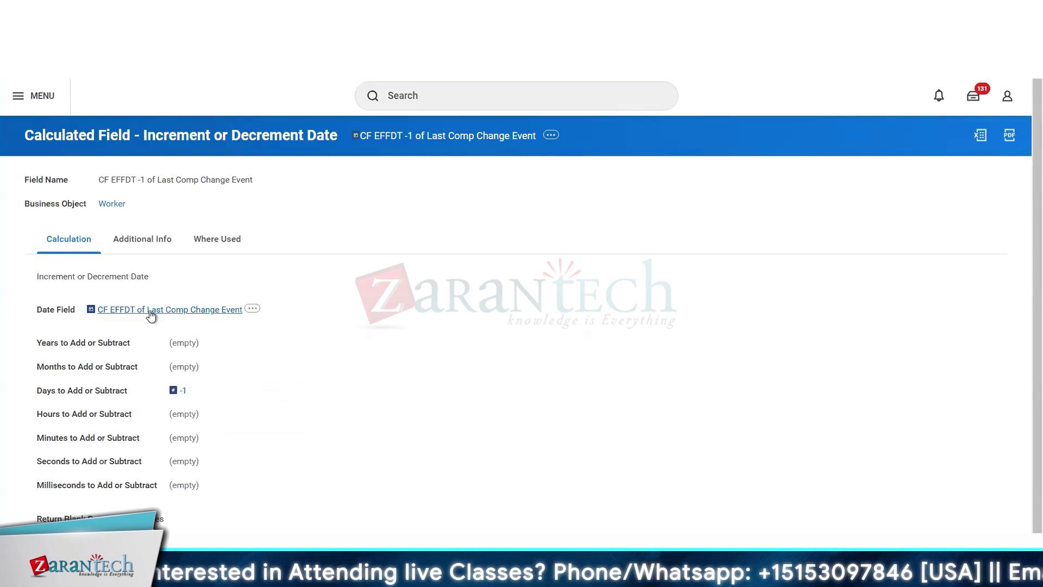
Open the CF EFFDT of Last Comp Change Event date field and highlight its Lookup Related Value calculation type
mouse_move(154, 315)
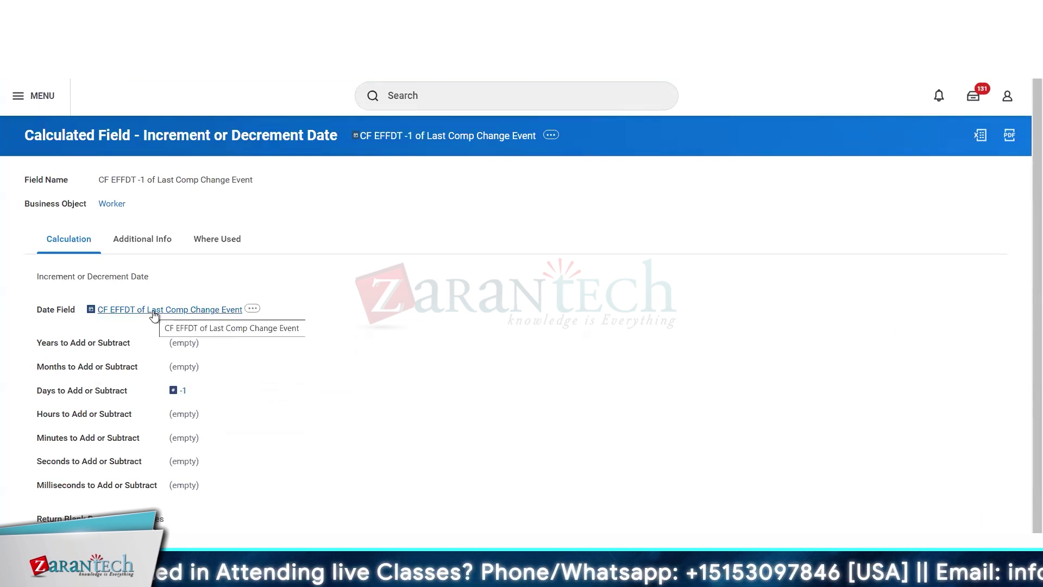
click(154, 310)
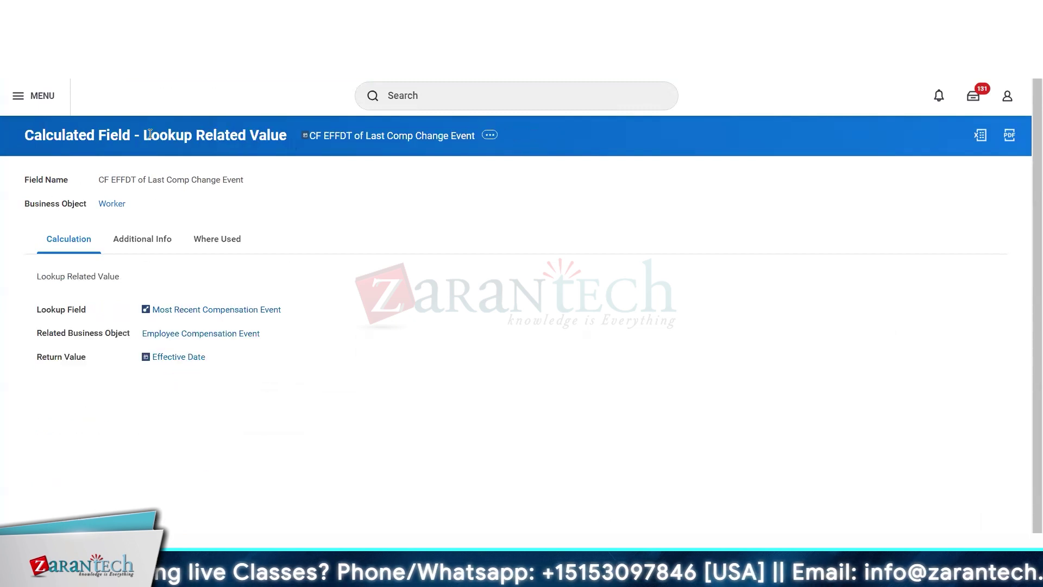
drag(288, 139, 146, 136)
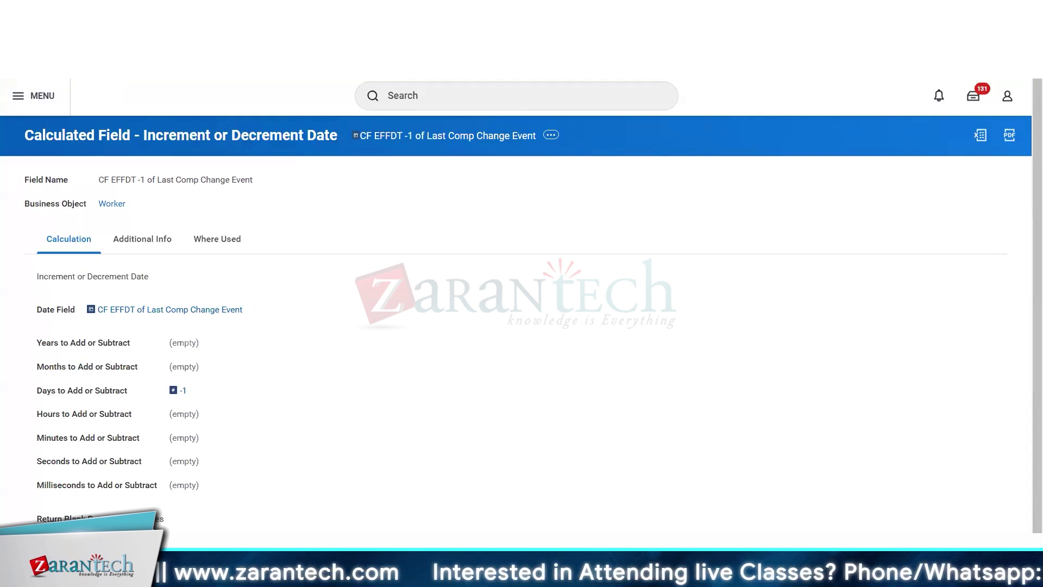
Revisit the report definition and retrace the calculated fields from CF LVAOD Base Pay Before Last Change to CF EFFDT of Last Comp Change Event
click(179, 15)
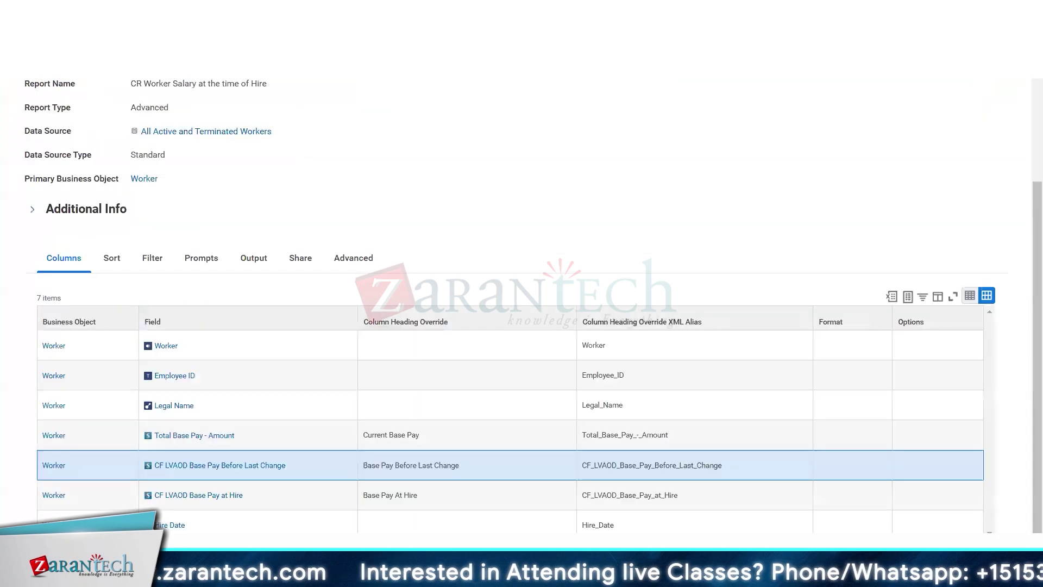
click(288, 15)
click(233, 15)
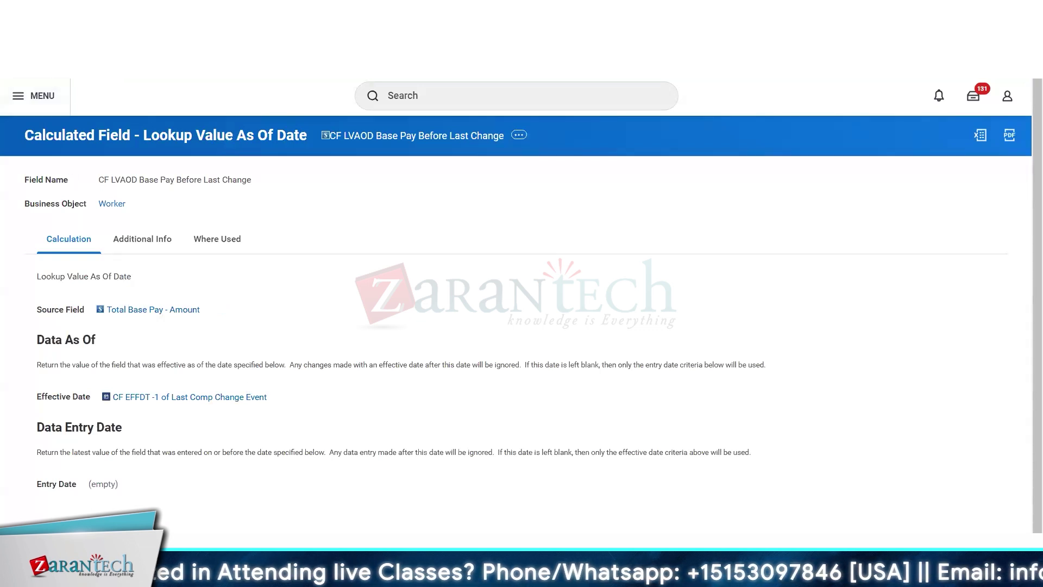
key(ctrl+Tab)
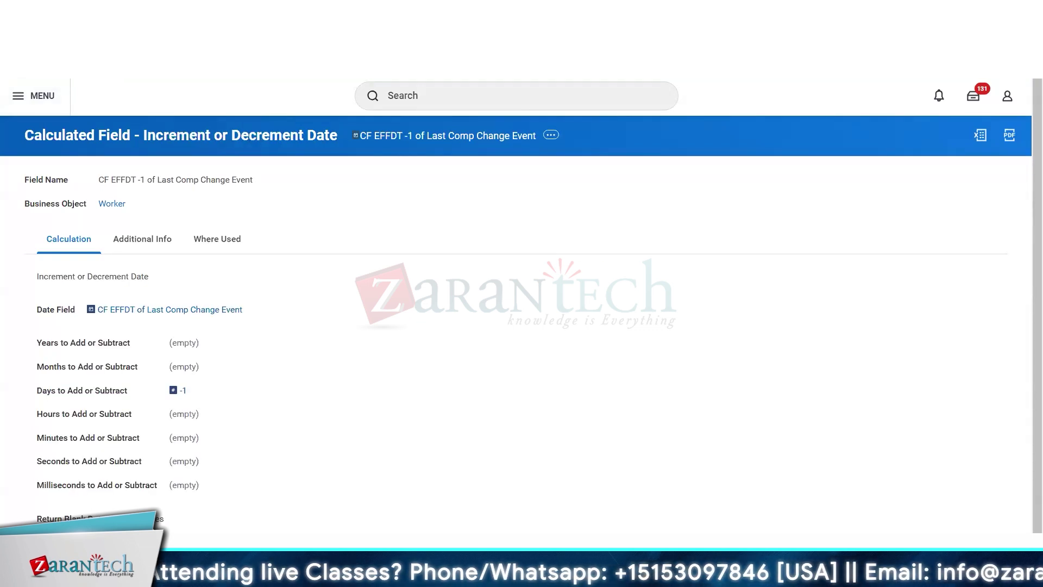
key(ctrl+Tab)
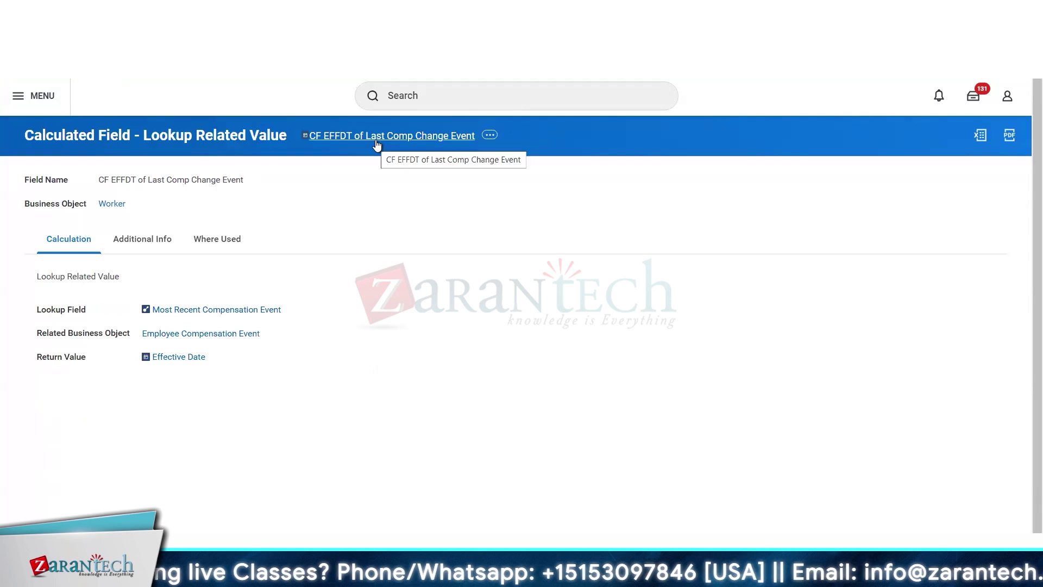
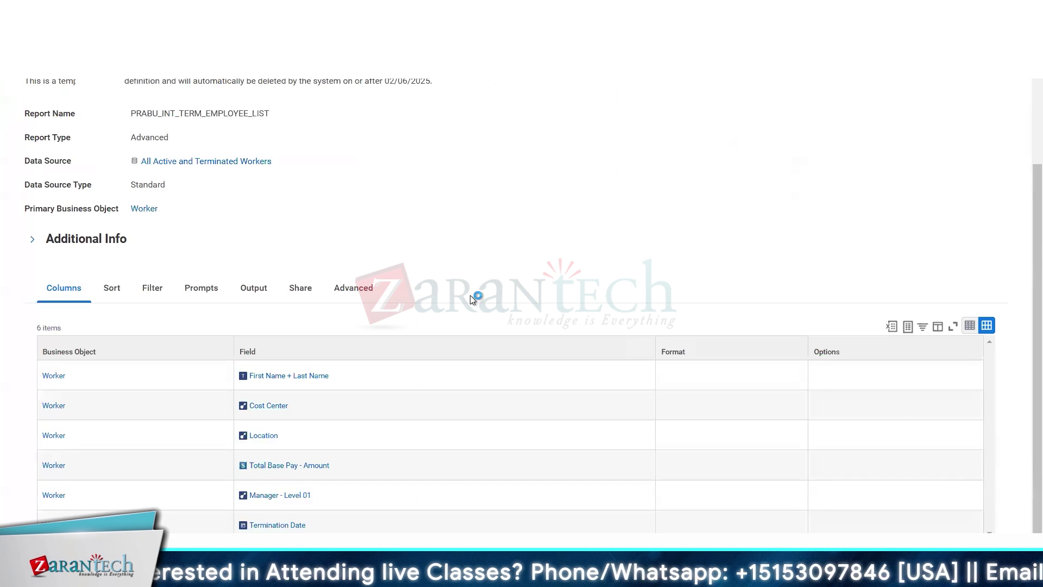
Edit the terminated employee list report and add the Worker field Employee ID as its first column
scroll(471, 299, down, 5)
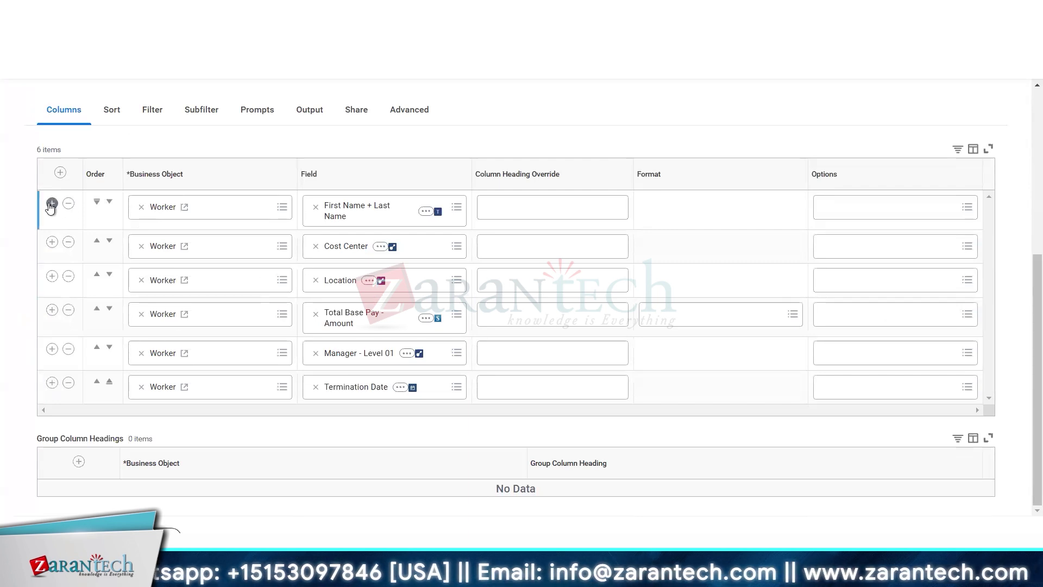
click(60, 174)
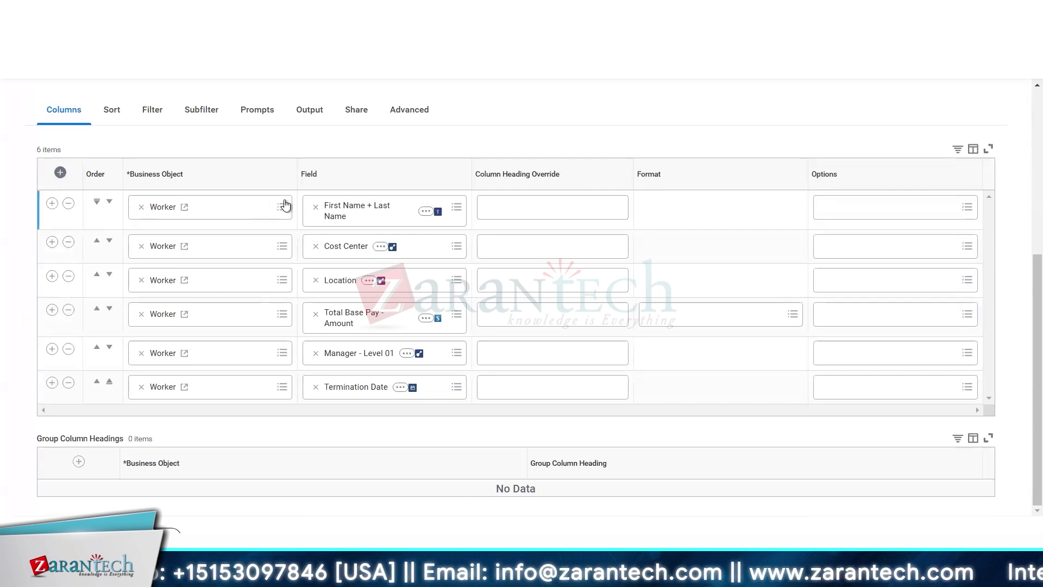
click(359, 215)
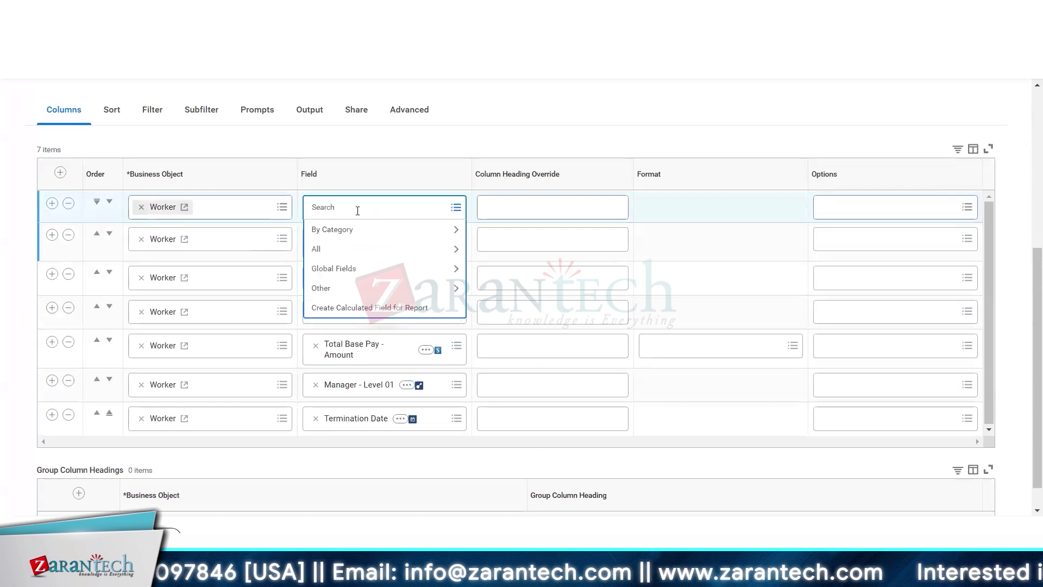
text(employee id)
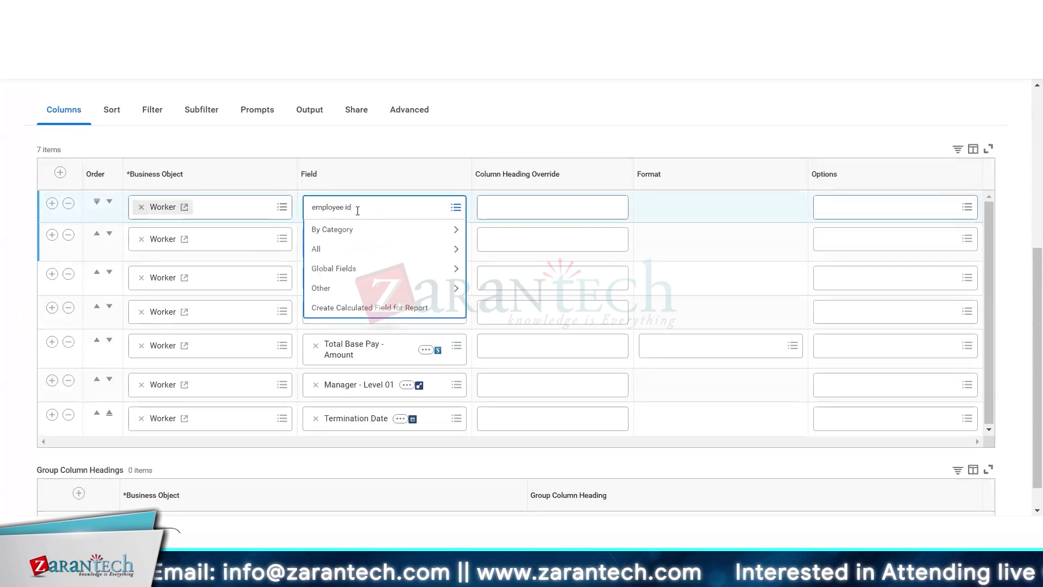
key(Return)
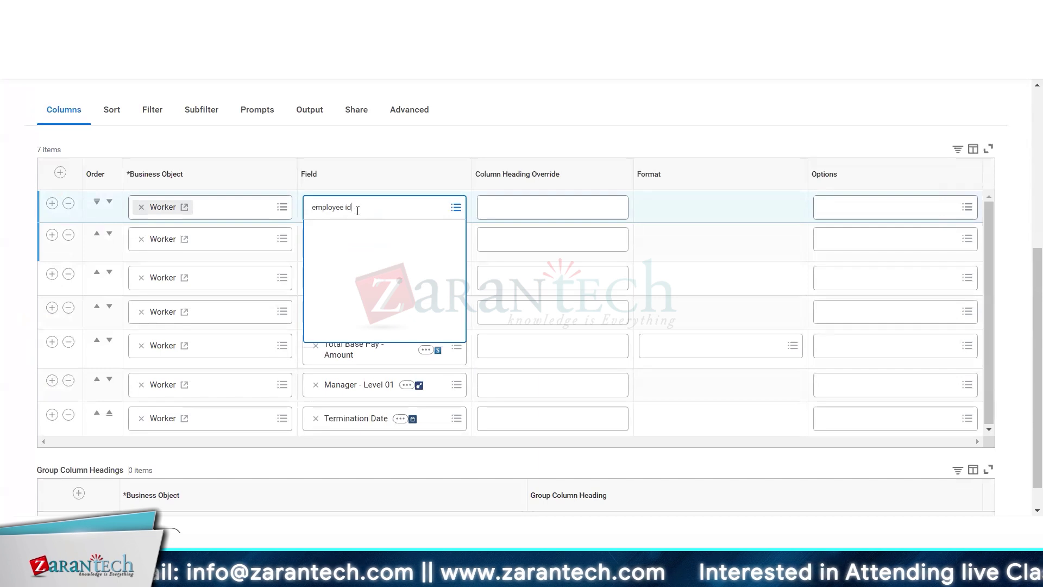
click(351, 254)
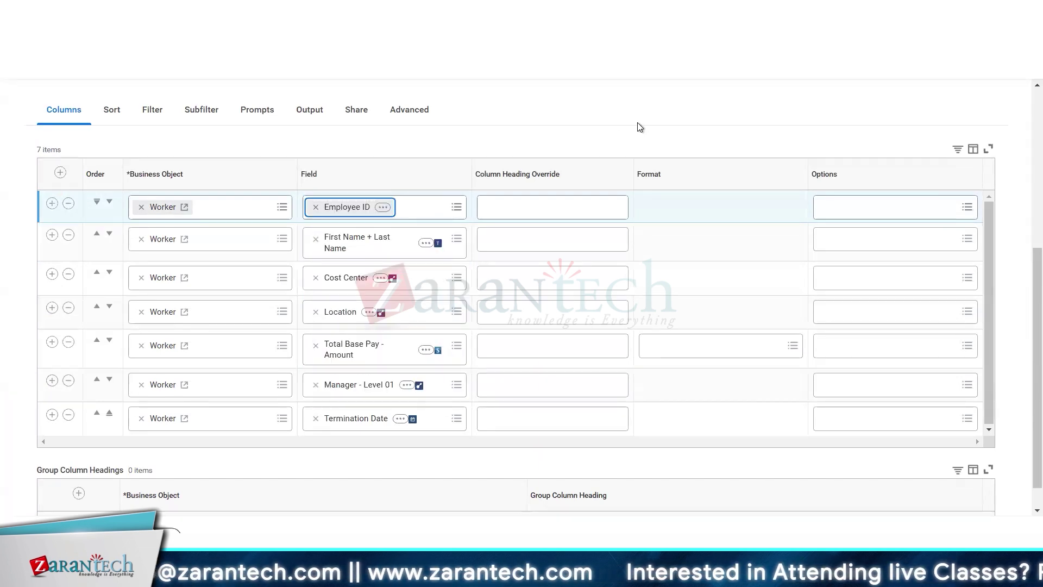
Review the report's prompts, subfilter and filter settings, including the comparison values of both Termination Date filter conditions
click(251, 118)
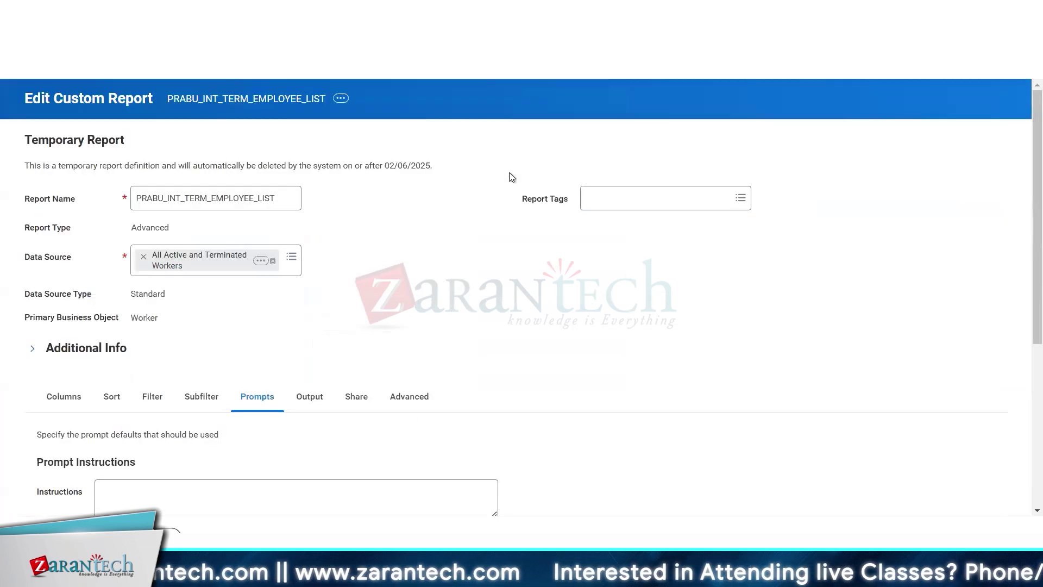
scroll(421, 309, down, 5)
click(201, 115)
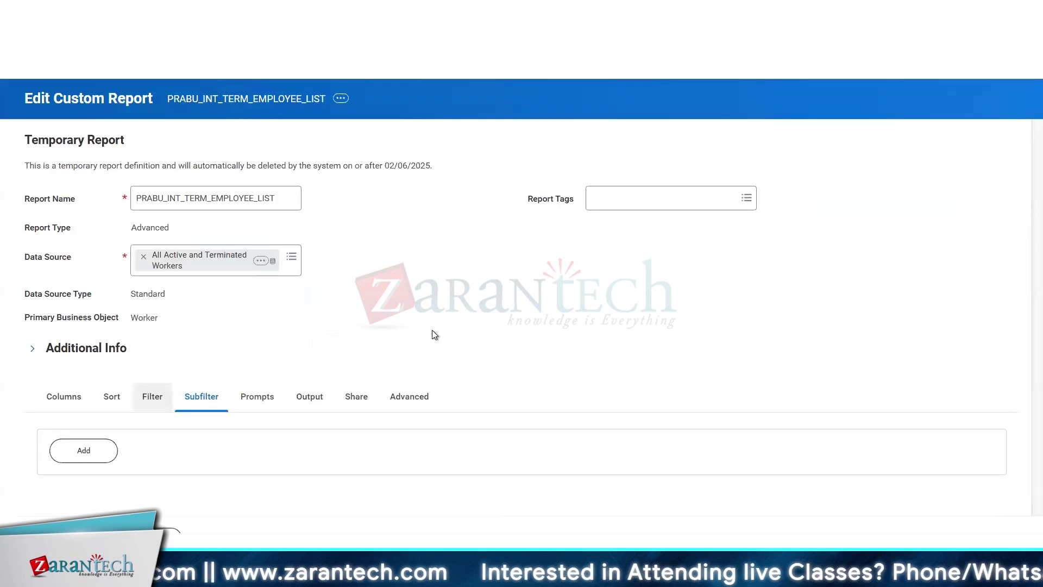
scroll(432, 331, down, 5)
click(670, 350)
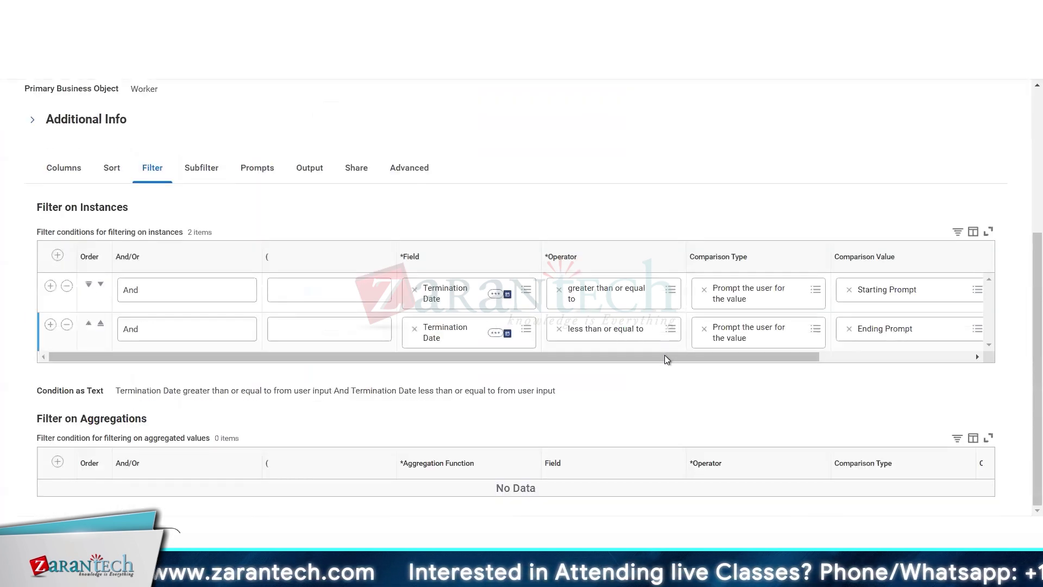
drag(664, 355, 765, 359)
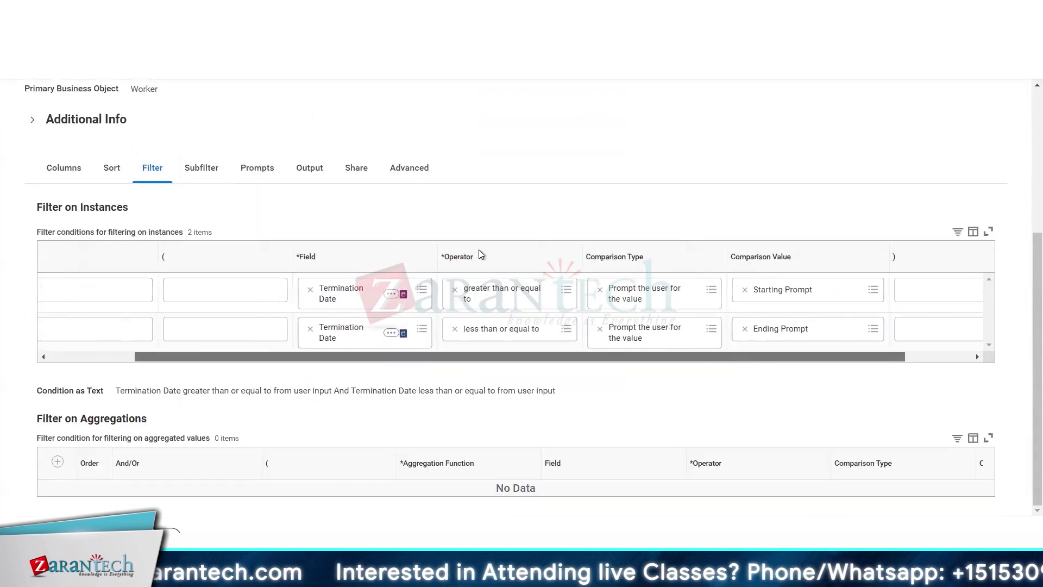
Populate the report's undefined prompt defaults with the starting and ending Termination Date prompts
click(251, 169)
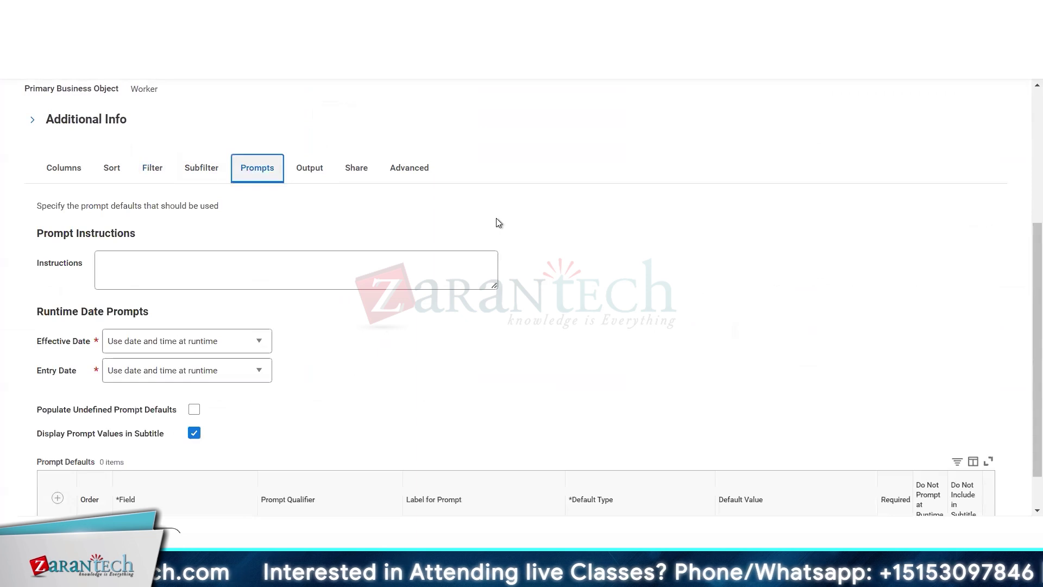
scroll(499, 223, down, 2)
click(194, 362)
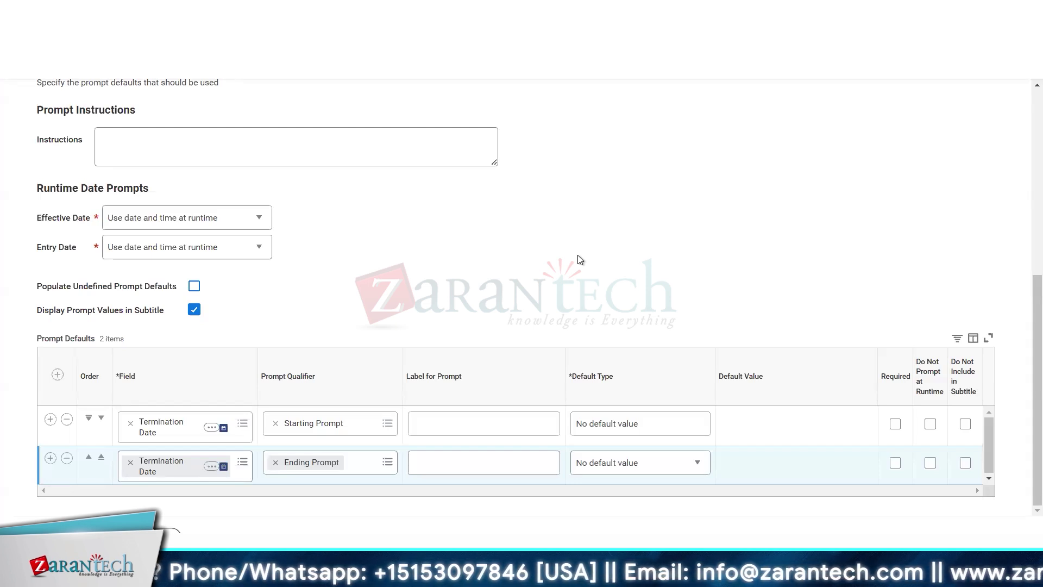
Mark the starting and ending Termination Date prompts as required, and clear both Required settings again
click(895, 424)
click(896, 464)
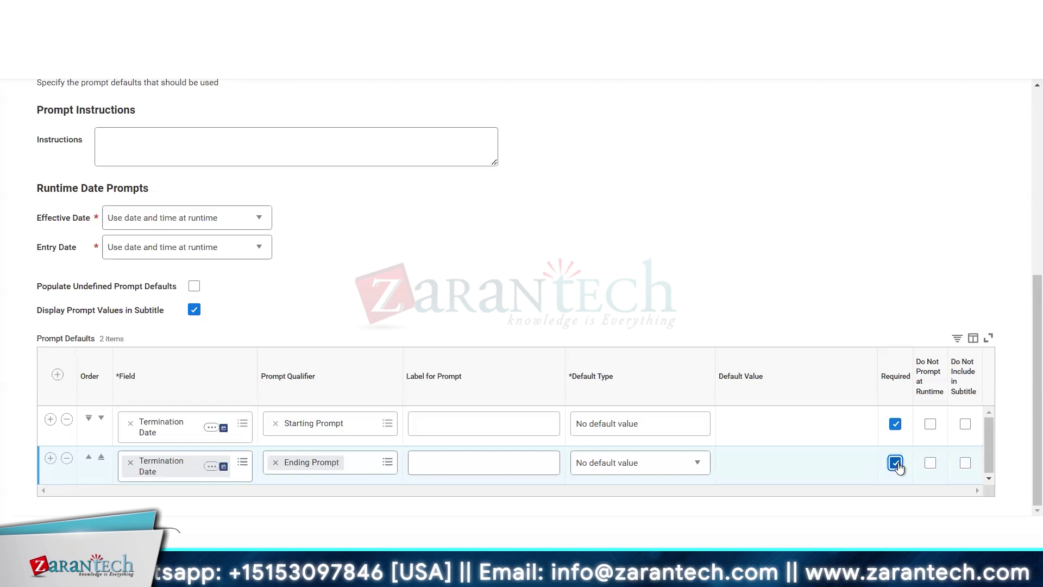
click(895, 423)
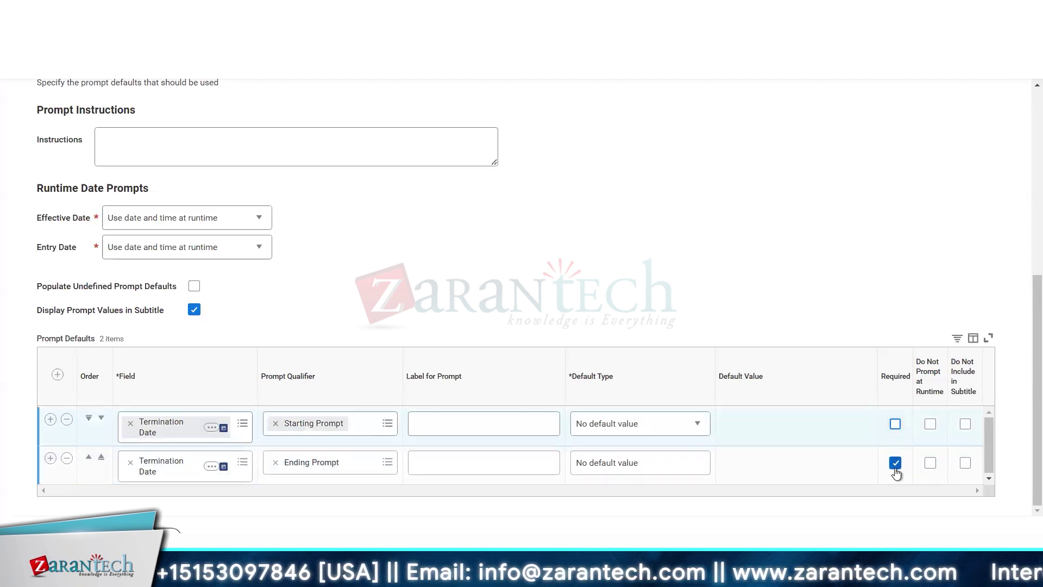
click(895, 464)
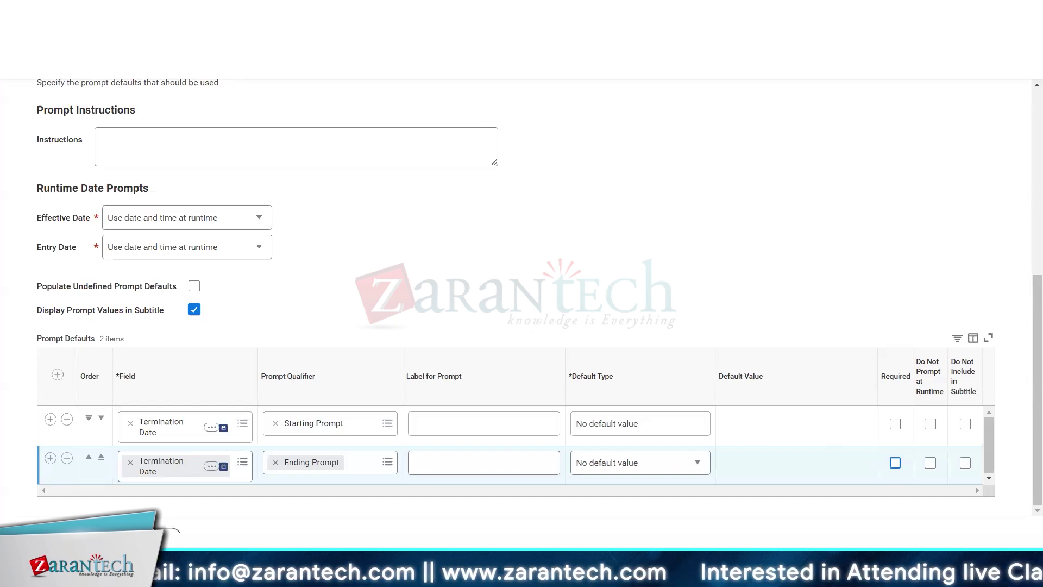
Recheck the report's column list and run the report for termination dates from 01/01/2024 to 12/31/2024
scroll(182, 249, up, 6)
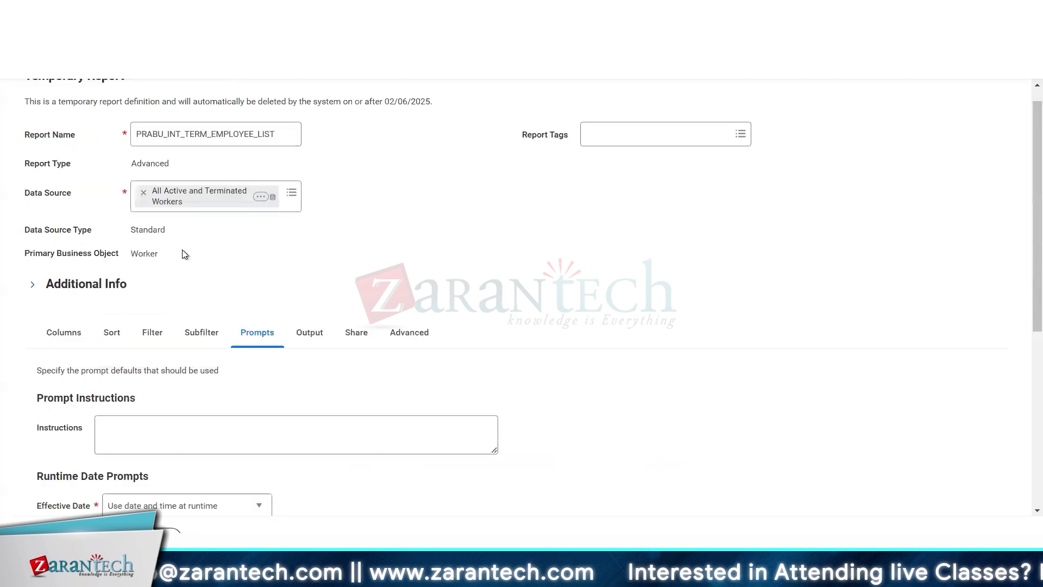
click(74, 396)
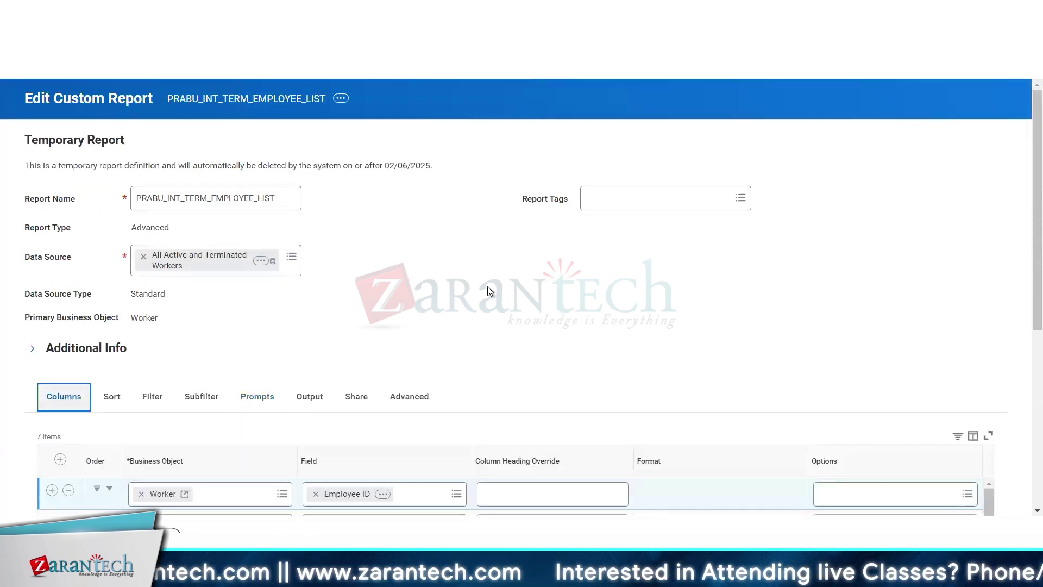
scroll(487, 286, down, 4)
scroll(426, 165, down, 2)
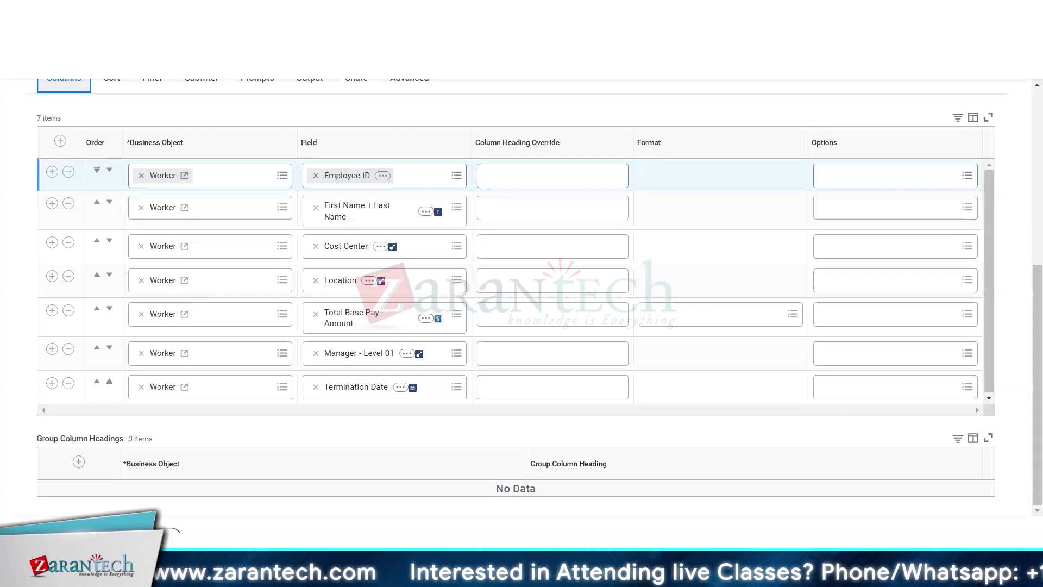
click(457, 95)
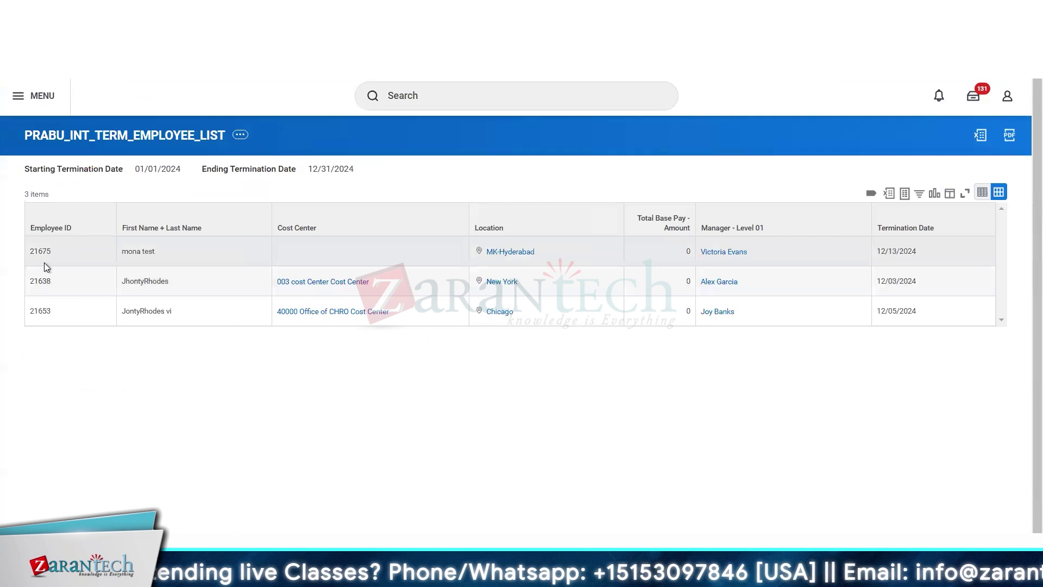
Search for the New York worker by the employee ID from the report, open their profile and look for the worker history among the actions
double_click(41, 281)
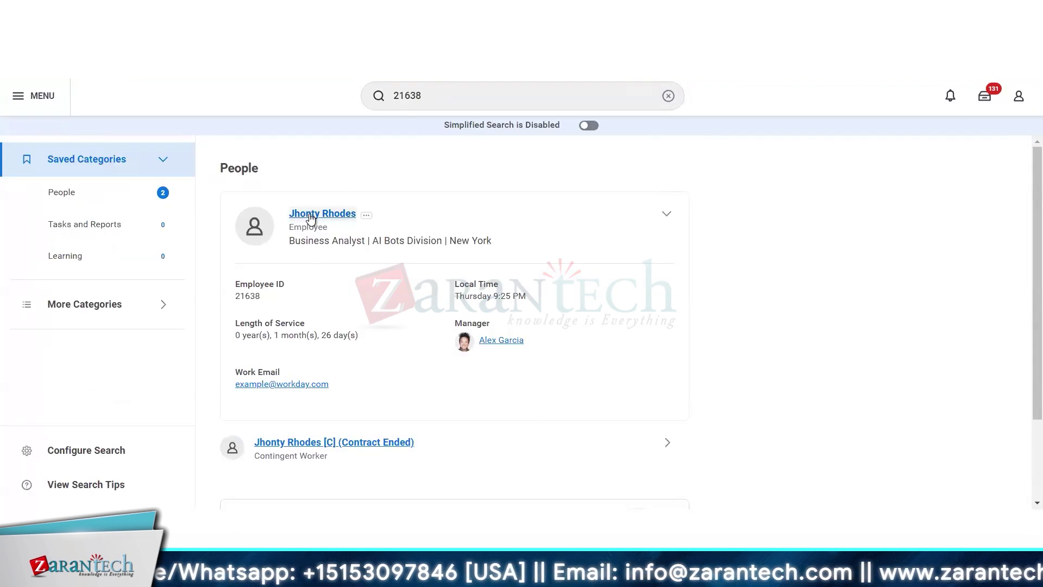
click(311, 215)
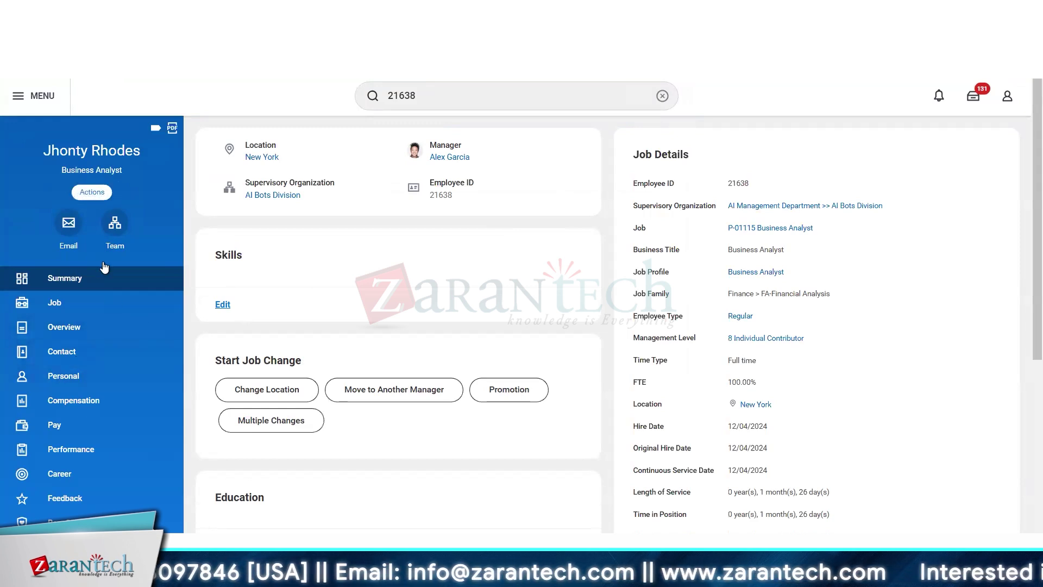
click(92, 191)
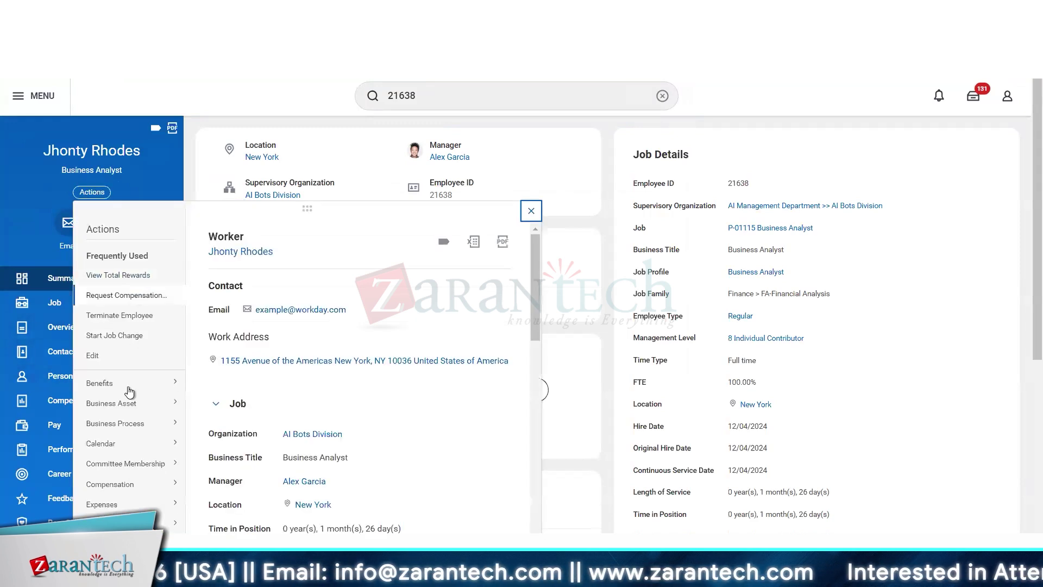
mouse_move(127, 403)
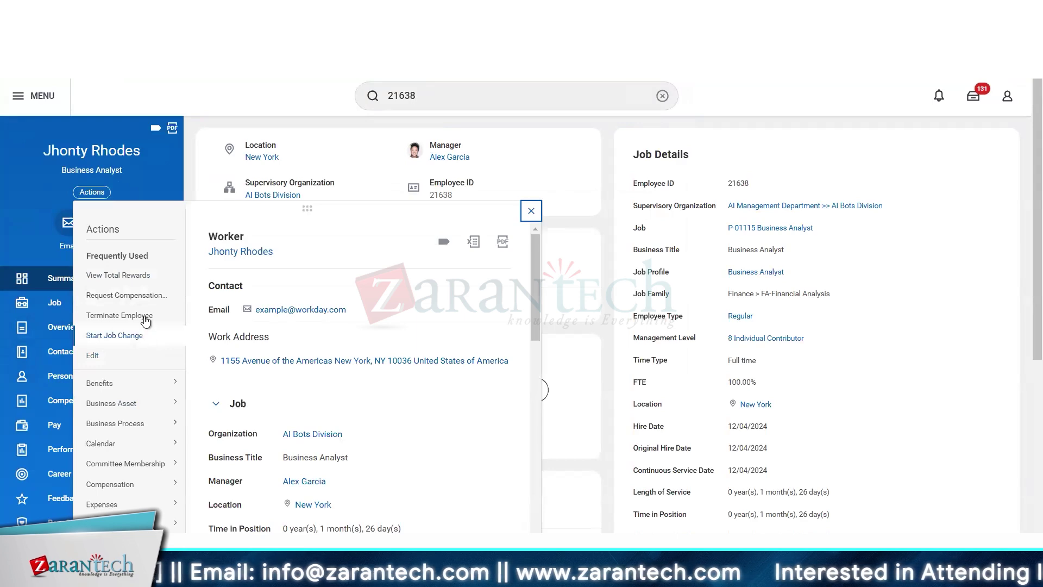
scroll(144, 319, down, 5)
mouse_move(143, 319)
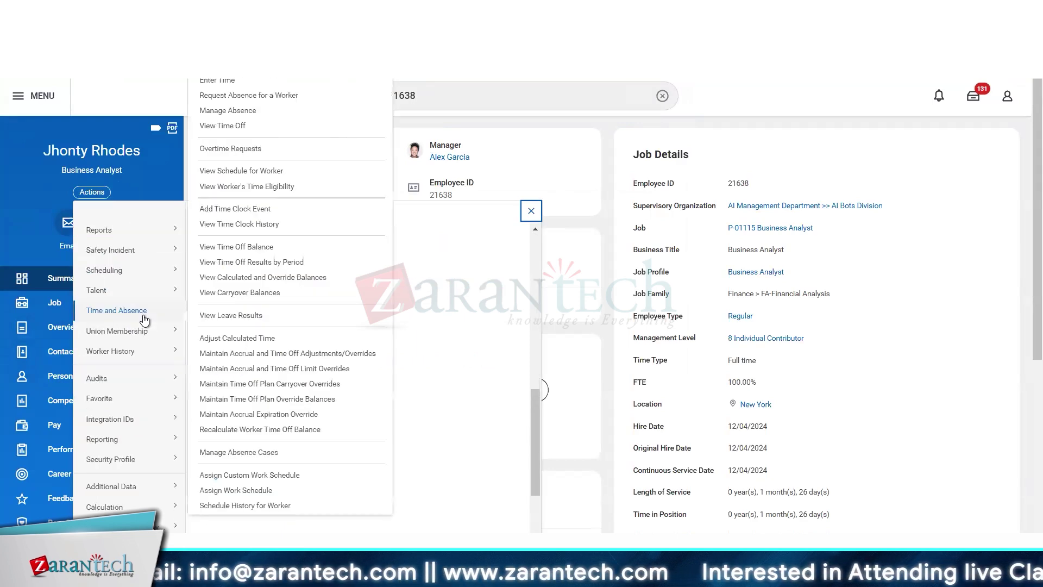
scroll(144, 319, up, 5)
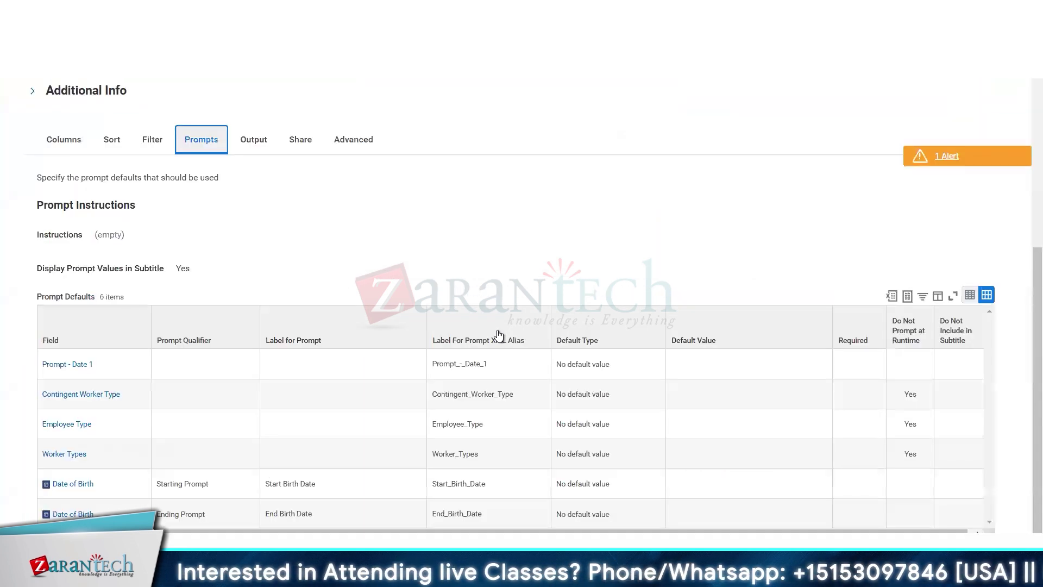
Look over the CR_Advanced_Employee_Birtrhdays report definition and check the worker's history in its own browser tab
scroll(699, 88, up, 5)
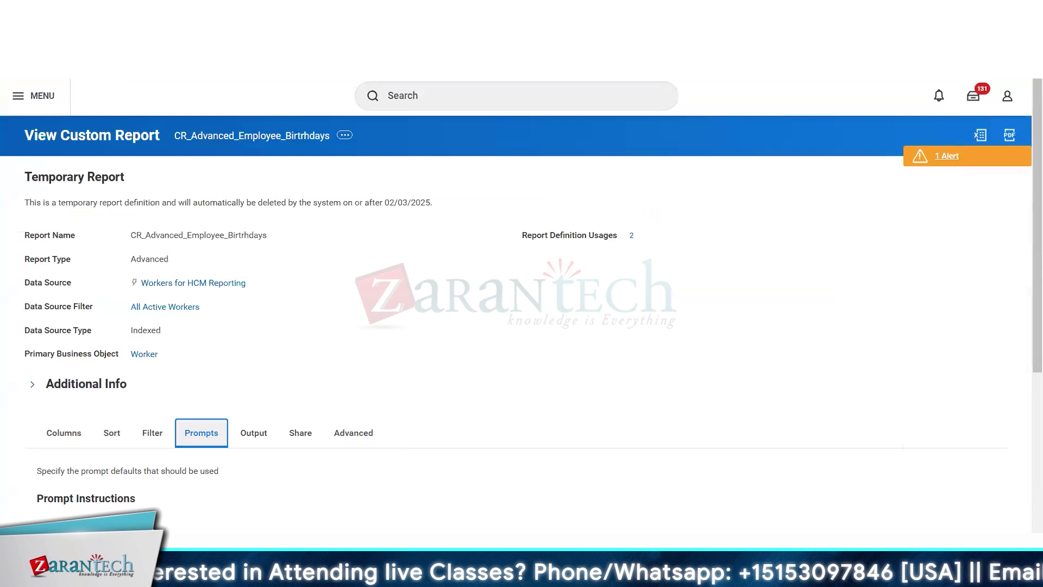
click(755, 13)
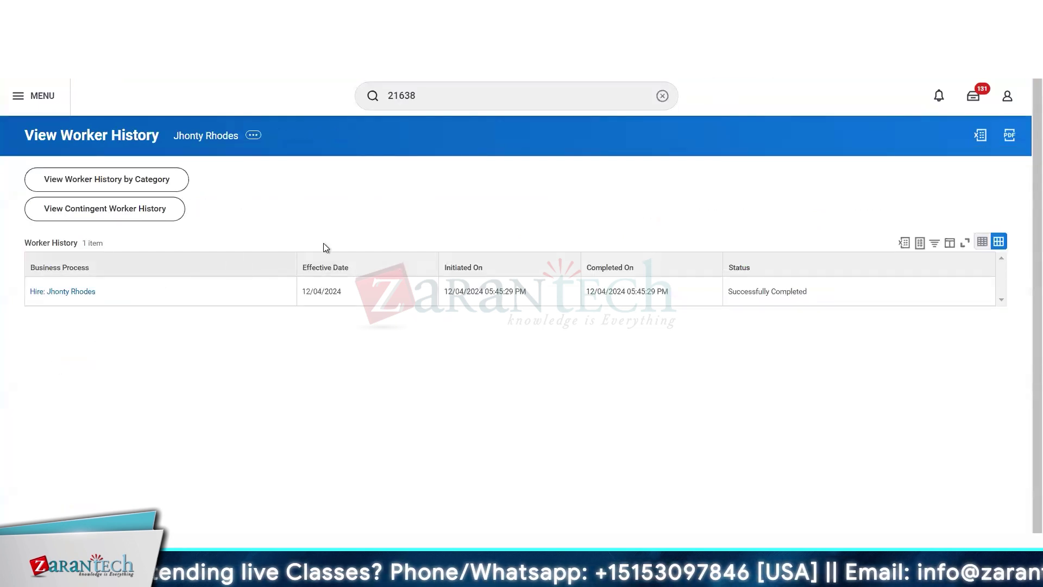
click(604, 13)
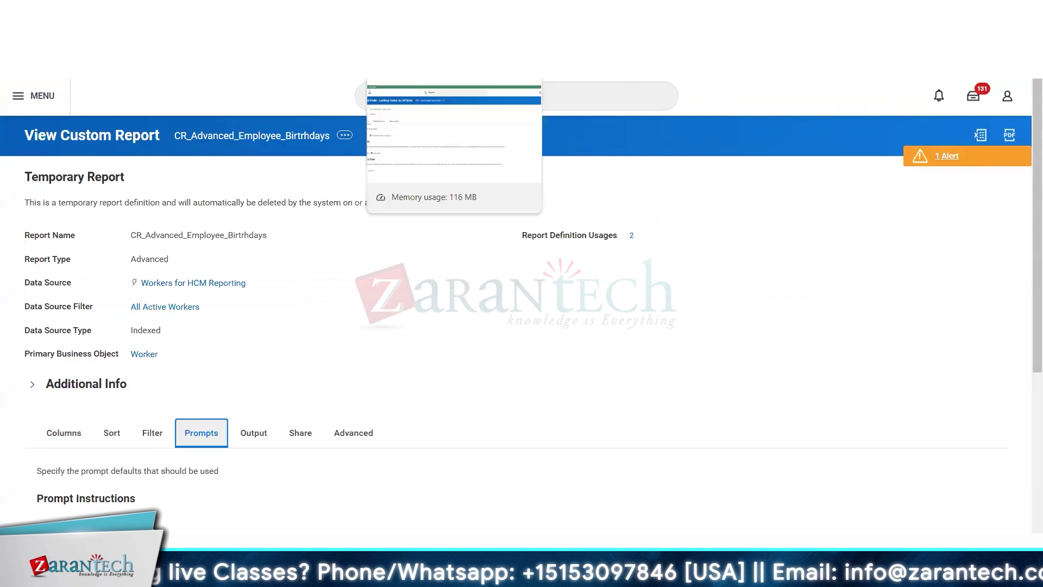
Return to the terminated employee list report definition, examine the Termination Date field's details and view the report's filter conditions
click(245, 13)
scroll(327, 298, down, 5)
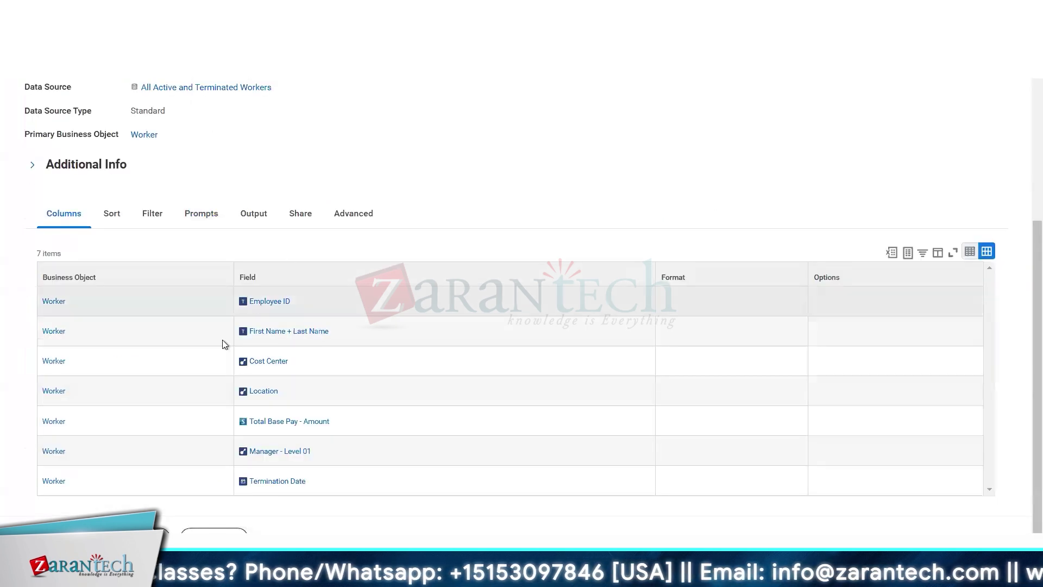
mouse_move(314, 485)
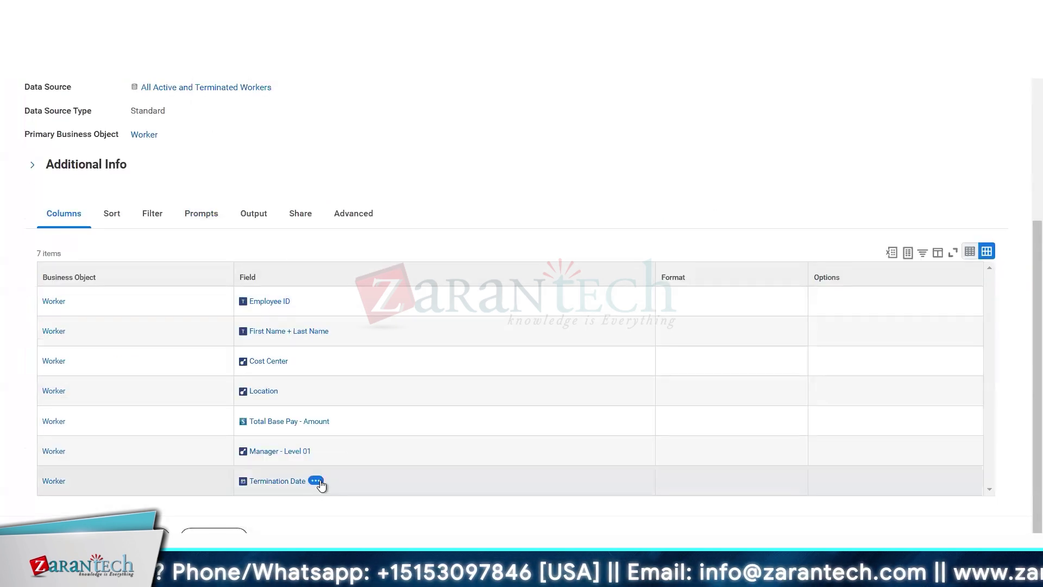
click(316, 481)
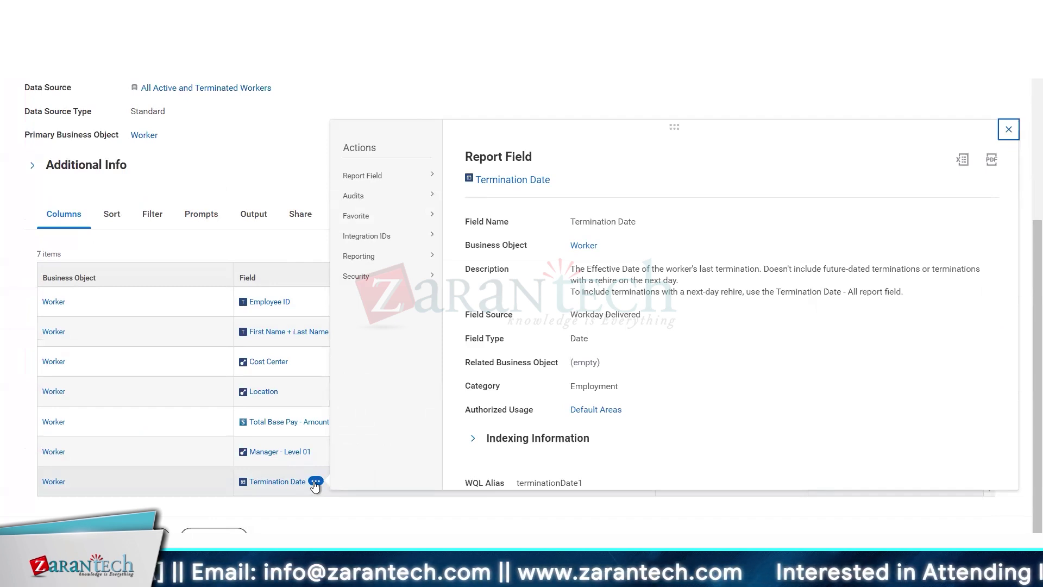
click(152, 213)
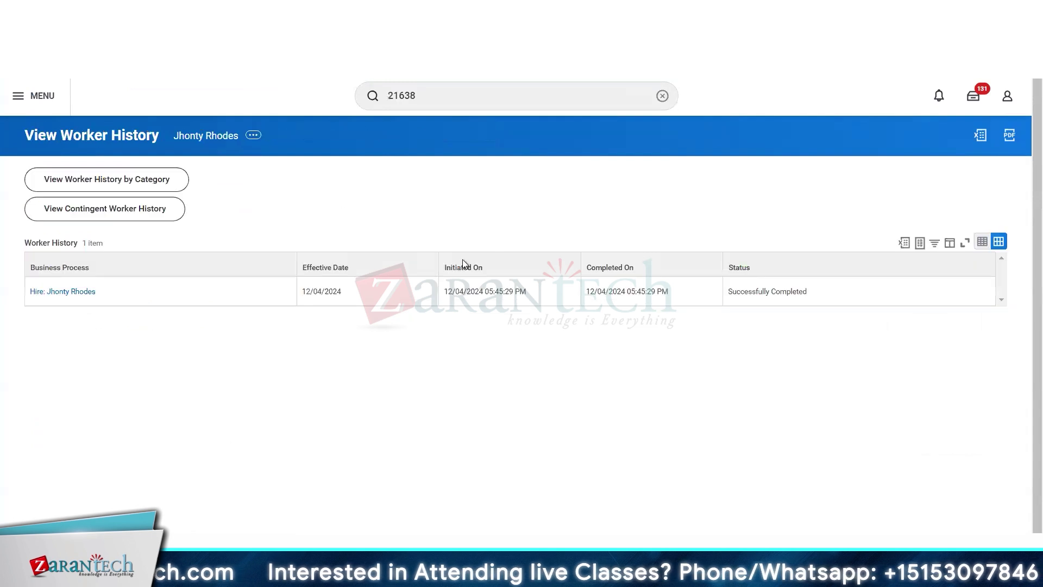
View the worker's history by category and compare it with the report output and the Termination Date filter conditions
click(130, 211)
click(129, 187)
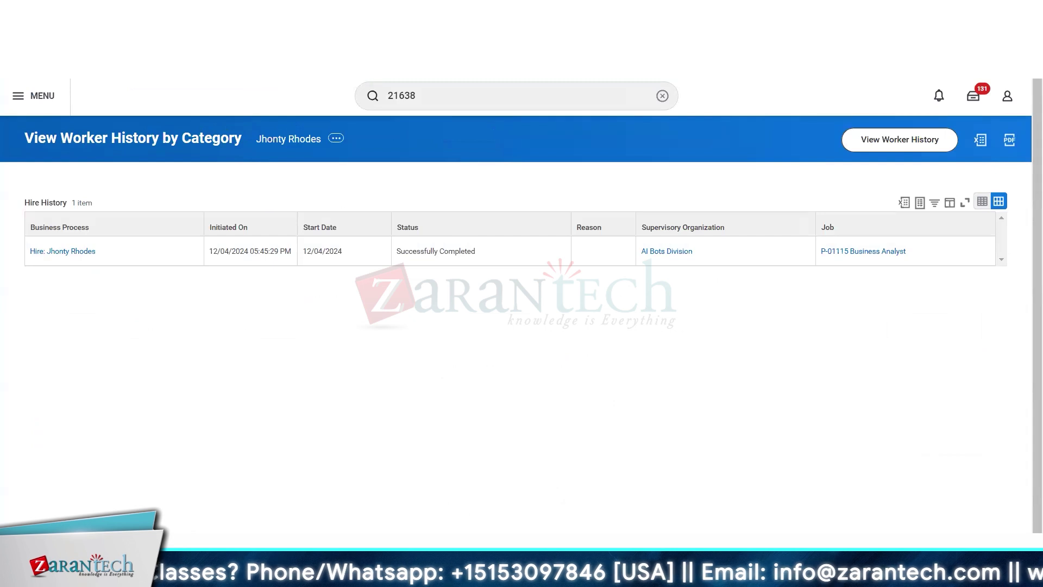
click(209, 32)
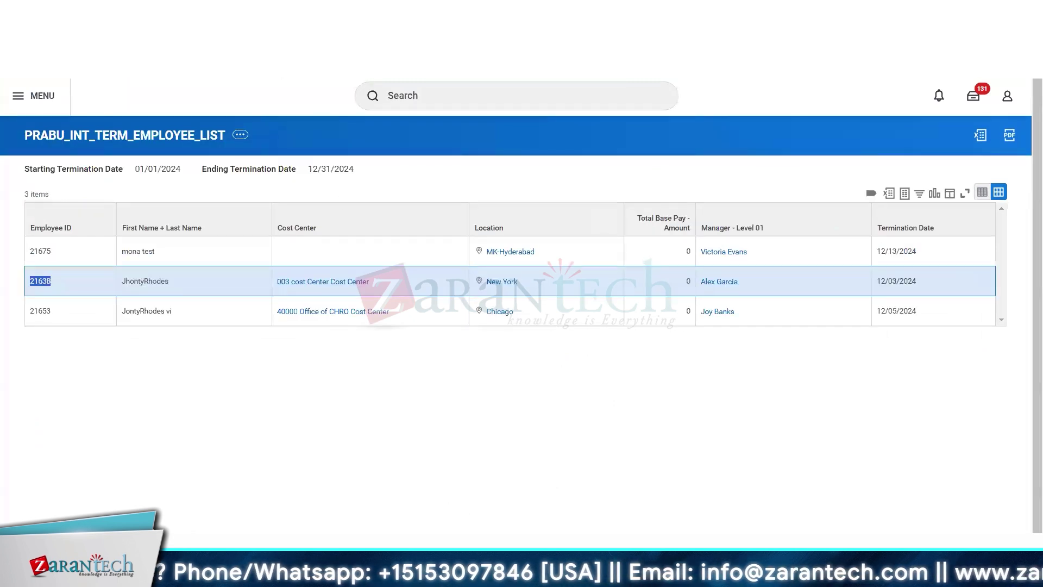
click(294, 32)
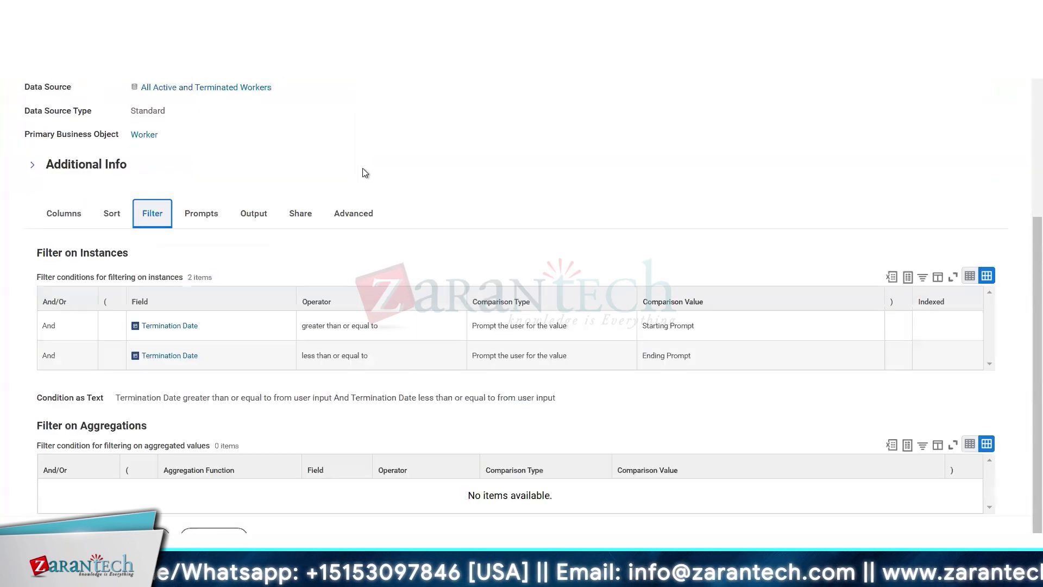
Open the terminated employee list report for editing and go to its filter conditions
scroll(365, 172, up, 5)
click(341, 135)
mouse_move(413, 212)
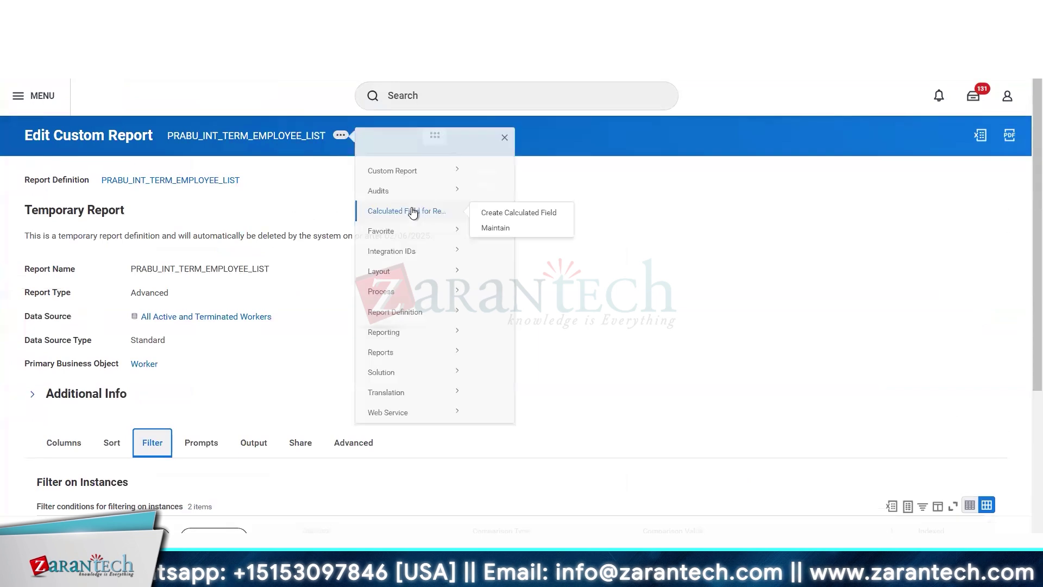
click(117, 463)
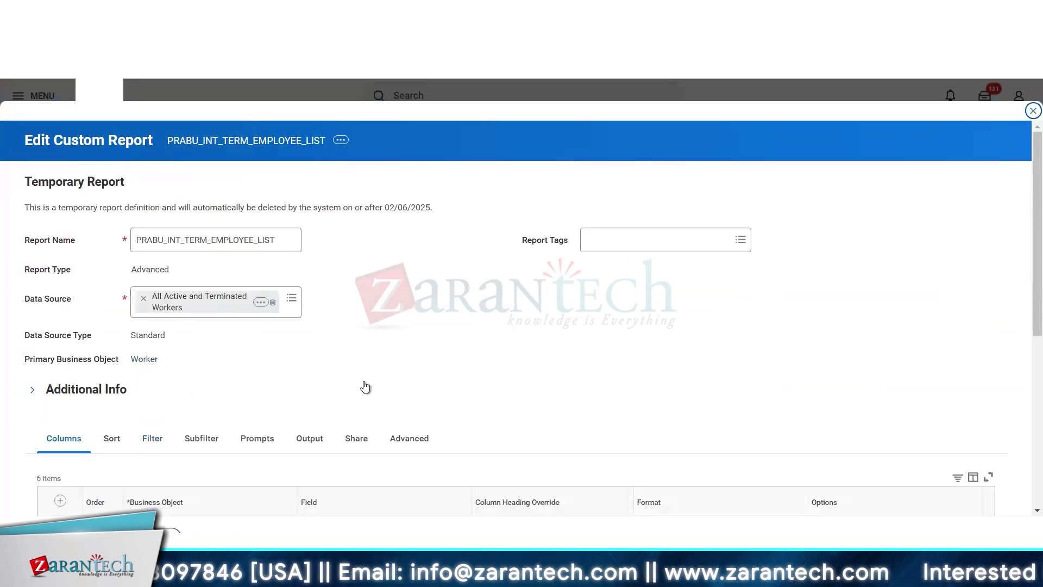
scroll(56, 379, down, 4)
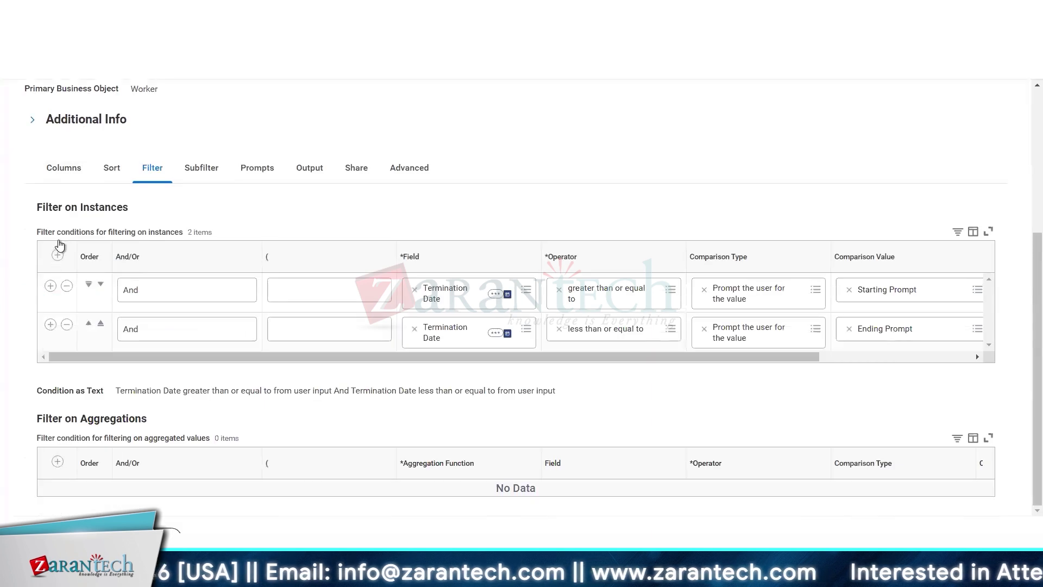
Add a filter condition above the existing ones, check the Active Status field's description and choose it as the field
click(57, 254)
click(440, 289)
text(acgti)
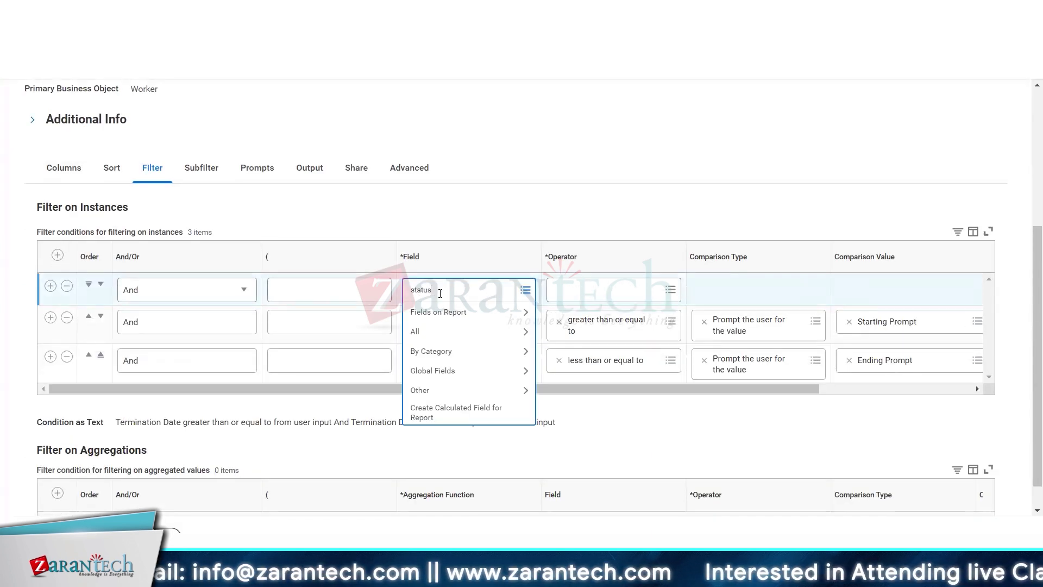
key(Return)
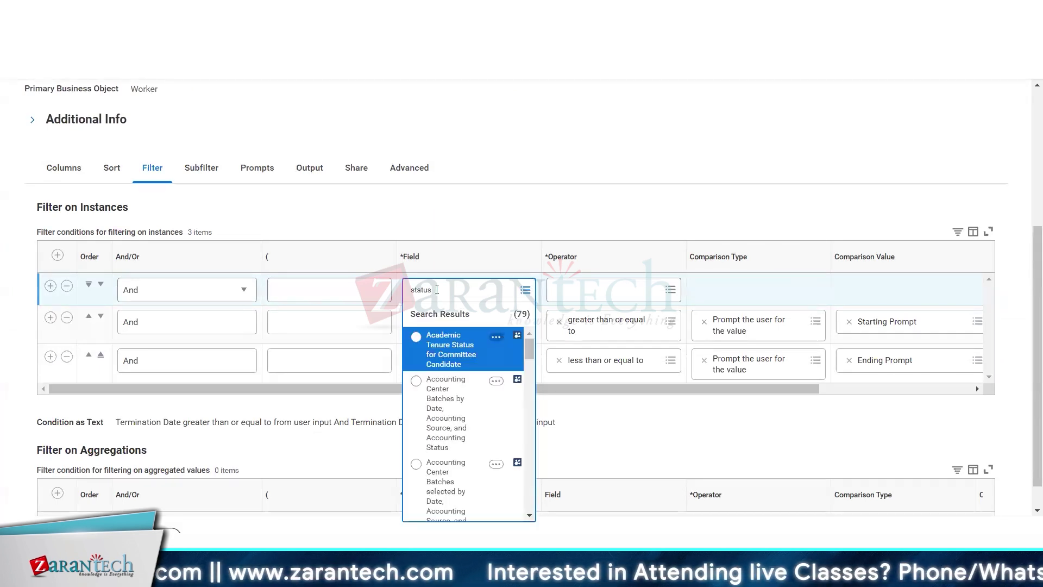
key(Home)
text(active)
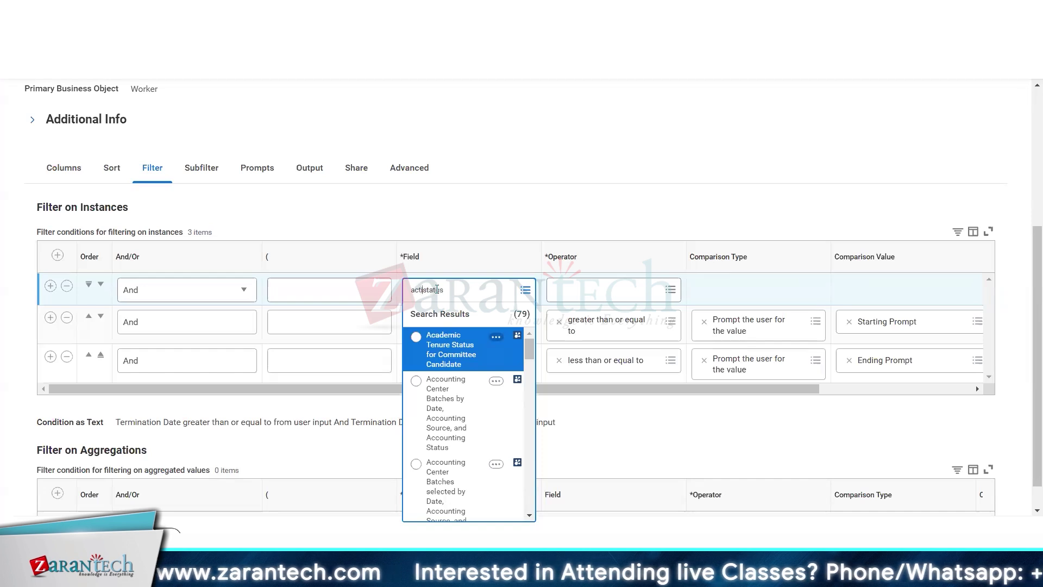
key(Return)
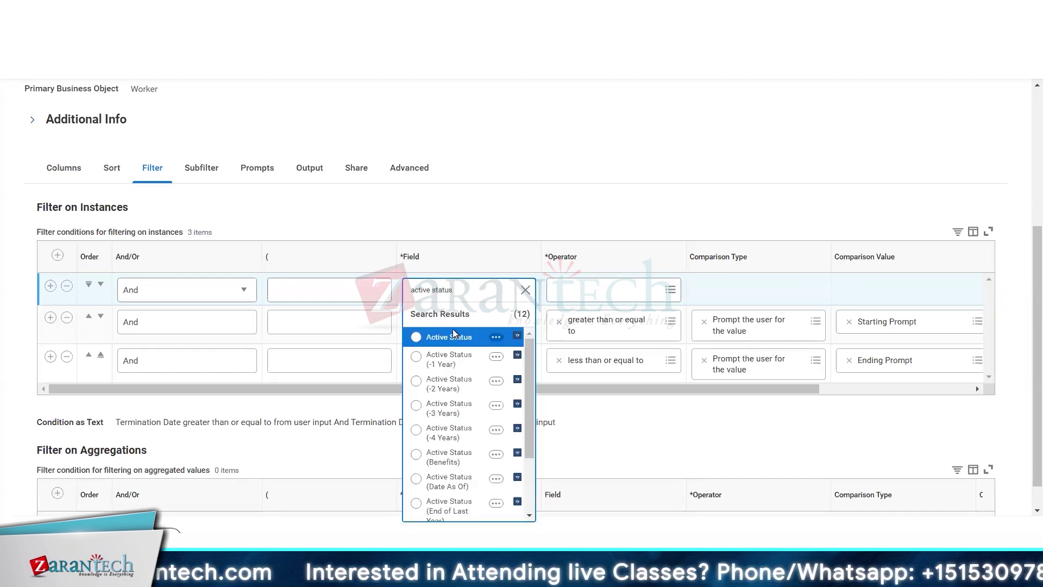
click(497, 338)
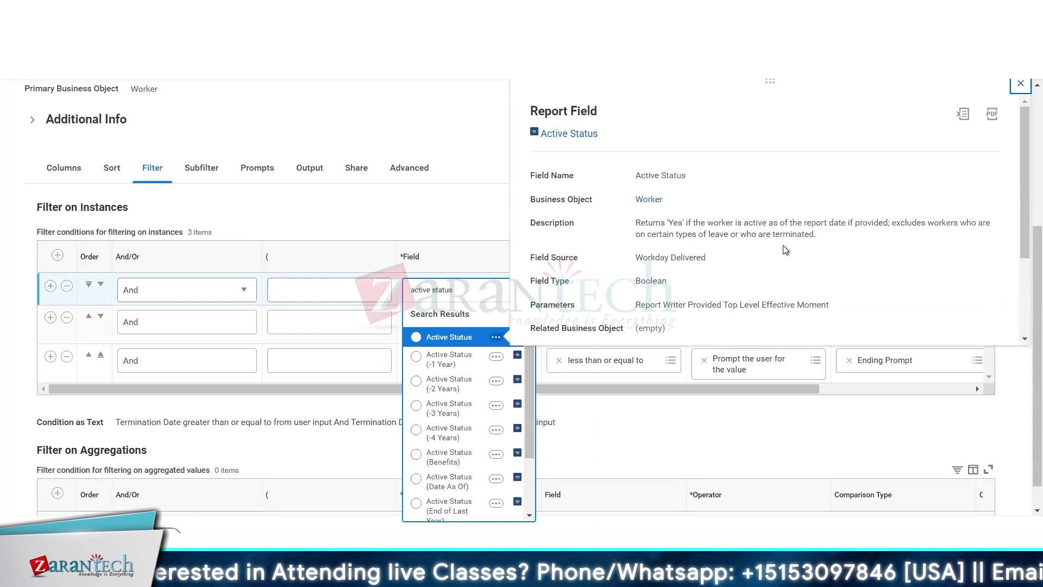
click(449, 337)
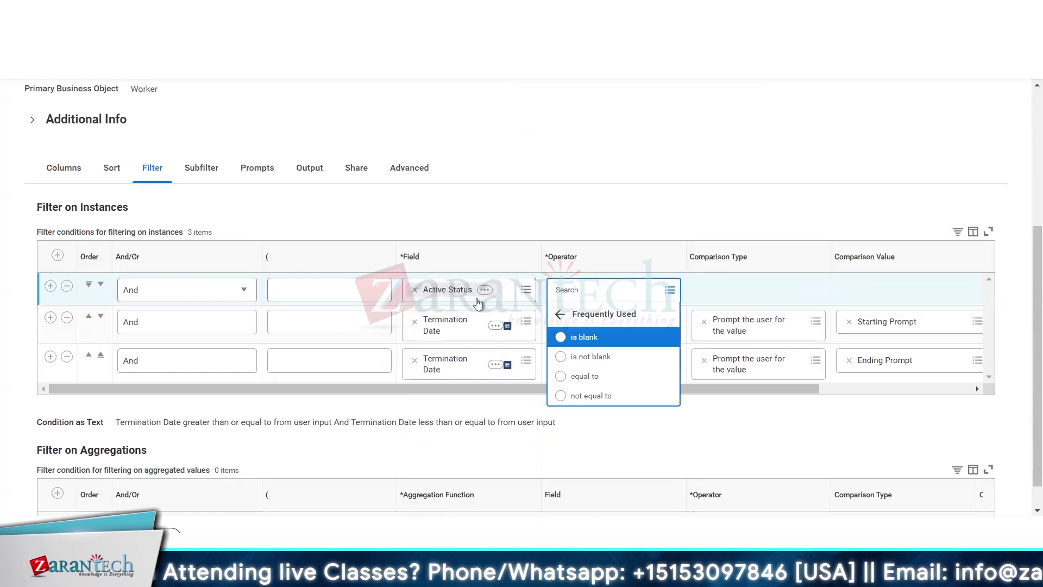
Clear Active Status from the new condition and look through the available fields matching "term"
click(513, 295)
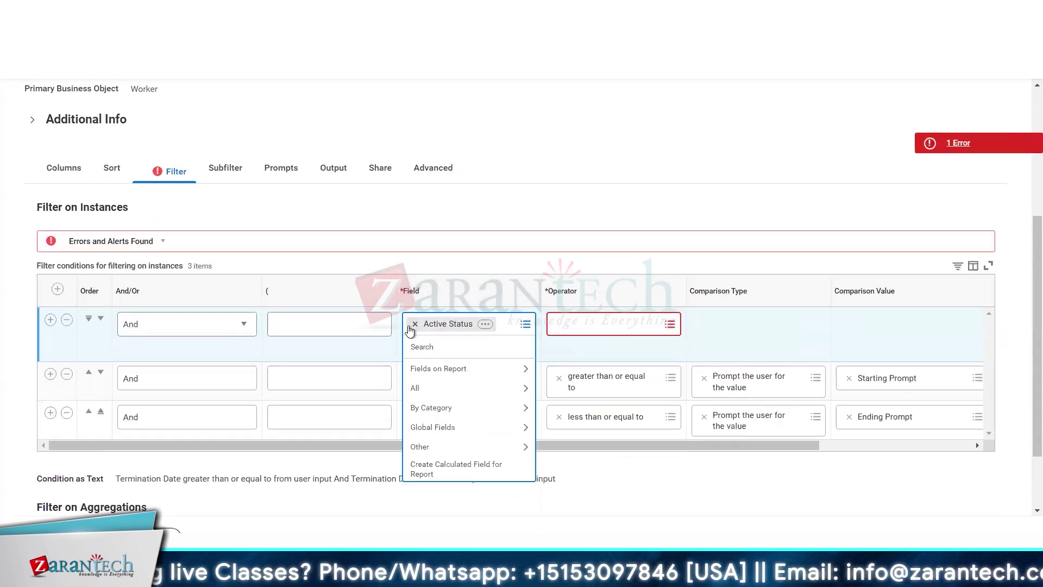
click(415, 325)
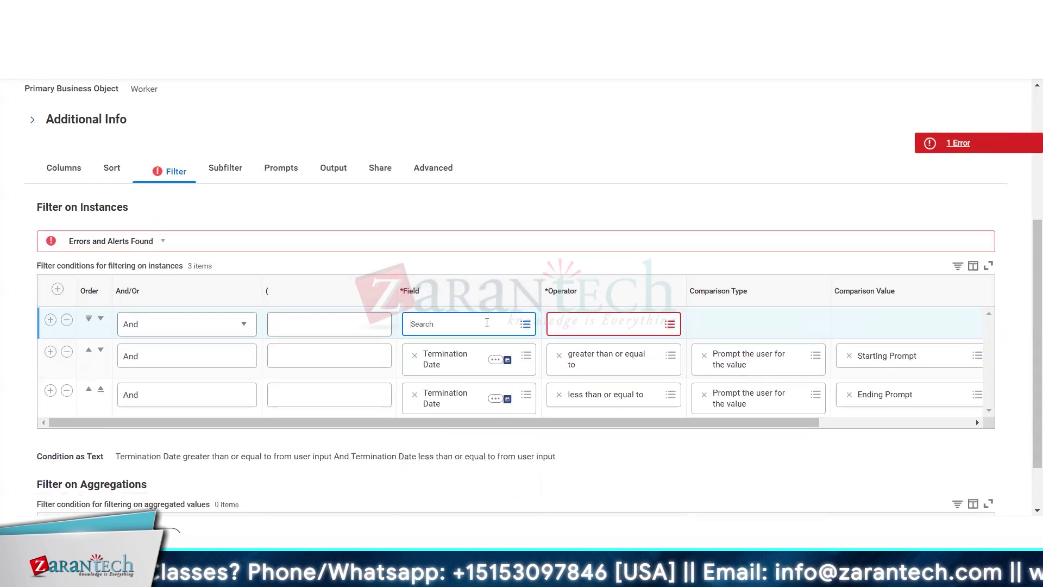
text(term)
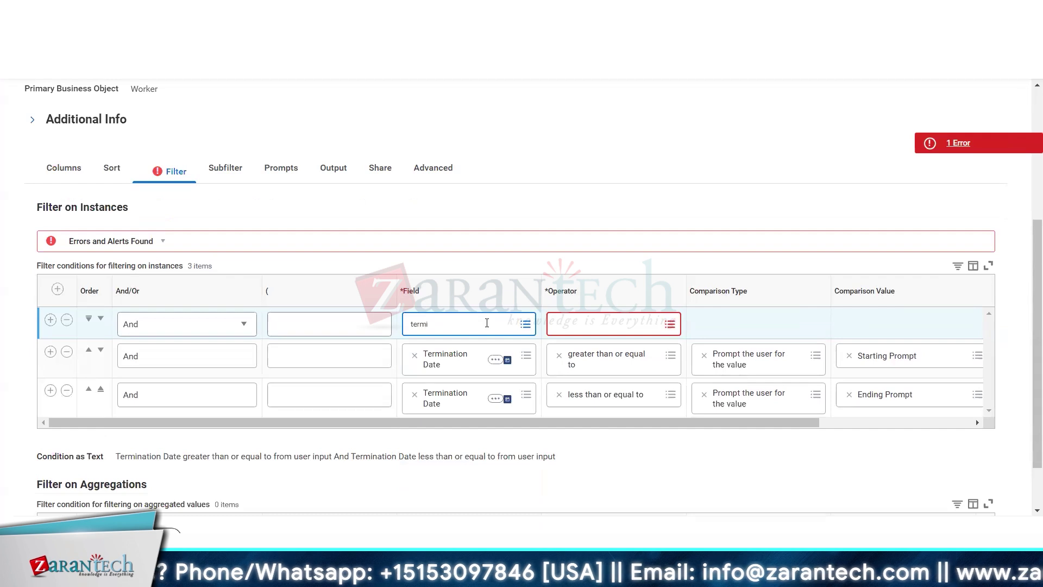
key(Return)
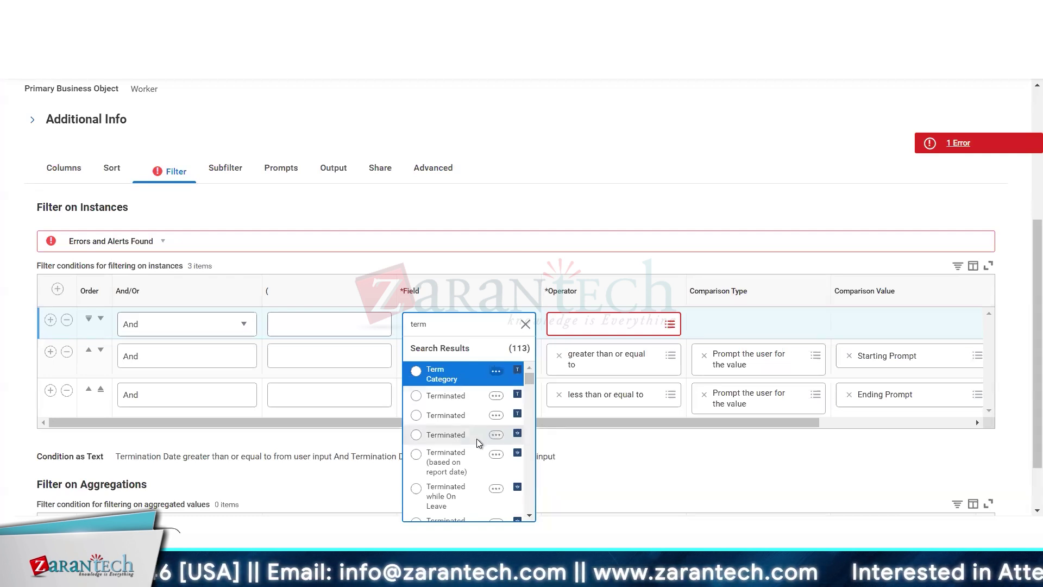
scroll(478, 442, down, 15)
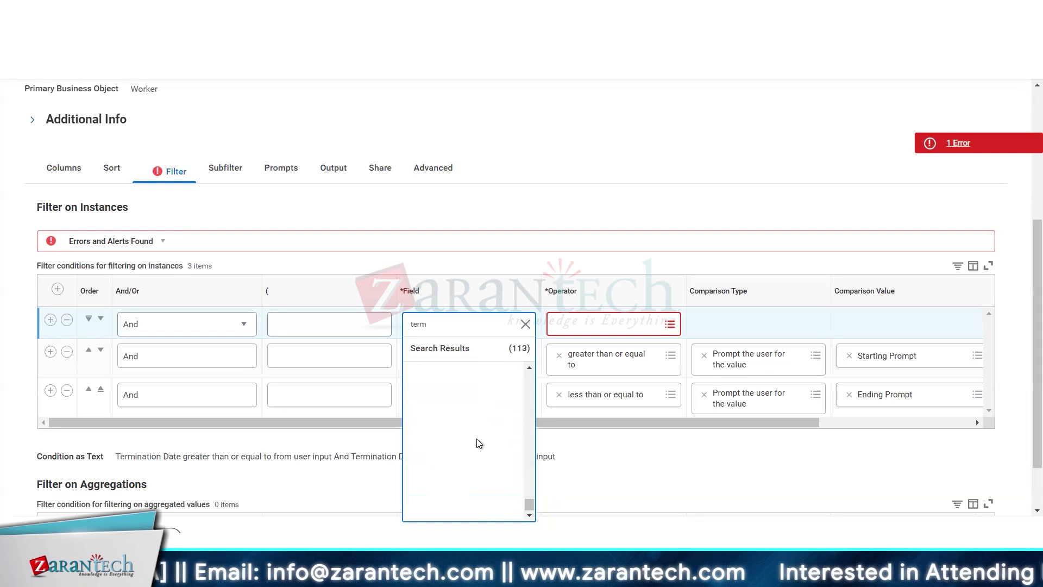
scroll(478, 443, up, 5)
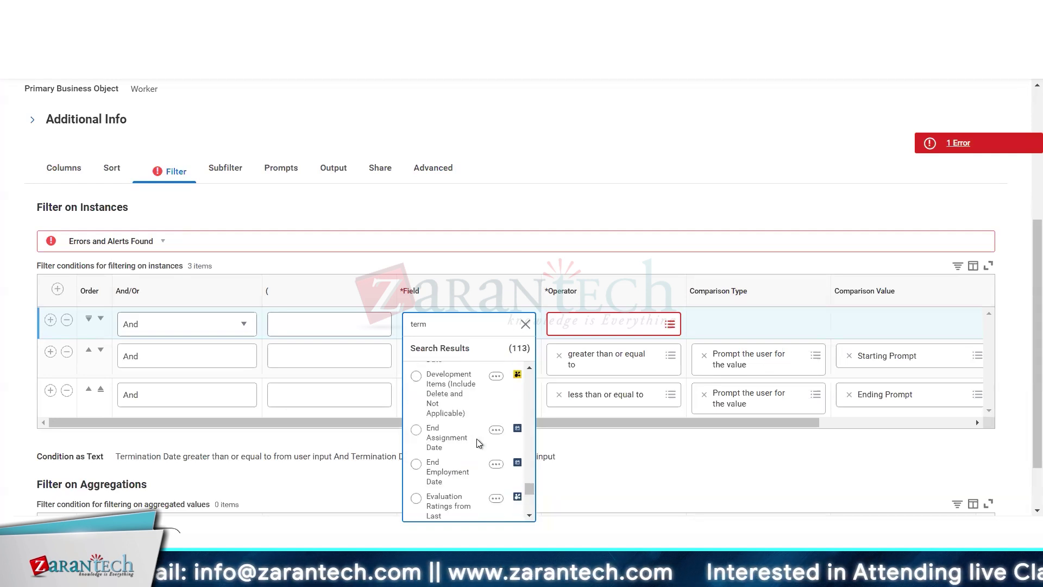
scroll(479, 443, down, 5)
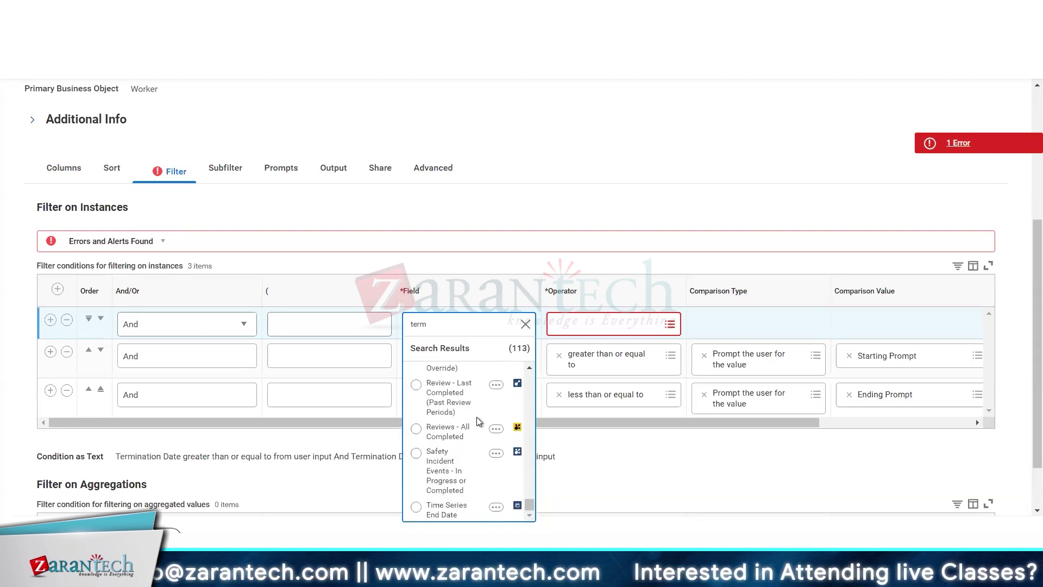
Search the condition's available fields for "is term" and examine the details of Worker is Terminated
click(446, 326)
text(is)
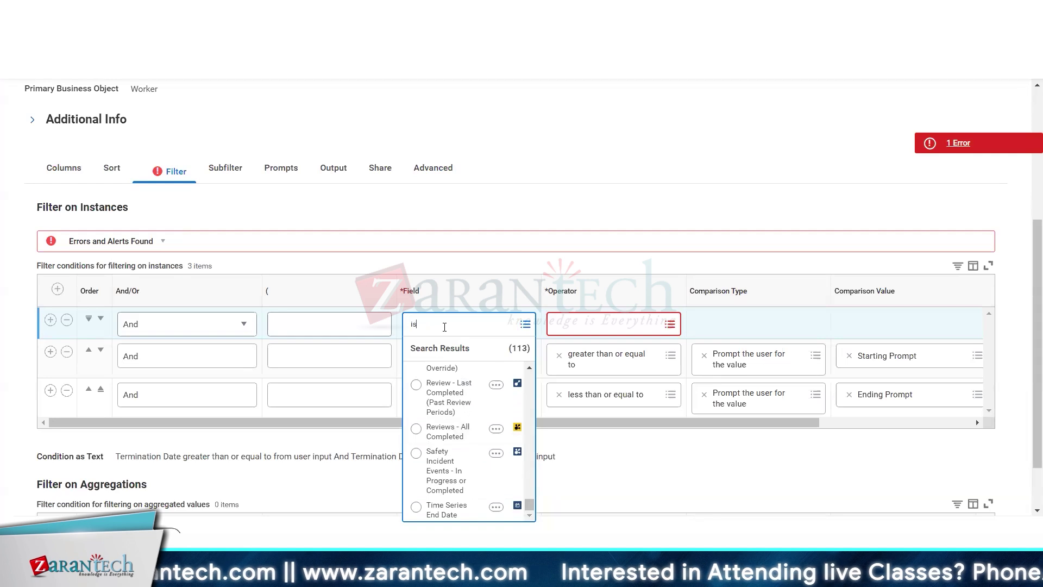
key(Return)
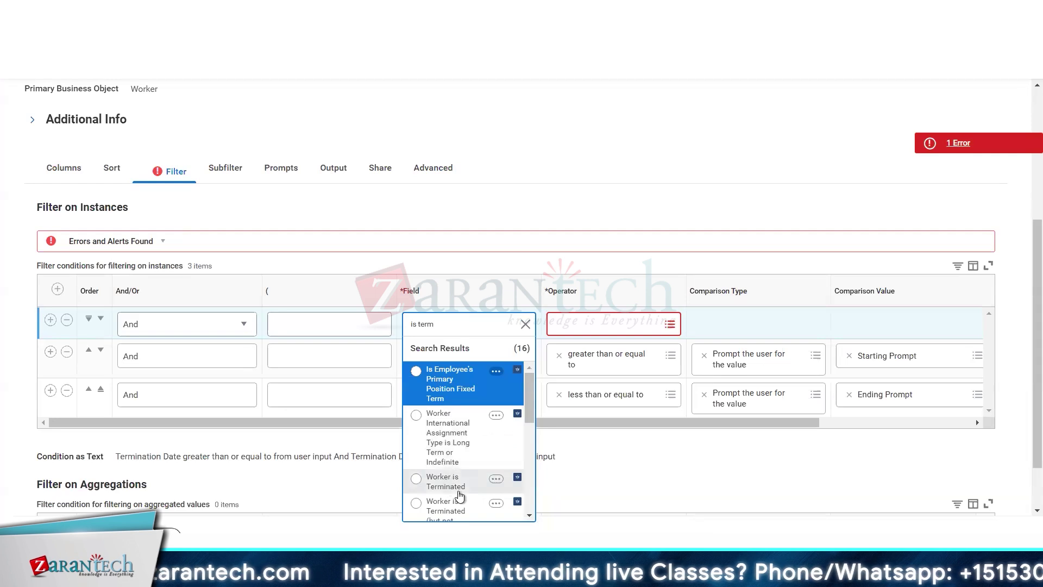
click(496, 480)
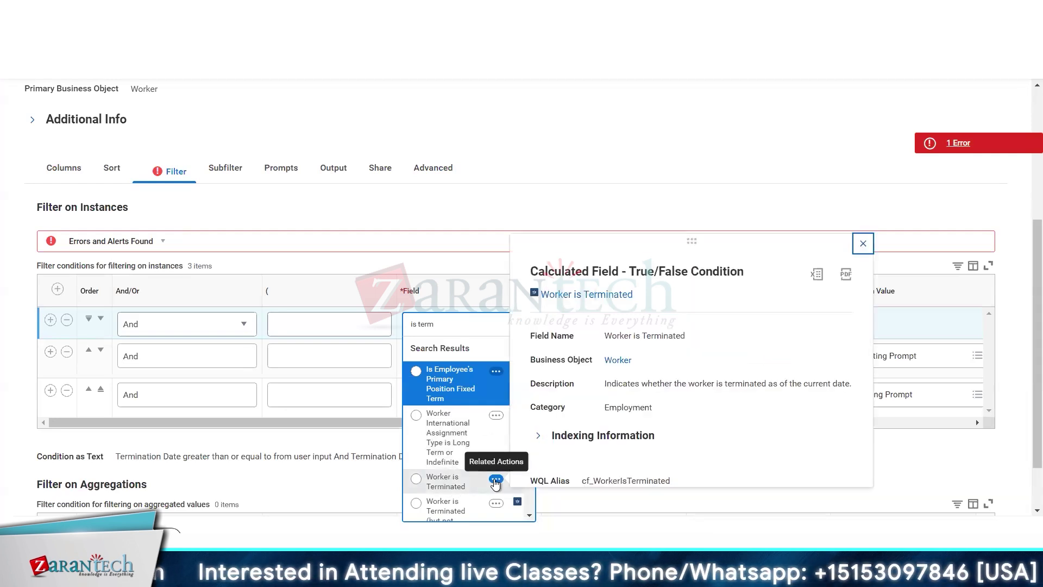
Browse the other matching termination fields and open the Worker is Terminated calculated field in a new tab
scroll(446, 459, down, 5)
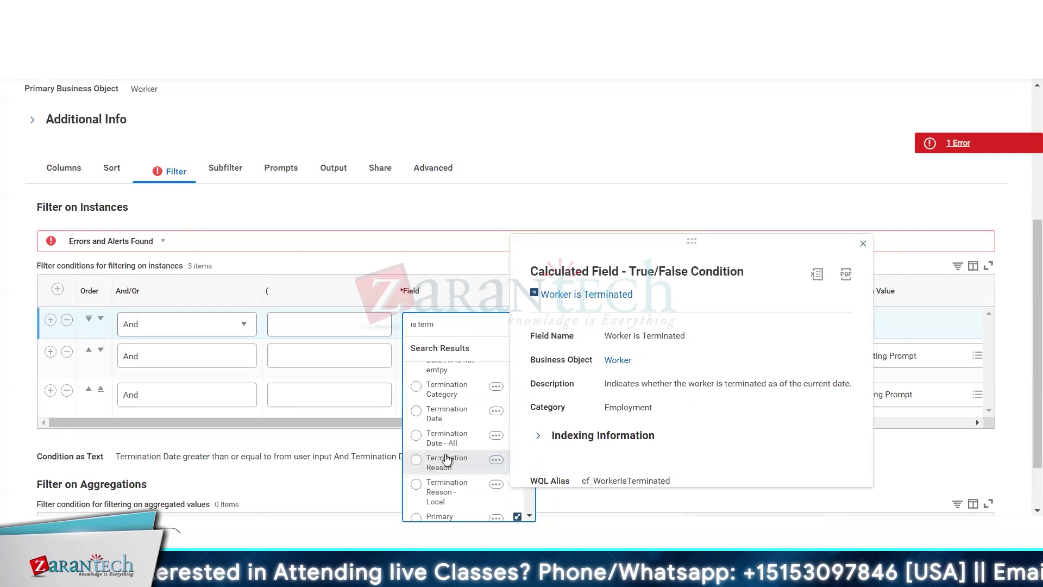
scroll(446, 458, down, 3)
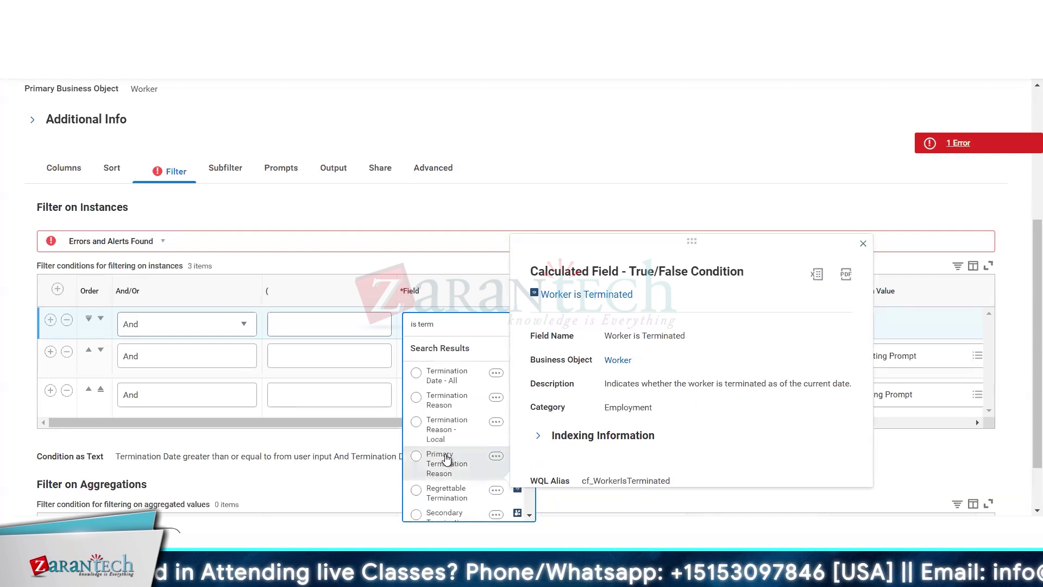
scroll(445, 458, up, 4)
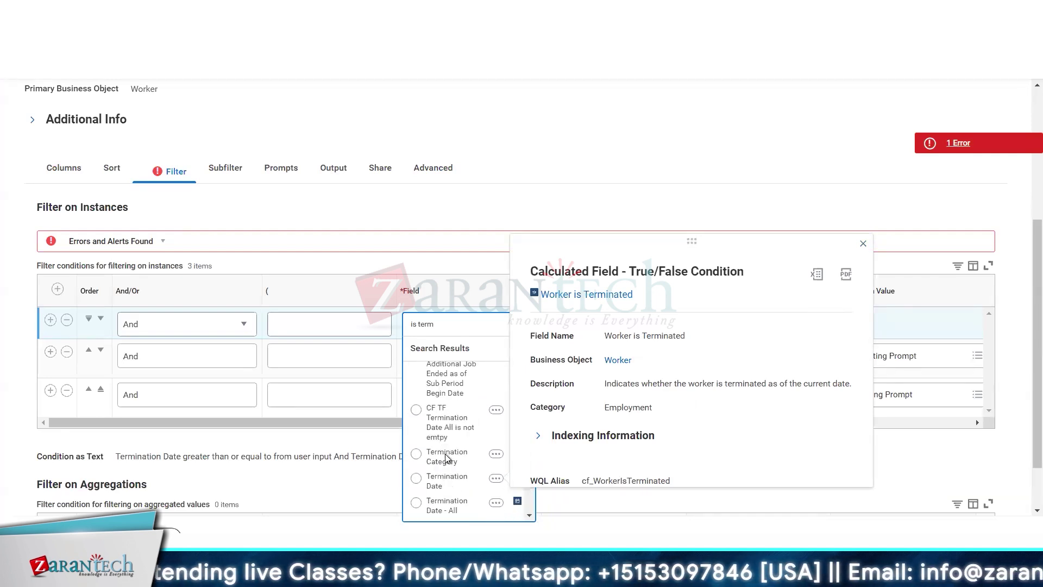
scroll(446, 458, up, 3)
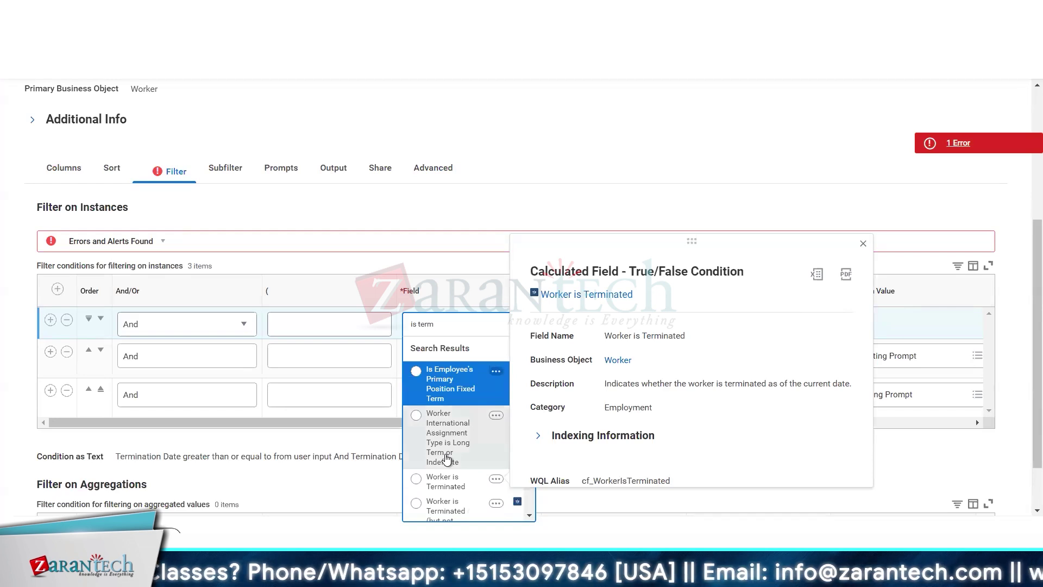
scroll(446, 459, down, 1)
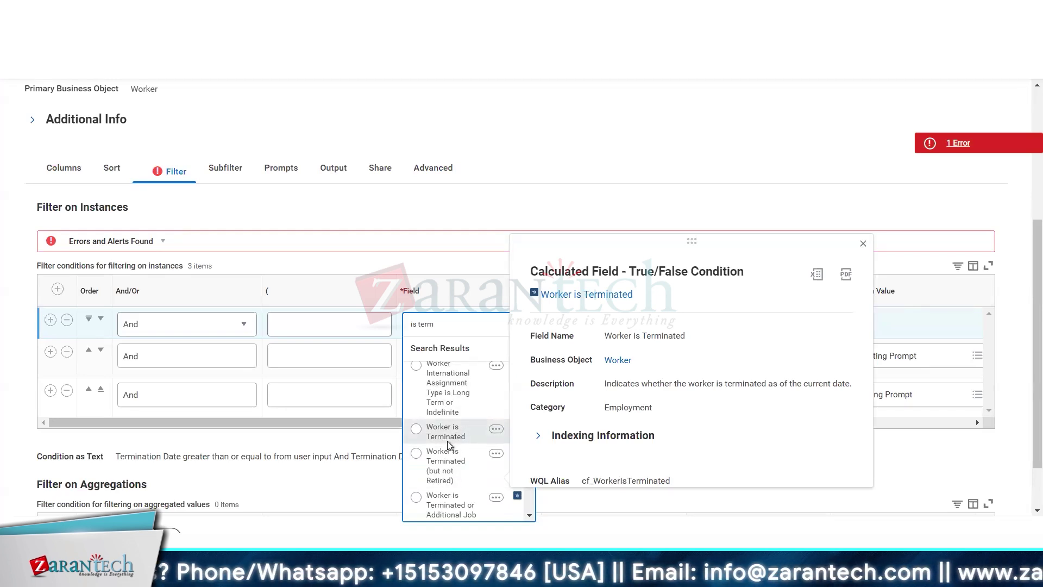
scroll(448, 443, down, 4)
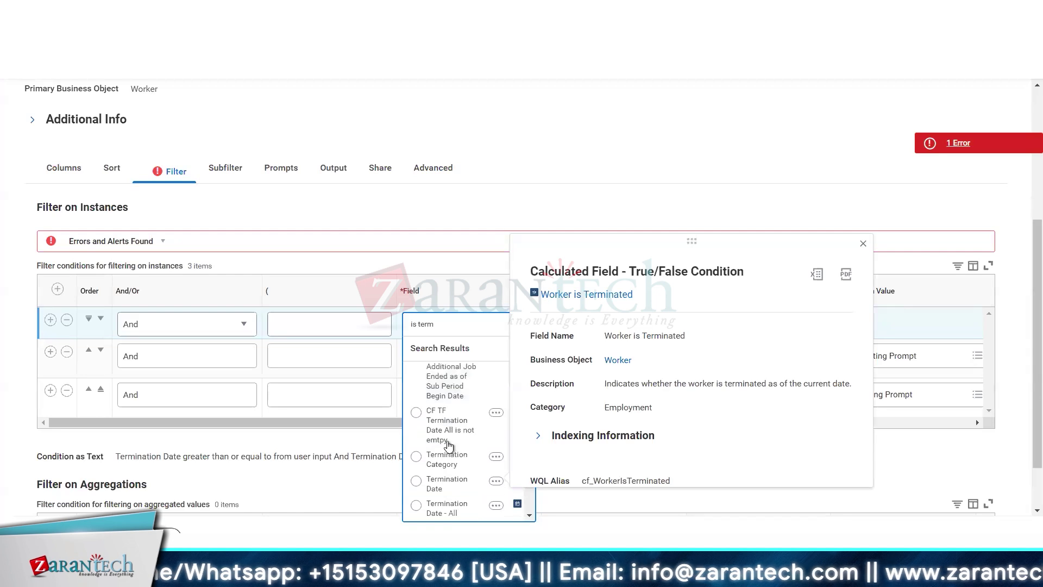
scroll(448, 445, up, 5)
right_click(588, 298)
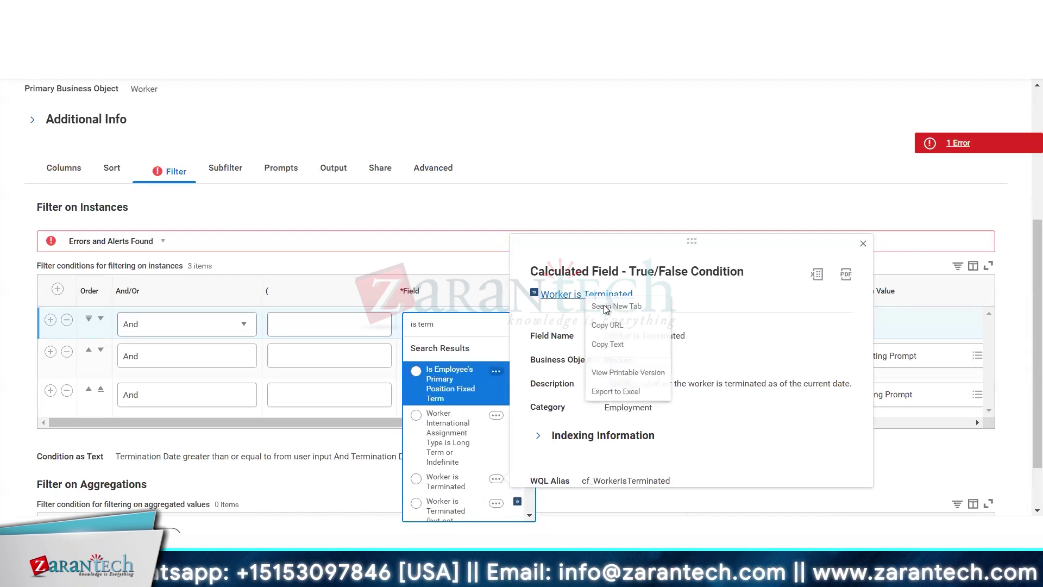
click(606, 307)
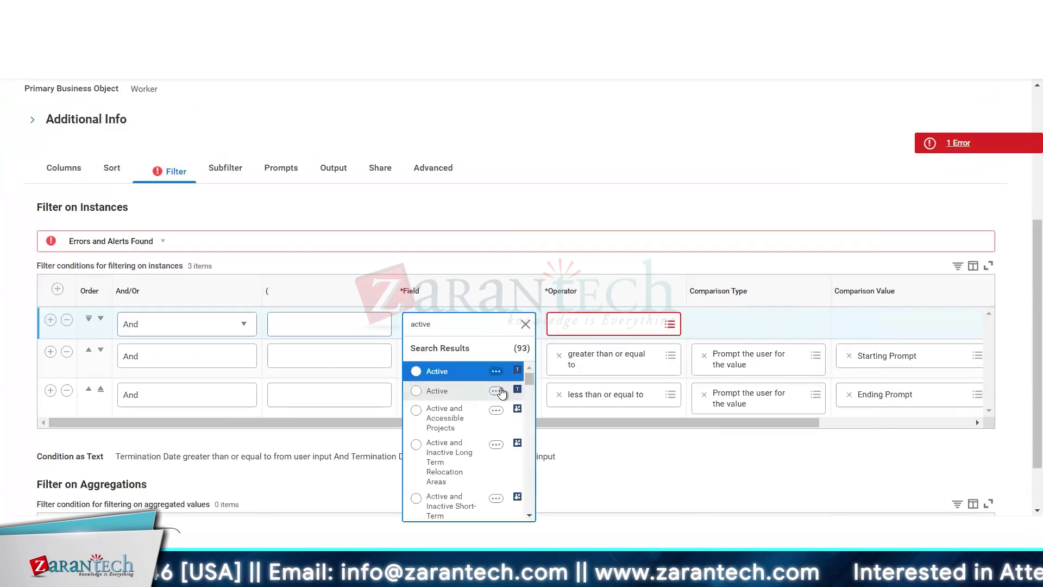
Set the new condition's field to Active Status again and its operator to "equal to"
click(497, 391)
click(496, 373)
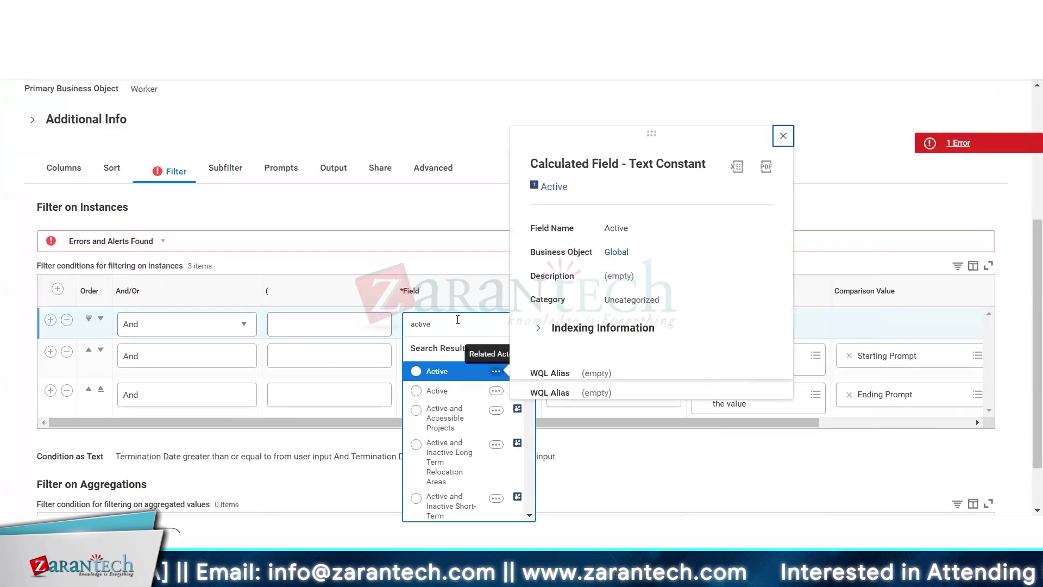
click(457, 320)
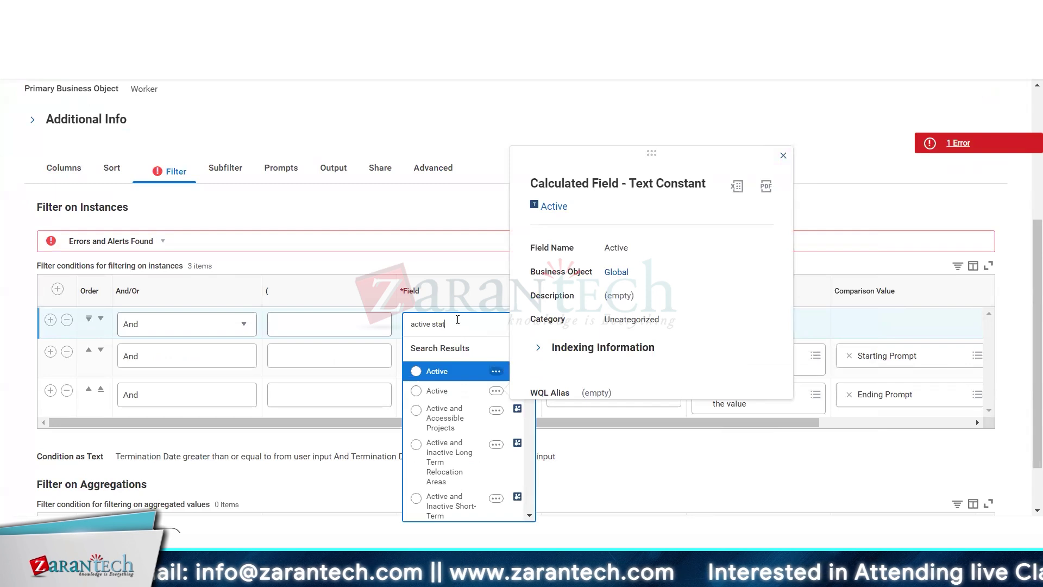
key(Return)
click(493, 368)
click(609, 319)
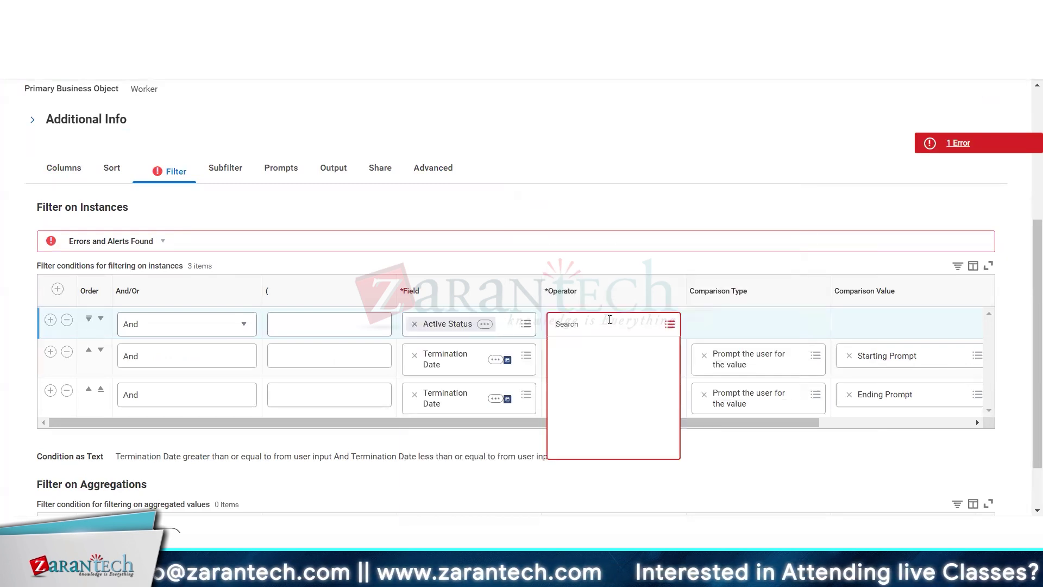
click(618, 353)
click(637, 410)
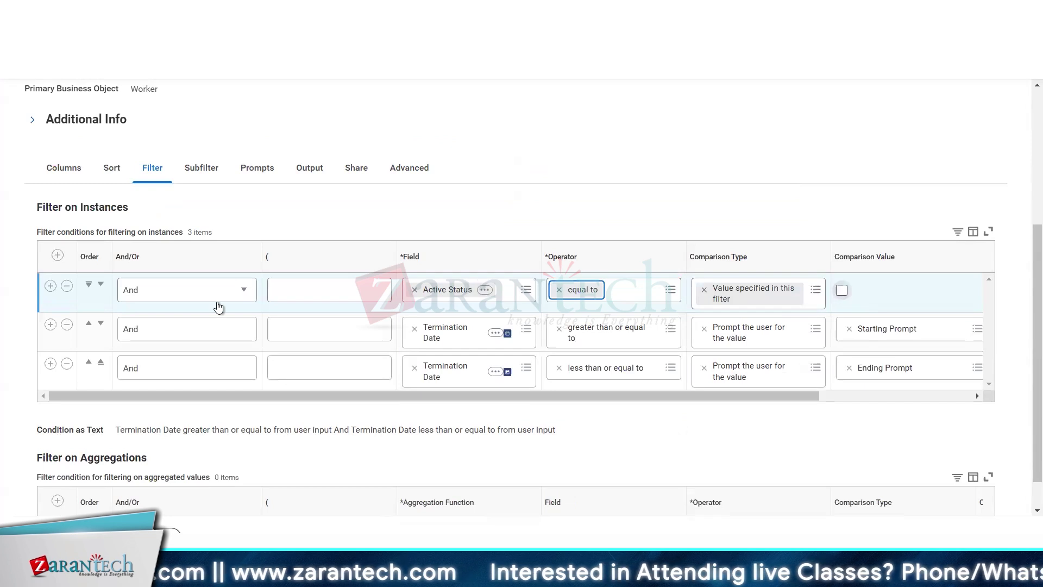
Add a filter condition after the Active Status one, with Termination Date as the field and "is not blank" as the operator
click(49, 288)
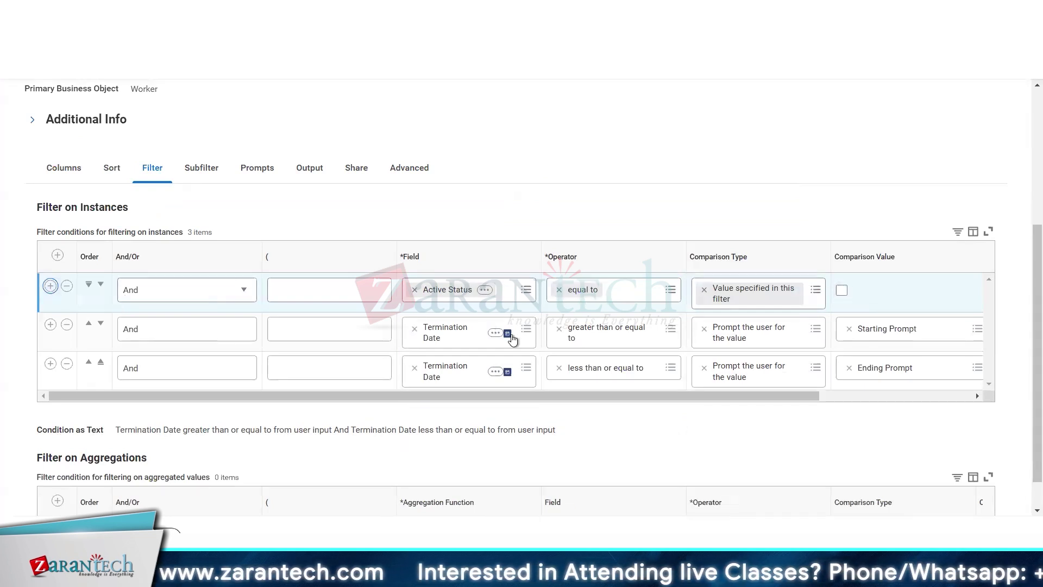
click(468, 330)
text(term)
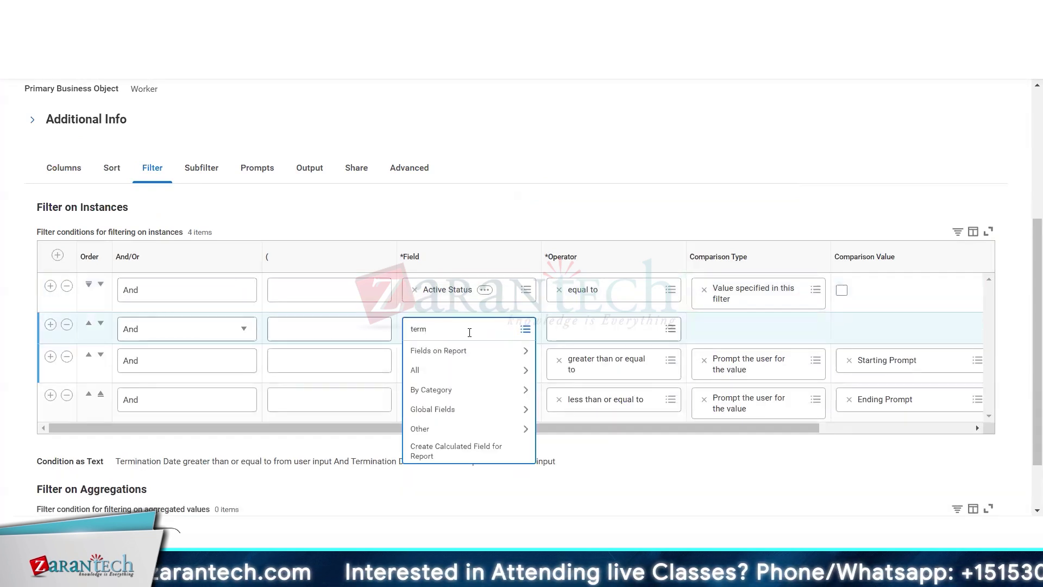
text( date)
key(Return)
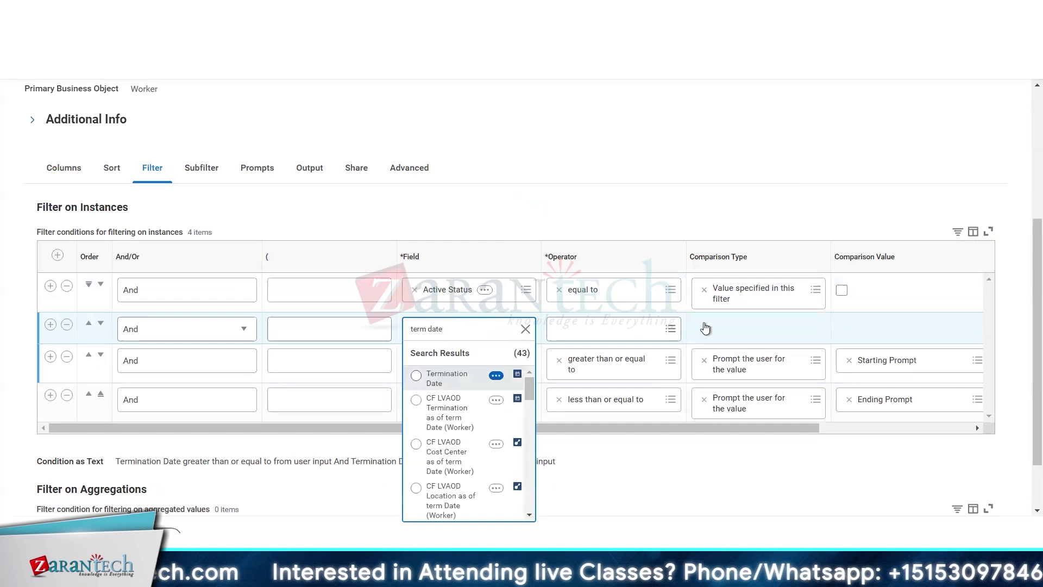
click(426, 380)
click(621, 332)
click(615, 353)
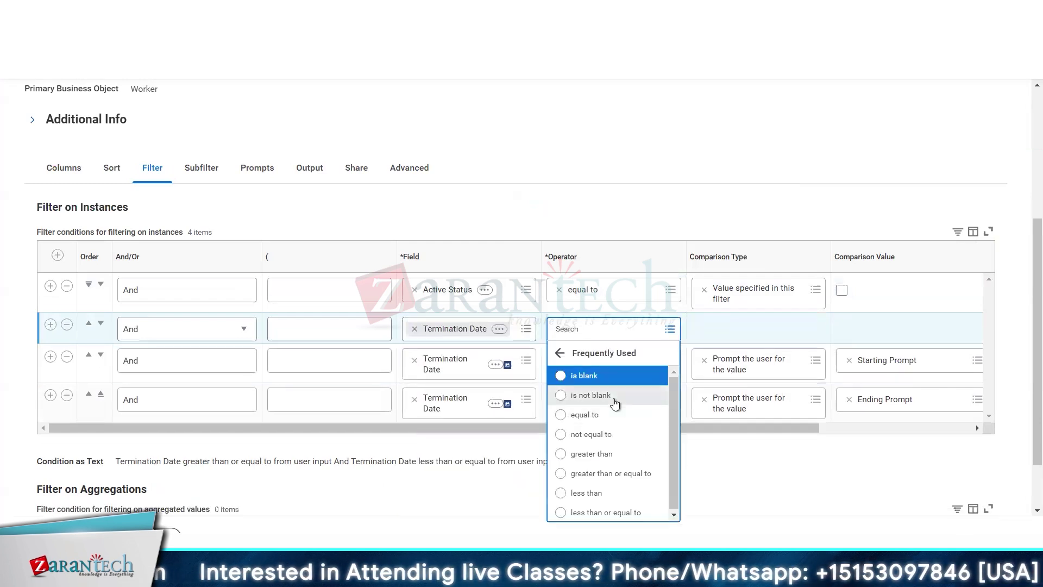
click(591, 395)
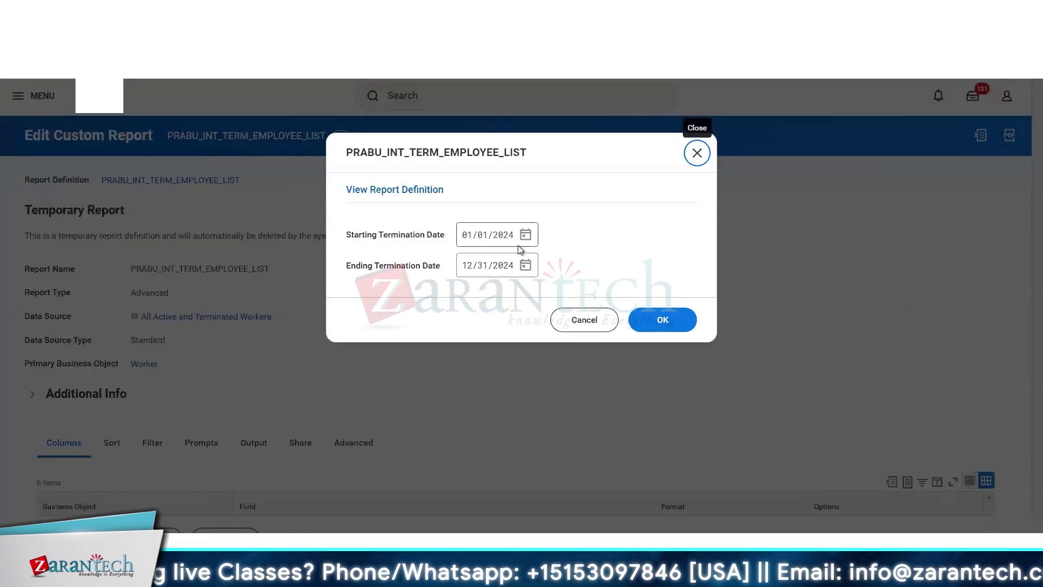
Run the report for termination dates 01/01/2024 to 12/31/2024 and check the first listed employee's worker profile
click(667, 320)
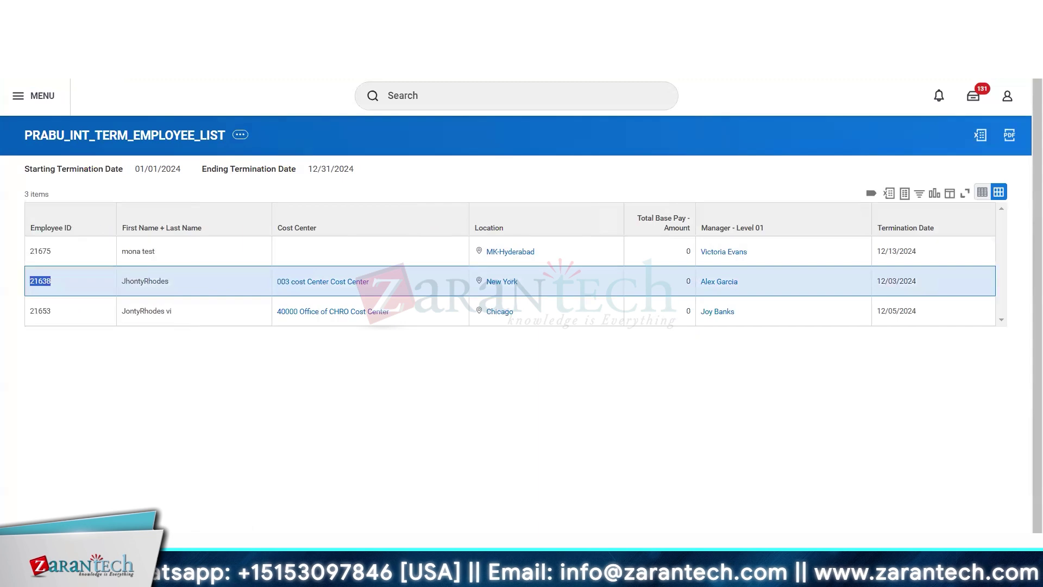
click(45, 253)
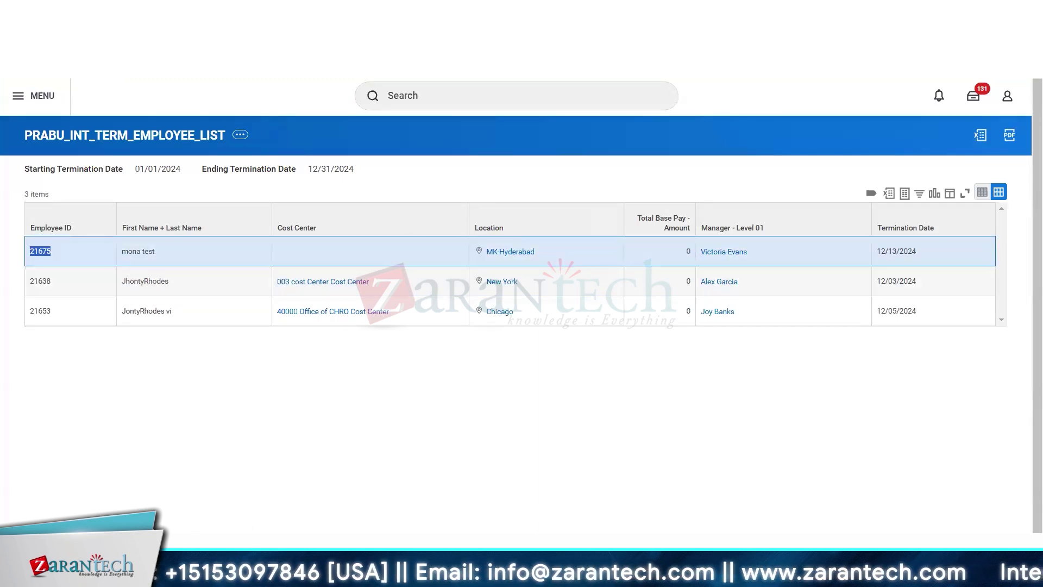
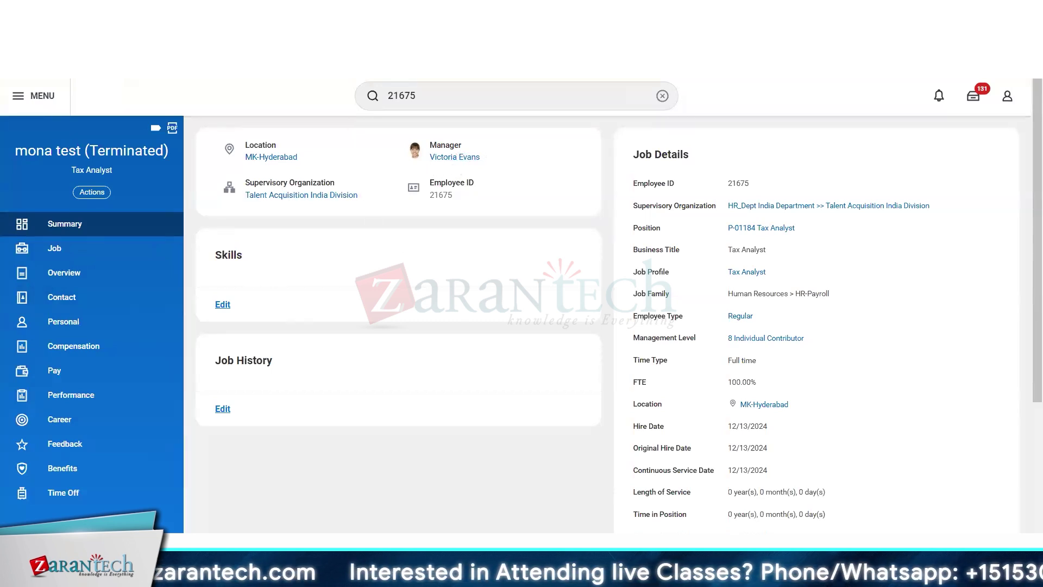
click(147, 13)
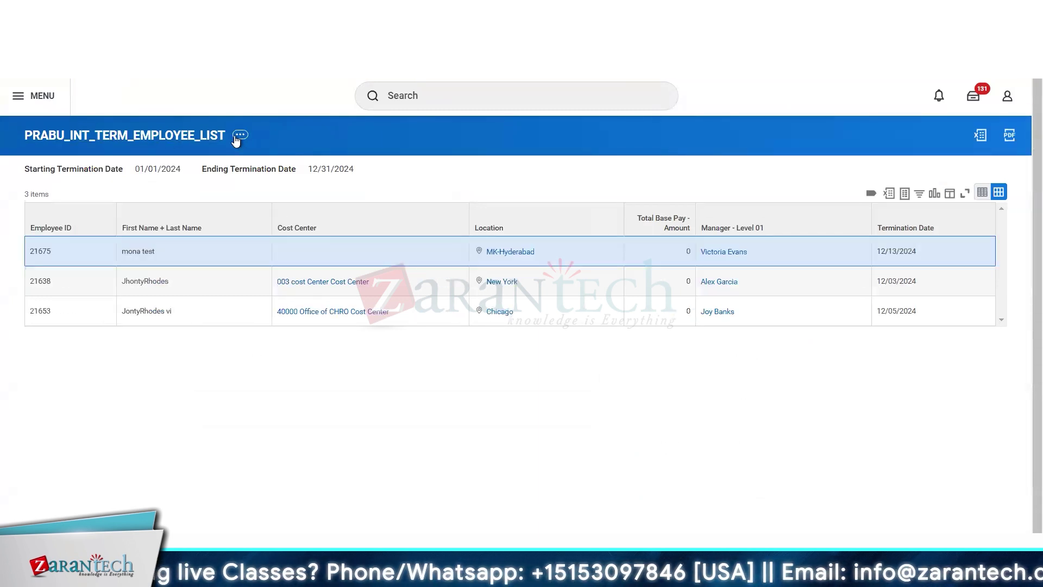
Reopen the custom report for editing and add a column after Termination Date using CF LVAOD Cost Center as of term Date (Worker)
click(237, 137)
mouse_move(342, 196)
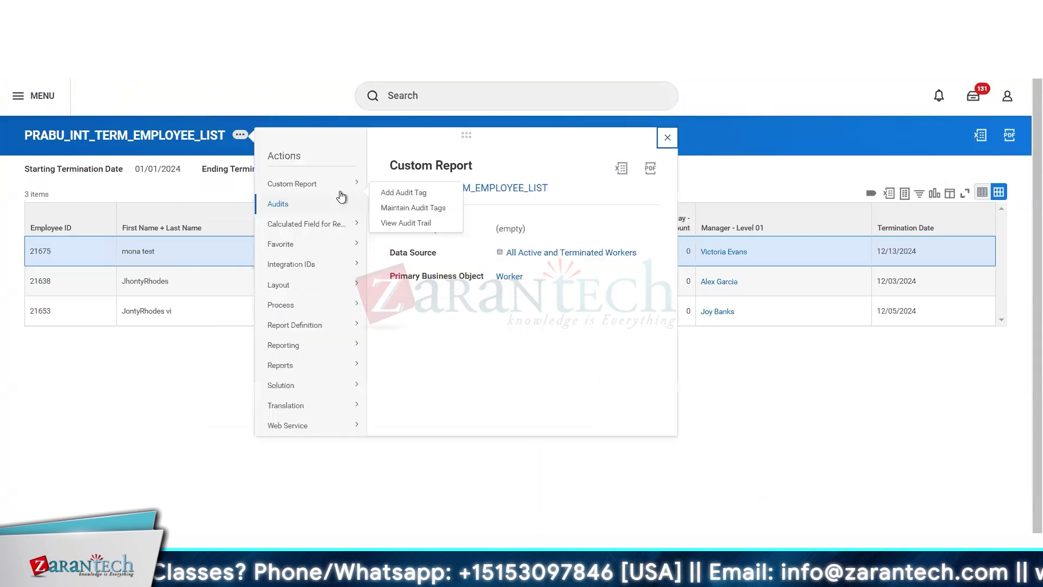
click(390, 190)
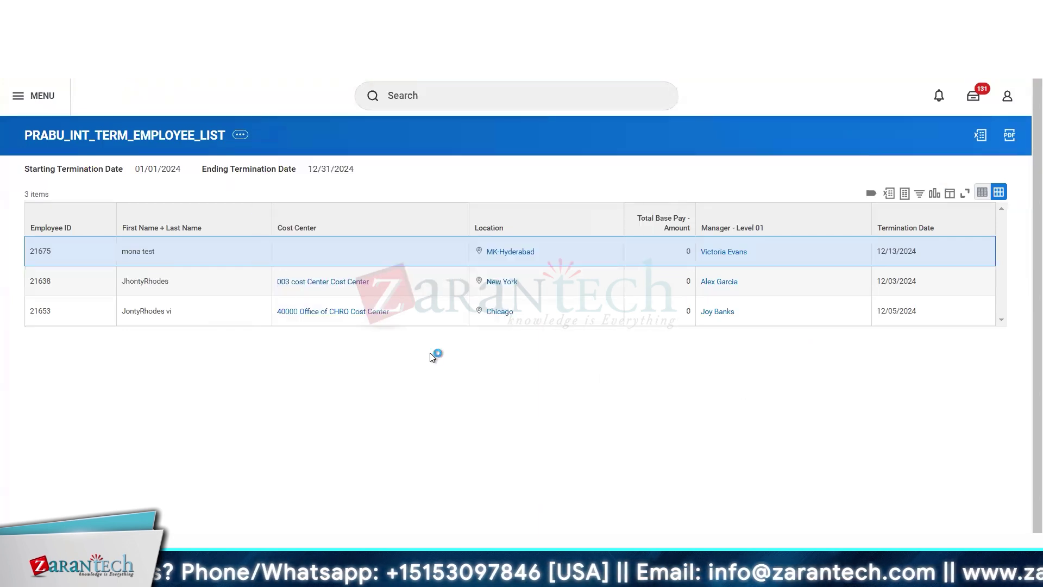
scroll(505, 349, down, 5)
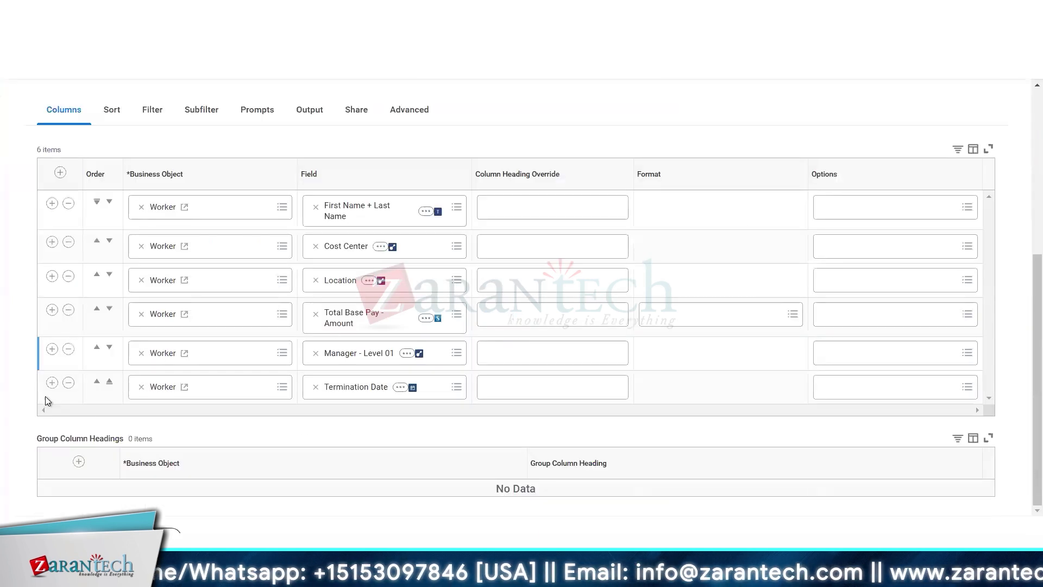
click(52, 383)
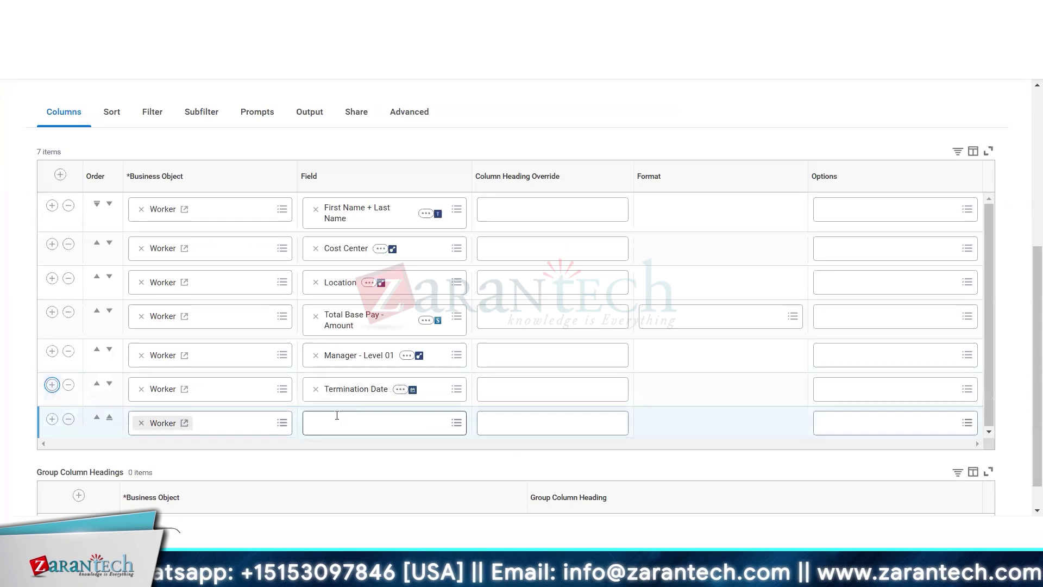
text(LVAOD)
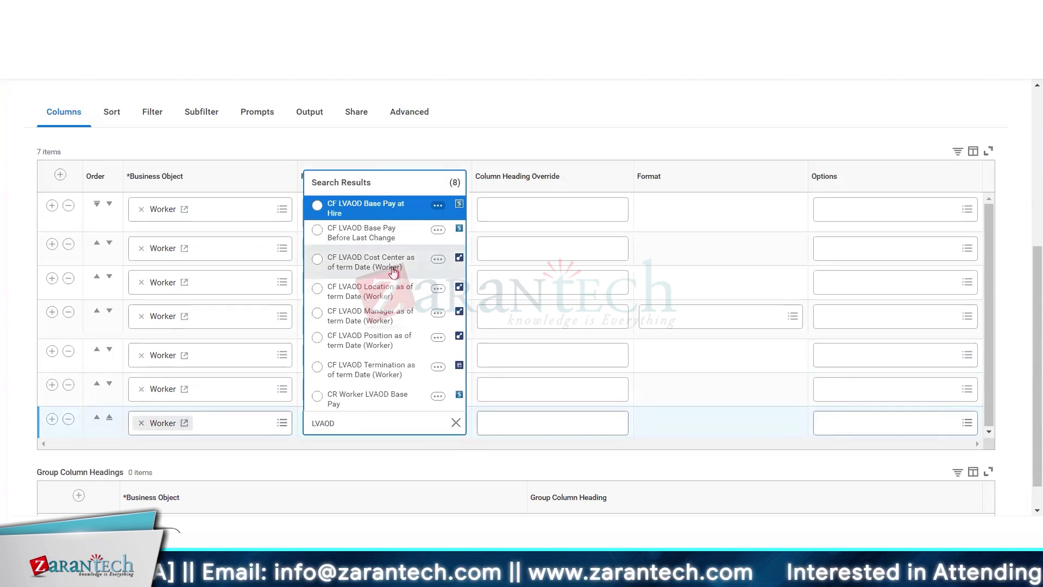
click(393, 272)
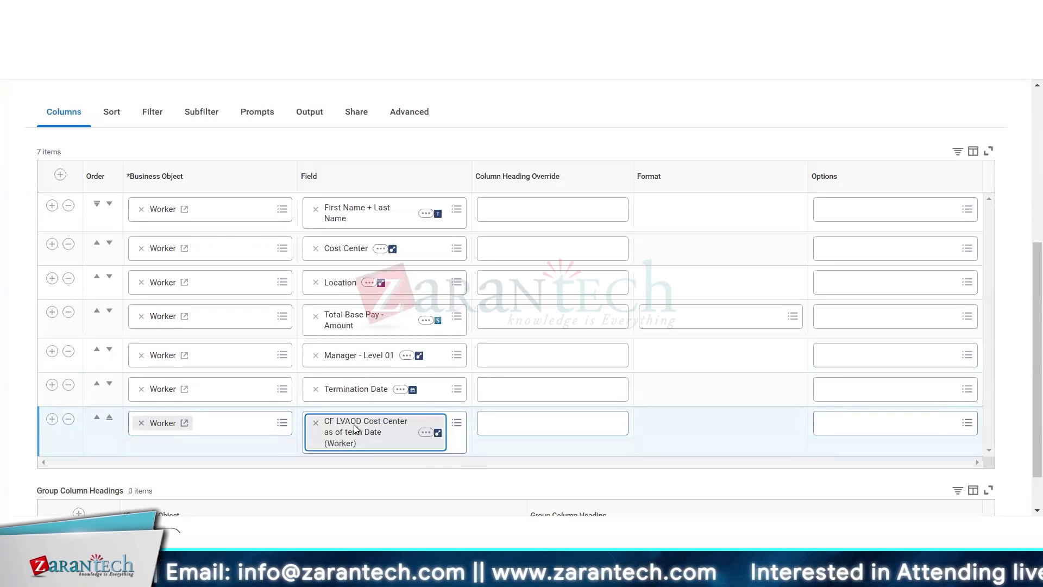
Open the new column's cost center calculated field in a new tab and examine its source field and date settings
click(433, 428)
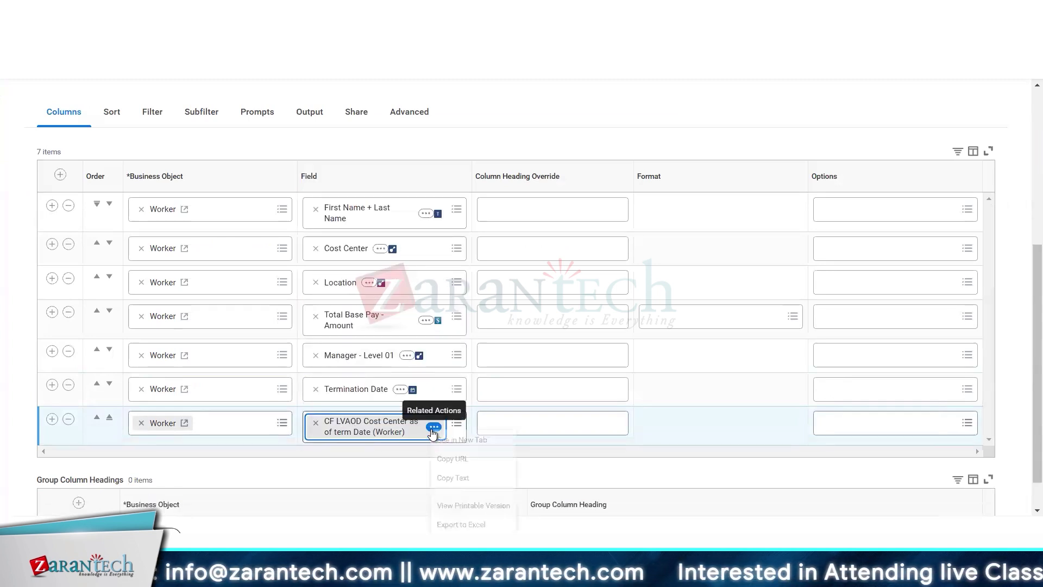
click(460, 440)
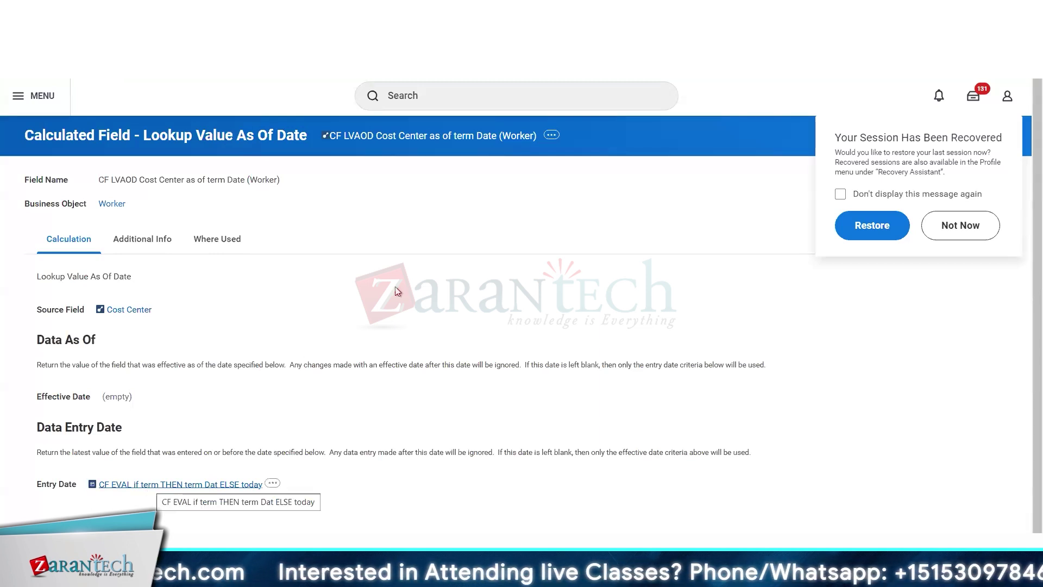
click(152, 487)
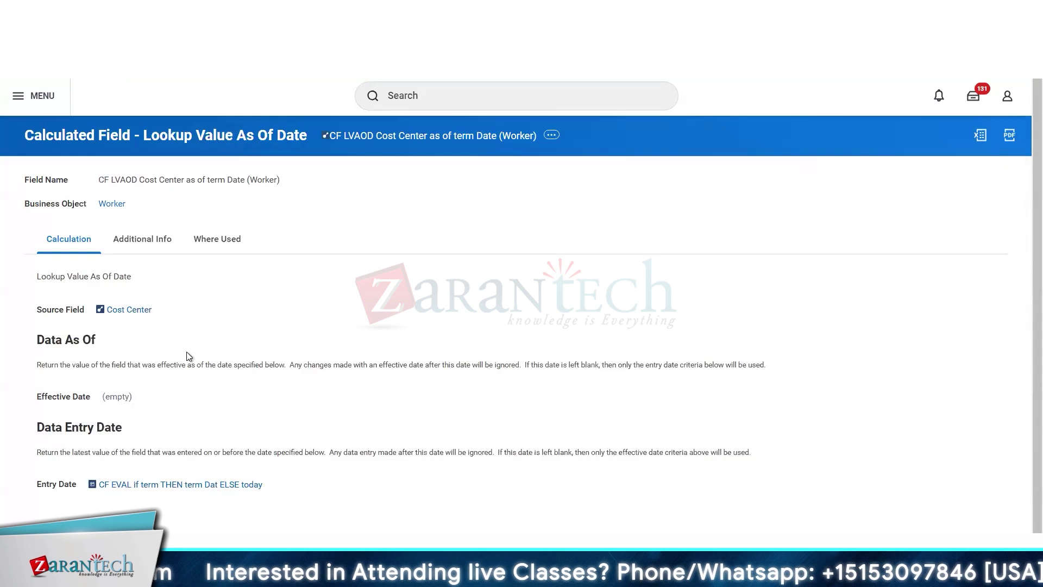
Set the last report column's field to CR Worker LVAOD Base Pay and open that calculated field in a new tab
click(364, 462)
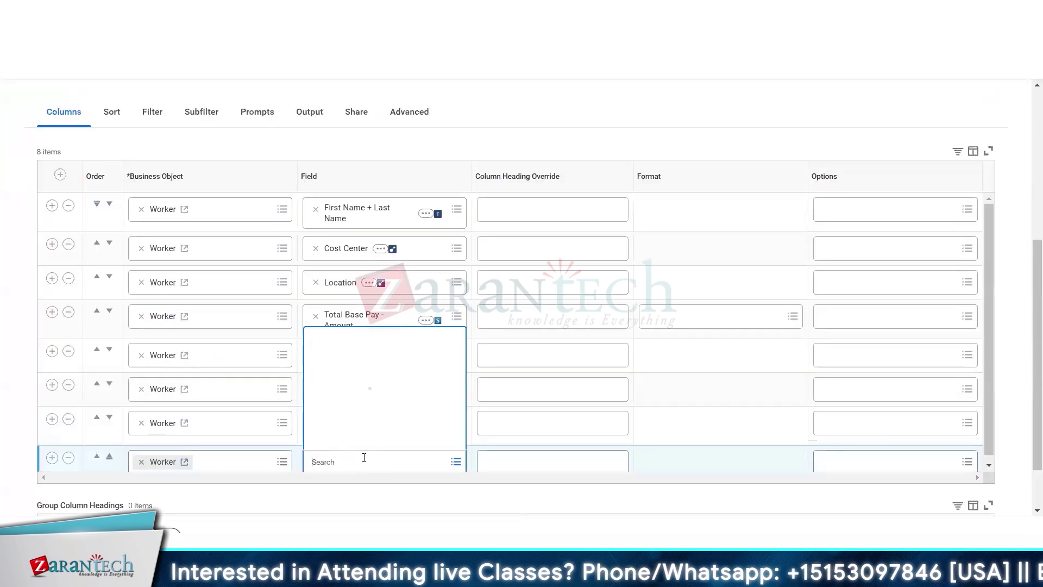
text(lvaod)
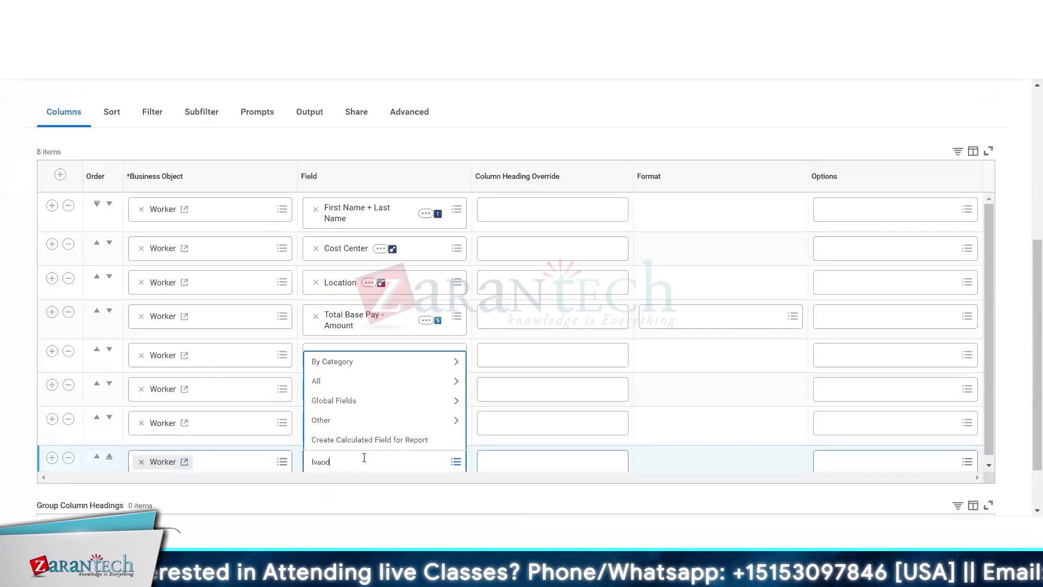
key(Return)
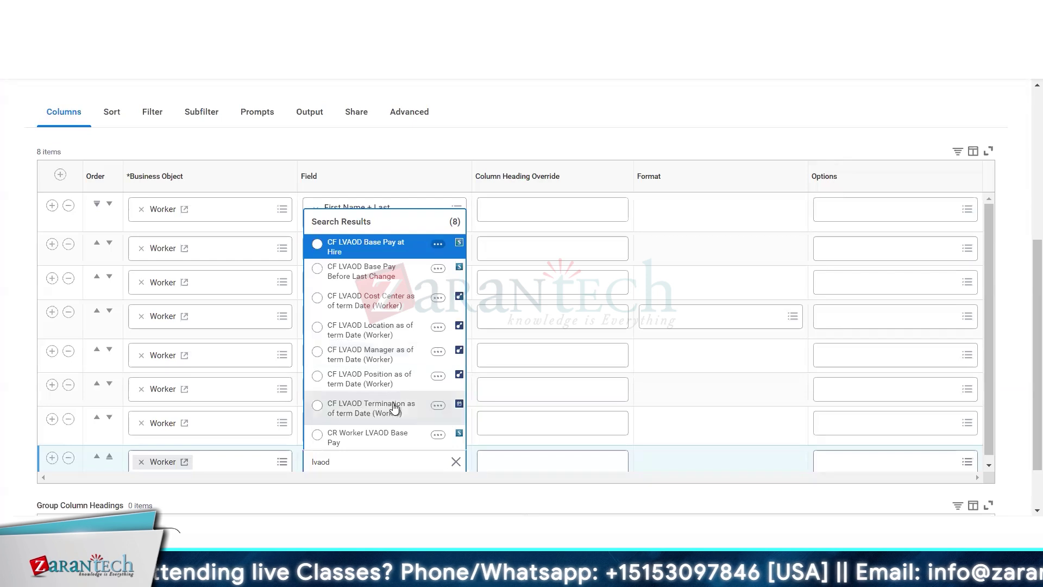
click(366, 438)
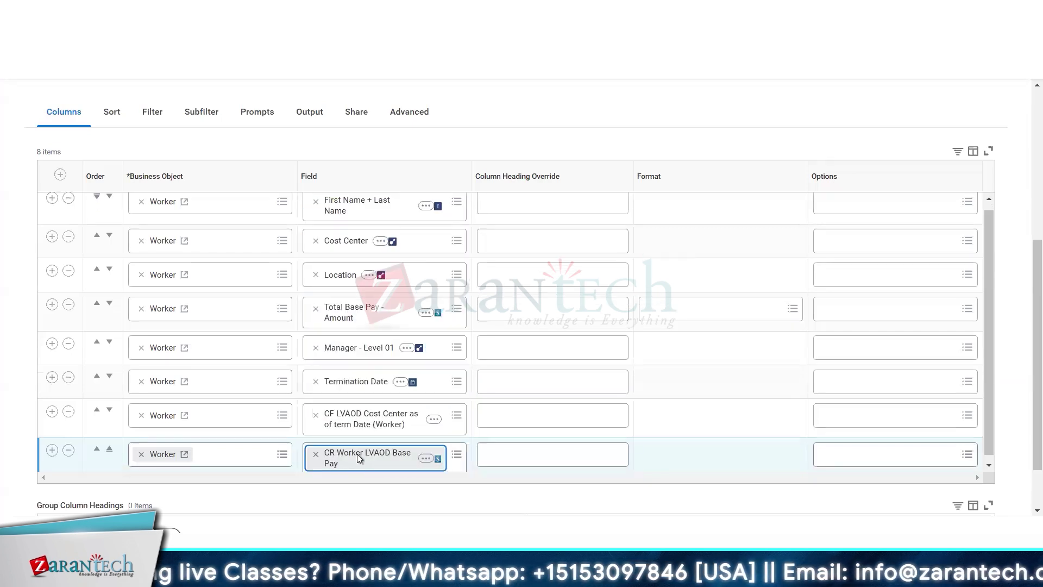
click(433, 459)
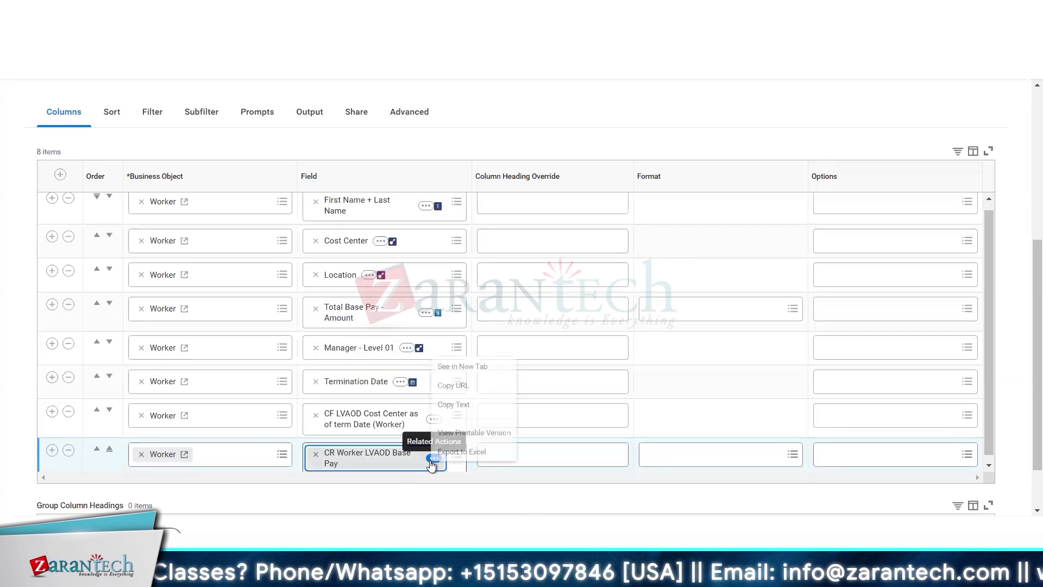
click(455, 365)
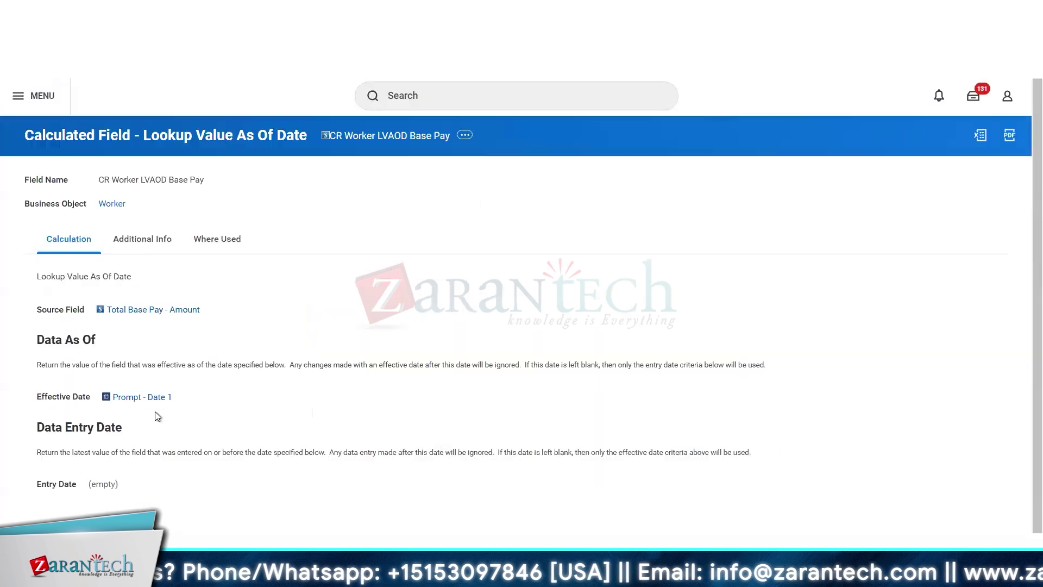
Copy the CR Worker LVAOD Base Pay calculated field and name the copy "CF LVAOD Base Pay Before Termination"
click(466, 136)
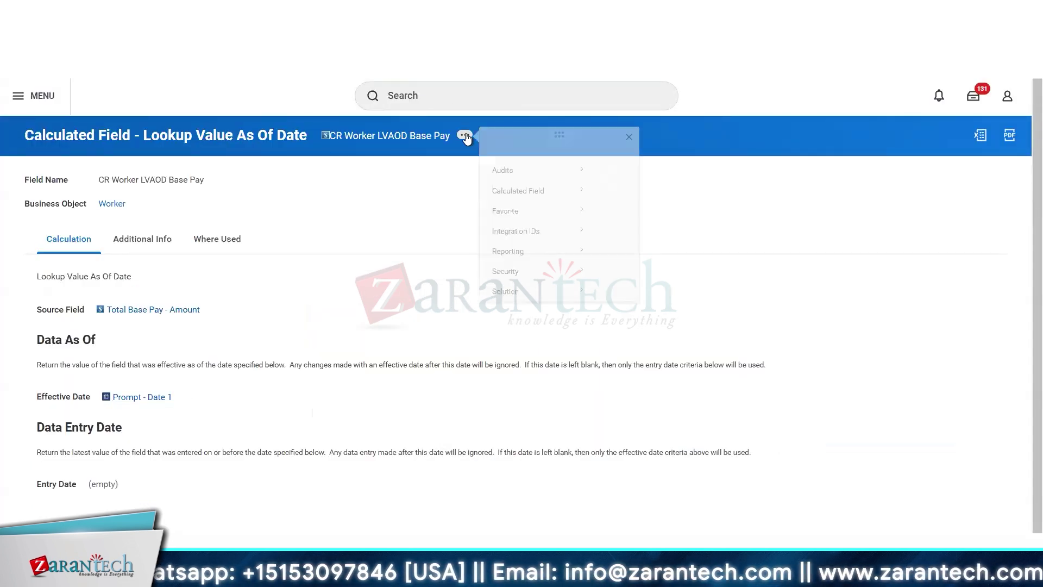
mouse_move(584, 211)
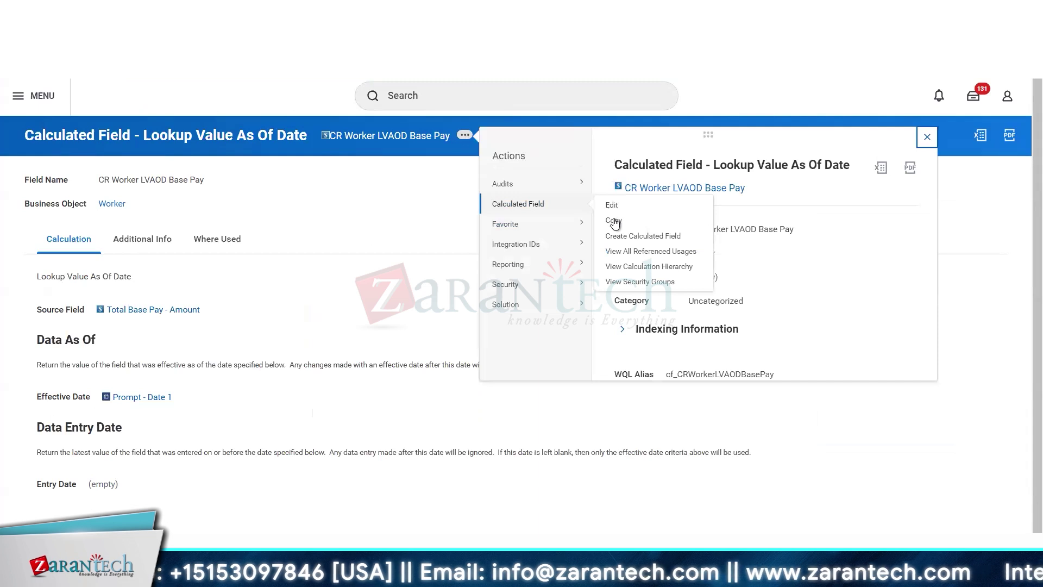
click(614, 221)
text(C)
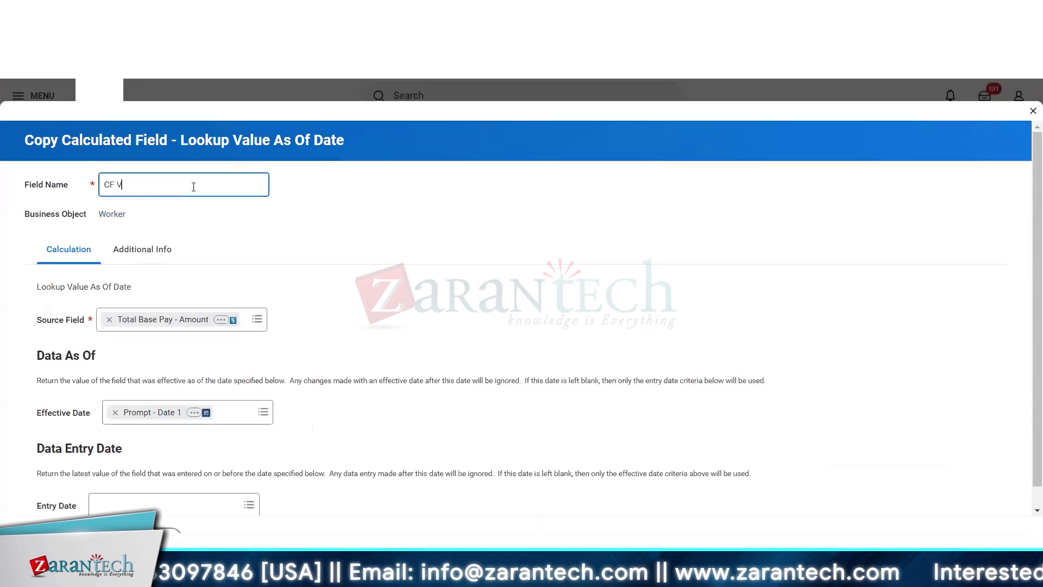
text(F LVAOD )
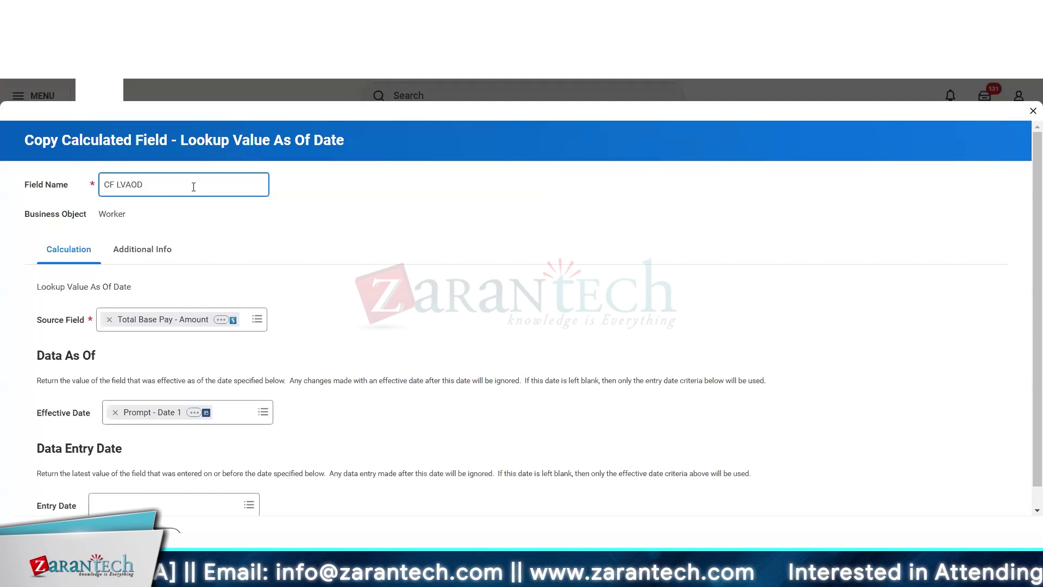
text(Base P)
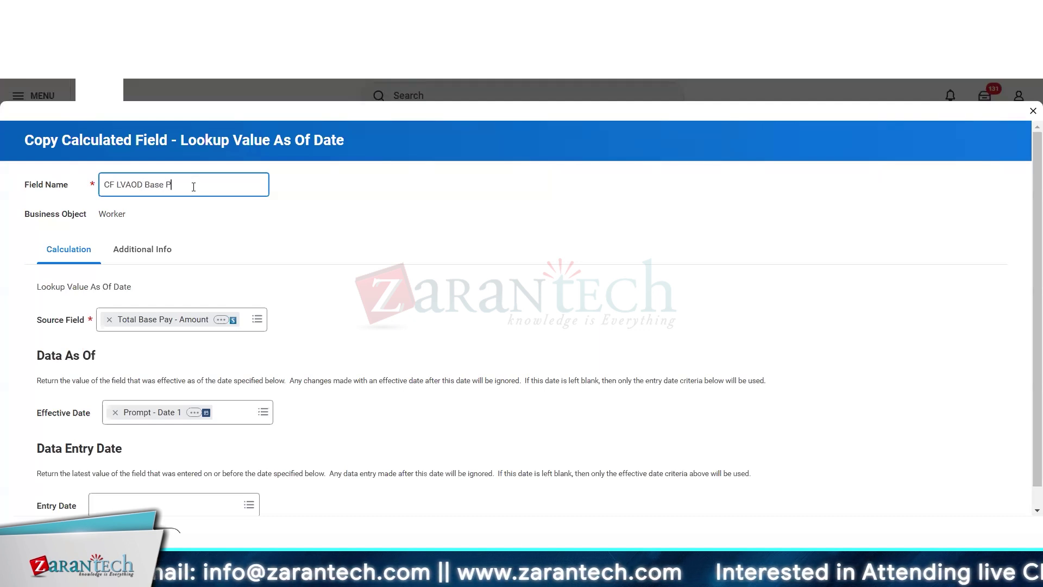
text(ay before)
key(ctrl+shift+Left)
text(Bef)
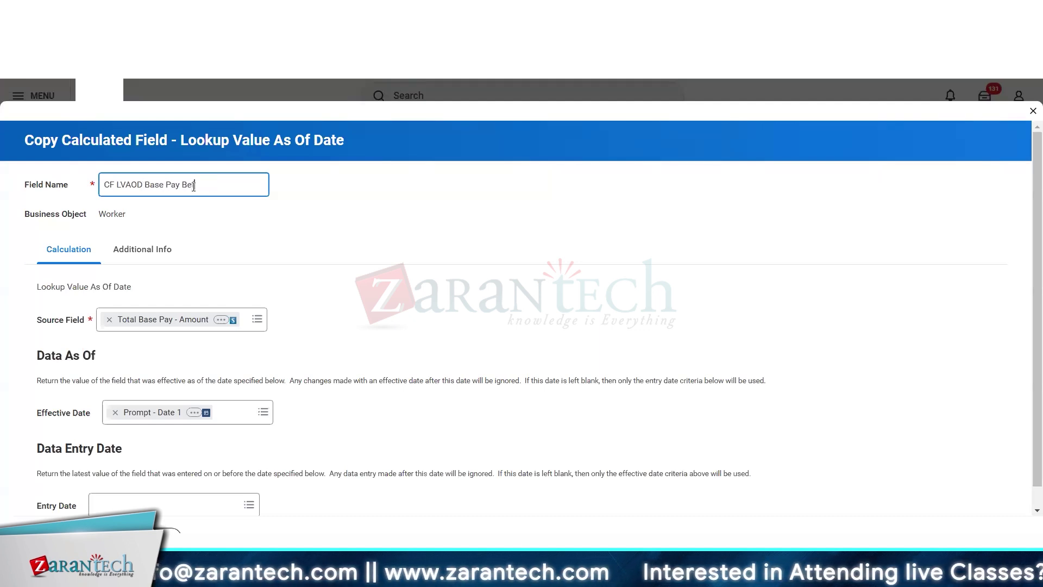
text(ore Termin)
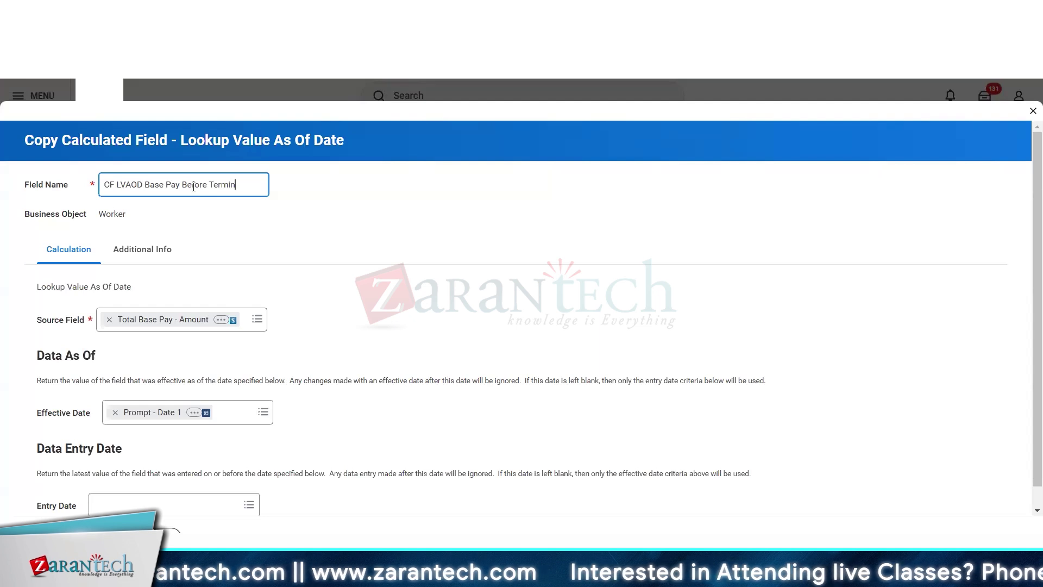
text(ati)
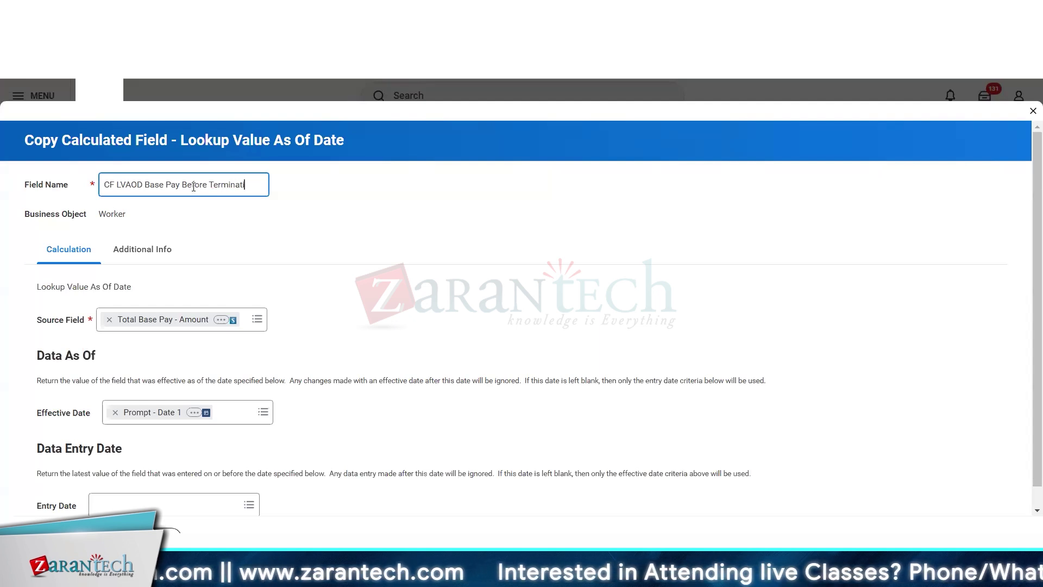
text(on)
Search the copied calculation's Effective Date options for existing "effdt" fields
click(229, 417)
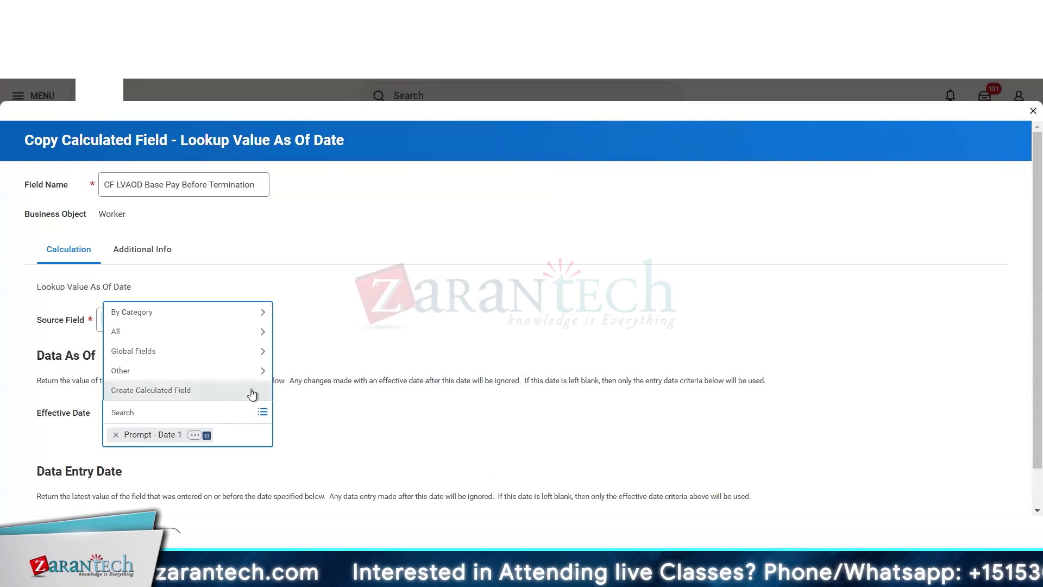
drag(245, 391, 155, 418)
click(155, 416)
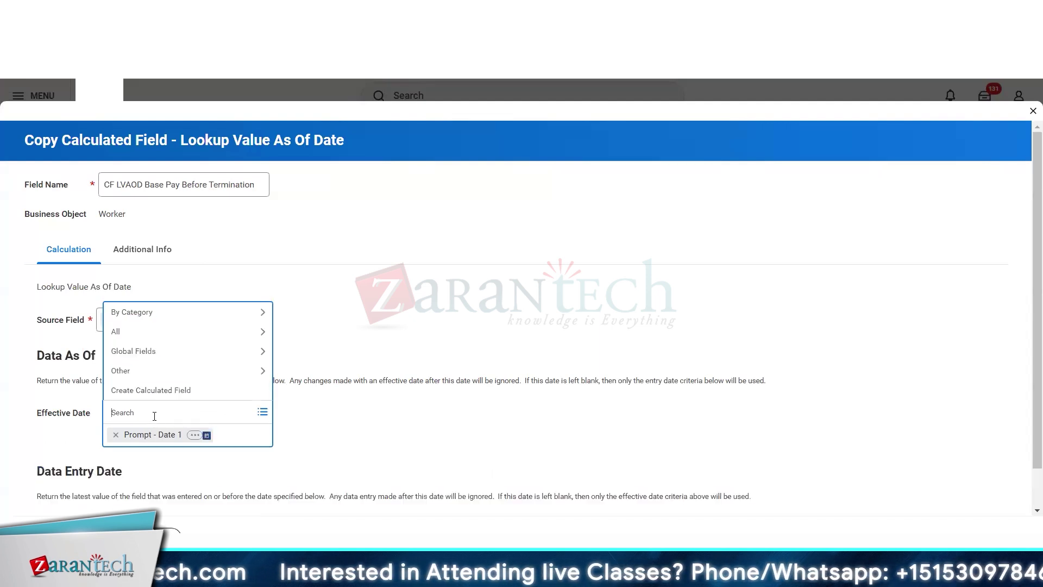
text(effdt)
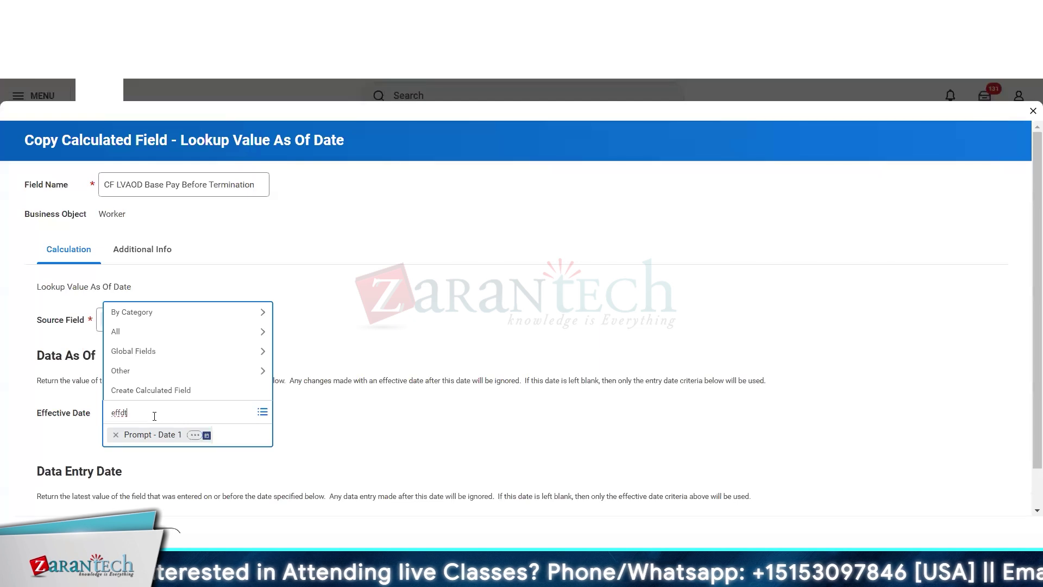
key(Return)
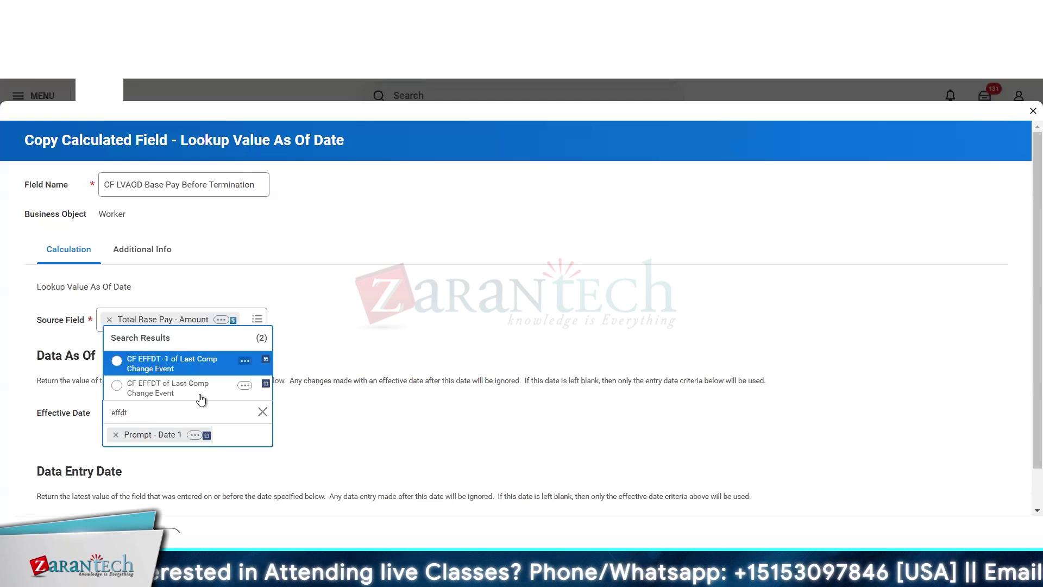
right_click(244, 385)
click(143, 409)
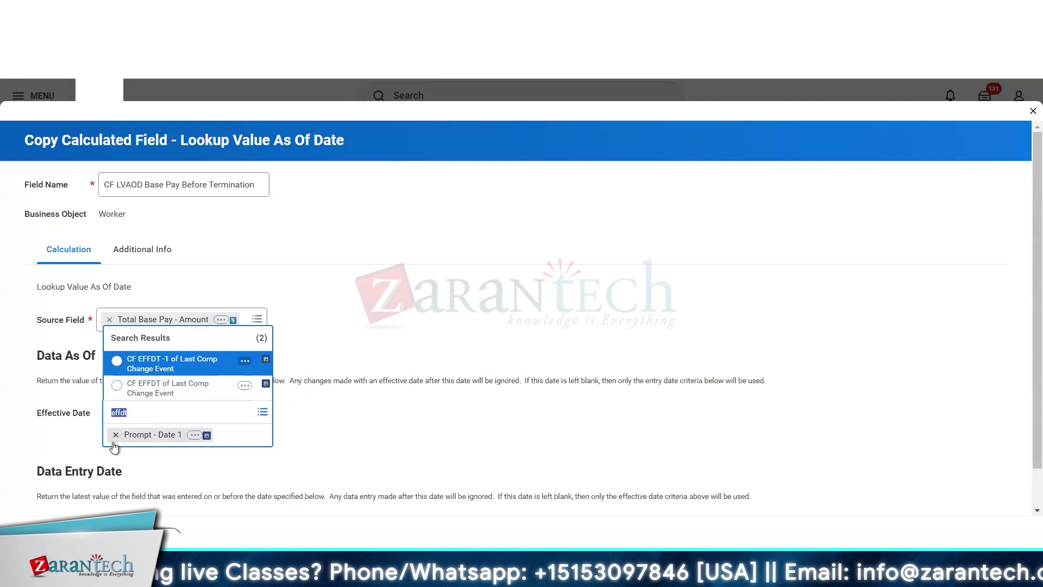
Remove Prompt - Date 1 from Effective Date and start a new calculated field named "CF Termination EFFDT -1" on the Worker business object
click(116, 434)
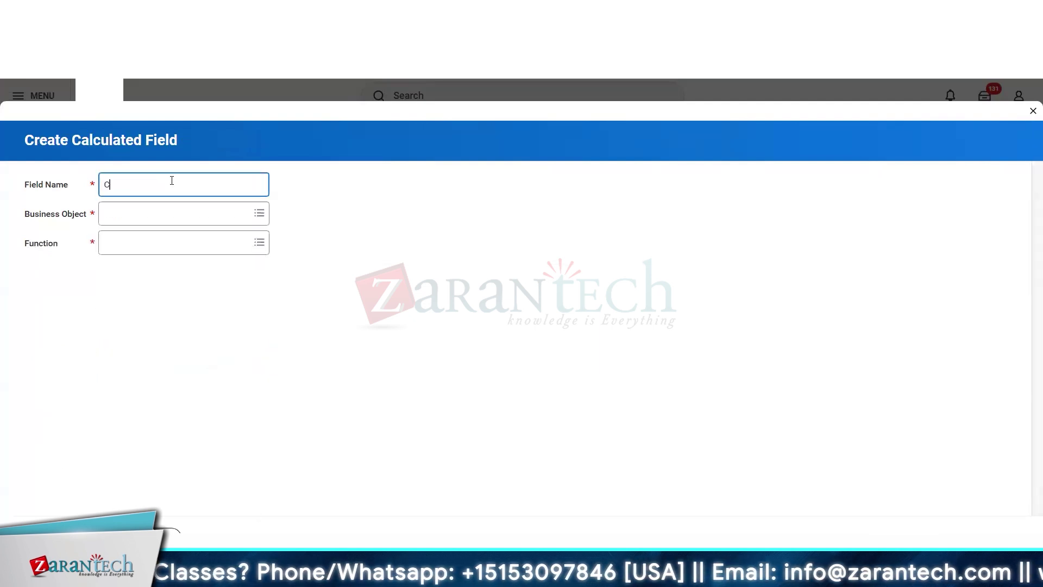
text(Date )
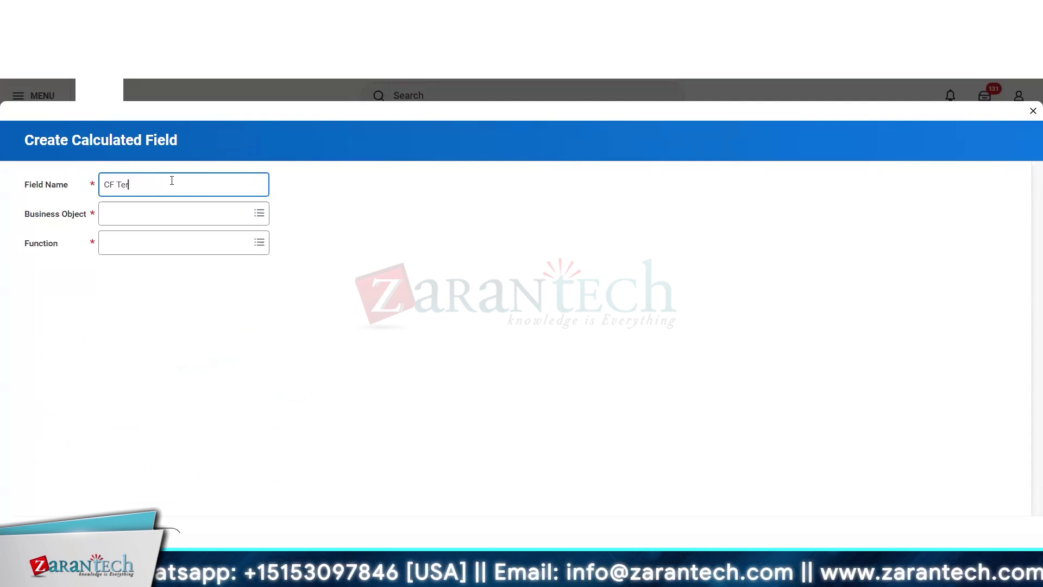
text(Termination EFFDT)
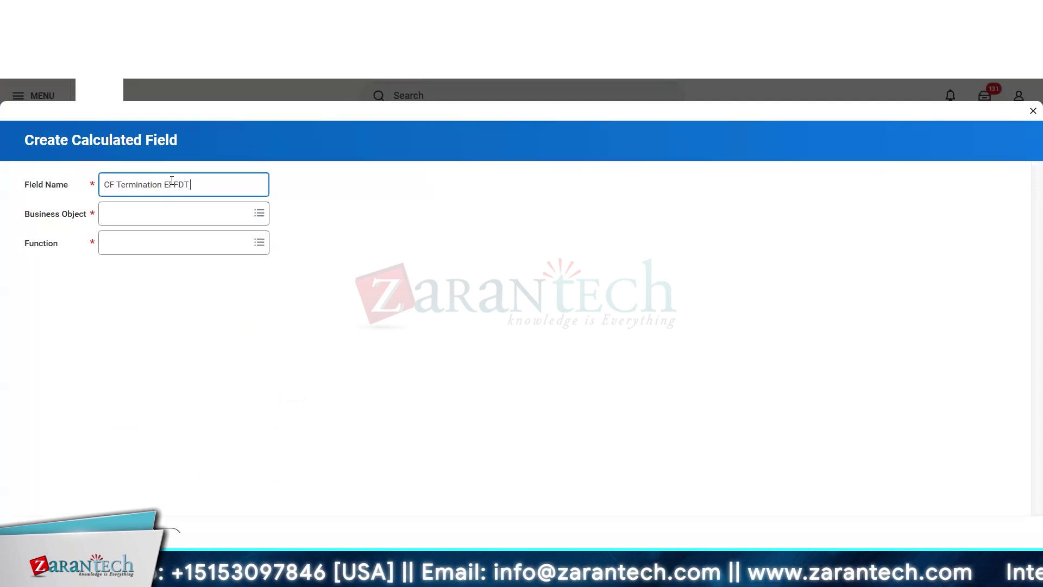
text( -1)
click(177, 210)
text(w)
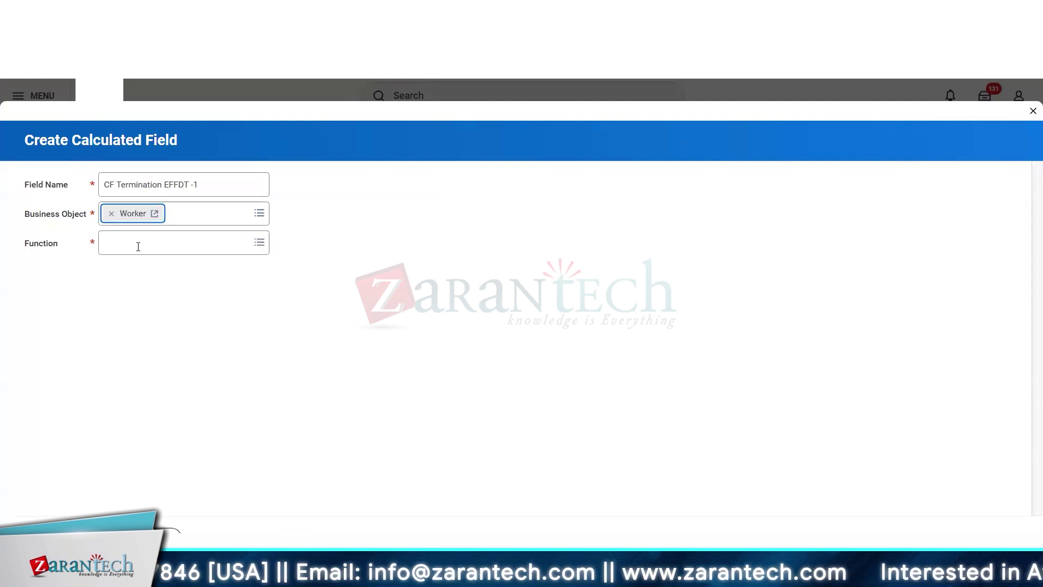
Choose Increment or Decrement Date as the new calculated field's function and continue to its calculation settings
click(138, 247)
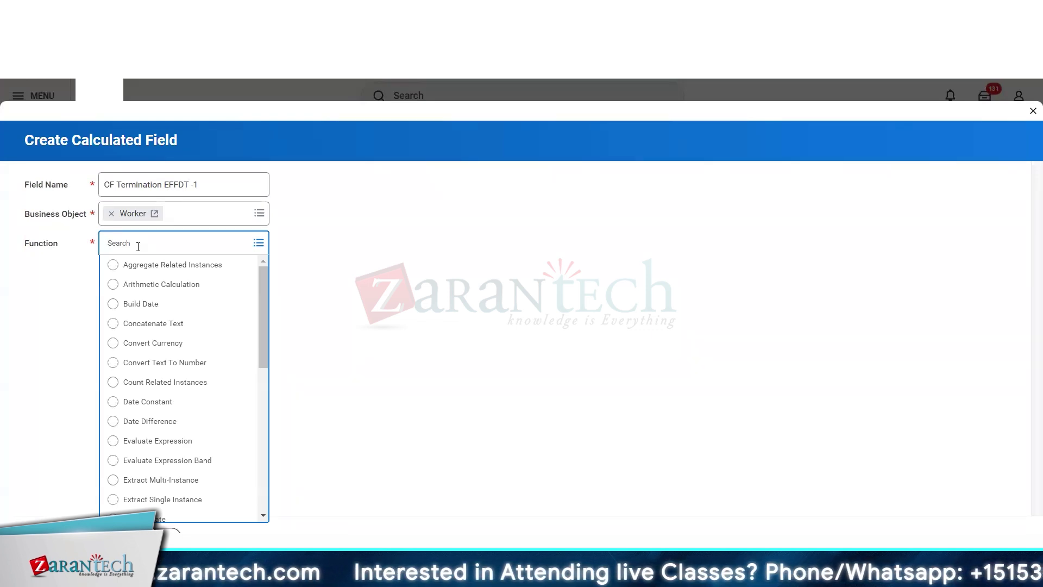
scroll(163, 405, down, 5)
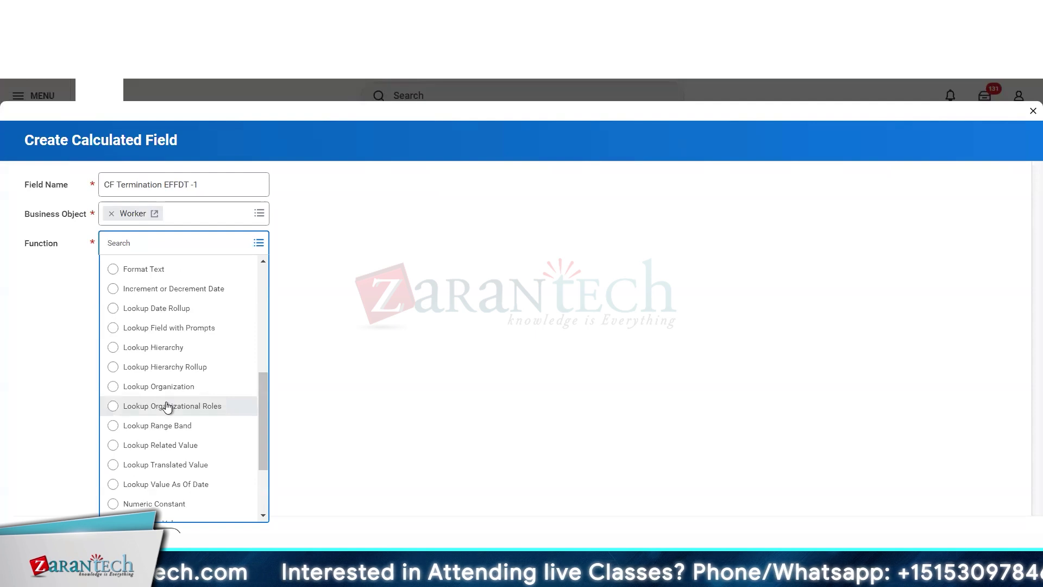
scroll(167, 406, up, 5)
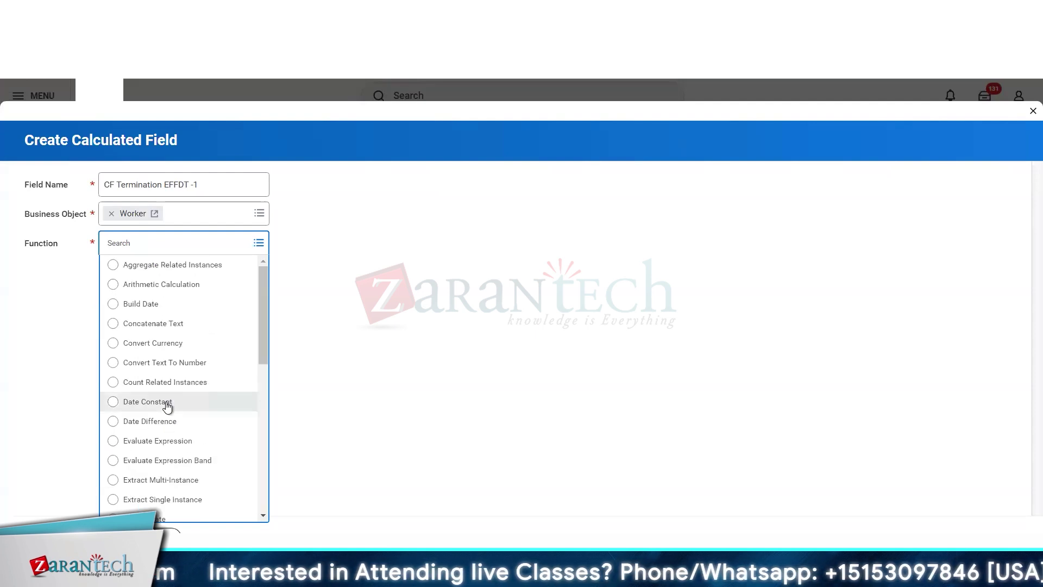
scroll(167, 407, down, 3)
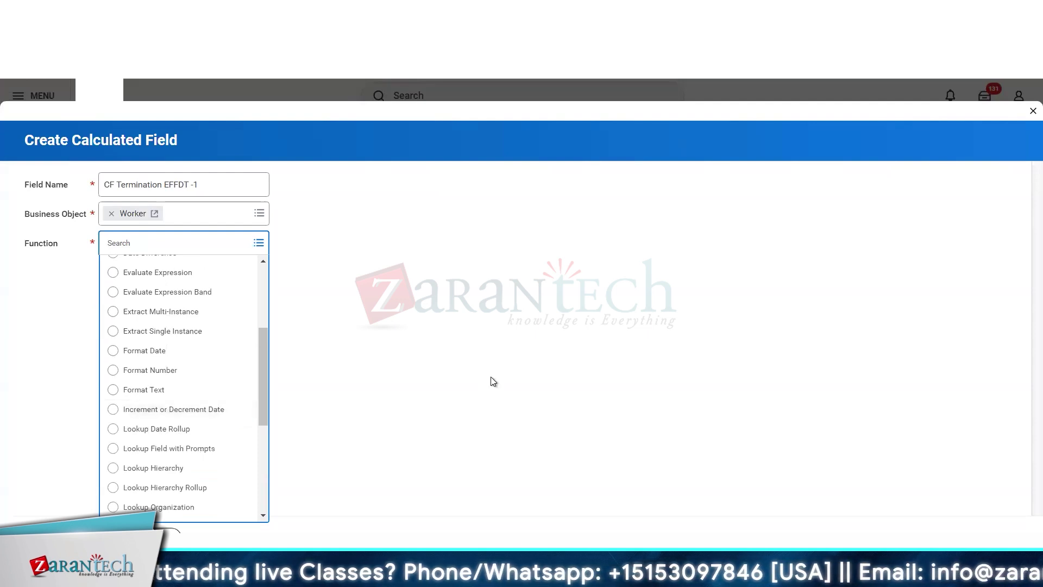
click(125, 412)
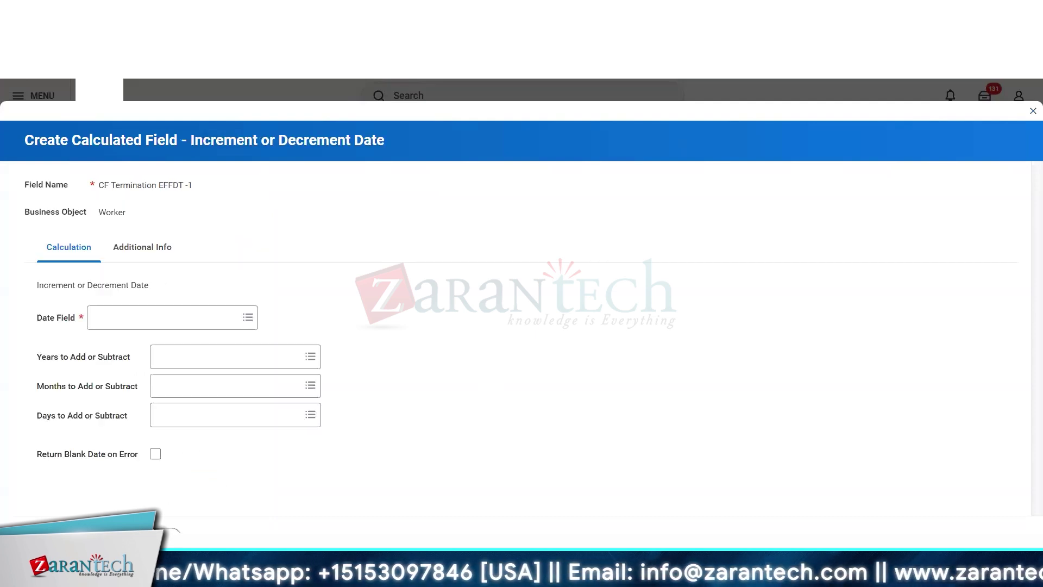
Set the calculation's date field to Termination Date
click(144, 319)
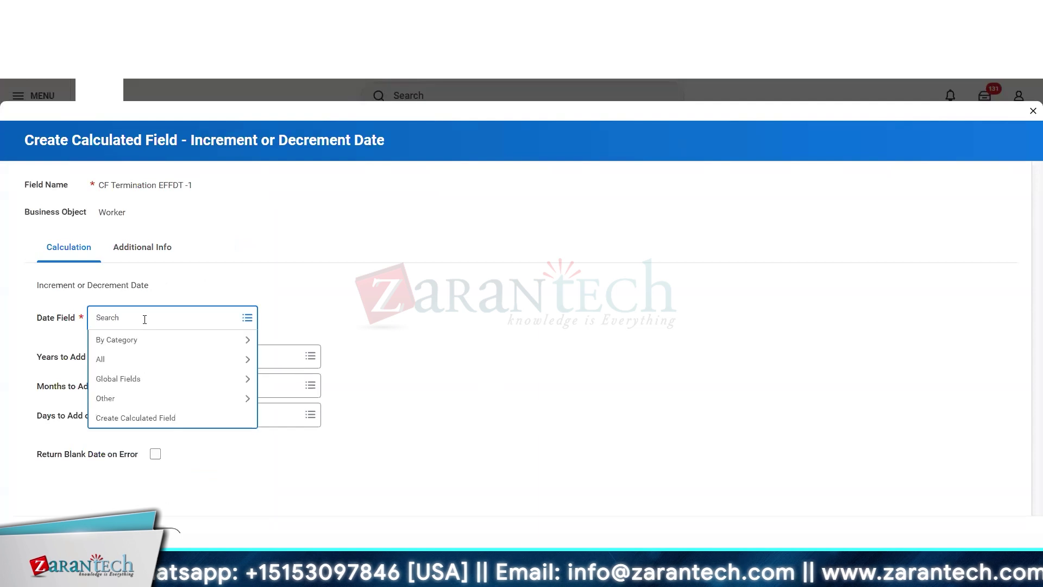
text(term date)
key(Return)
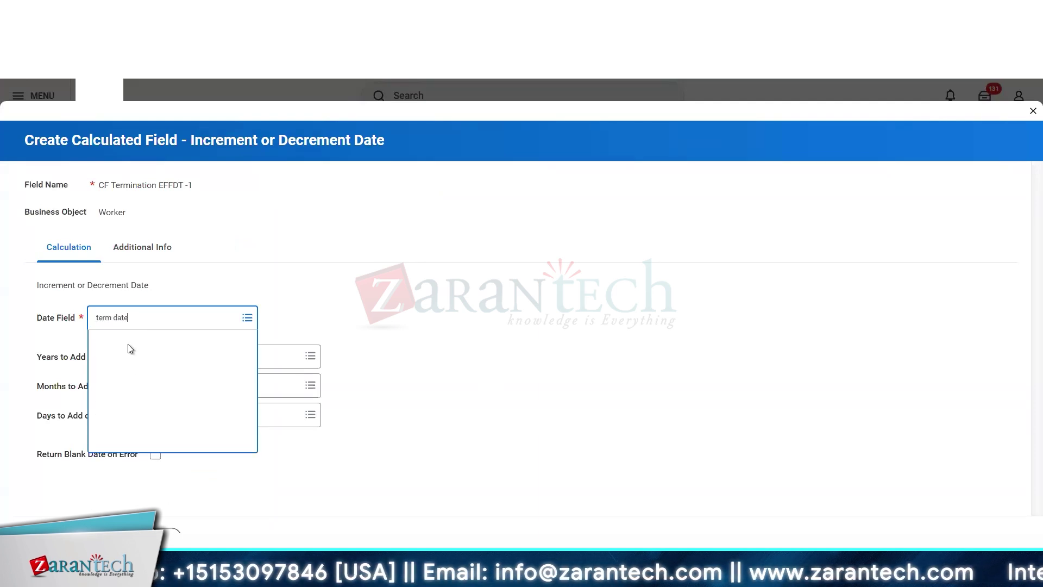
click(134, 366)
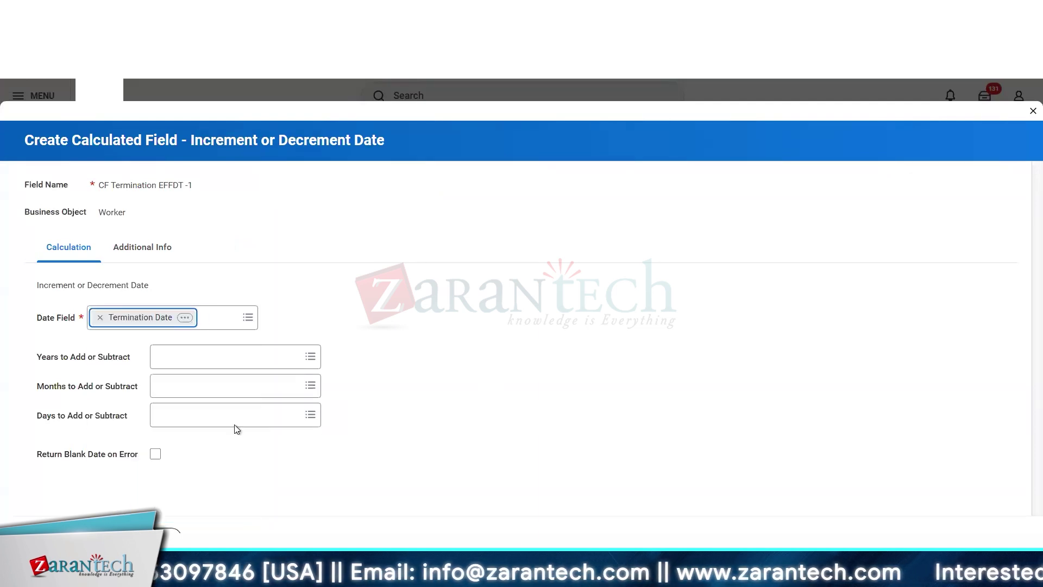
Set the days to add or subtract to -1, return a blank date on error, and save both calculated fields
click(233, 418)
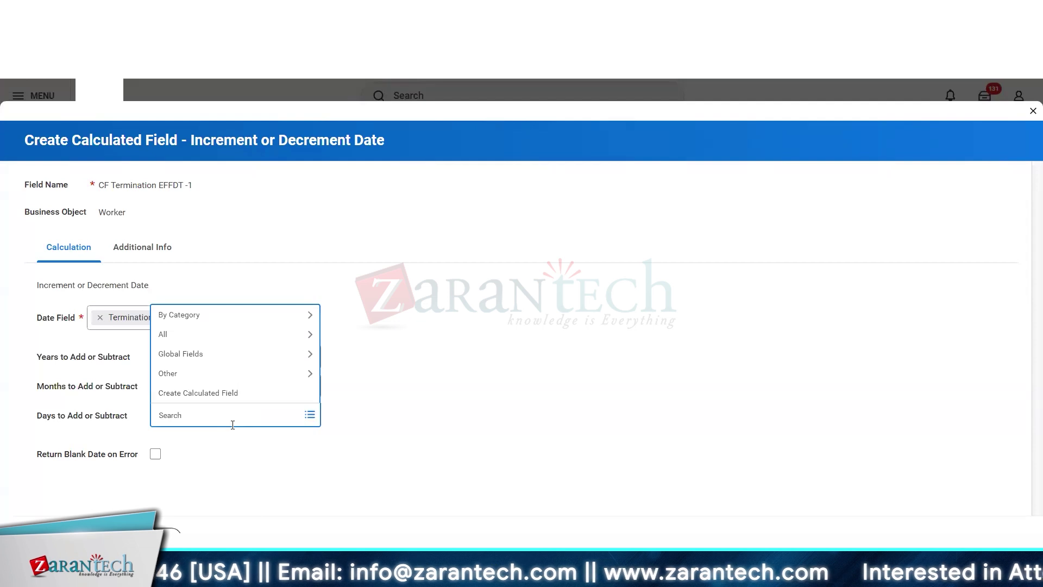
text(-1)
key(Return)
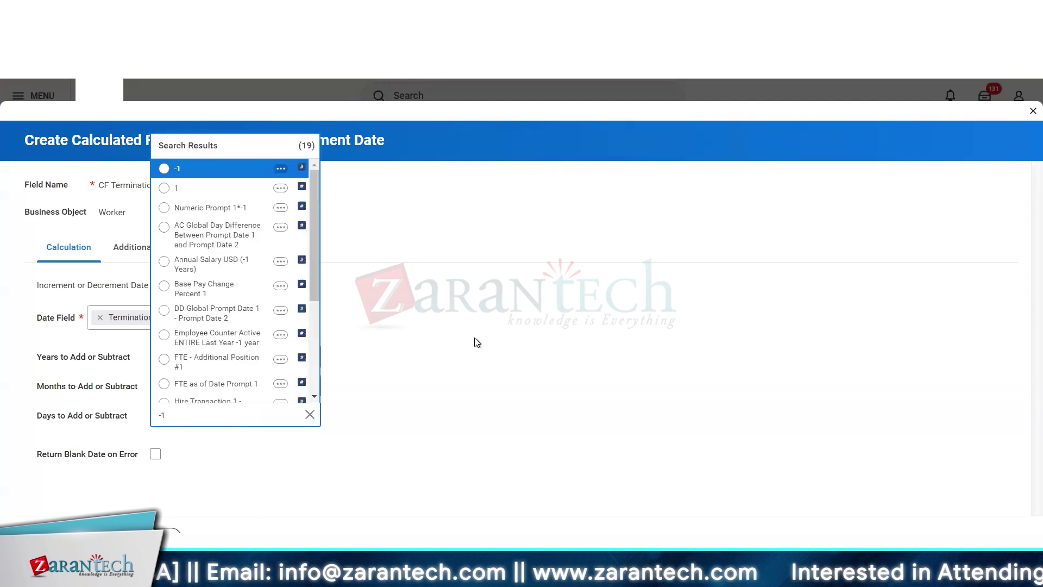
click(214, 175)
click(155, 455)
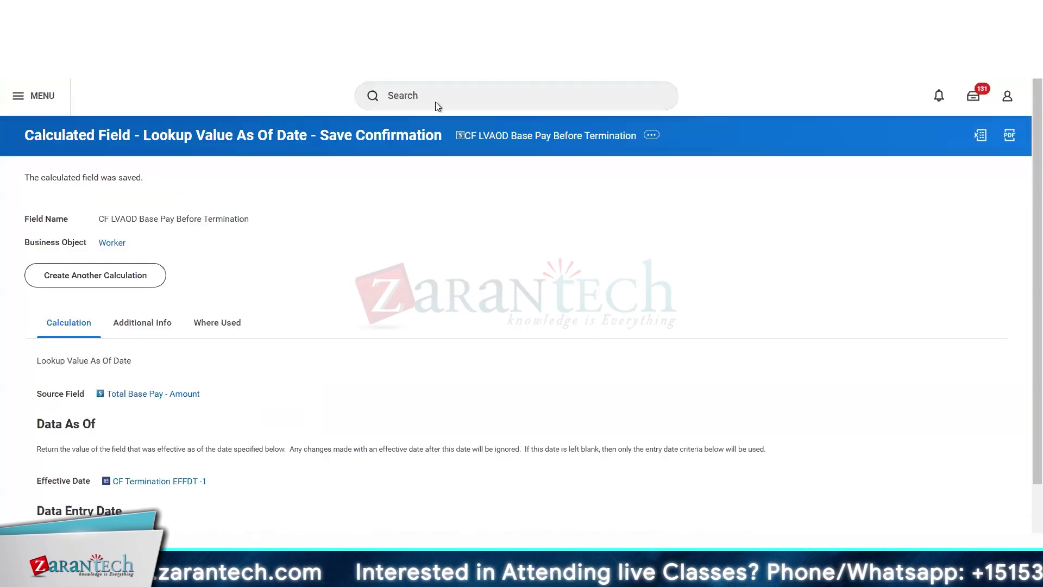
Set the last report column to CF LVAOD Base Pay Before Termination and run the report for termination dates 01/01/2024 to 12/31/2024
right_click(550, 144)
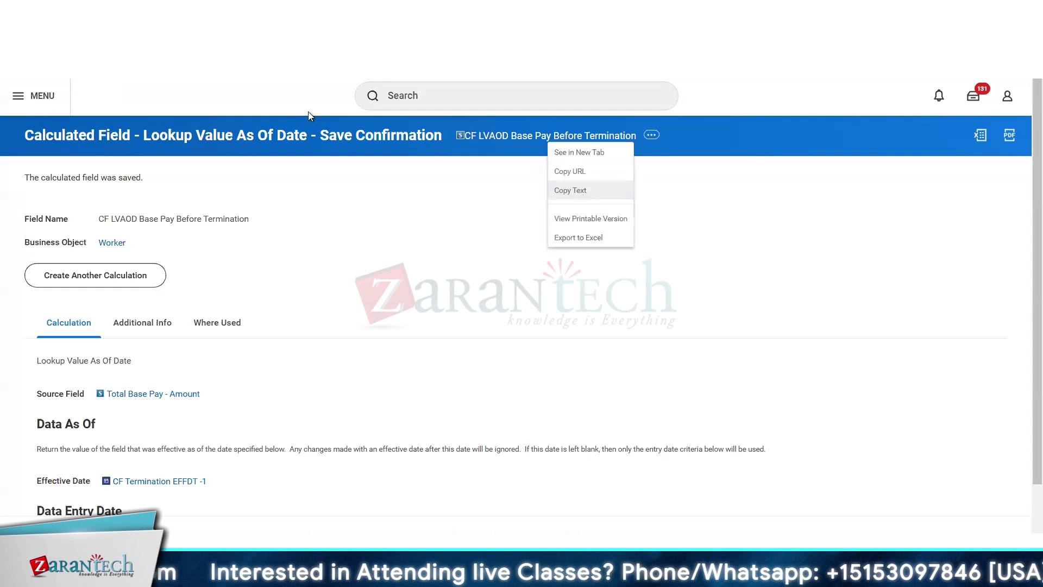
click(573, 194)
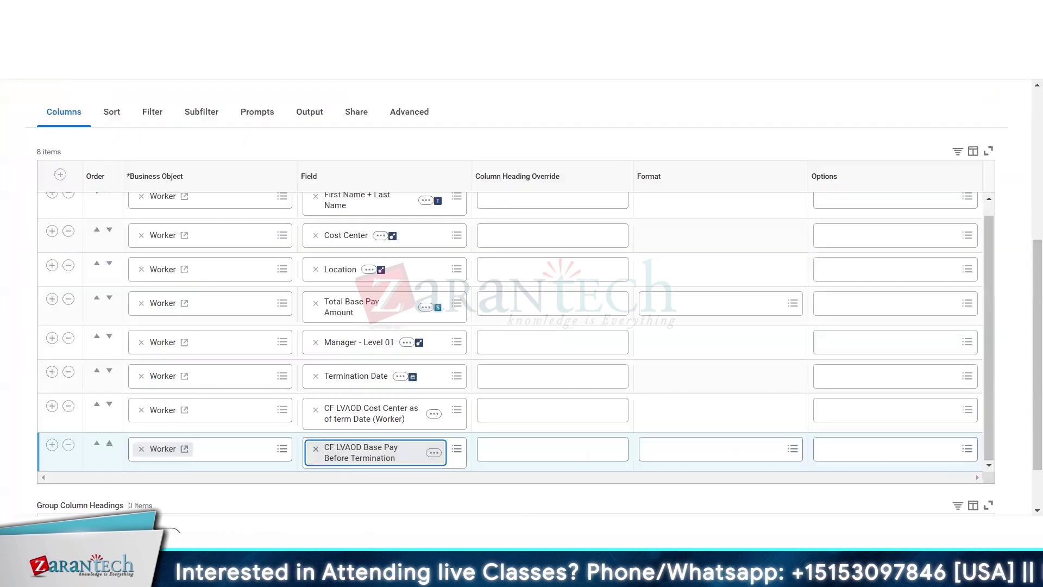
click(549, 210)
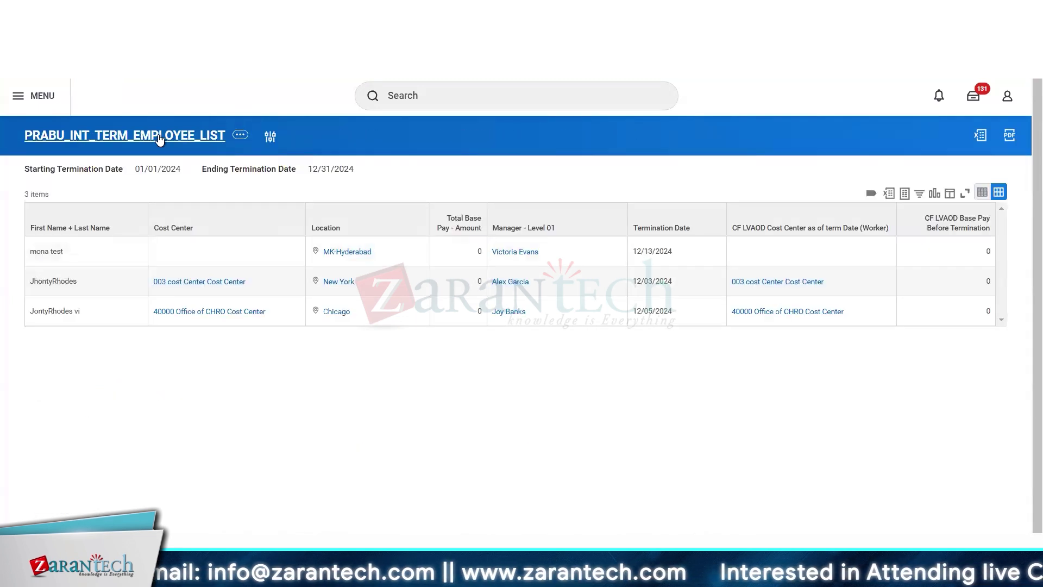
Reopen the custom report definition in a new tab for editing and add a blank column after CF LVAOD Base Pay Before Termination
click(160, 140)
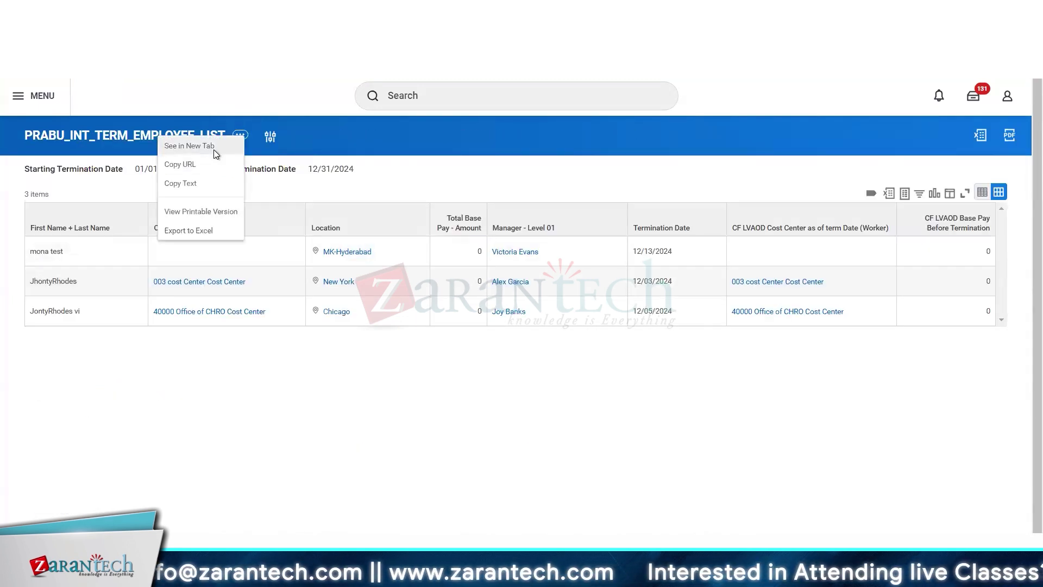
click(214, 148)
click(960, 235)
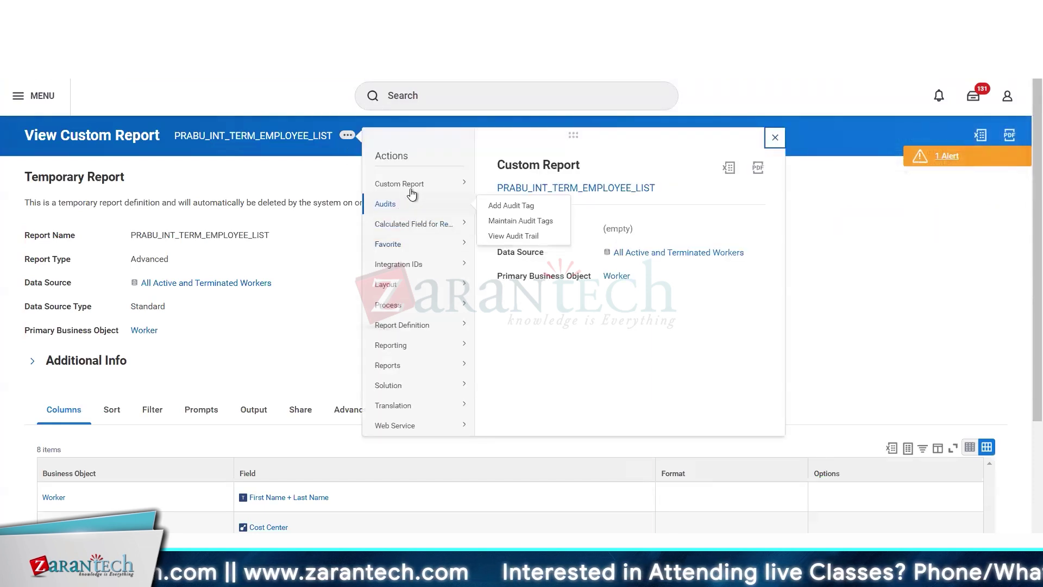
mouse_move(466, 187)
click(502, 186)
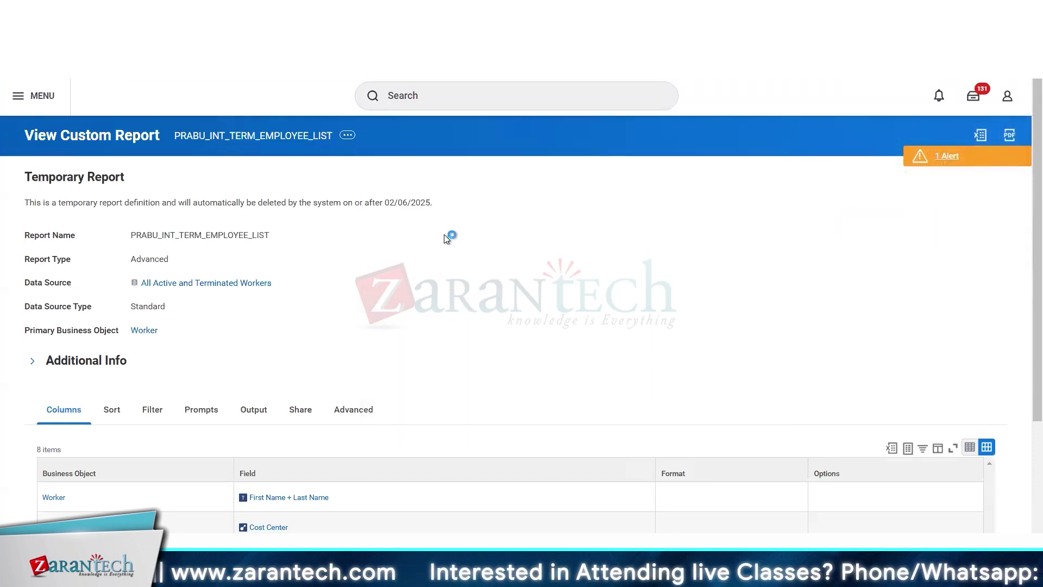
scroll(445, 235, down, 8)
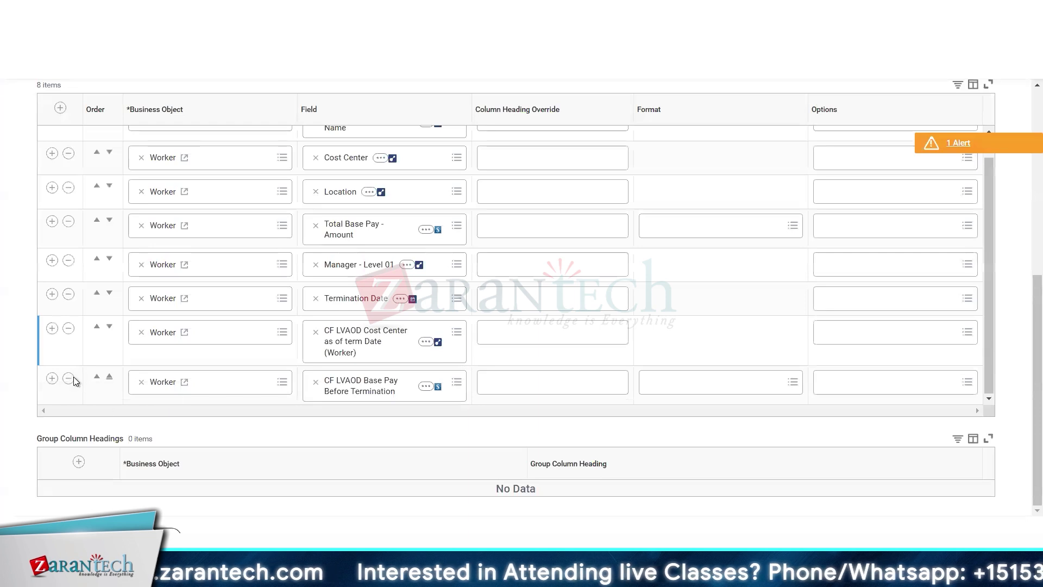
click(51, 379)
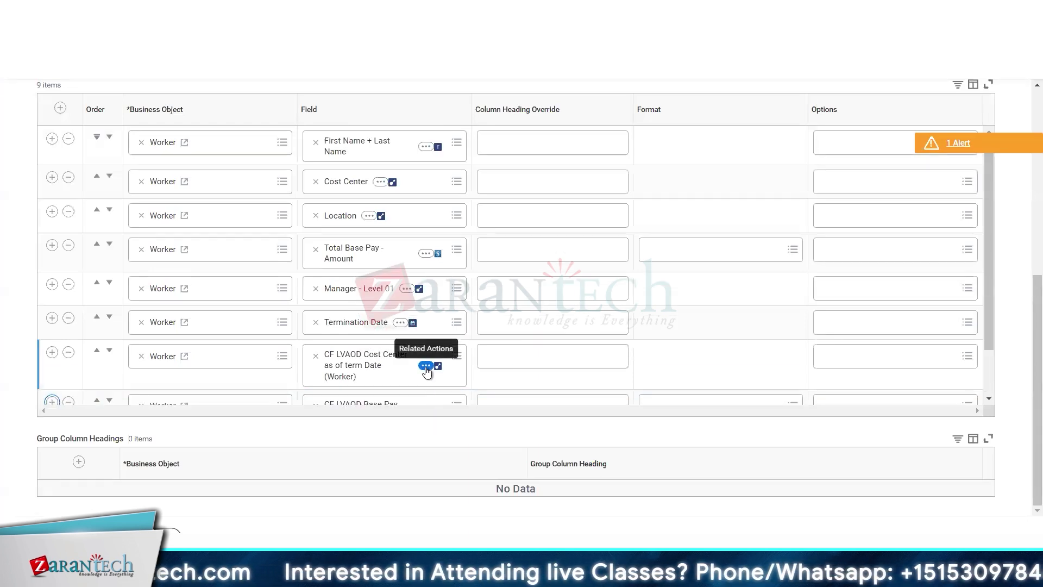
scroll(427, 372, down, 1)
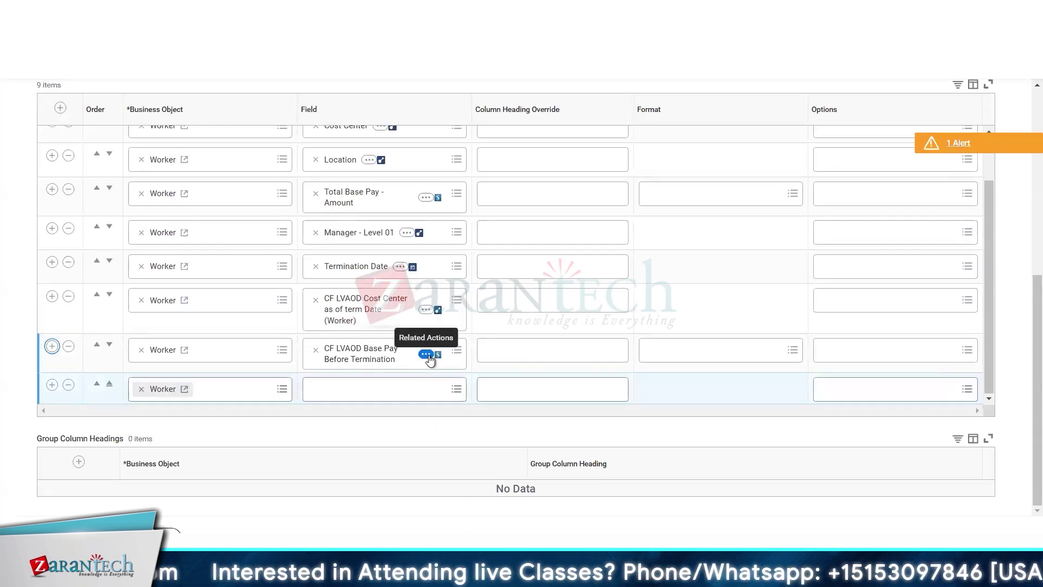
Copy the effective date field's name from the base pay calculated field and set the new column's field to CF Termination EFFDT -1
right_click(430, 360)
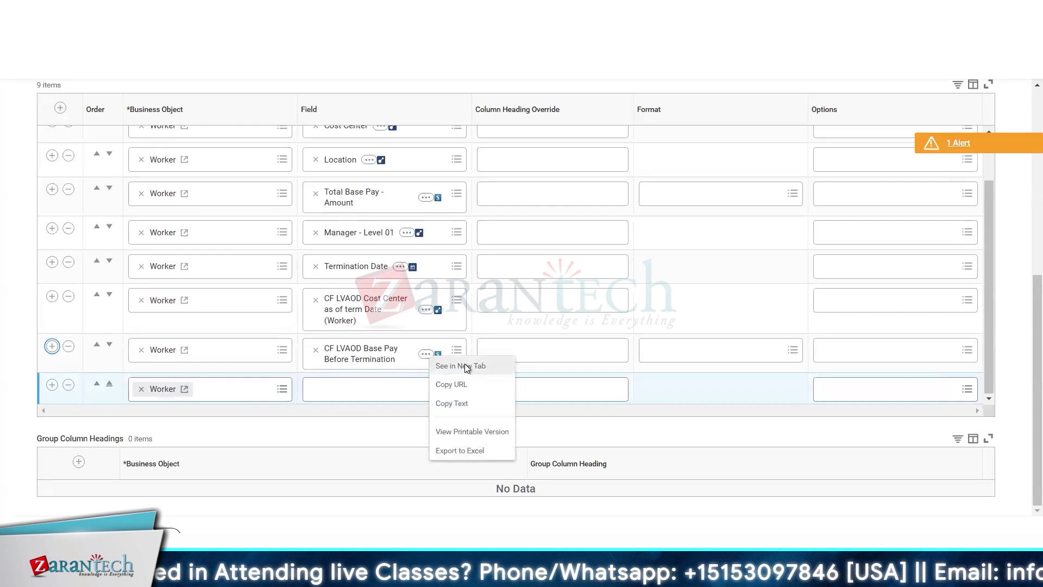
click(465, 365)
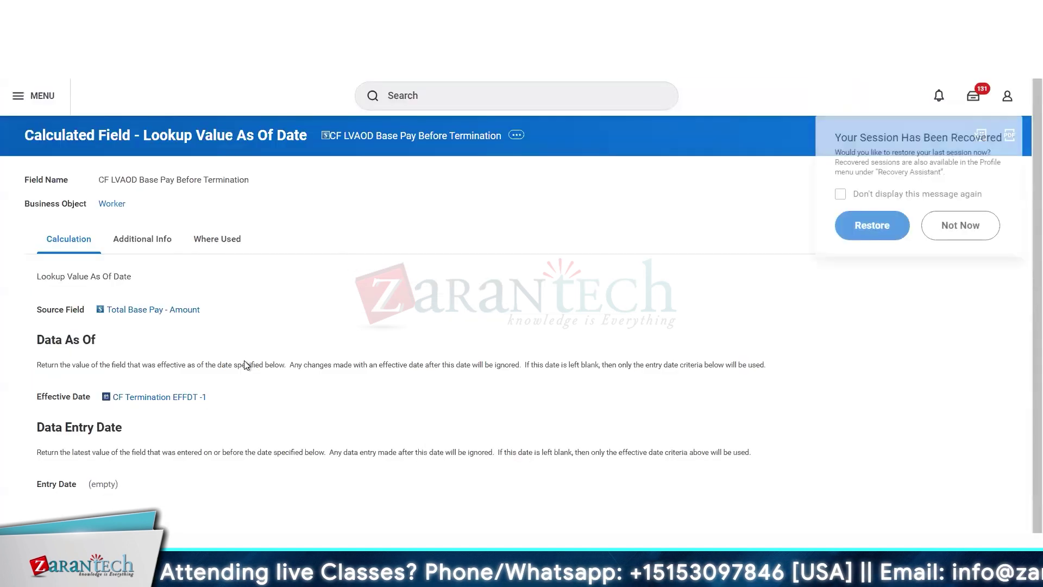
right_click(169, 400)
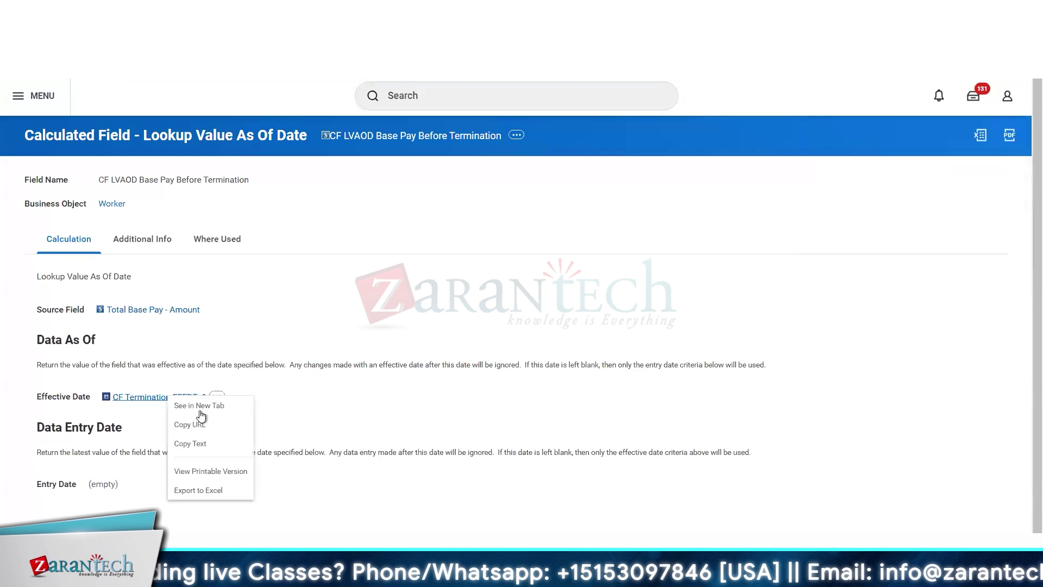
click(194, 444)
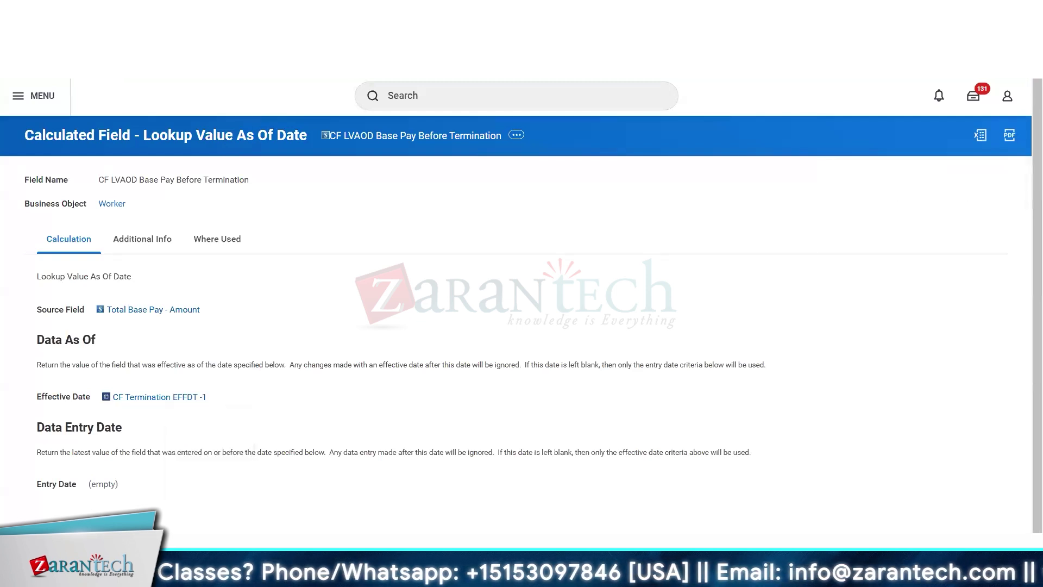
key(ctrl+shift+Tab)
click(355, 392)
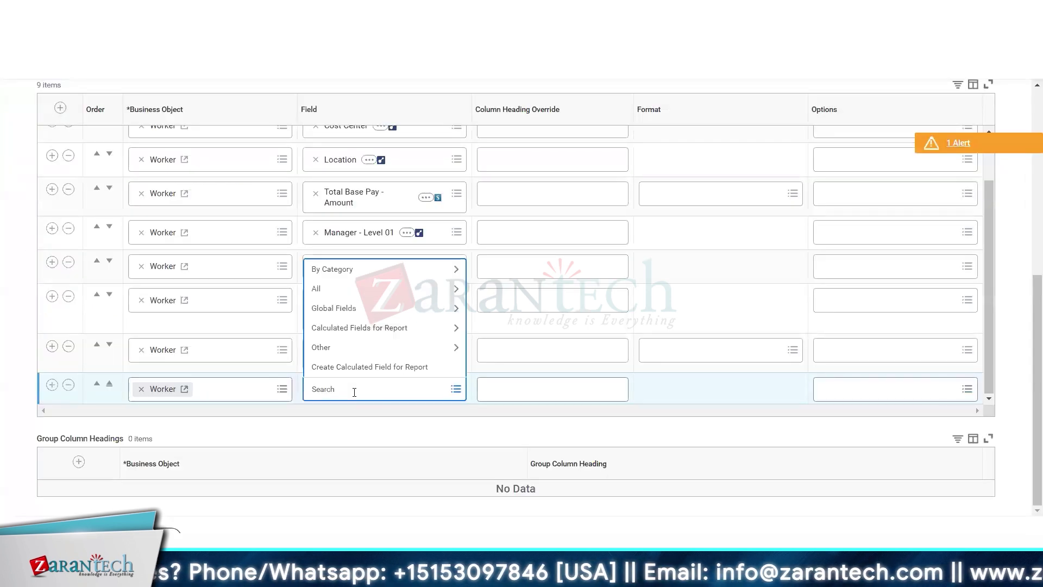
key(ctrl+v)
key(Return)
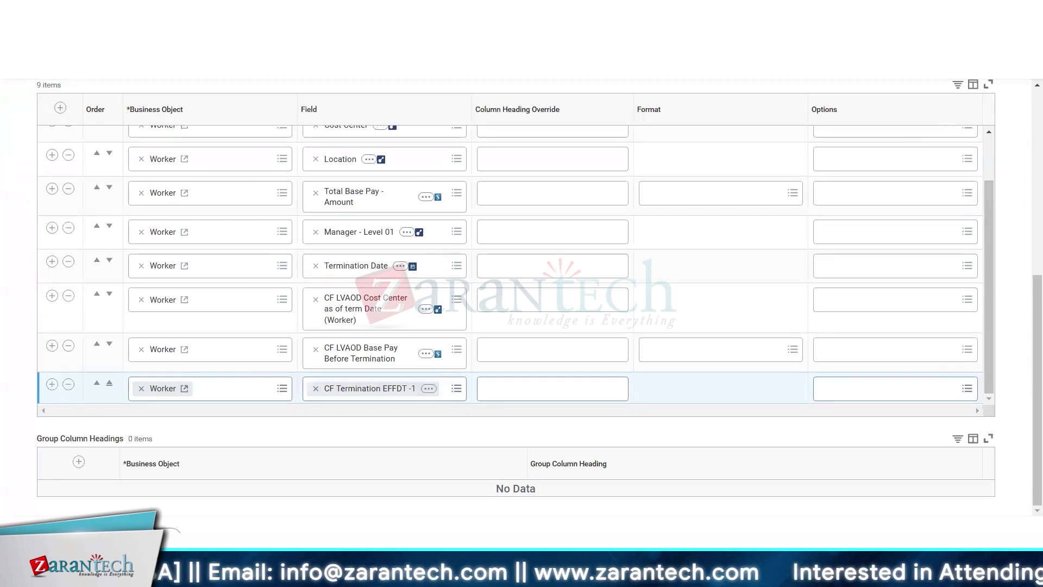
Rerun the terminated employee list report with the CF Termination EFFDT -1 column included
click(128, 14)
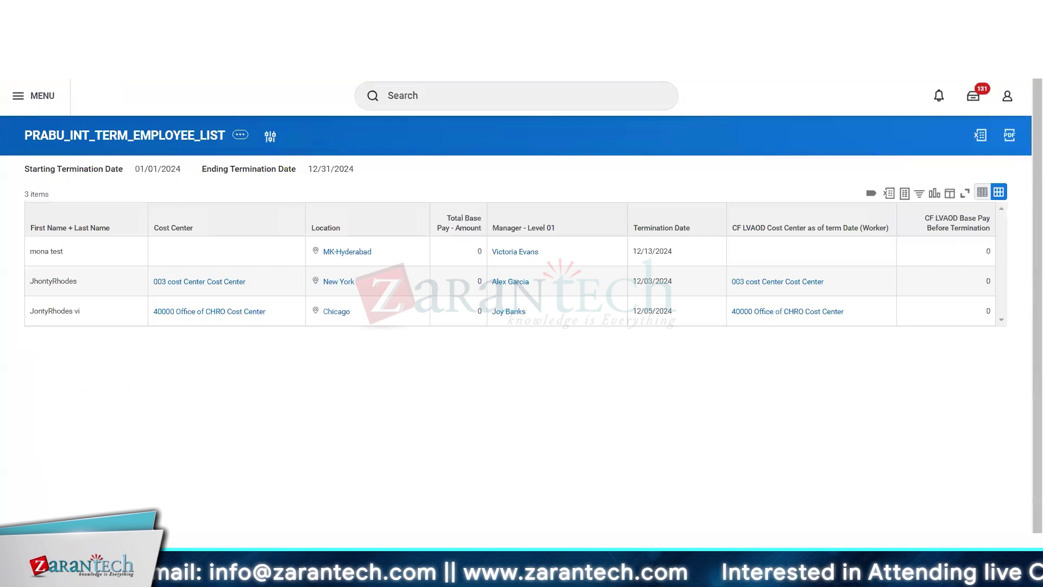
key(F5)
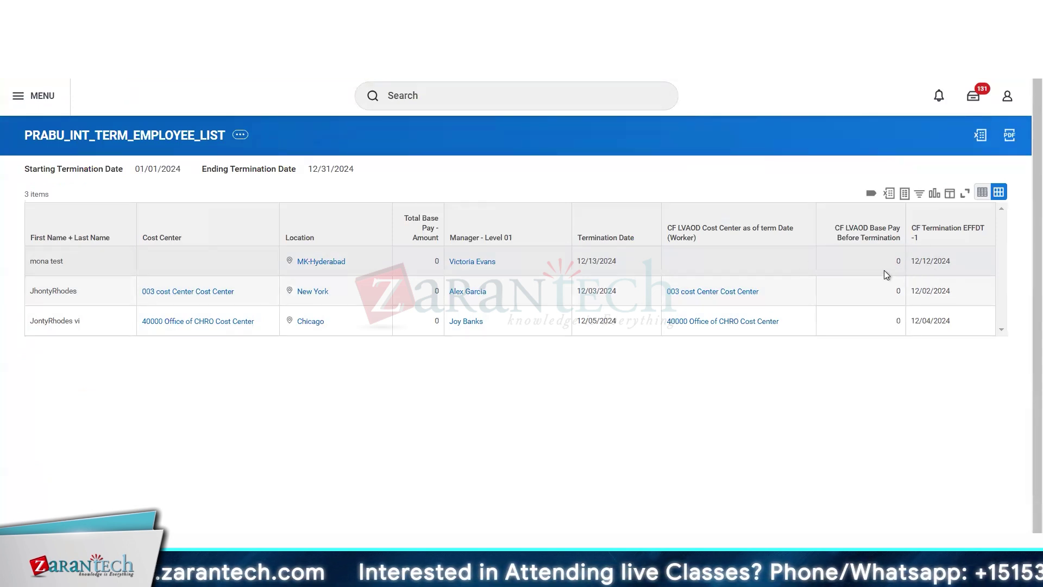
Edit CF LVAOD Base Pay Before Termination to clear its effective date, set the entry date to CF Termination EFFDT -1, and save
click(234, 12)
scroll(369, 344, down, 3)
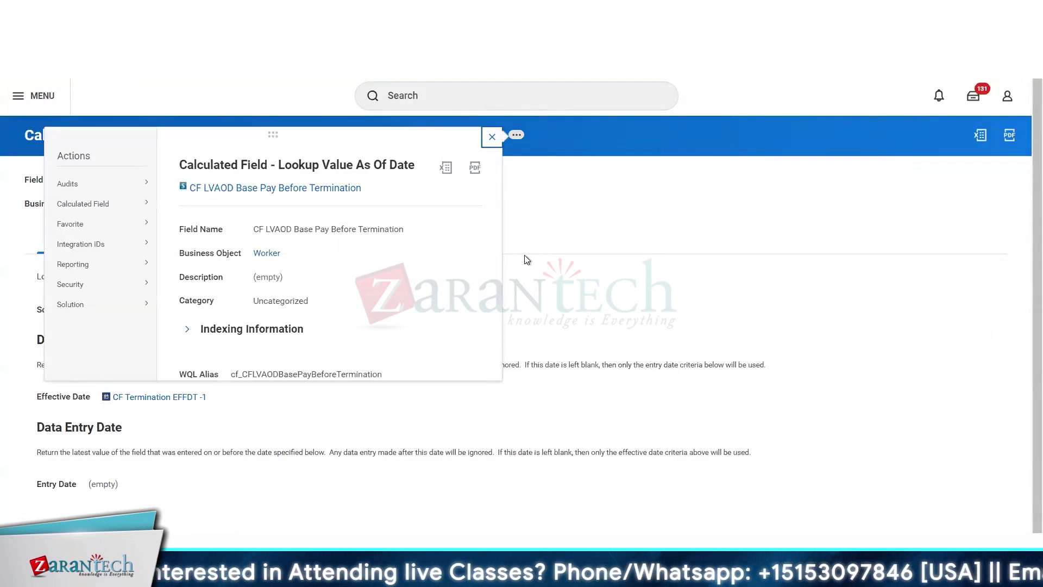
click(181, 206)
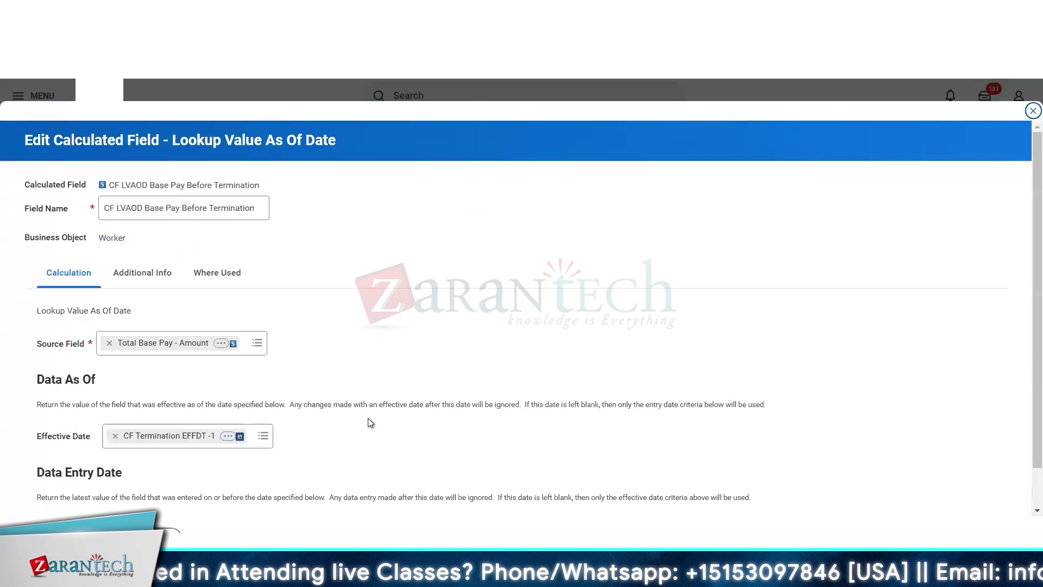
right_click(227, 393)
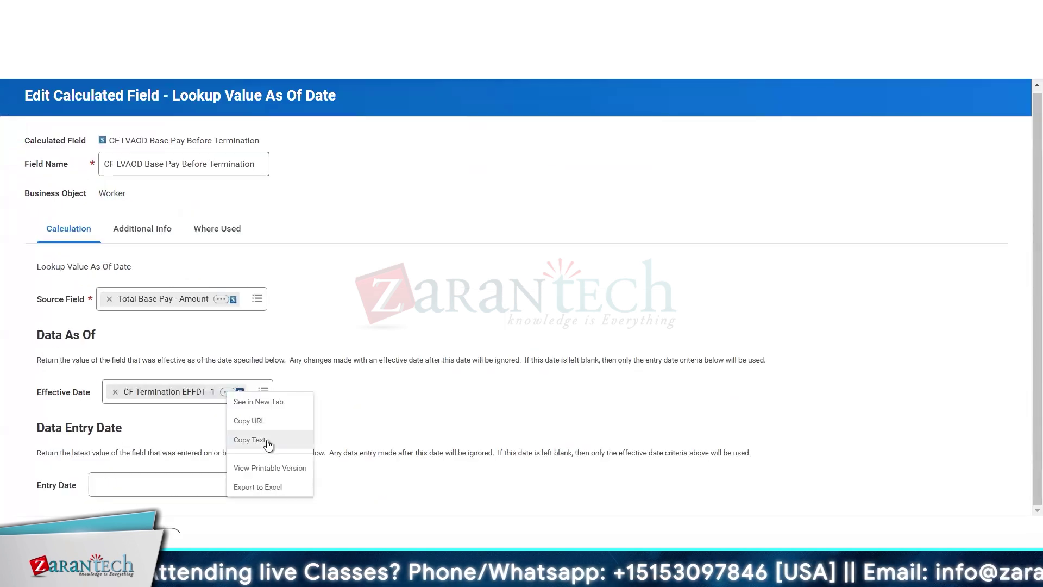
click(190, 476)
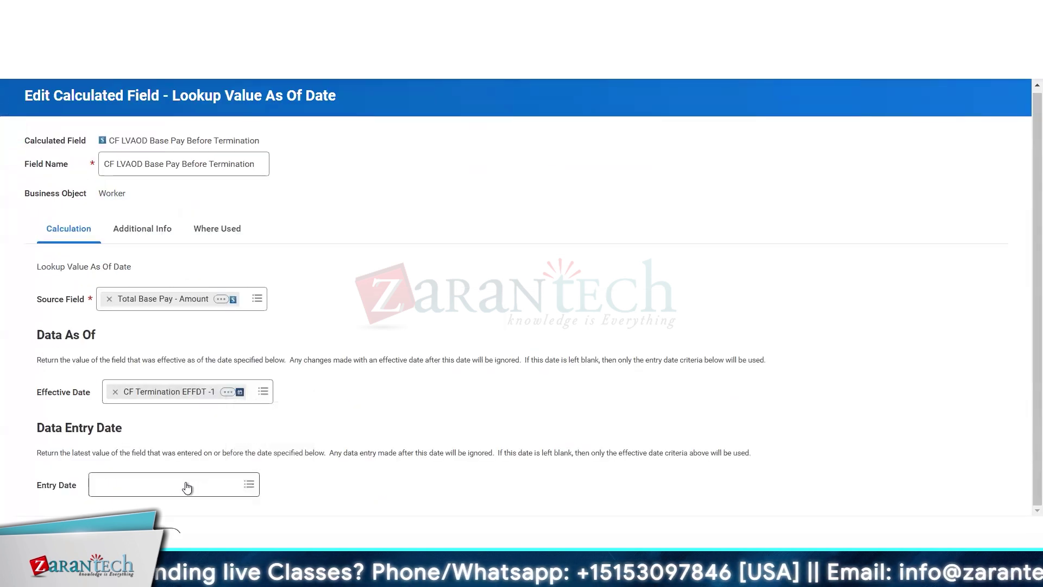
click(115, 391)
click(131, 483)
text(CF Termination EFFDT -1)
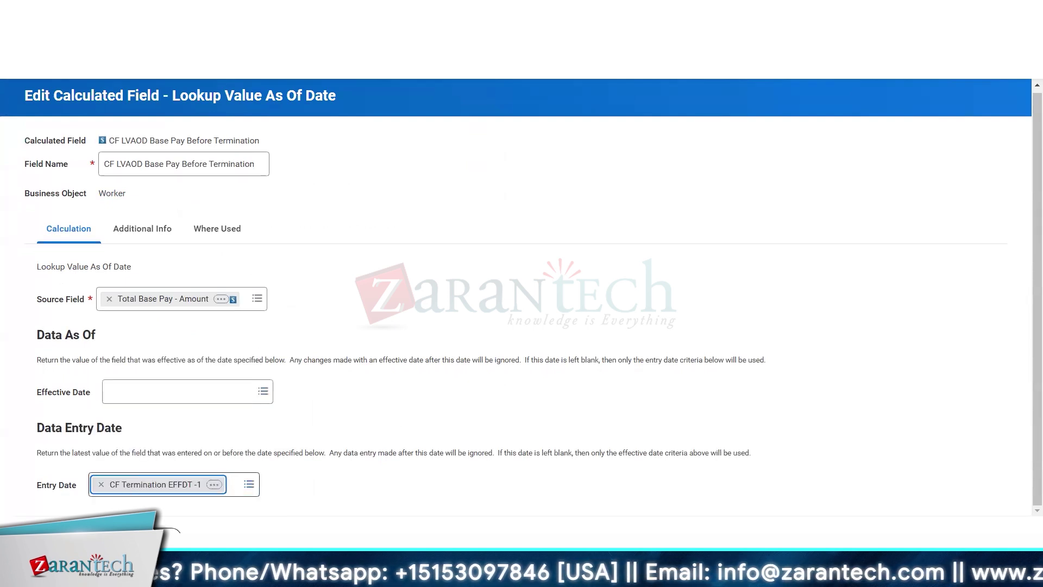
click(61, 541)
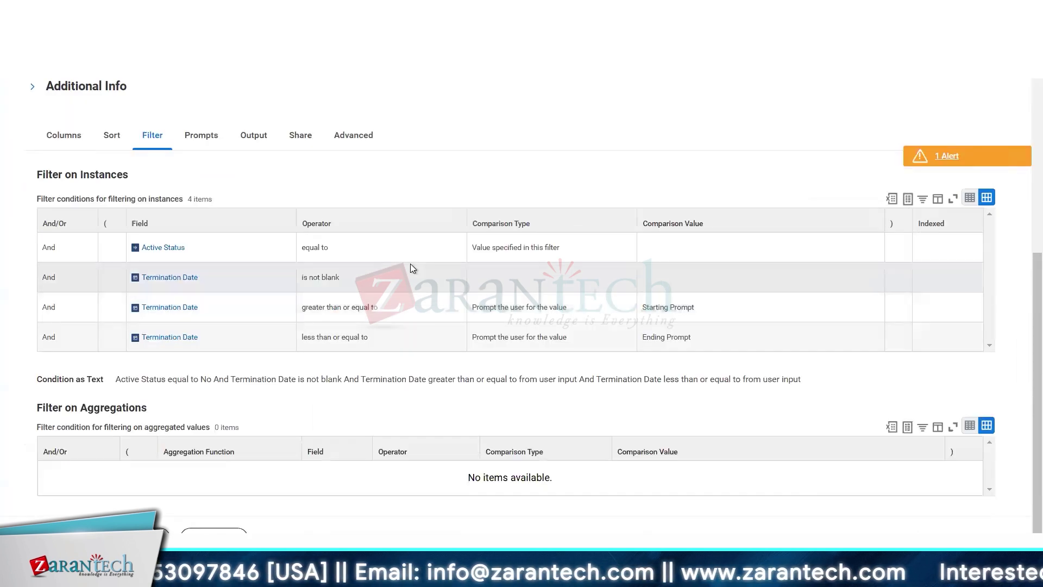
Review the columns in the report definition and open CF LVAOD Base Pay Before Termination in a new tab
scroll(91, 315, up, 3)
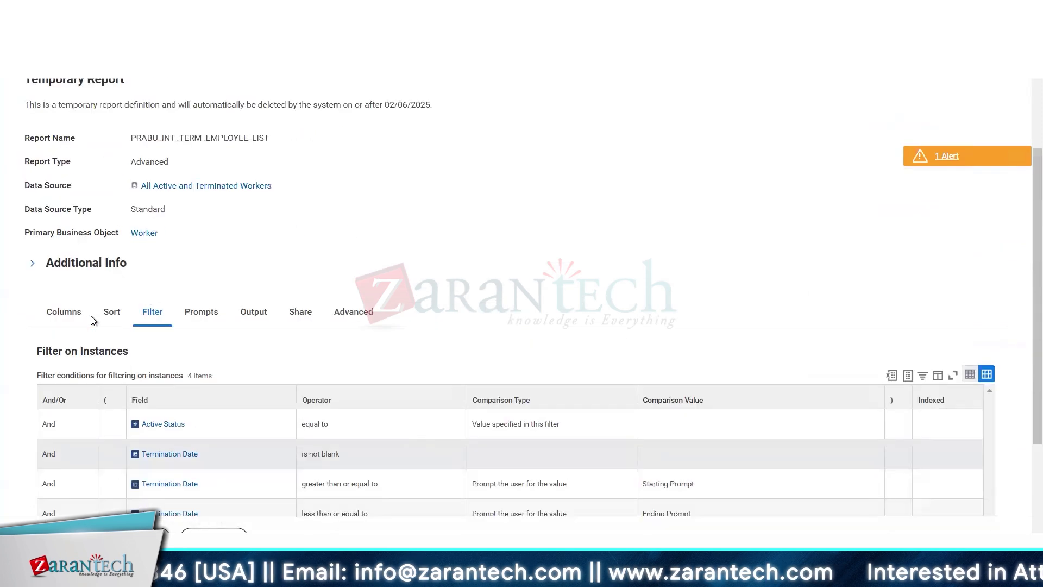
click(63, 316)
scroll(354, 262, down, 3)
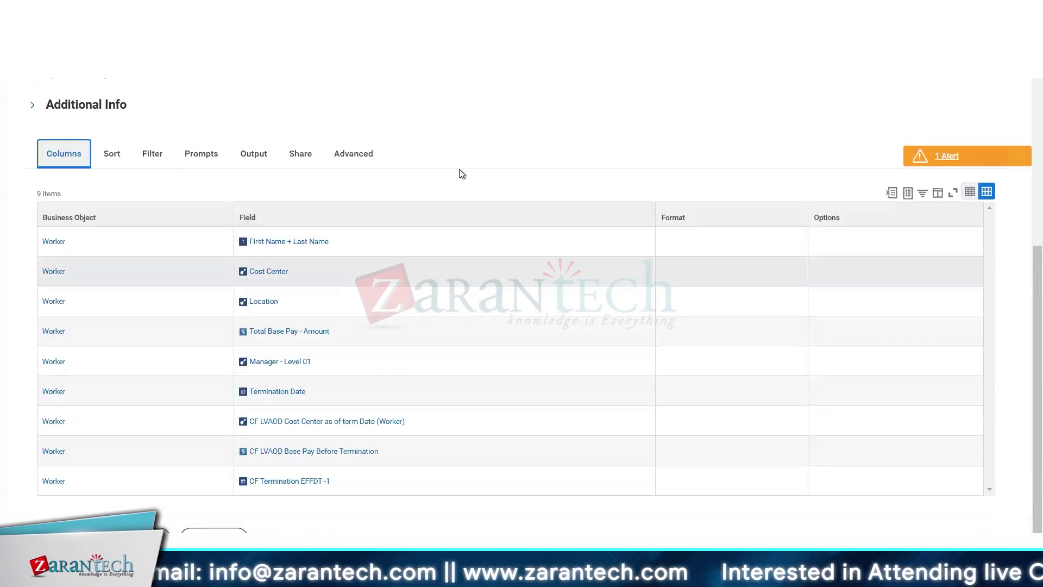
scroll(461, 173, up, 3)
scroll(335, 282, down, 3)
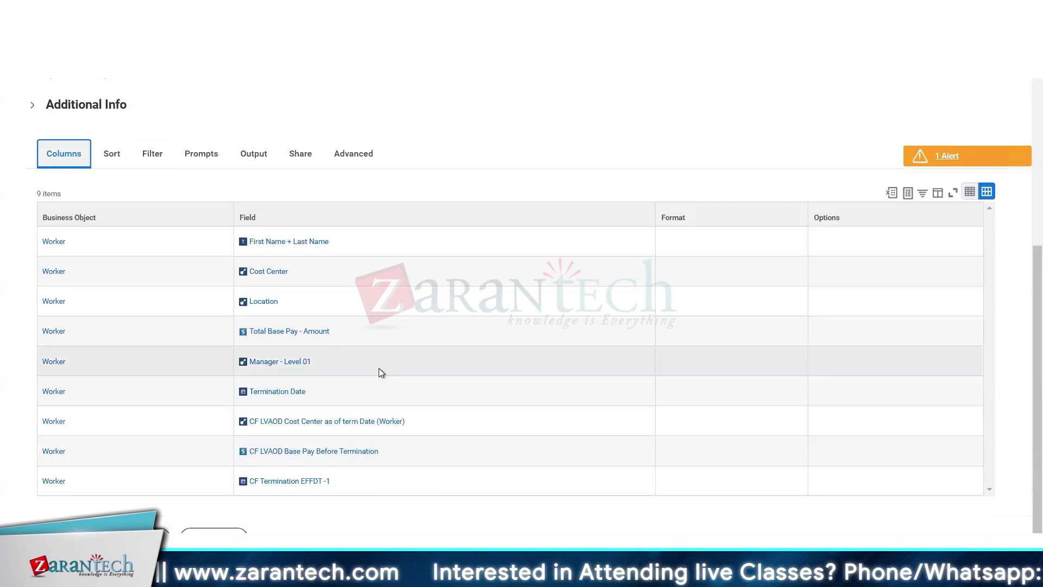
mouse_move(308, 483)
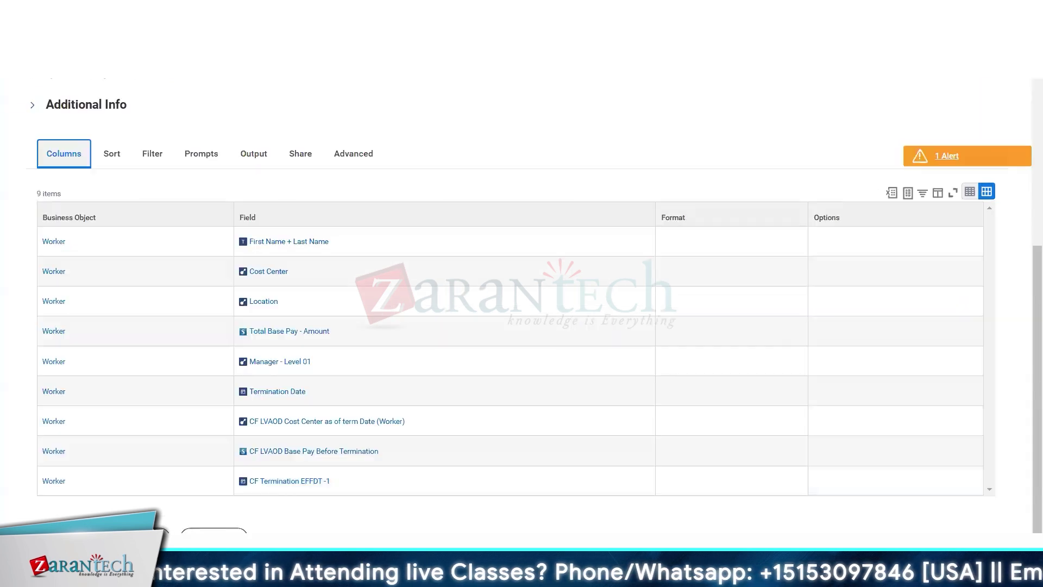
right_click(324, 454)
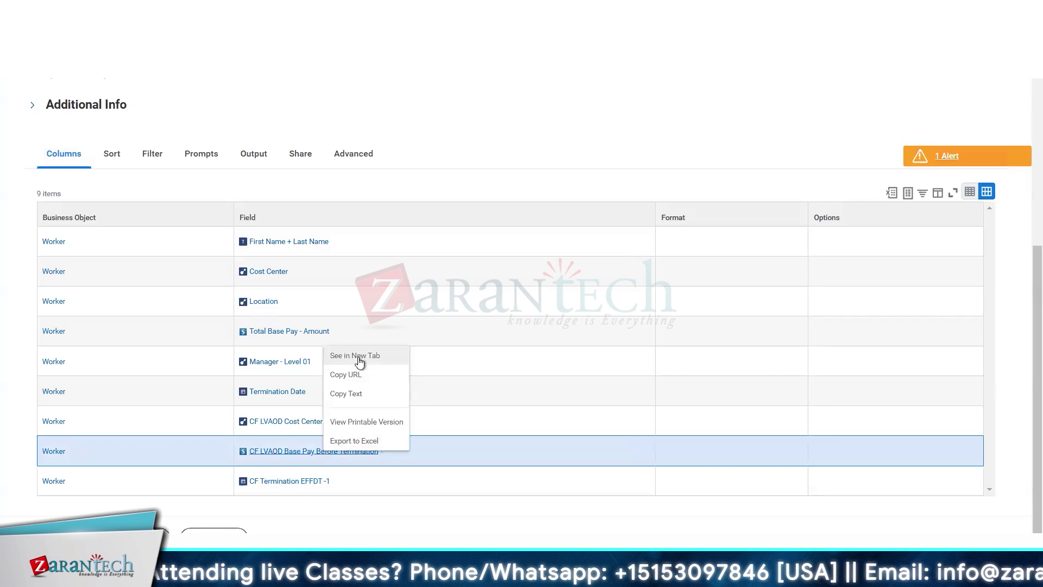
click(359, 356)
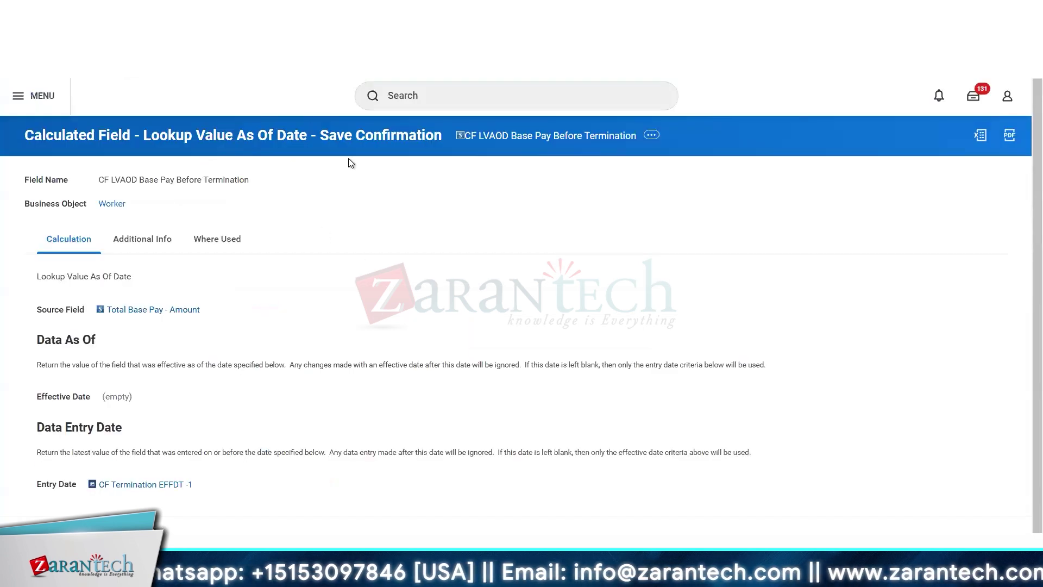
Edit CF LVAOD Base Pay Before Termination to use CF Termination EFFDT -1 as the effective date and leave the entry date blank
click(652, 136)
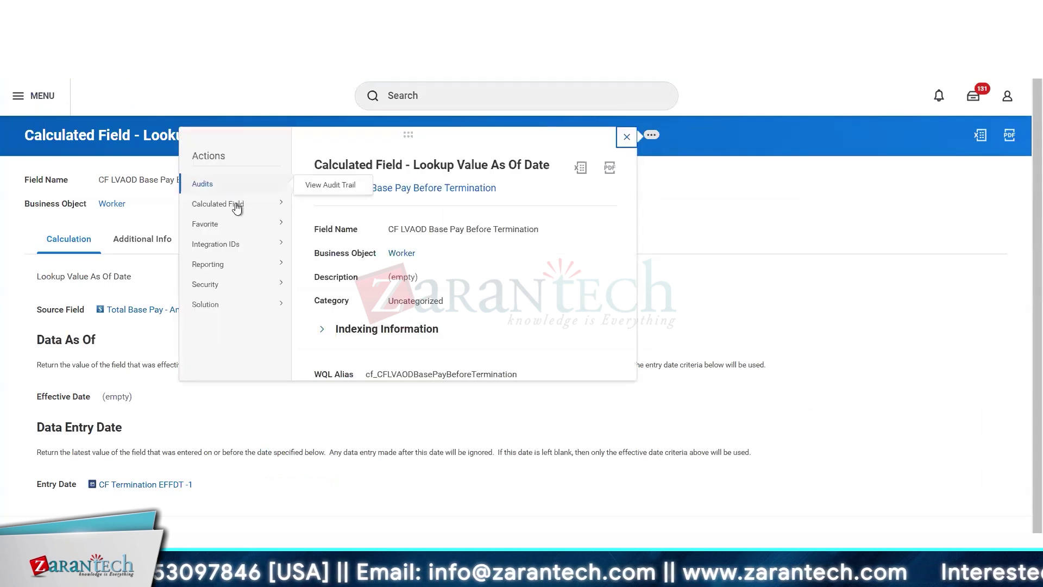
mouse_move(278, 209)
click(313, 206)
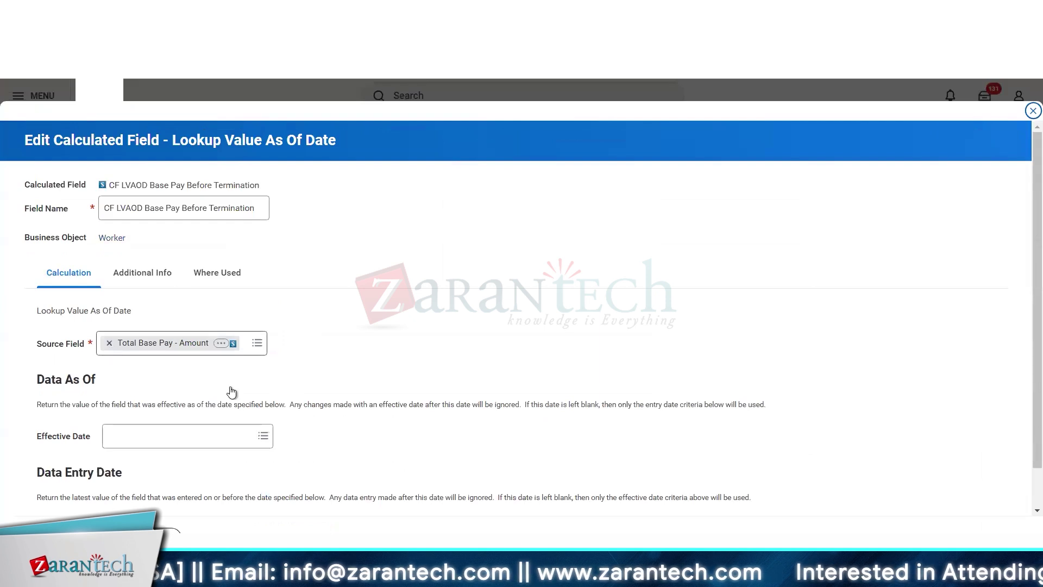
click(180, 437)
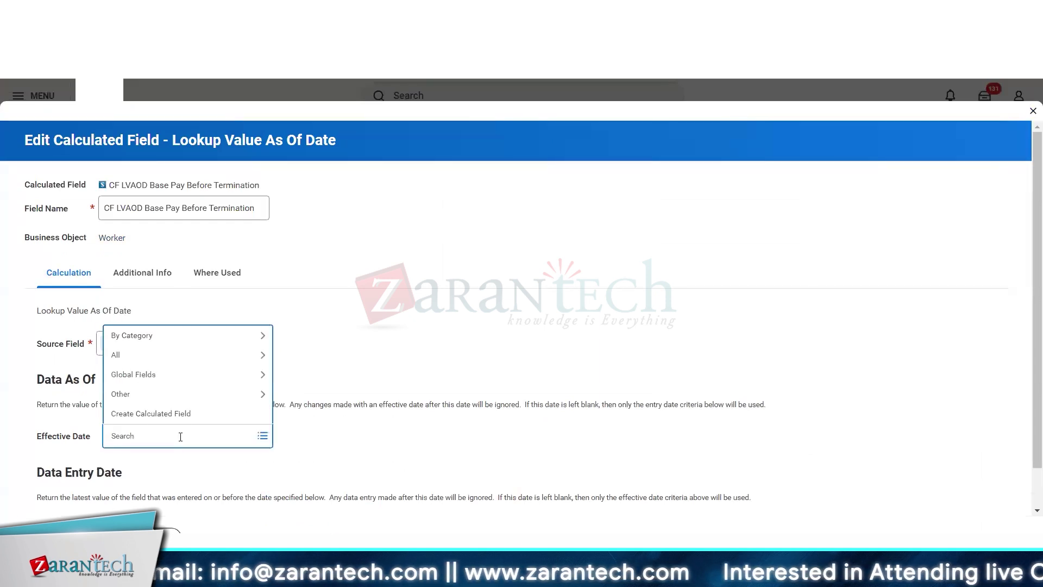
text(CF Termination EFFDT -1)
key(Return)
scroll(524, 388, down, 2)
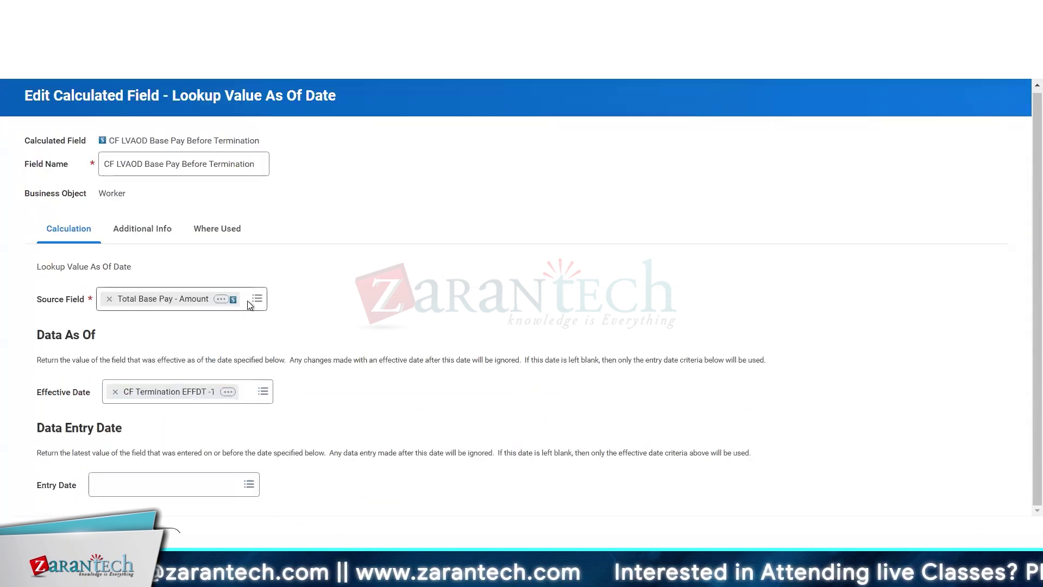
Search the available source fields for "bas pay" and look through the results for a base pay amount field
click(249, 305)
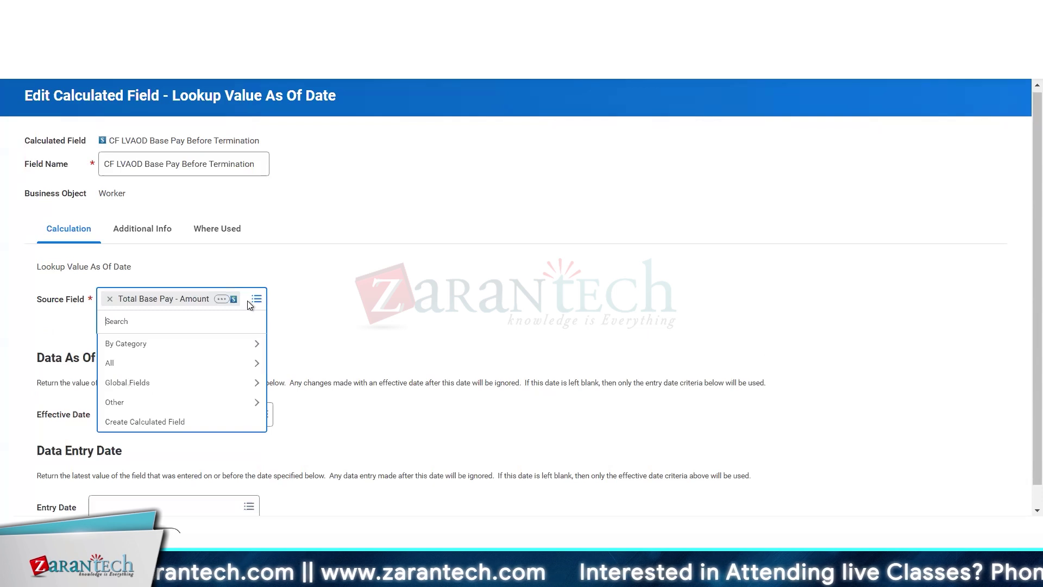
text(bas)
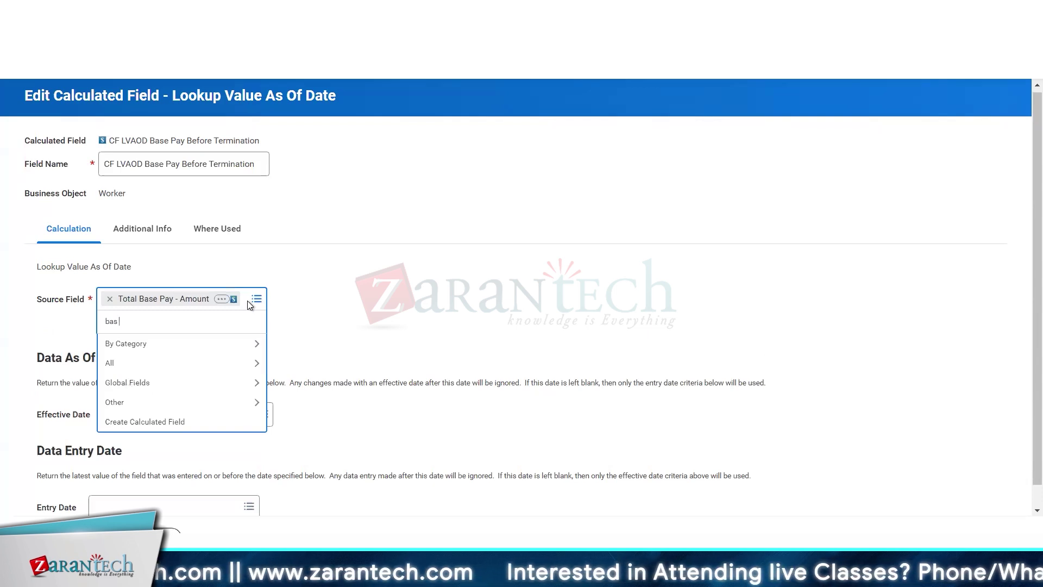
text( pay)
key(Return)
scroll(181, 477, down, 5)
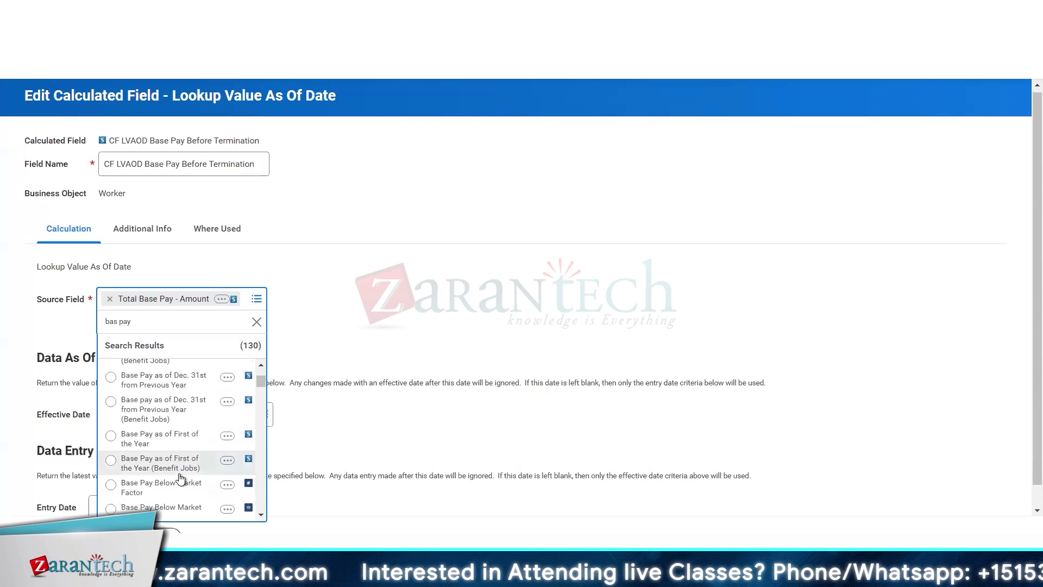
scroll(179, 474, down, 1)
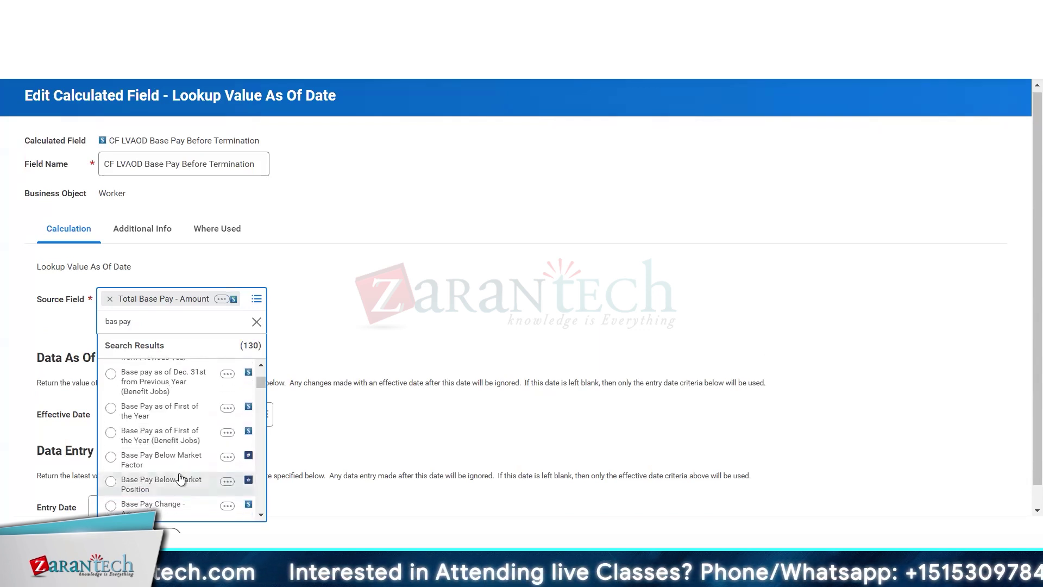
scroll(179, 475, down, 5)
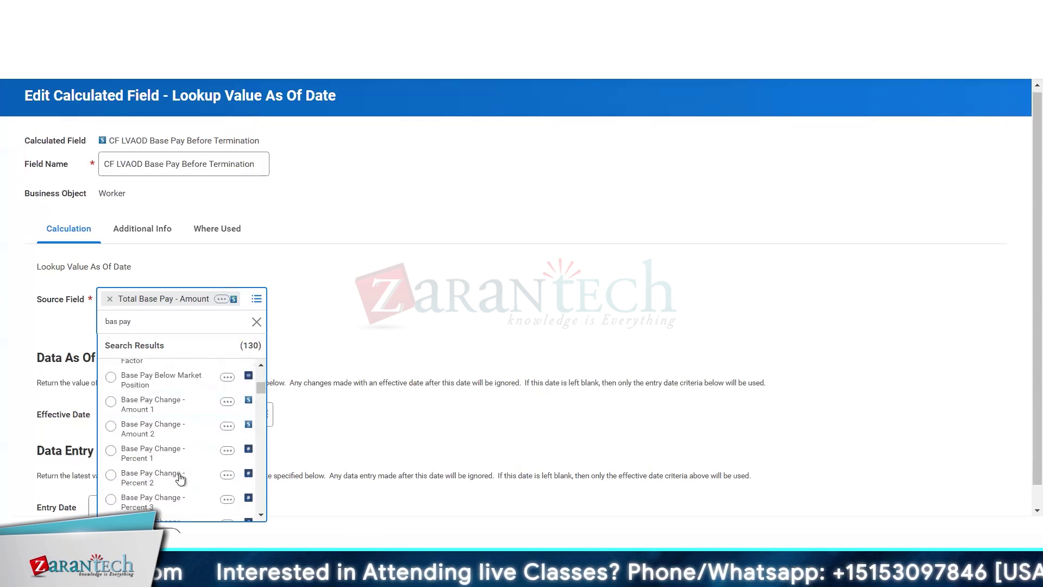
scroll(180, 474, down, 5)
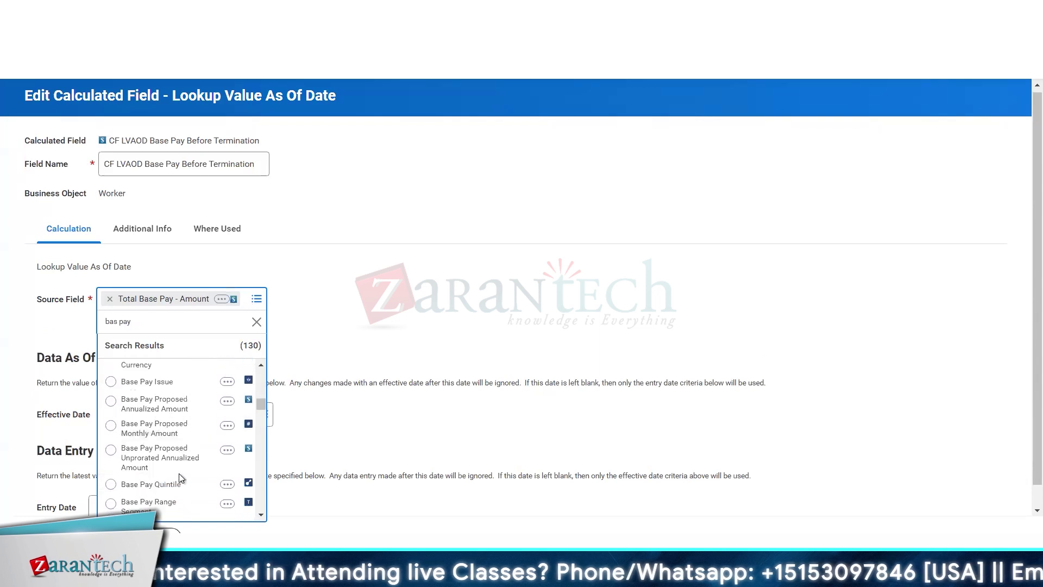
scroll(180, 475, down, 5)
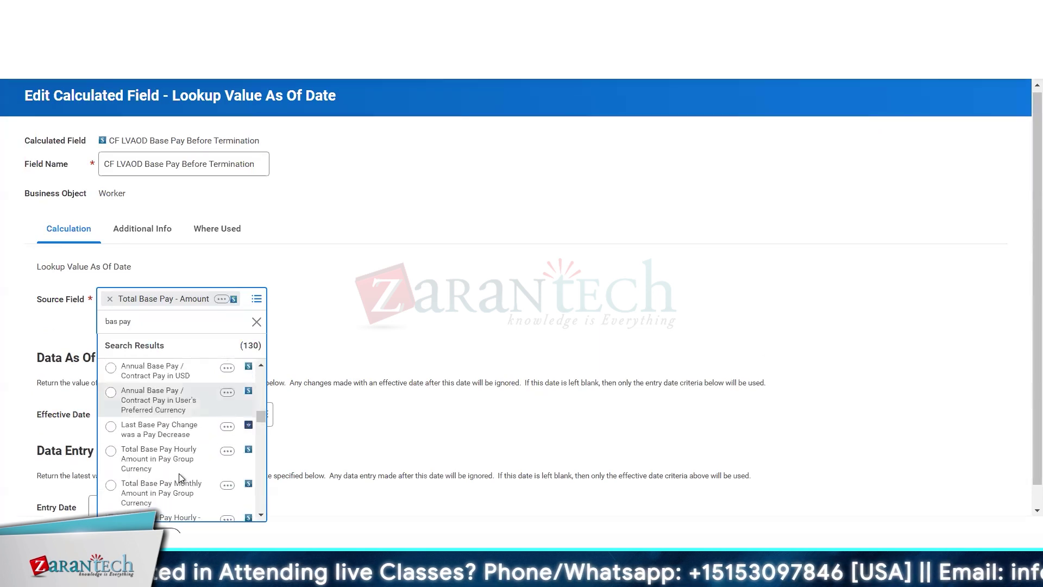
scroll(181, 478, down, 5)
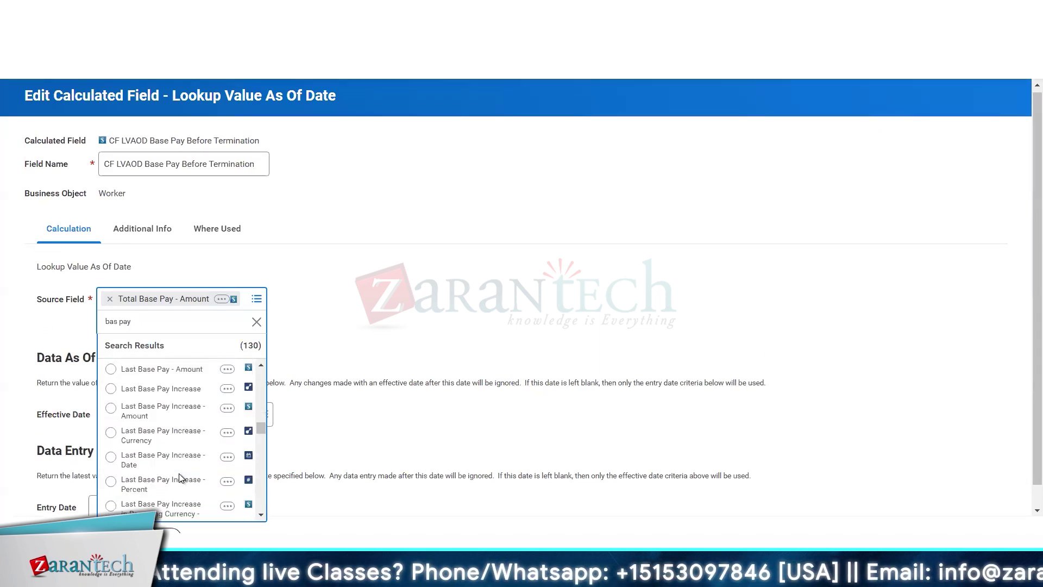
scroll(181, 477, down, 1)
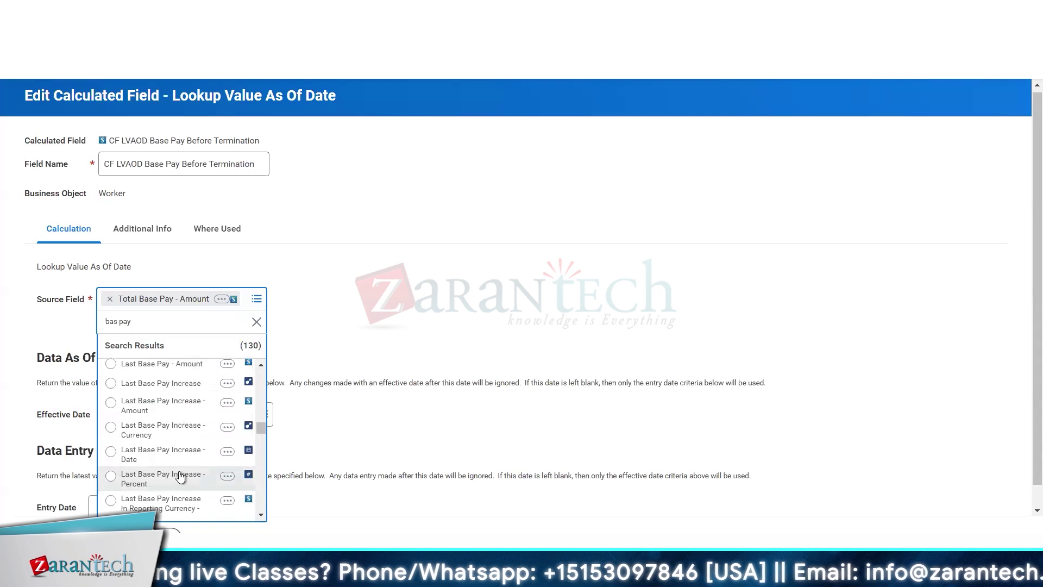
scroll(196, 429, up, 1)
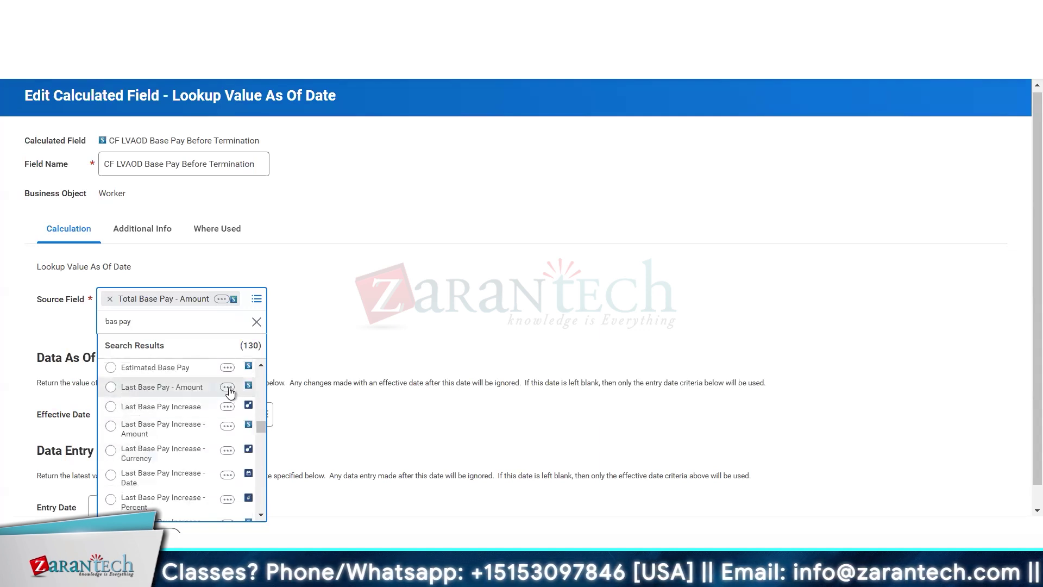
Open Last Base Pay - Amount in a new tab and examine its calculation and its lookup field Base Pay Change 1
click(228, 389)
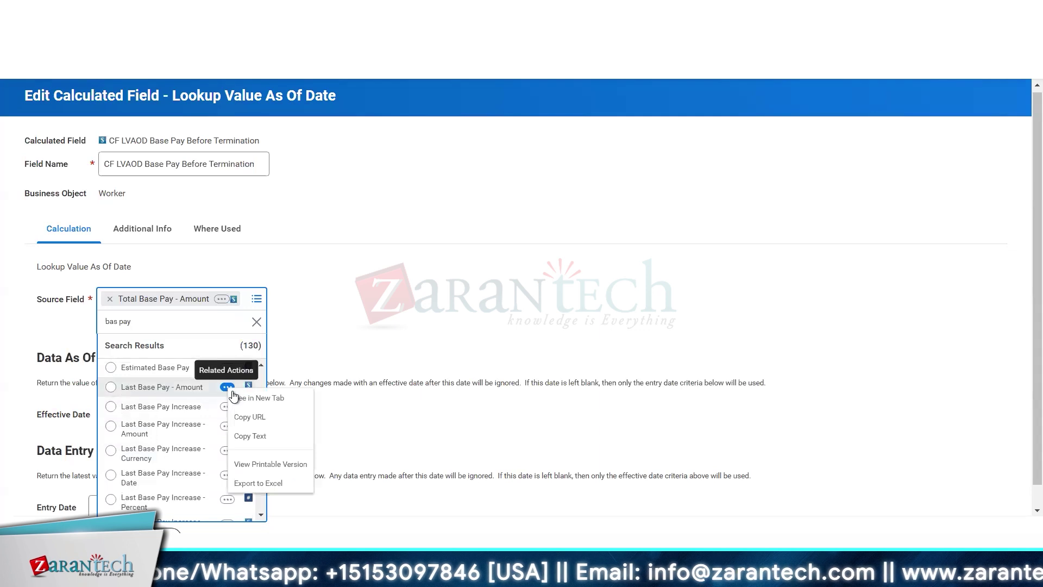
click(235, 397)
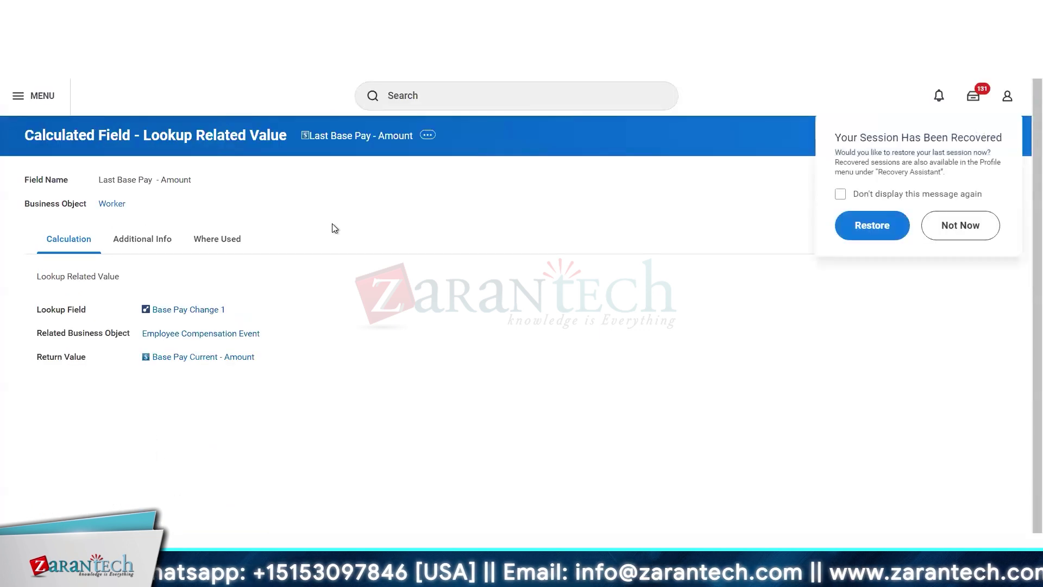
click(210, 310)
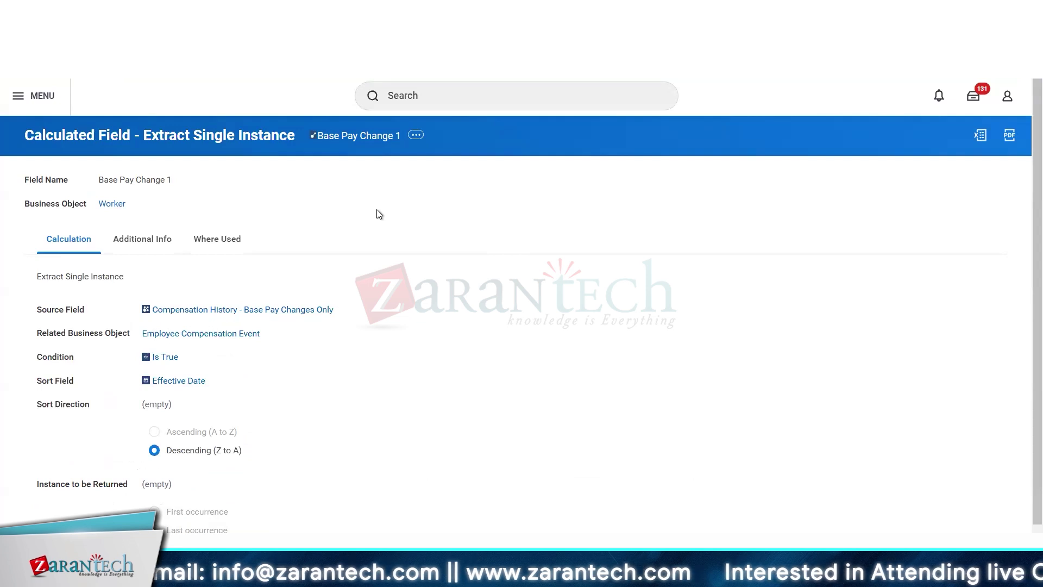
scroll(243, 375, down, 1)
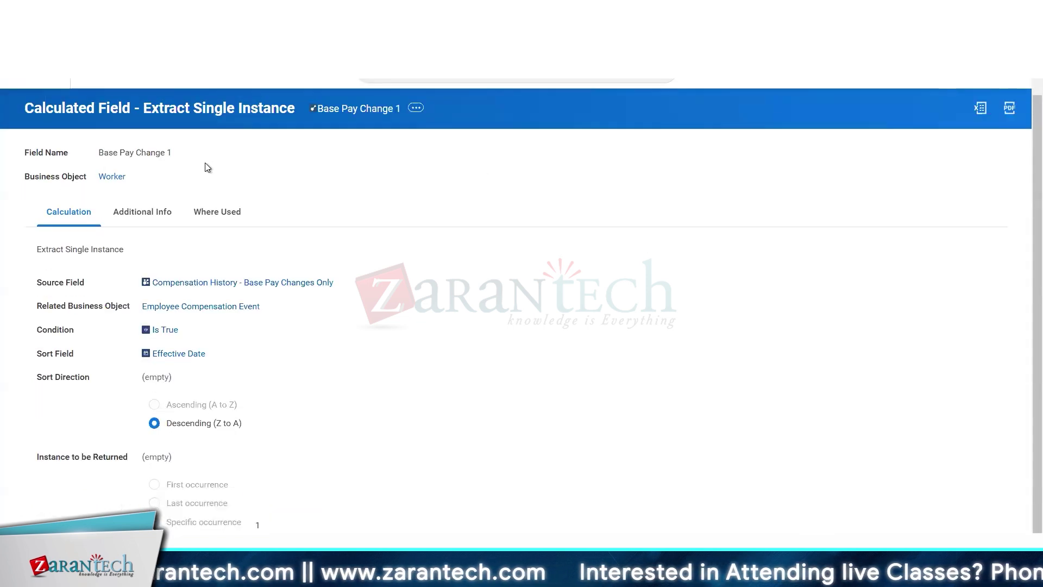
scroll(567, 132, up, 1)
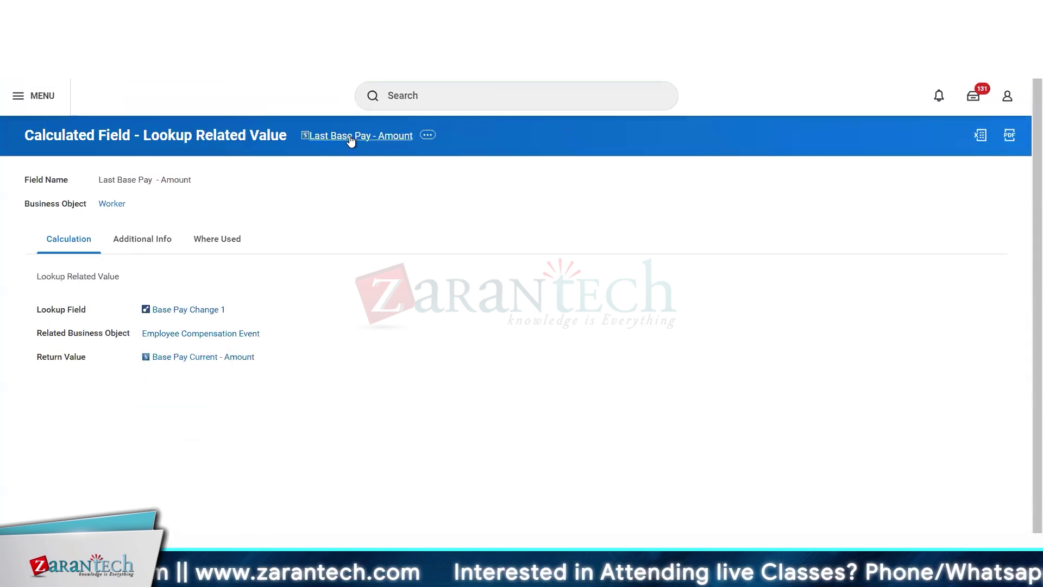
Add Last Base Pay - Amount as a new column in PRABU_INT_TERM_EMPLOYEE_LIST and run the report for 01/01/2024 to 12/31/2024
right_click(349, 137)
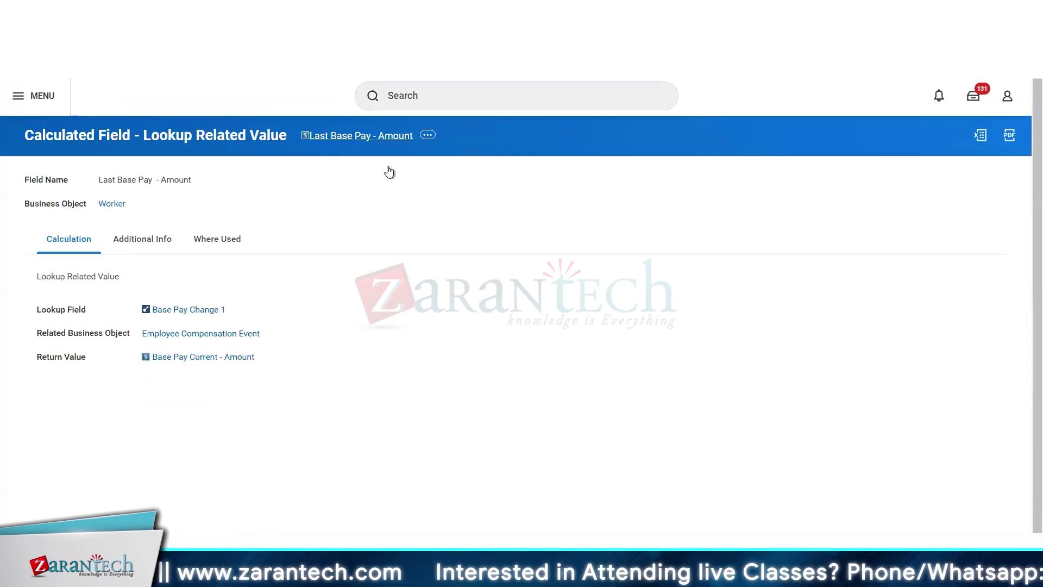
click(394, 188)
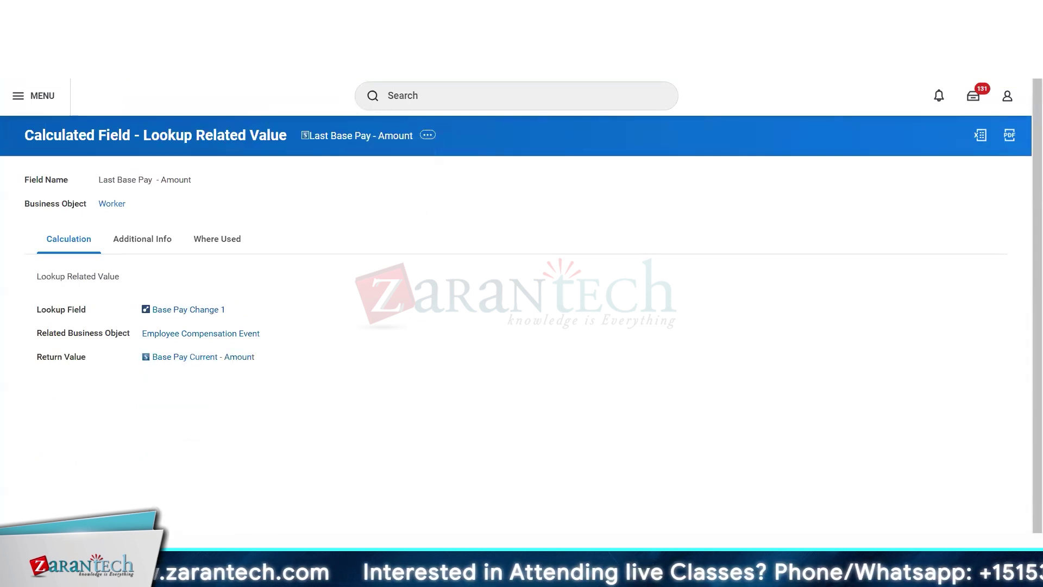
click(190, 11)
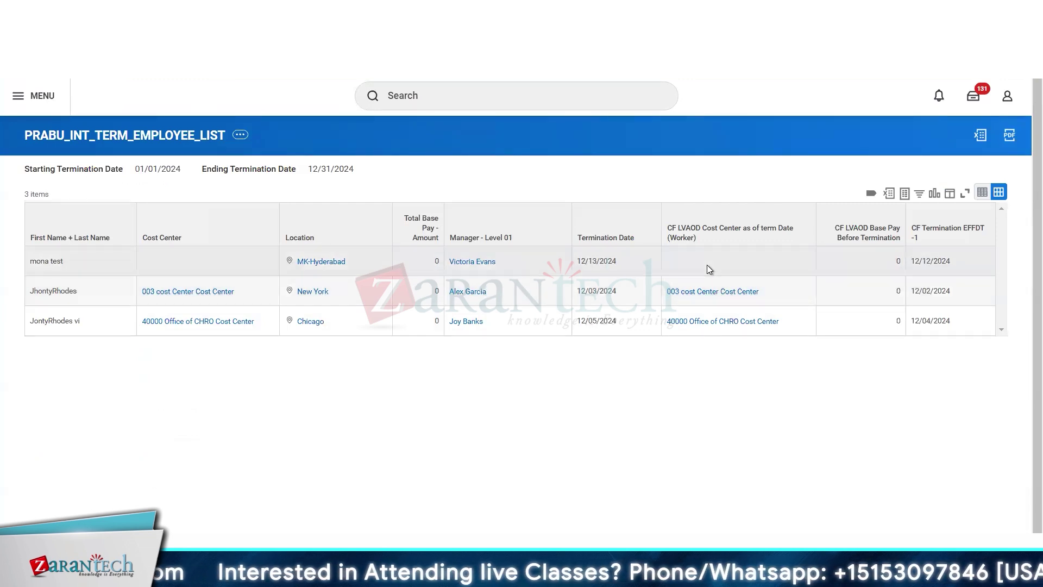
click(239, 135)
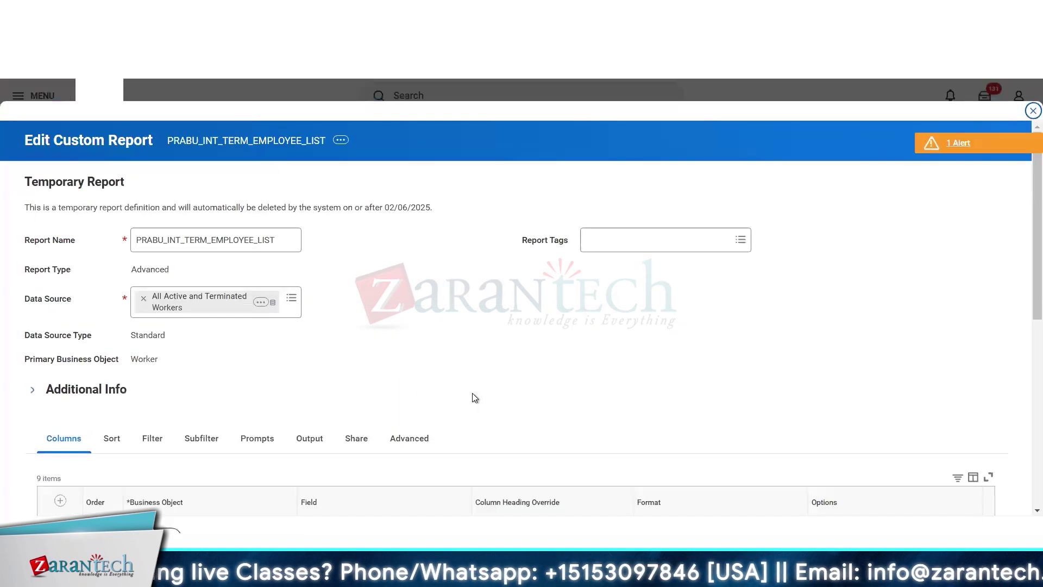
scroll(60, 428, down, 7)
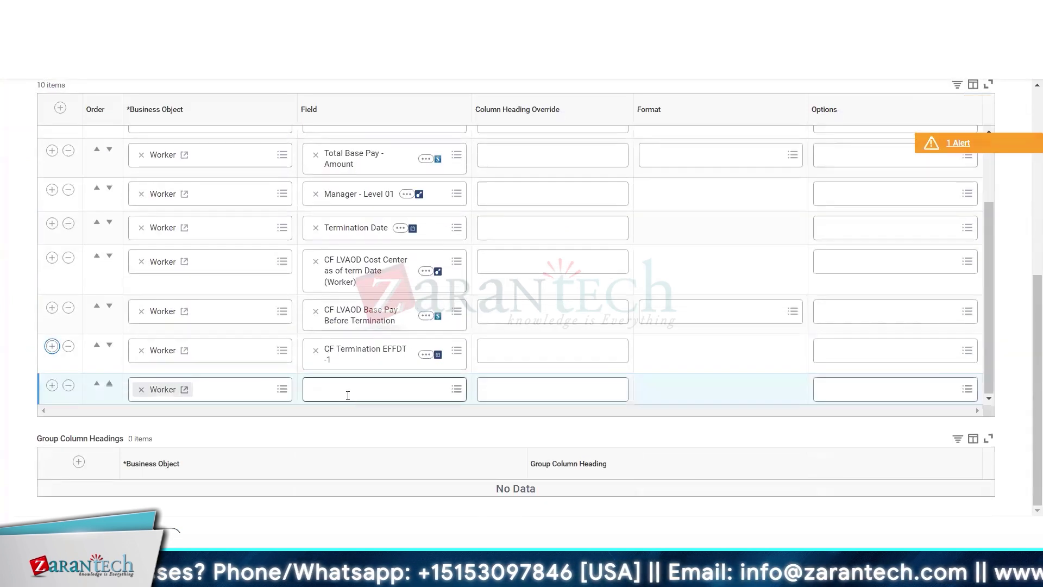
click(347, 395)
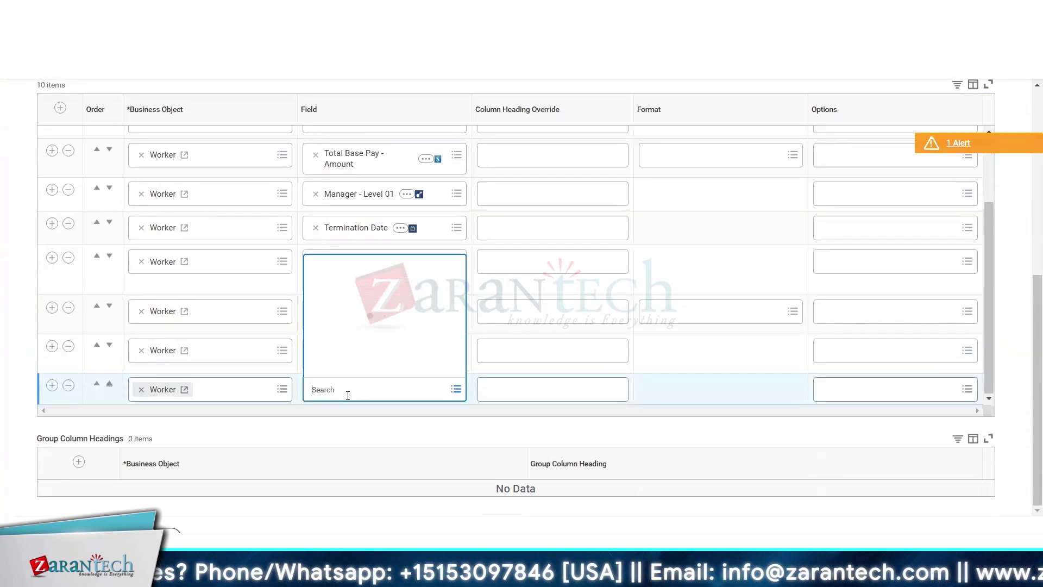
key(ctrl+v)
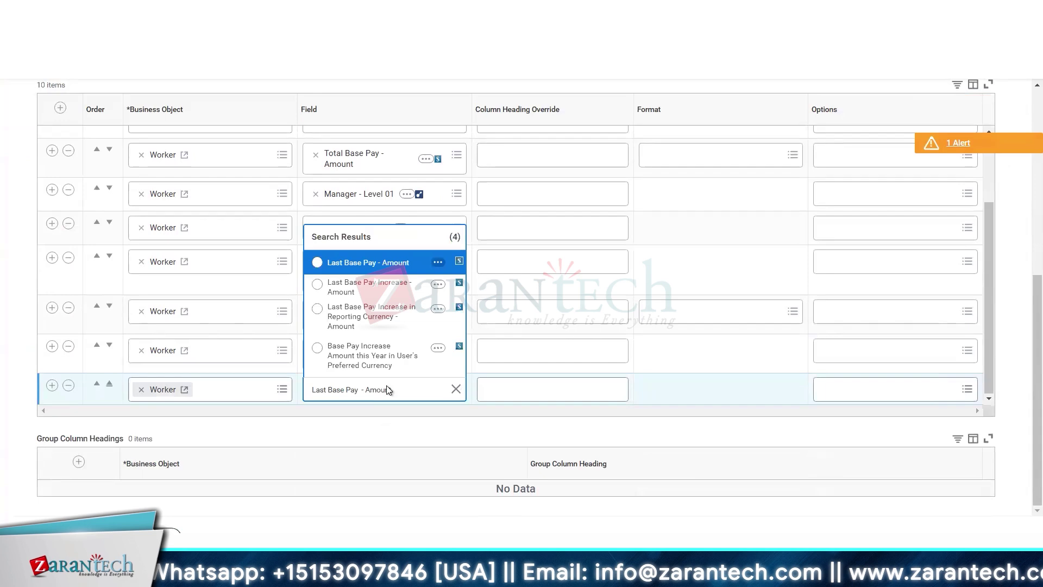
click(371, 264)
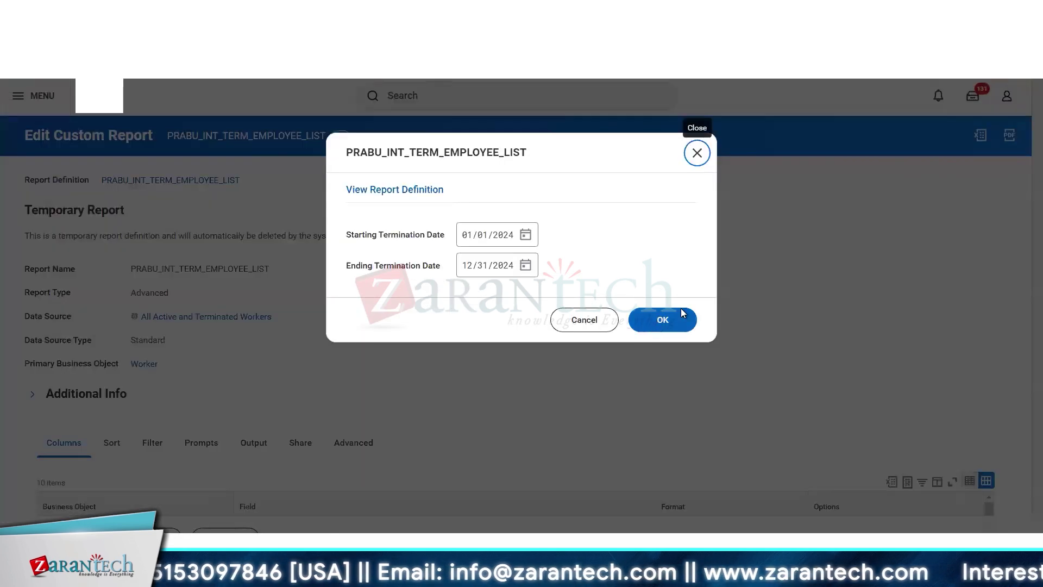
click(659, 322)
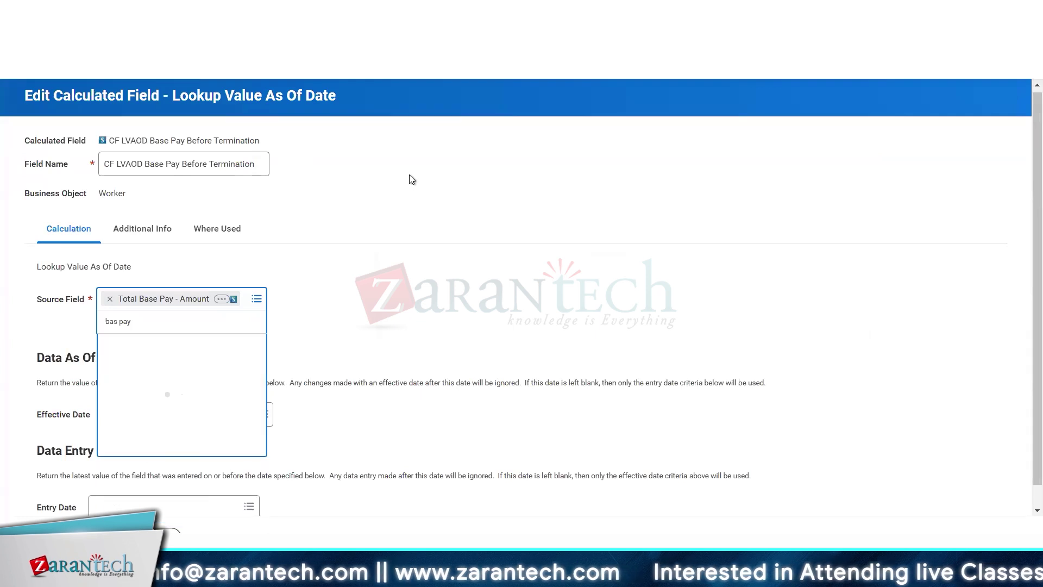
Save CF LVAOD Base Pay Before Termination with Total Base Pay - Amount kept as its source field
click(369, 211)
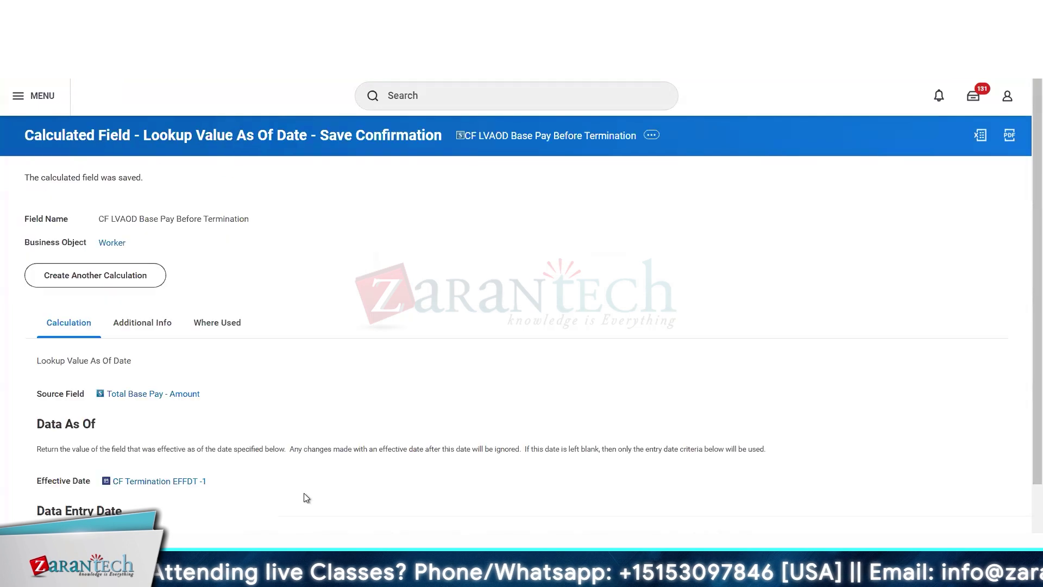
Copy the report name CR Worker Salary at the time of Hire from the text notes, search for it and run that report
click(333, 570)
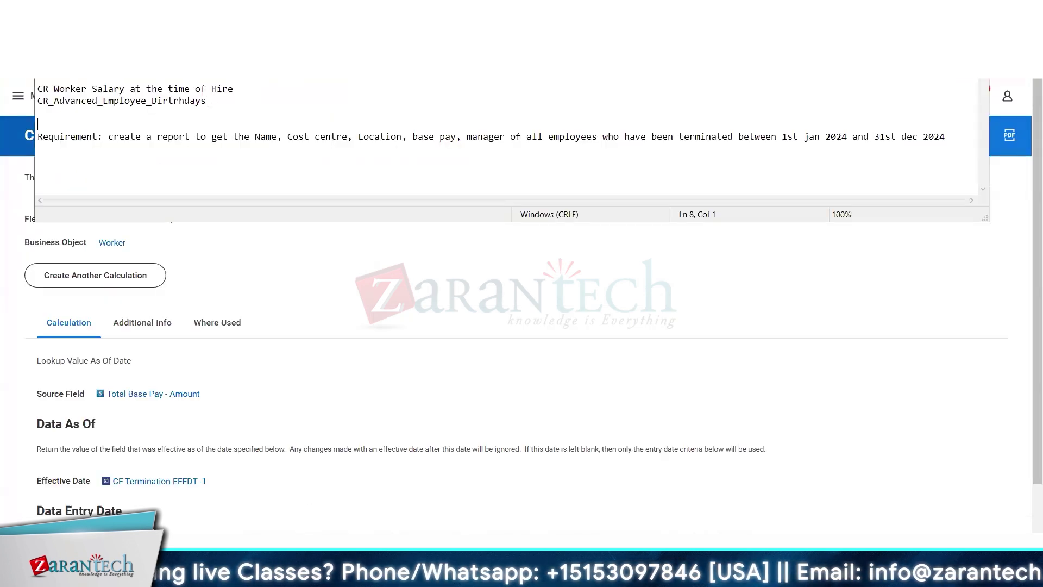
drag(241, 84, 38, 88)
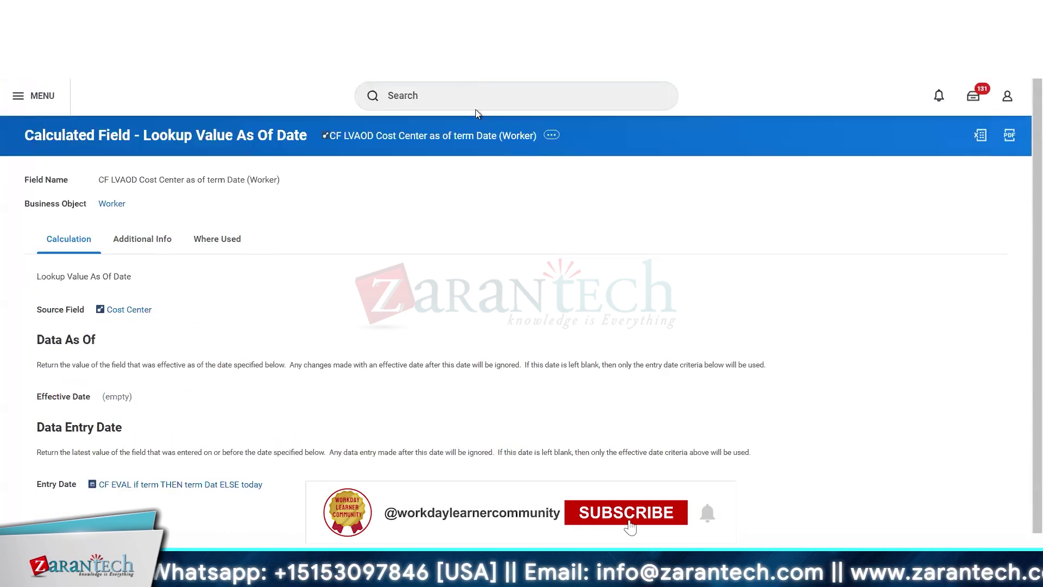
click(450, 103)
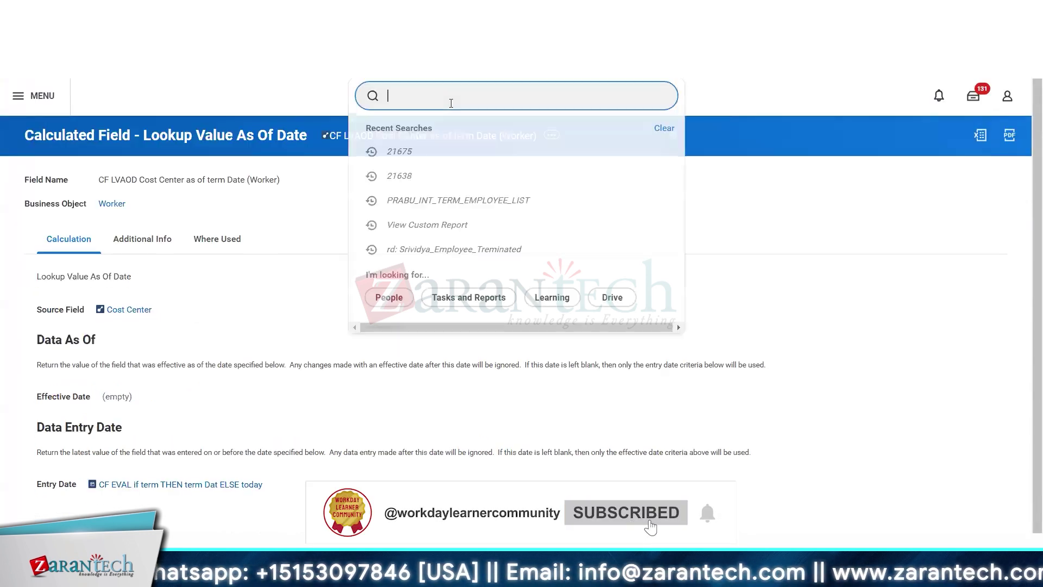
text(CR Worker Salary at the time of Hire)
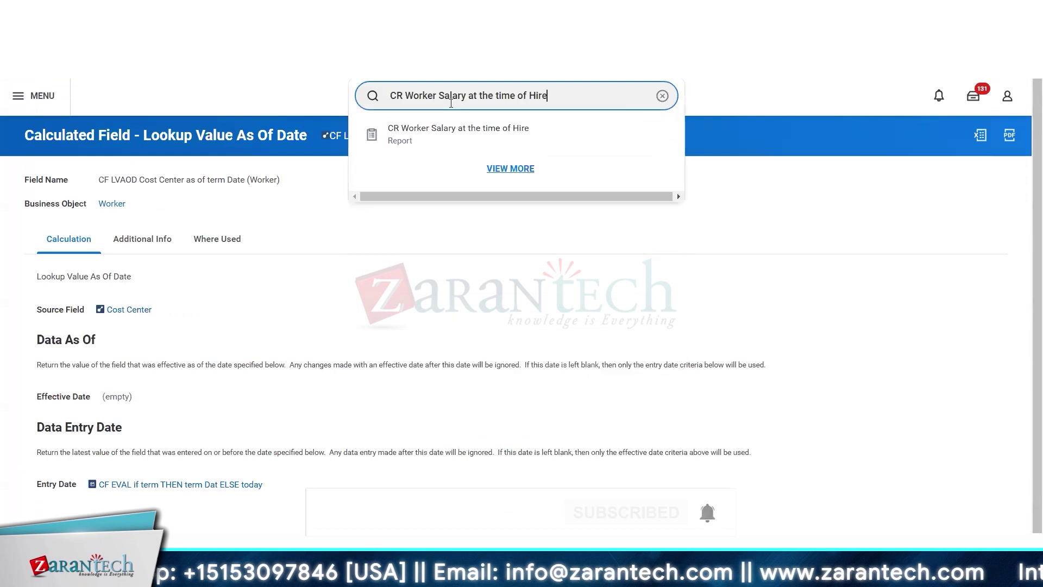
click(512, 145)
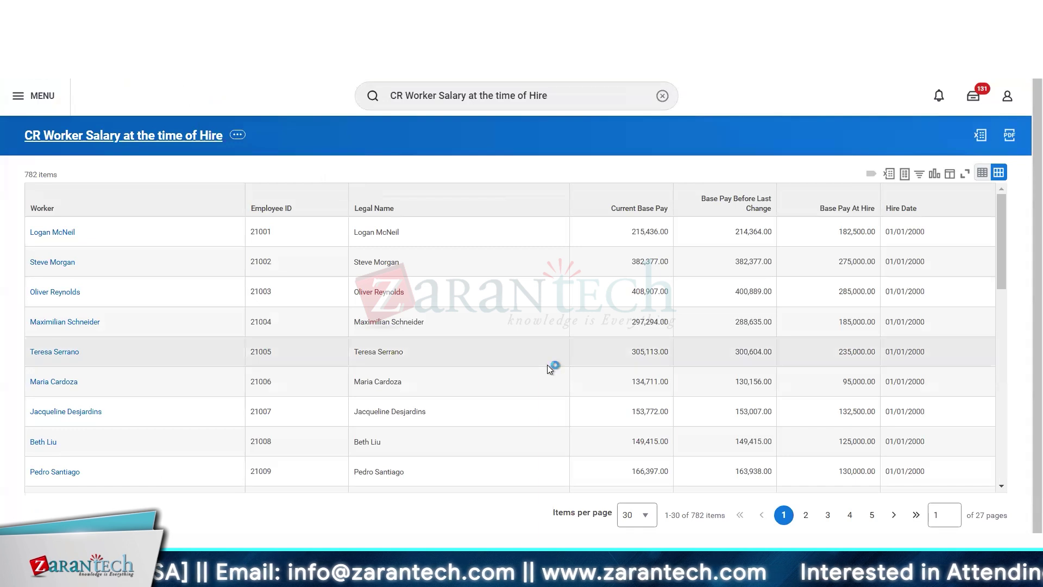
Review the report definition's base pay columns, open CF LVAOD Base Pay at Hire and read its source field's description
scroll(546, 364, down, 3)
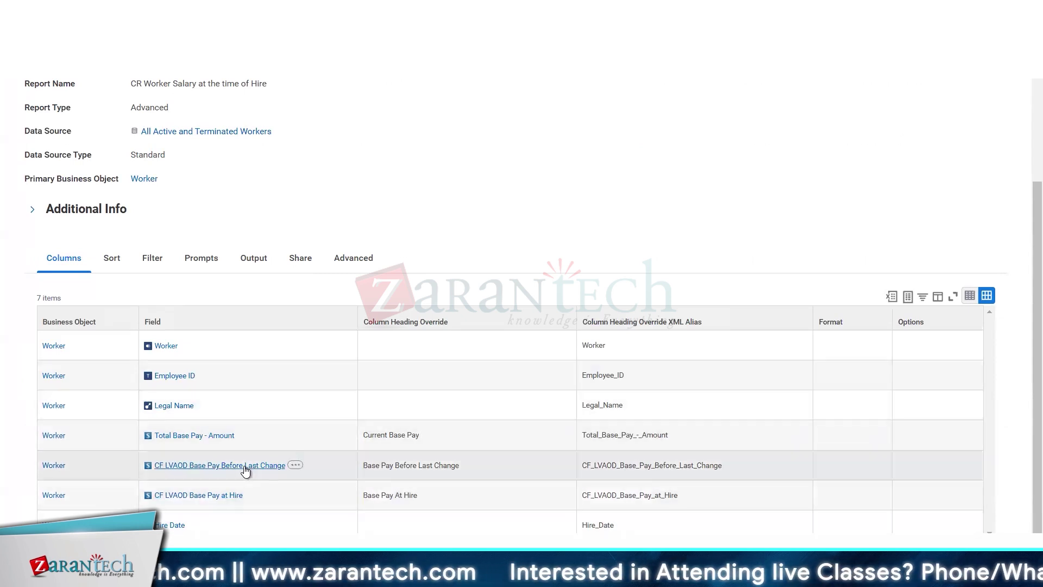
right_click(245, 469)
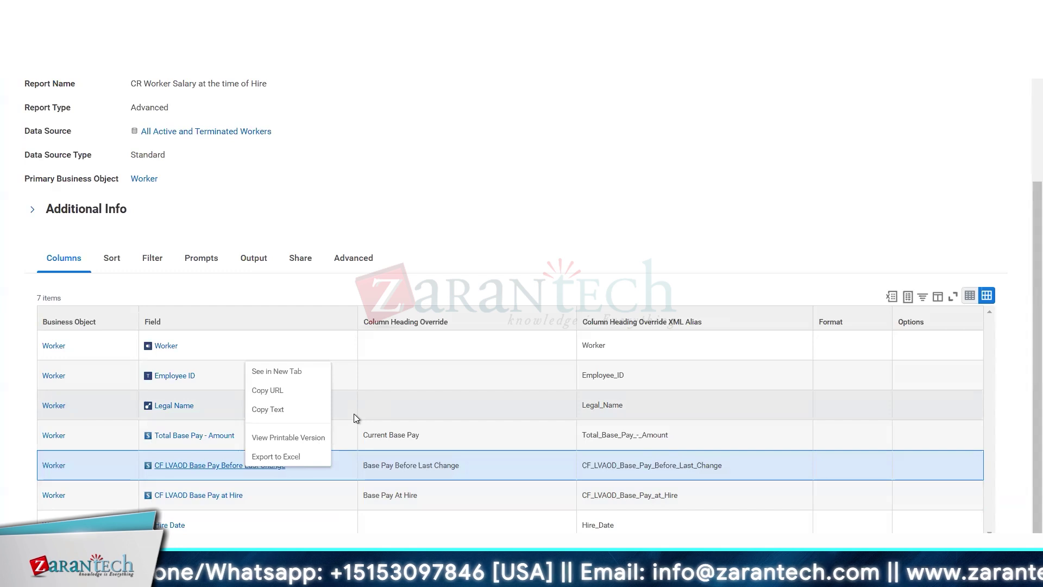
click(210, 495)
click(210, 308)
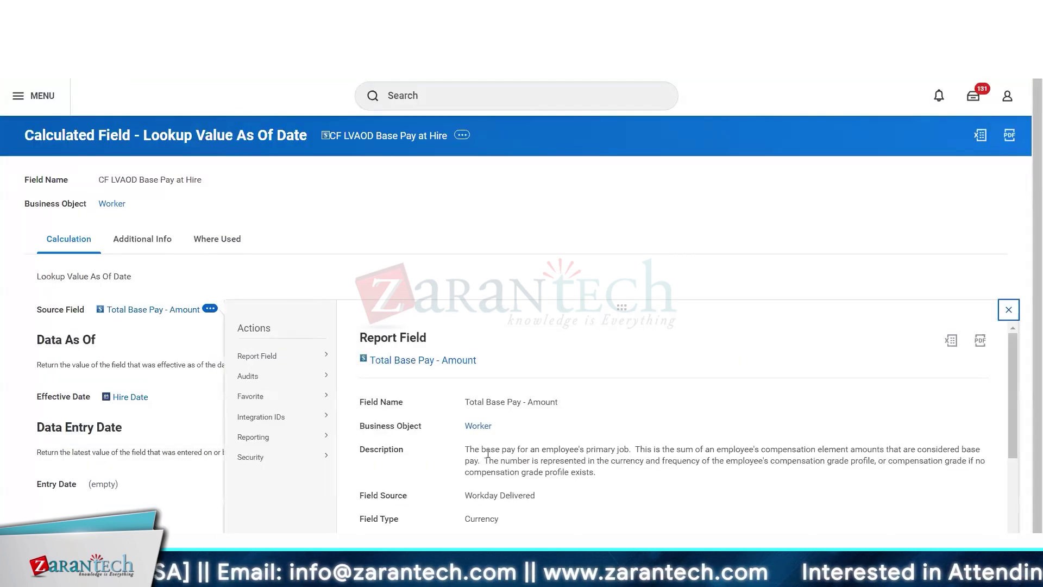
drag(488, 452, 832, 469)
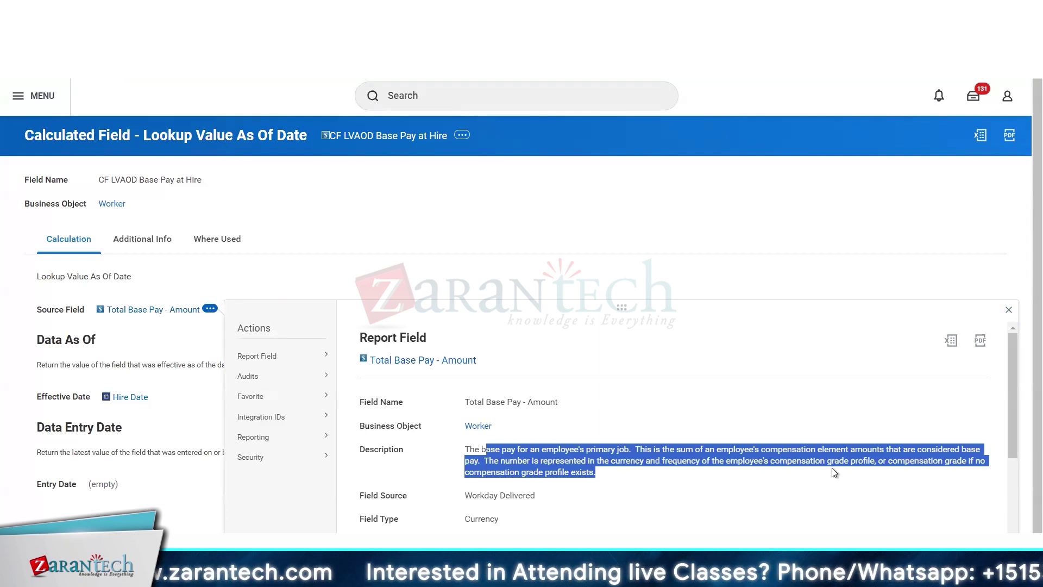
click(494, 178)
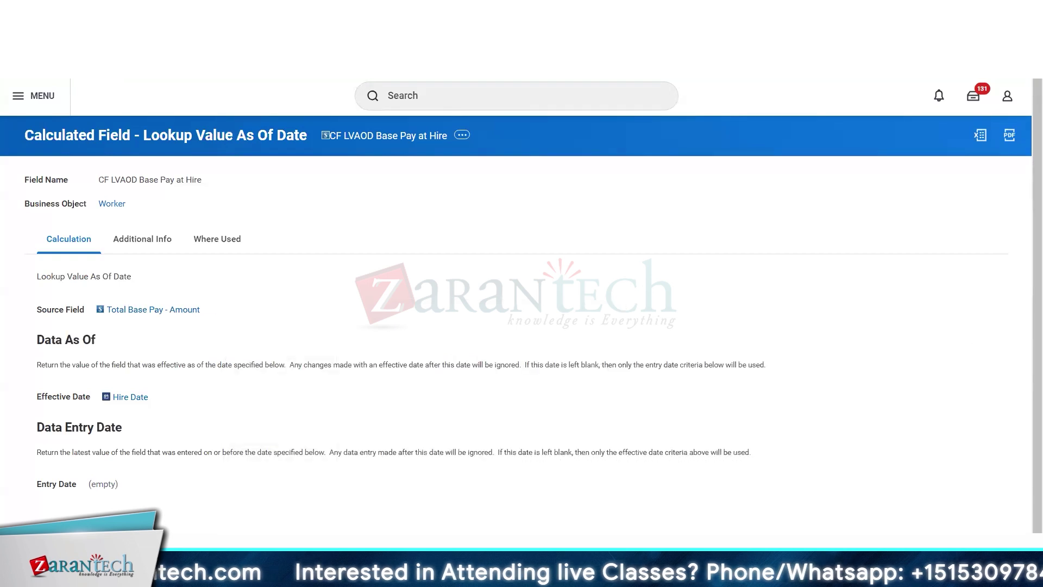
Compare the PRABU_INT_TERM_EMPLOYEE_LIST results with the definition of CR Worker Salary at the time of Hire
click(130, 11)
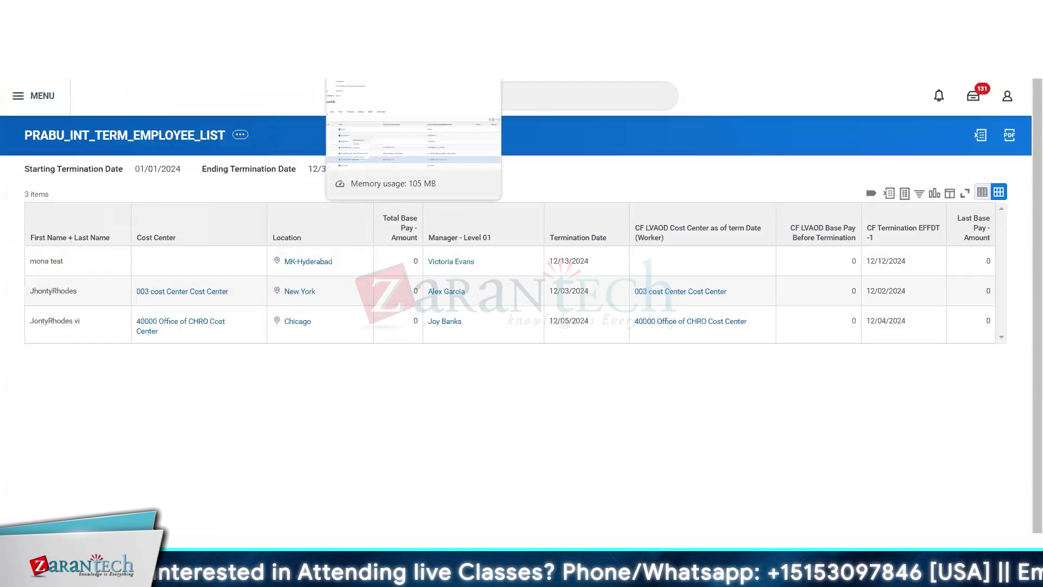
click(350, 11)
scroll(466, 230, up, 3)
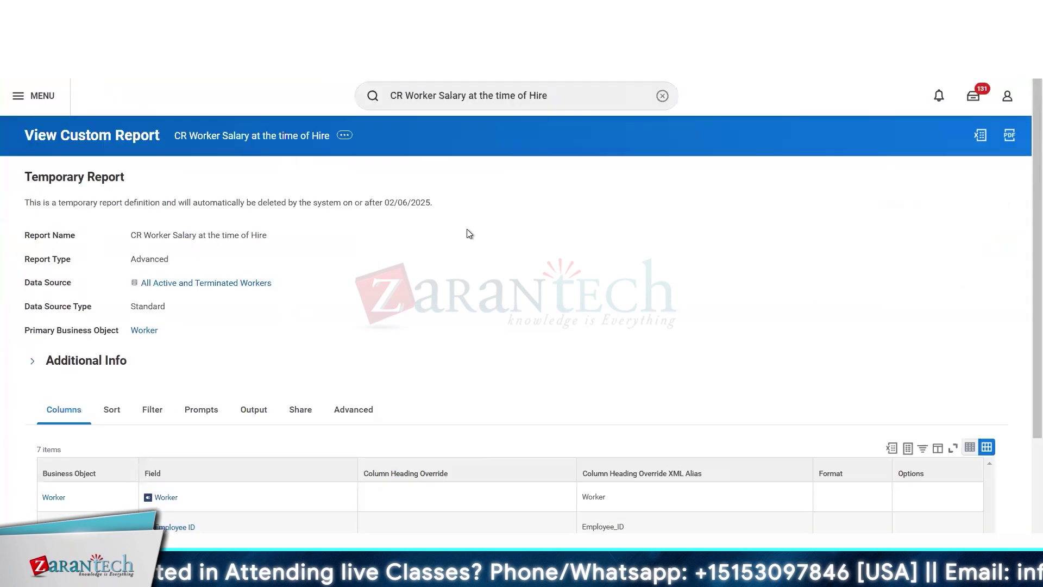
click(130, 11)
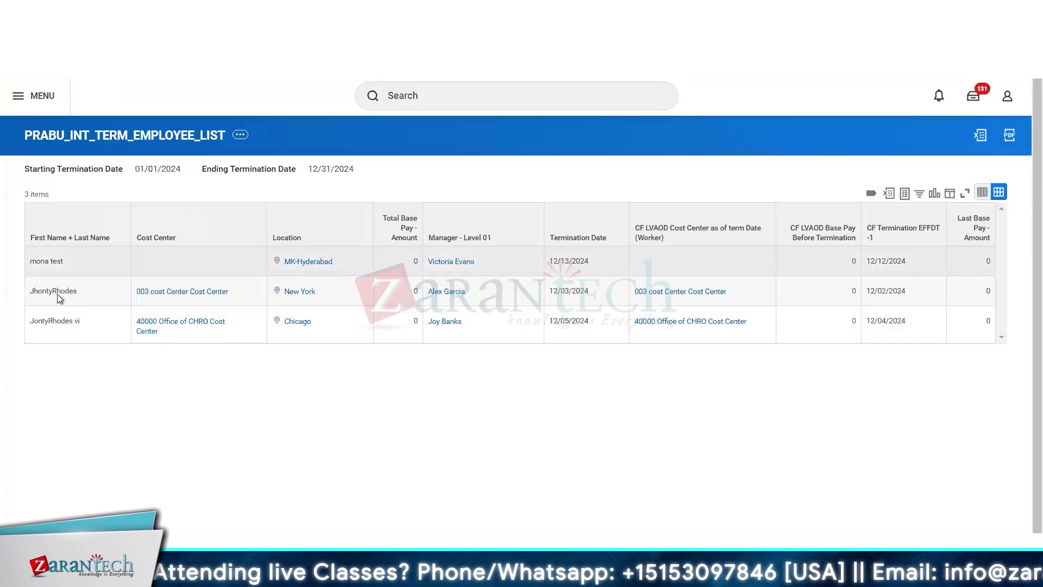
drag(57, 294, 25, 293)
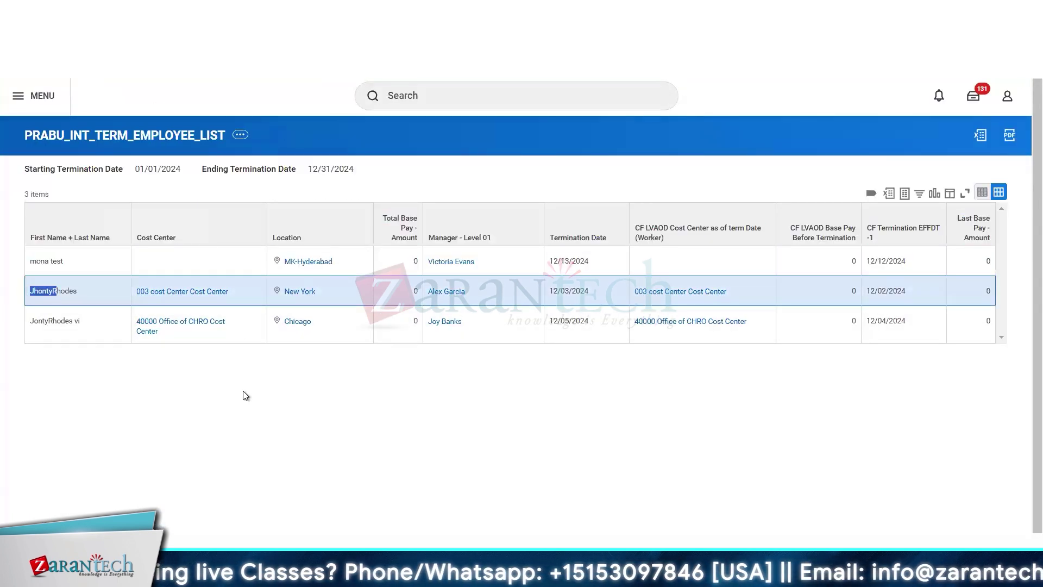
click(171, 136)
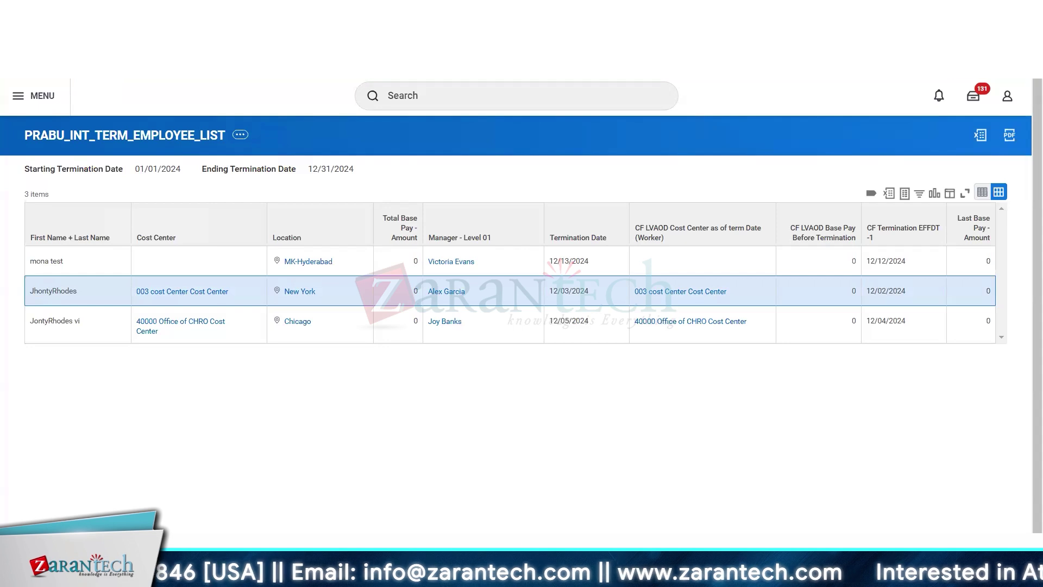
Switch to the Module 8 - Contextual Reporting presentation
mouse_move(183, 575)
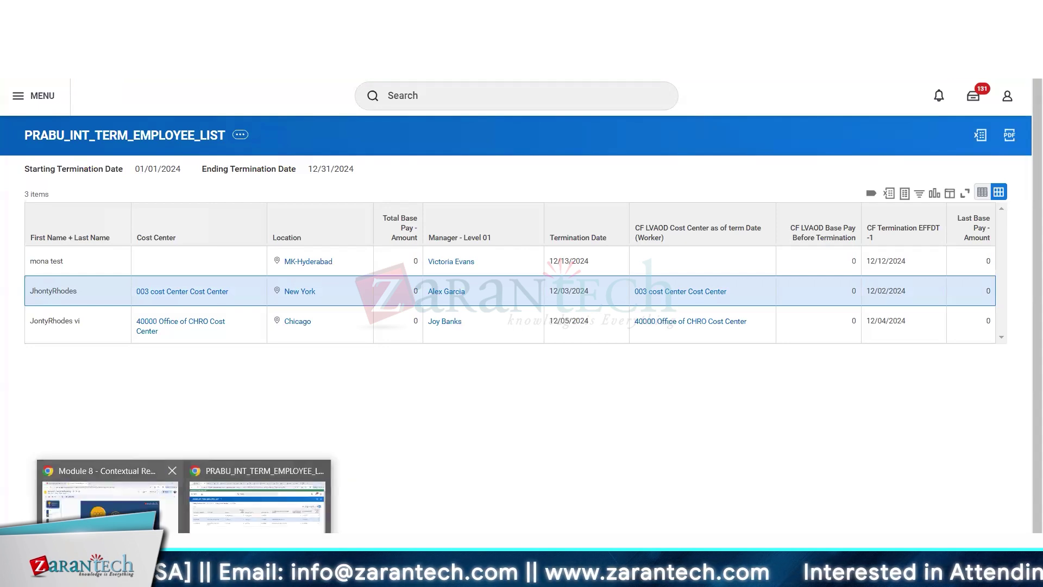
click(109, 497)
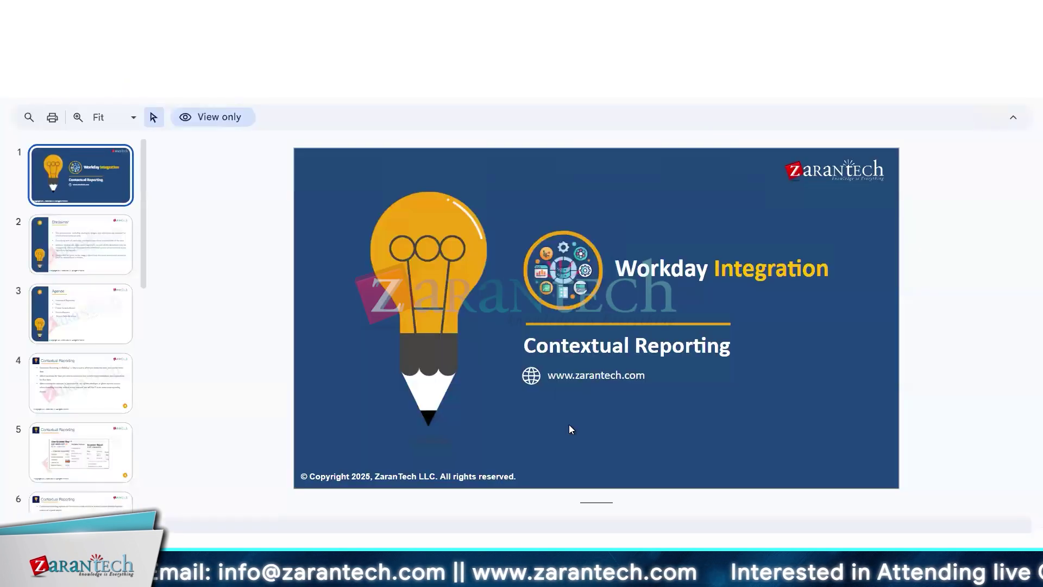
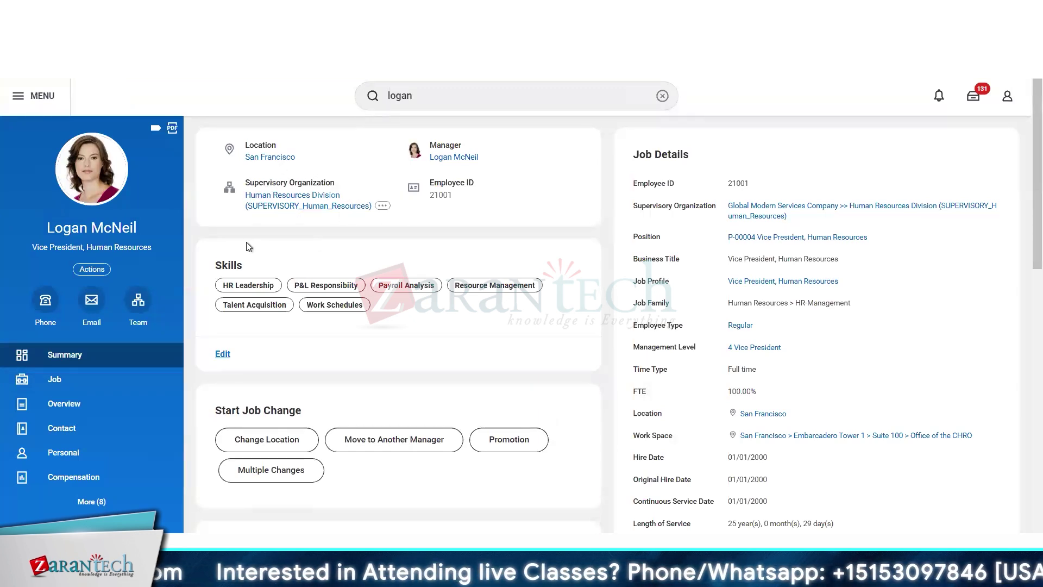
Start a custom report from the worker's supervisory organization, Human Resources Division, and preview the organization's details
mouse_move(380, 212)
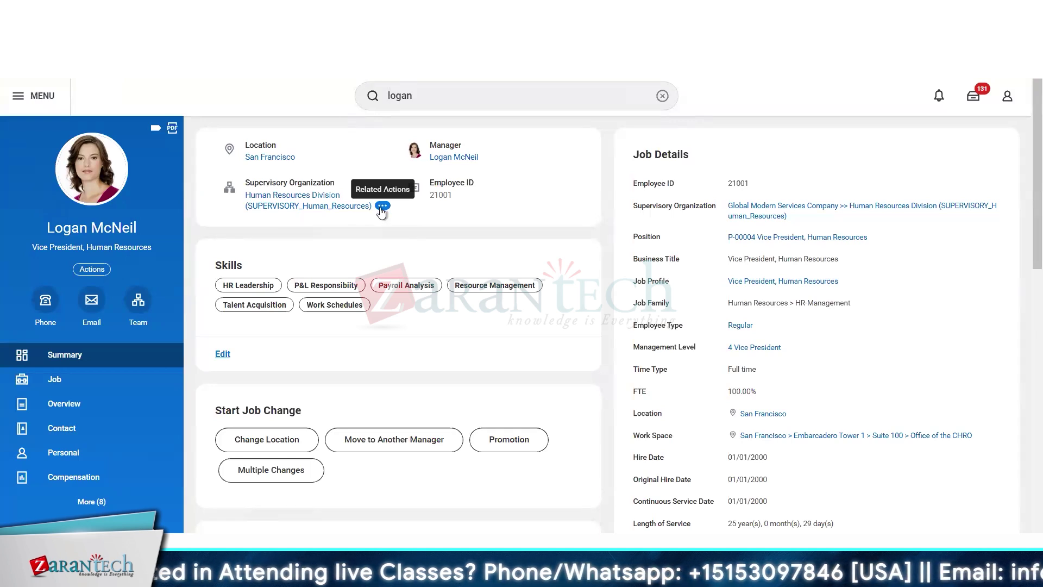
click(382, 211)
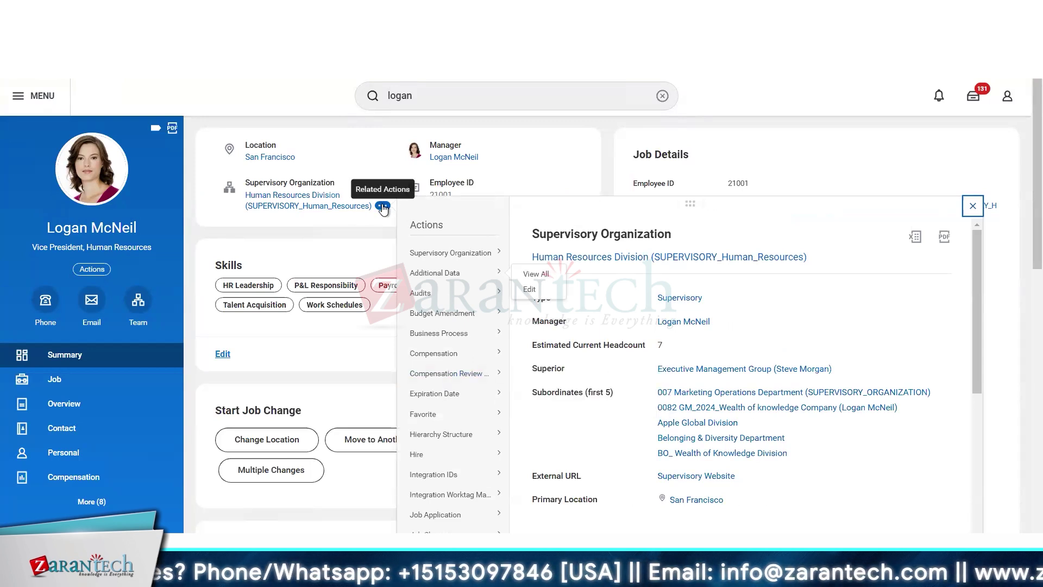
scroll(473, 377, down, 5)
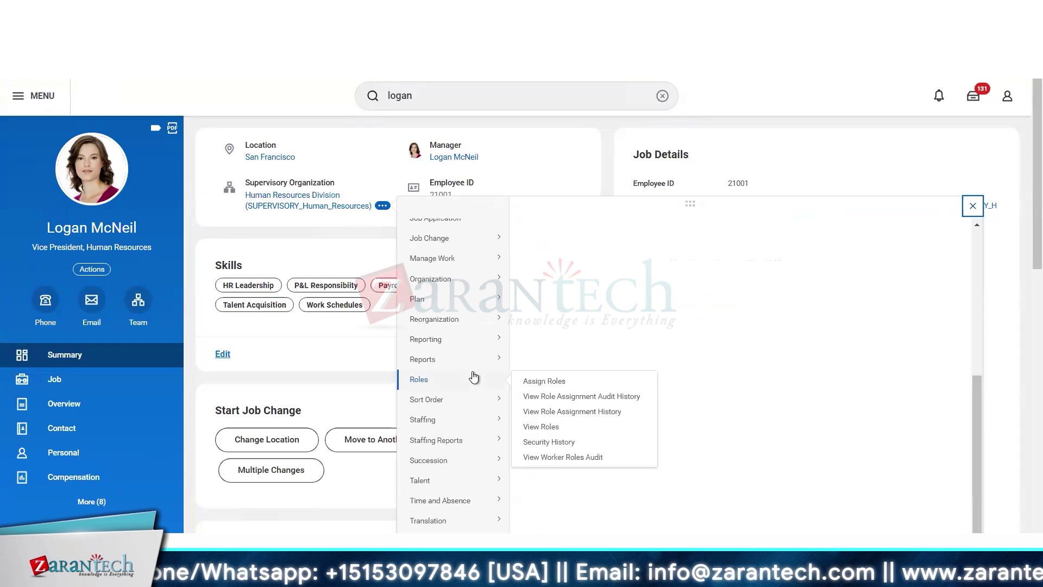
mouse_move(455, 348)
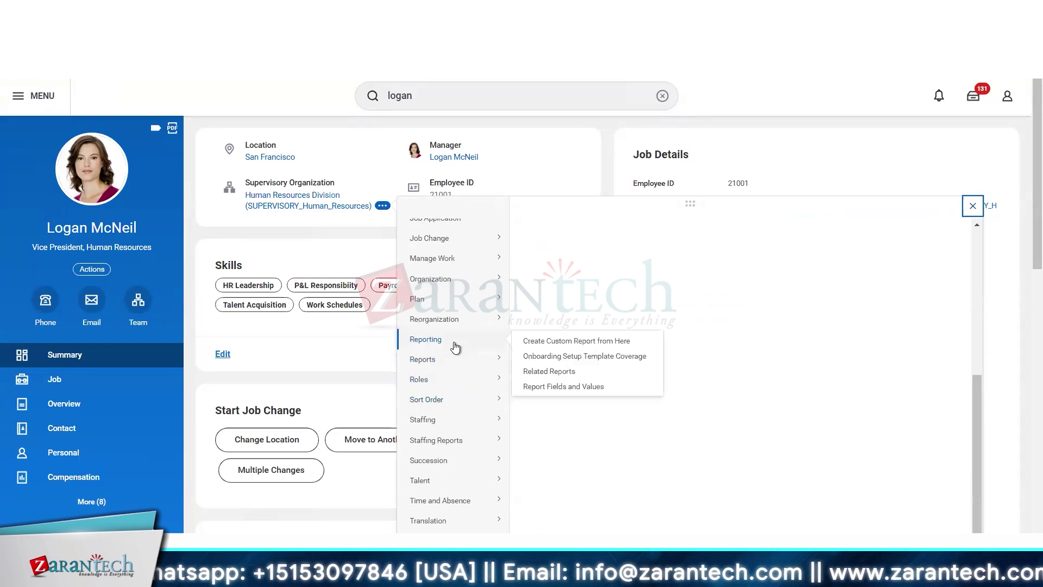
click(531, 344)
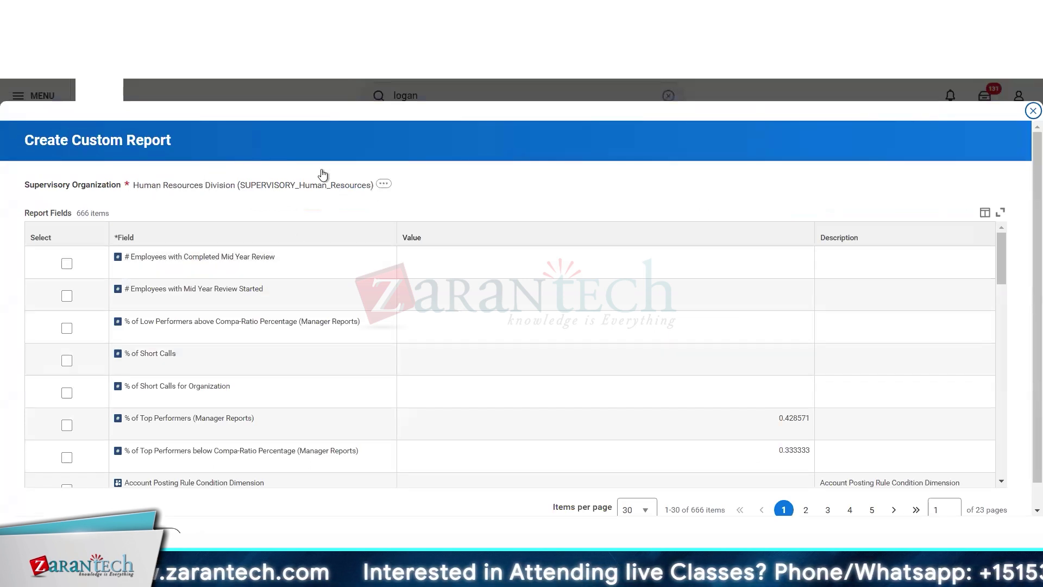
click(385, 185)
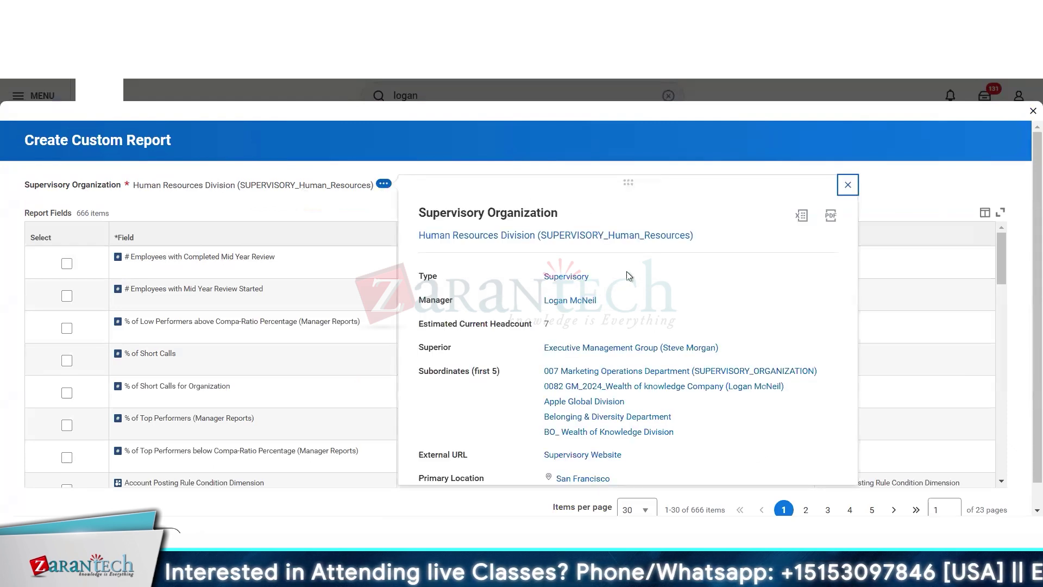
click(848, 184)
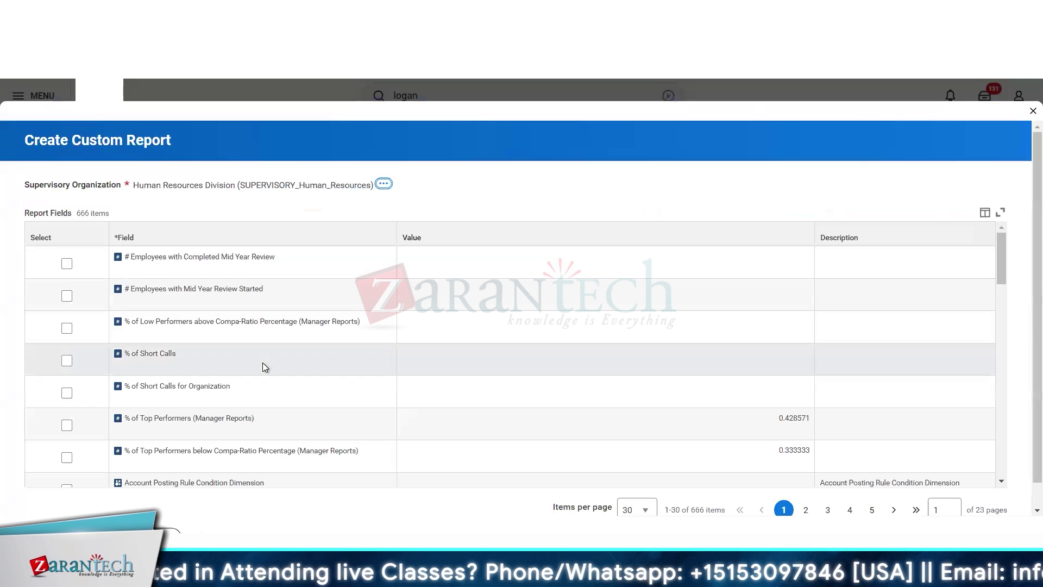
Look through the first report fields for the Human Resources Division and set the items per page to All
scroll(263, 363, down, 5)
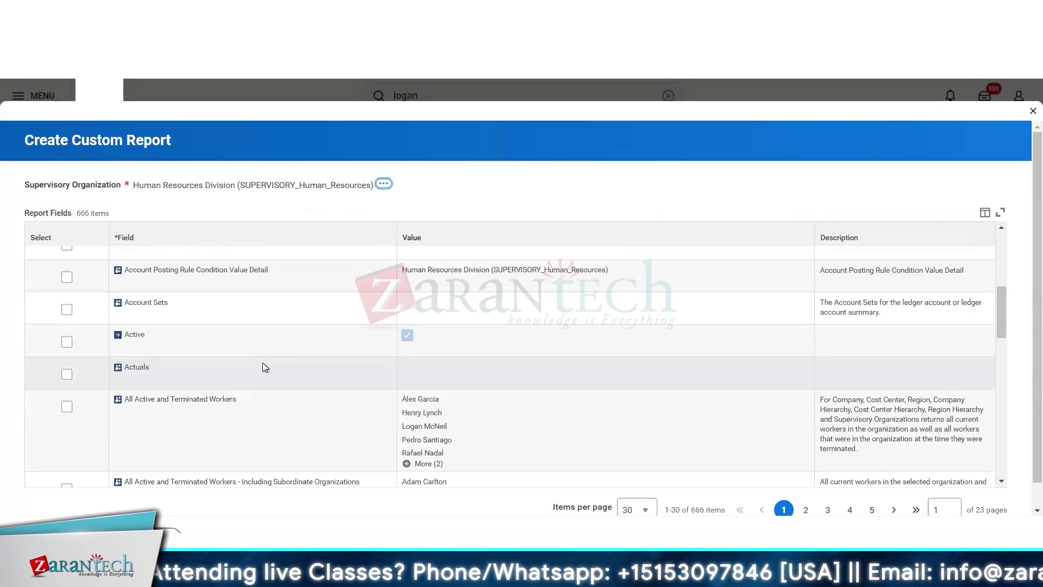
scroll(262, 362, down, 4)
scroll(262, 363, down, 3)
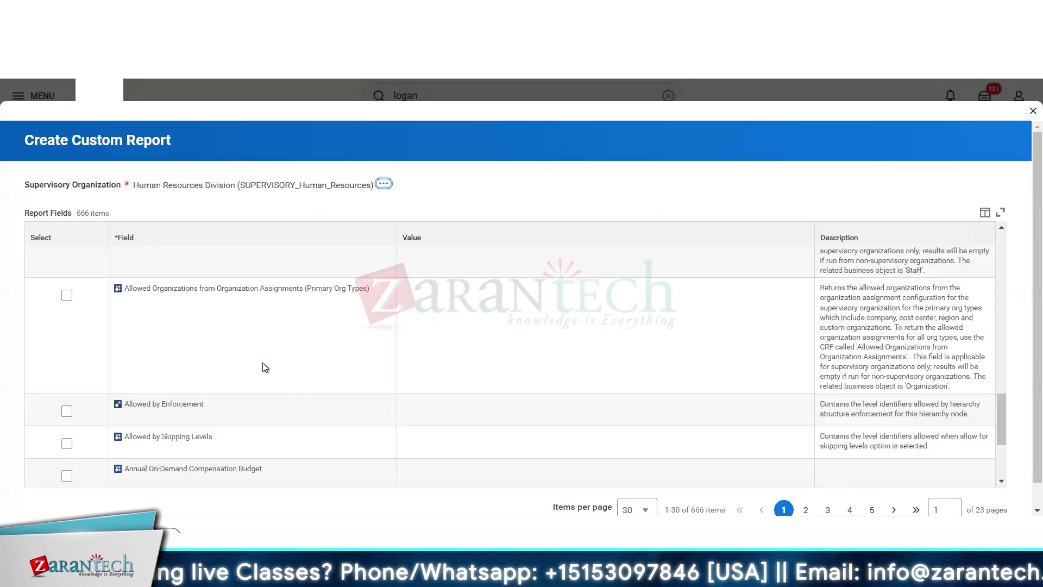
scroll(263, 363, down, 3)
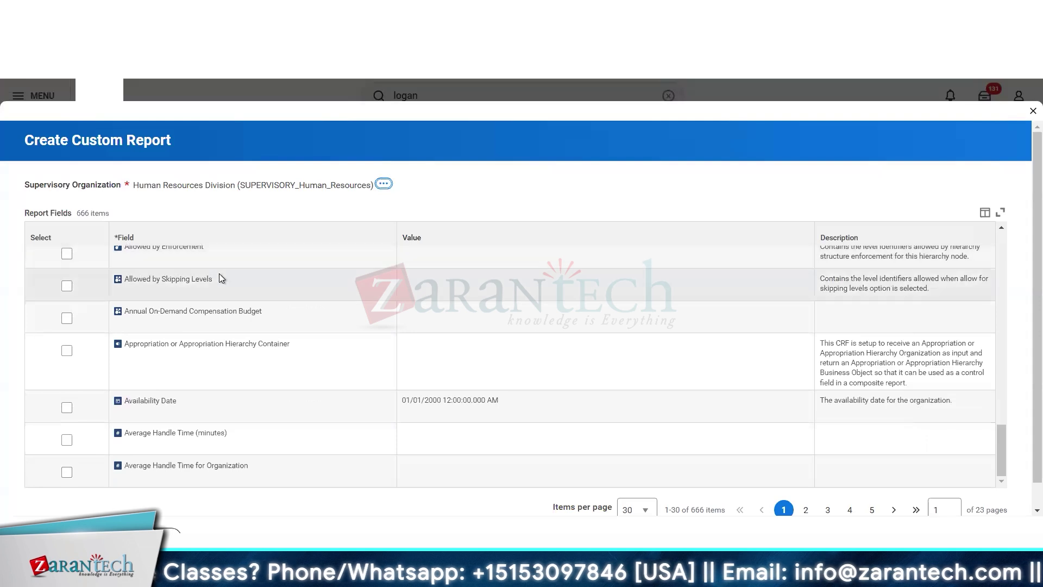
scroll(219, 278, down, 1)
click(646, 468)
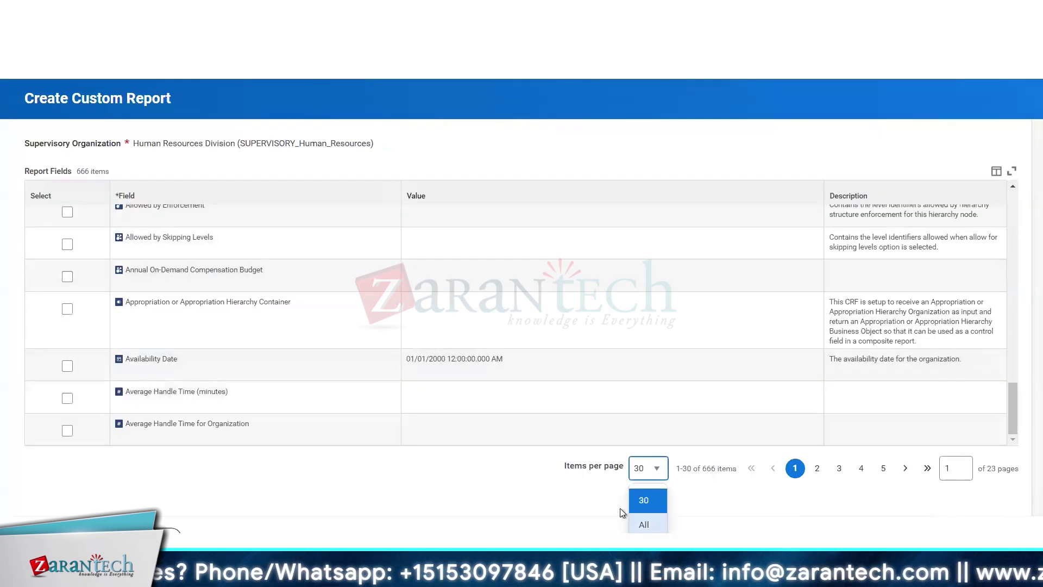
click(645, 525)
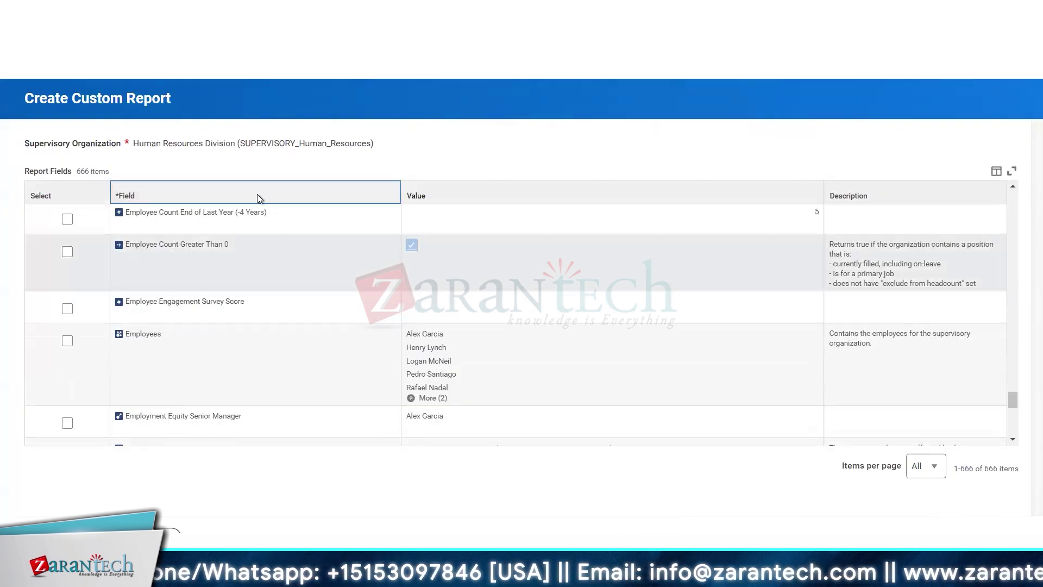
Select Organization Display ID (Indexed), the Organization field for the scheduling organization, and Org Hierarchy as report fields
scroll(246, 293, down, 3)
scroll(238, 323, down, 18)
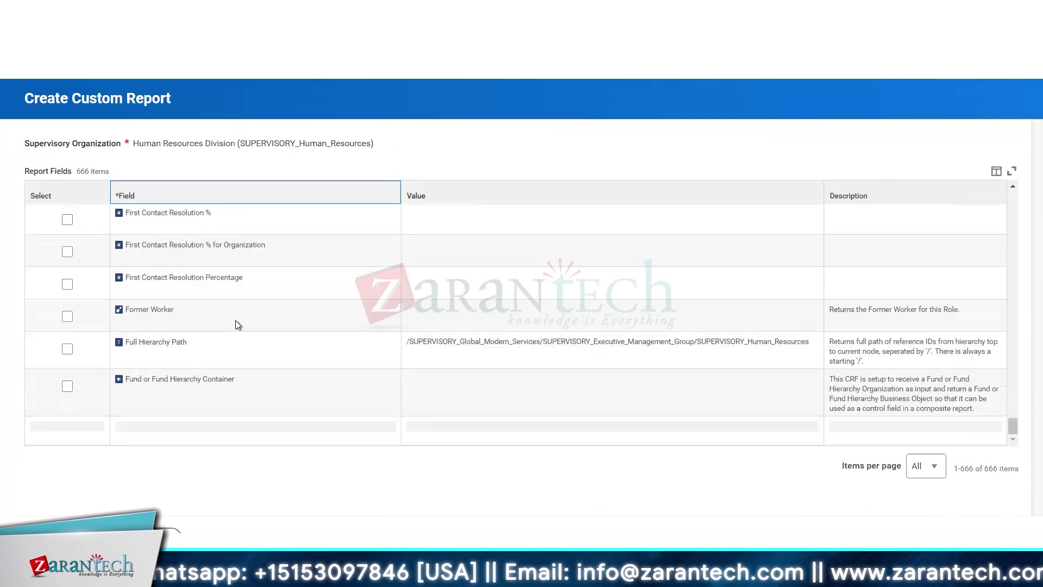
scroll(235, 320, down, 10)
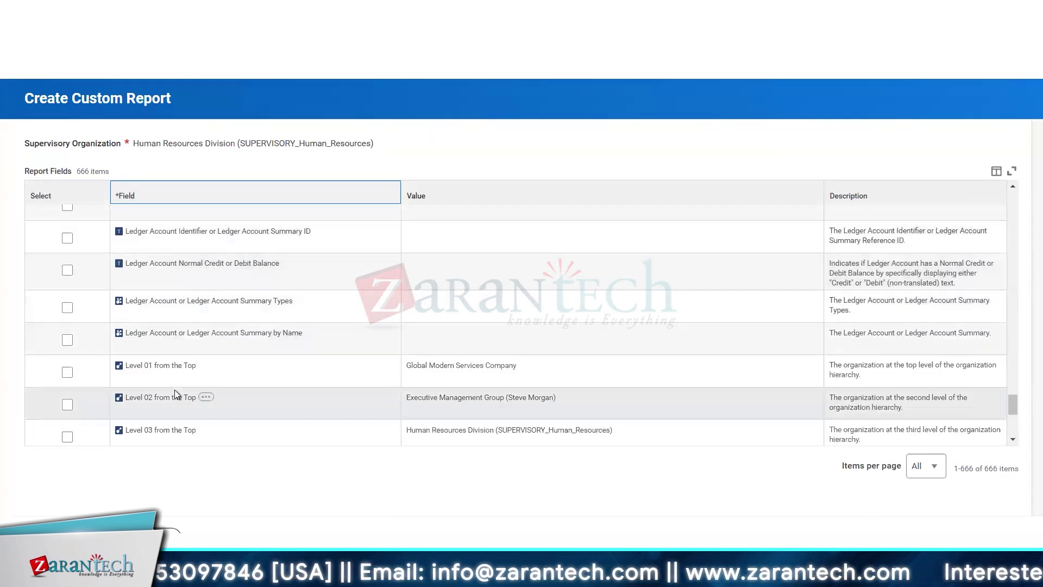
scroll(175, 390, down, 15)
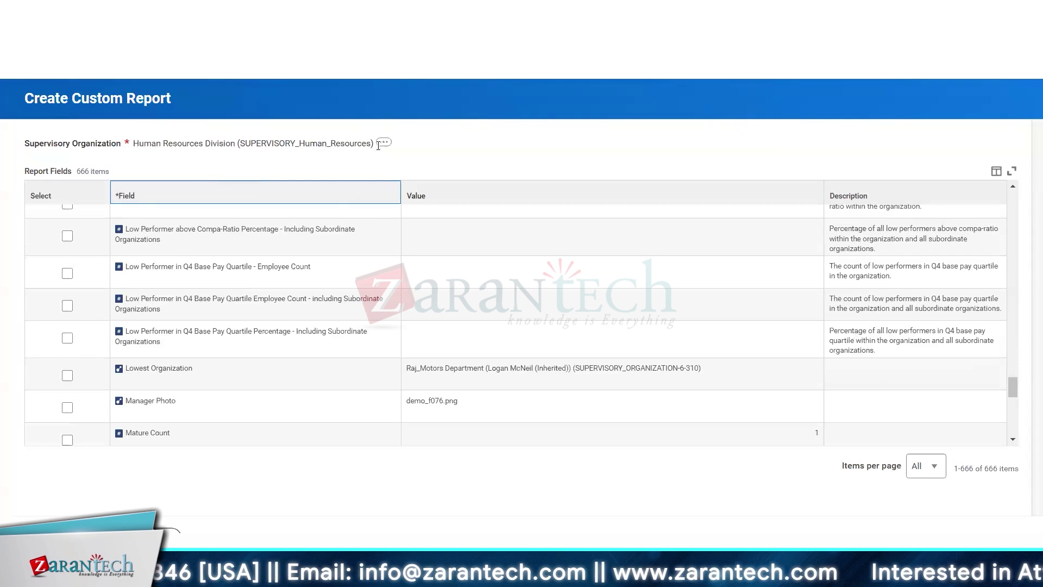
scroll(147, 350, down, 20)
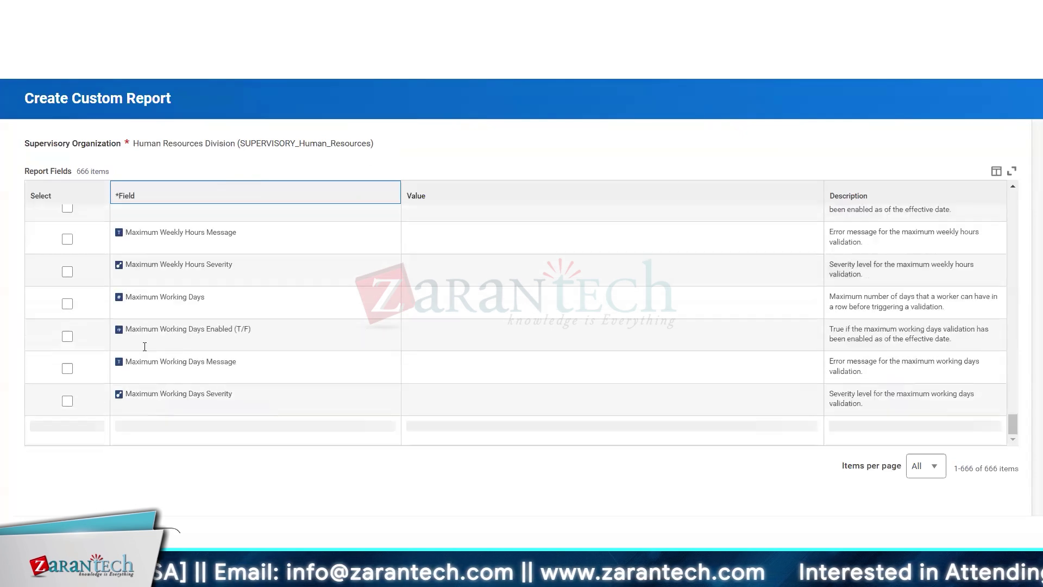
scroll(161, 342, down, 6)
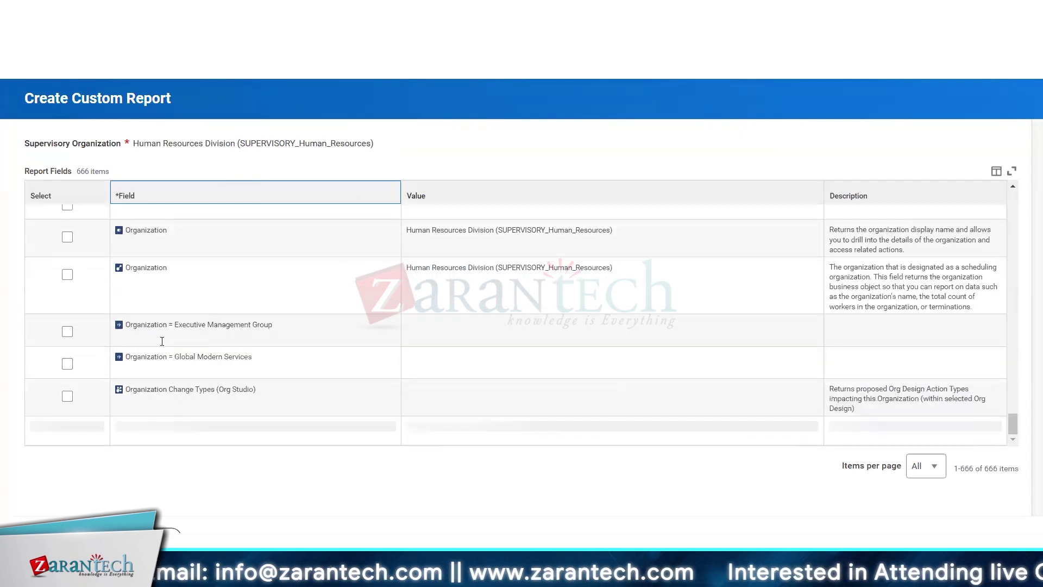
scroll(246, 298, up, 5)
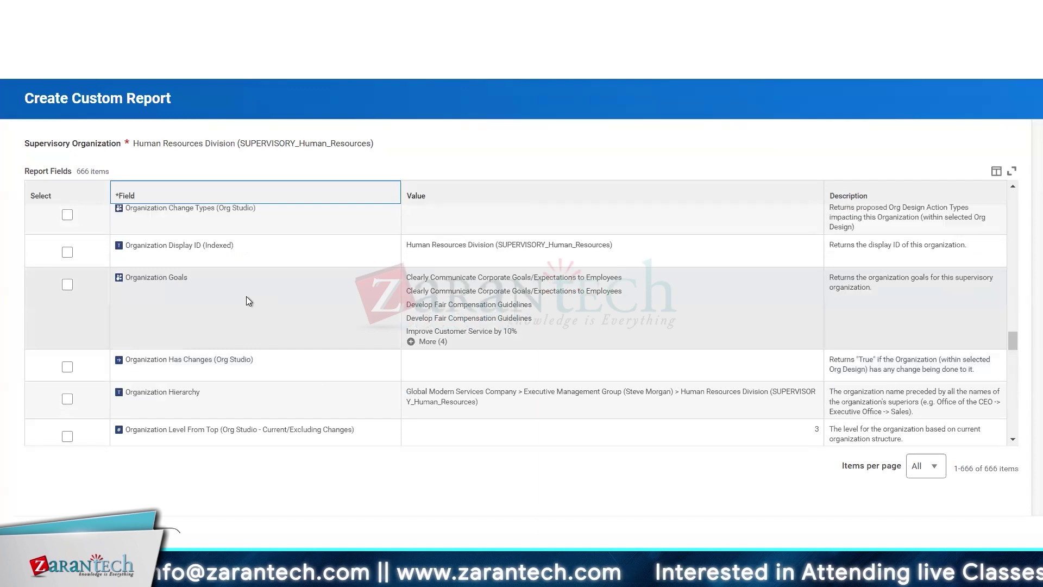
click(66, 344)
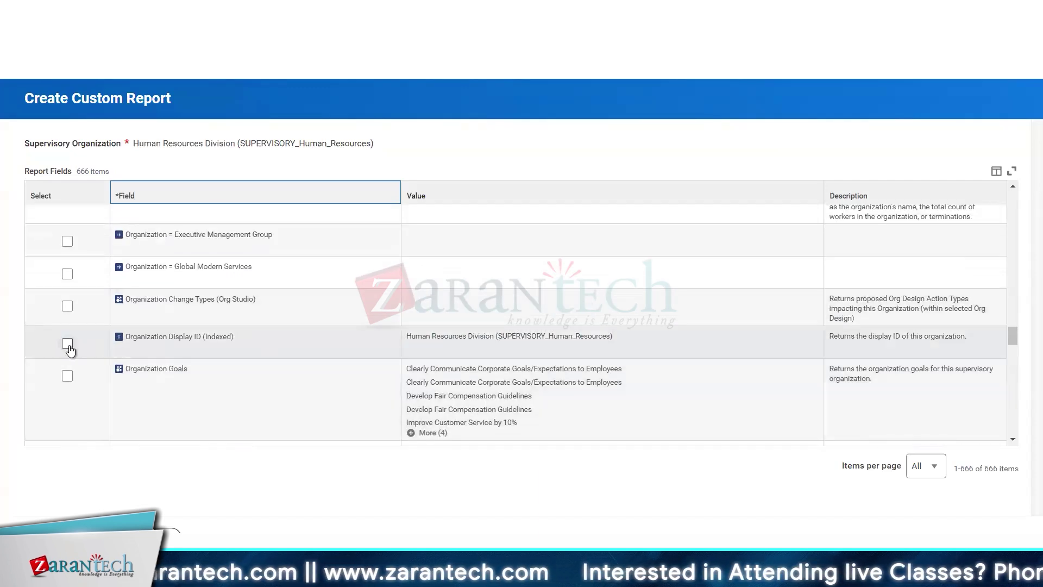
scroll(276, 341, up, 4)
scroll(275, 340, up, 1)
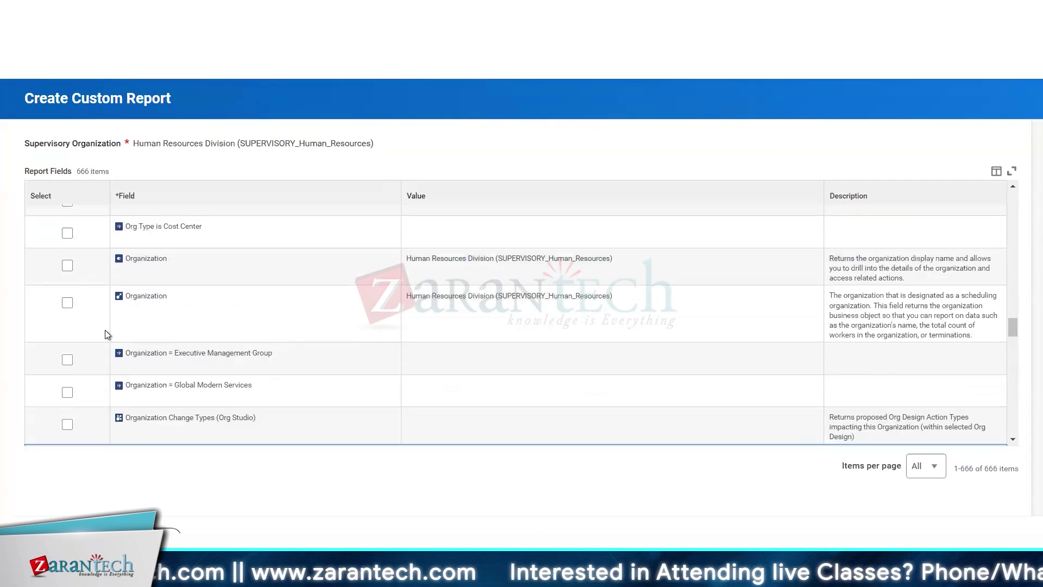
click(67, 306)
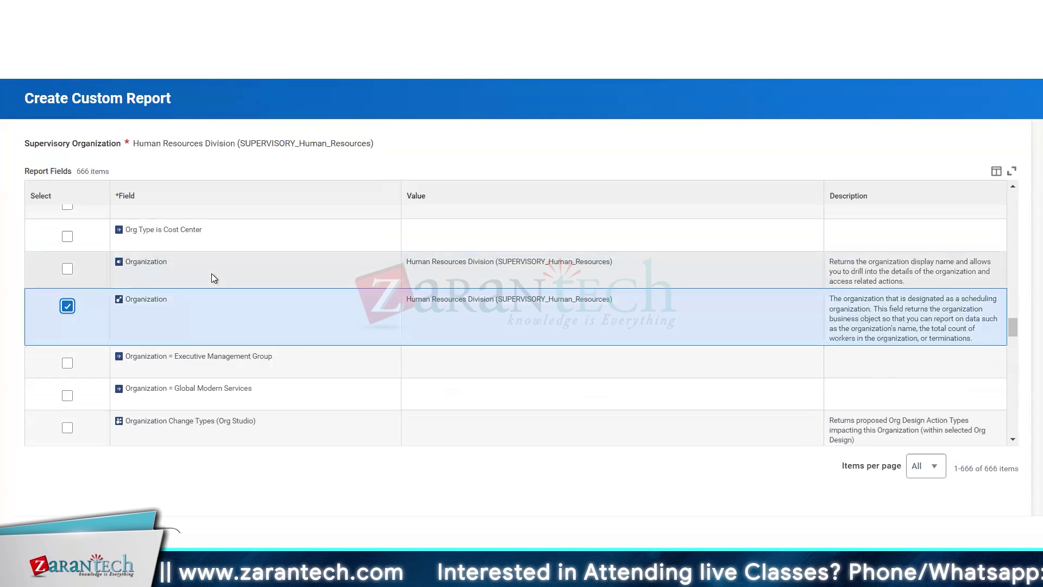
scroll(215, 274, up, 3)
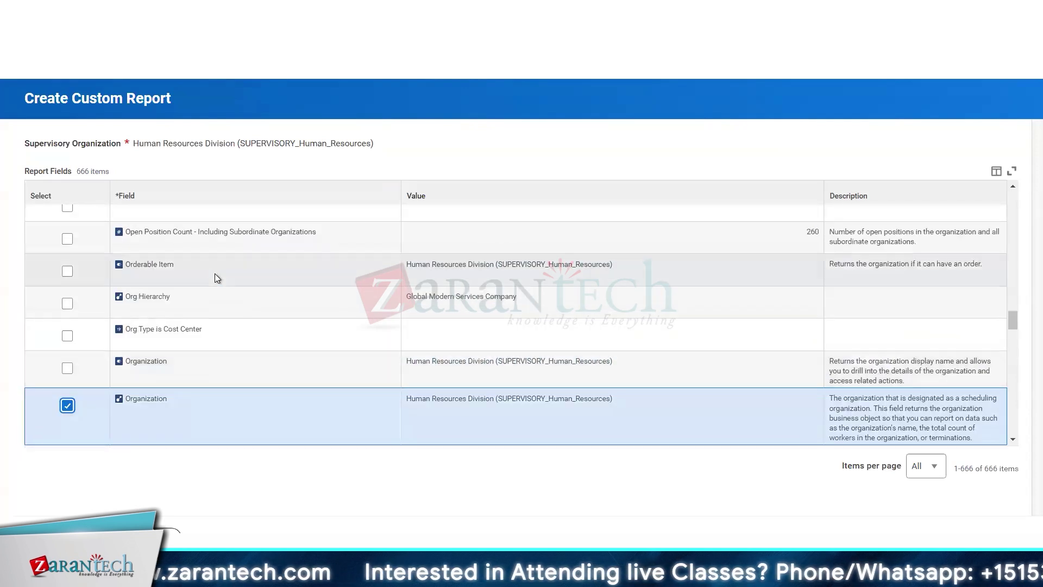
scroll(217, 278, down, 2)
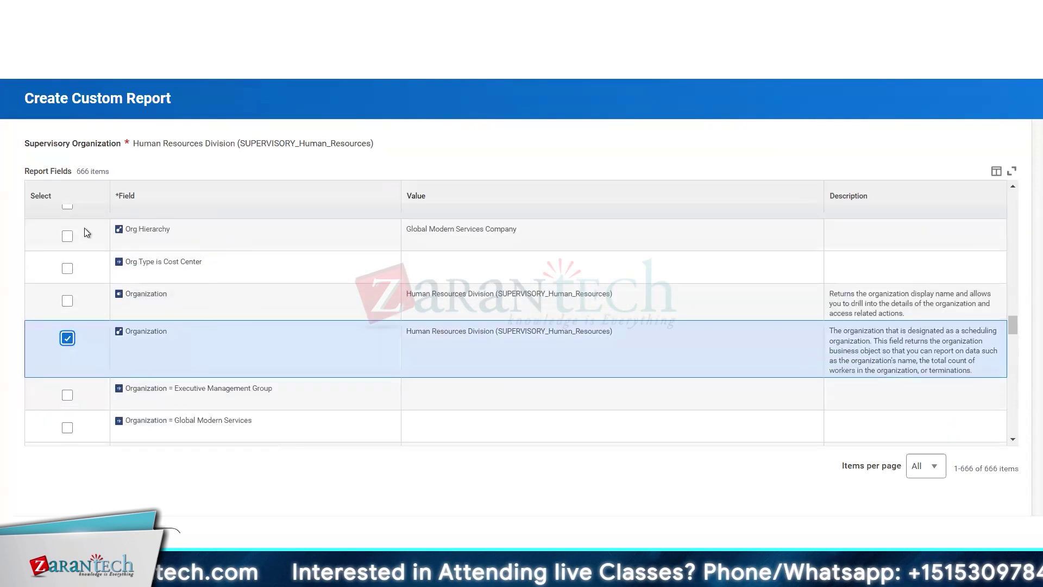
Look through the remaining report fields below the organization entries and continue to the report's setup
scroll(239, 318, down, 5)
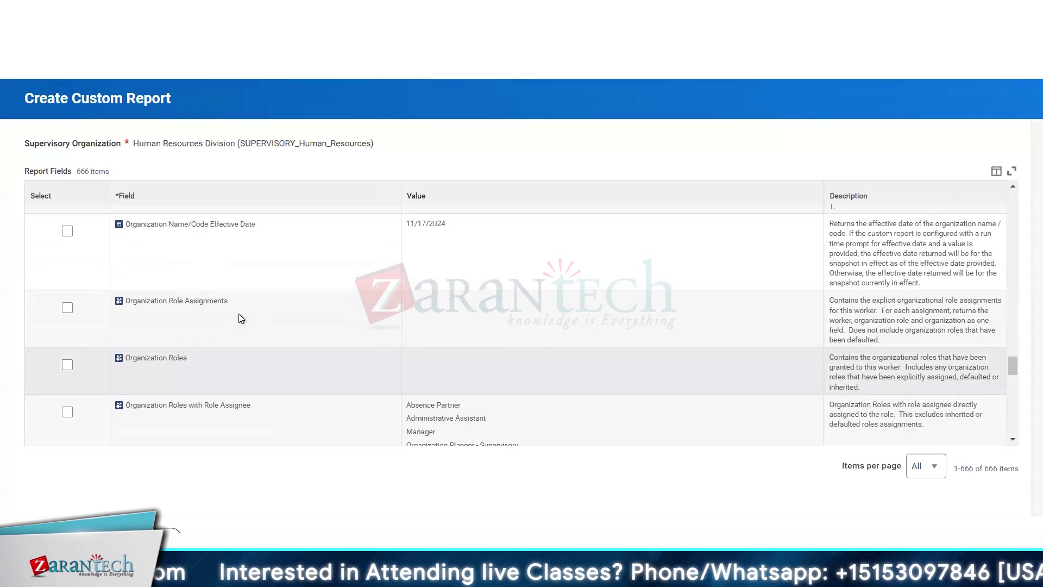
scroll(239, 318, down, 5)
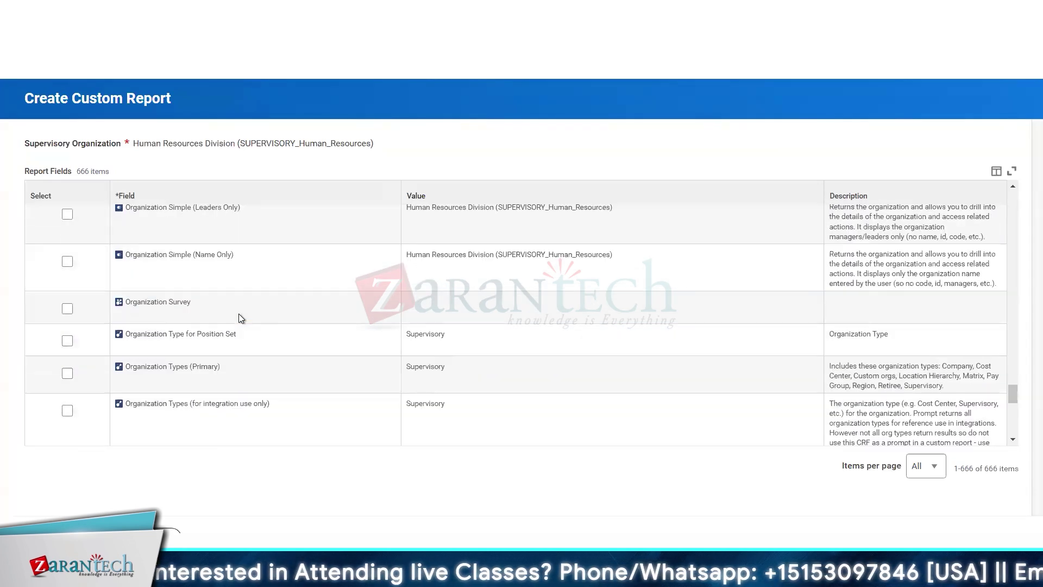
scroll(239, 318, down, 10)
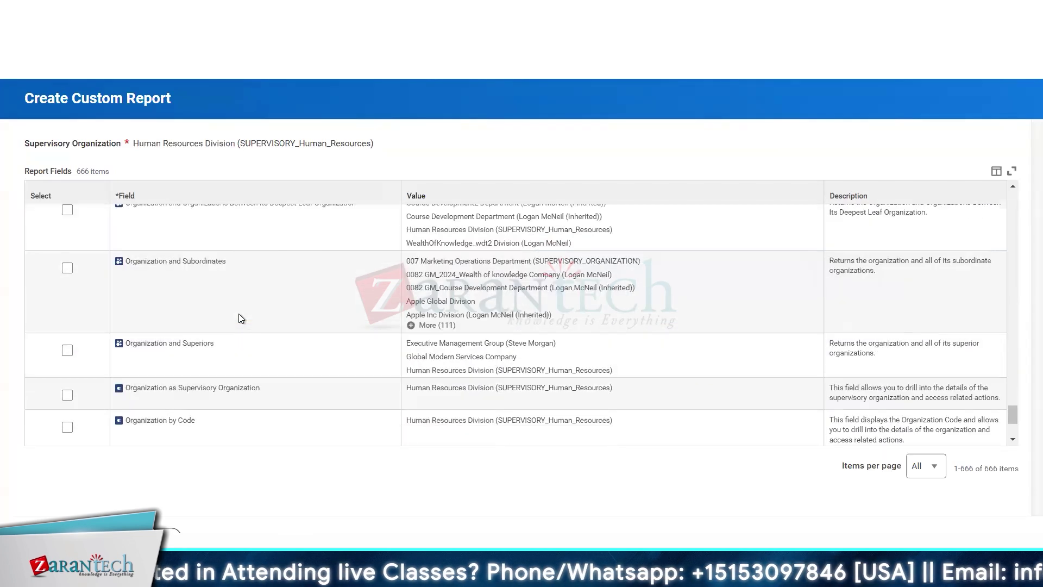
scroll(241, 318, down, 5)
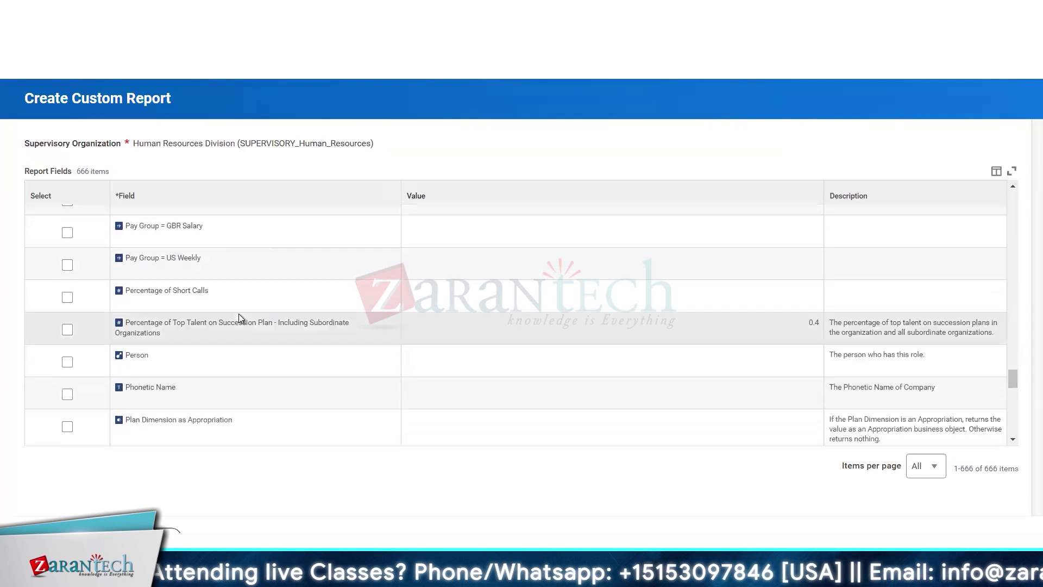
scroll(241, 318, down, 5)
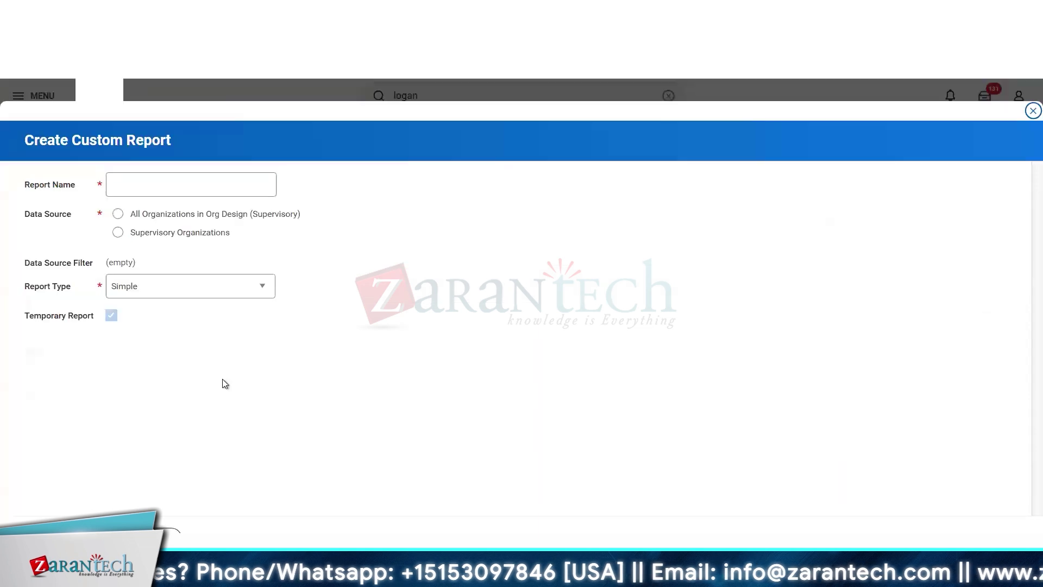
Create the custom report CR Supr ORG with the Advanced report type and the Supervisory Organizations data source
click(188, 286)
click(158, 331)
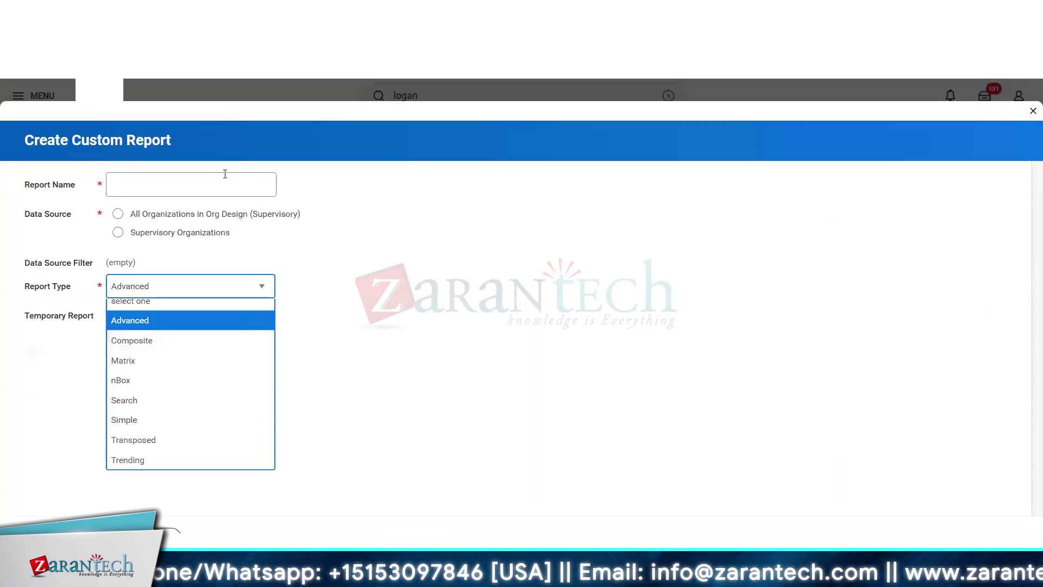
click(193, 187)
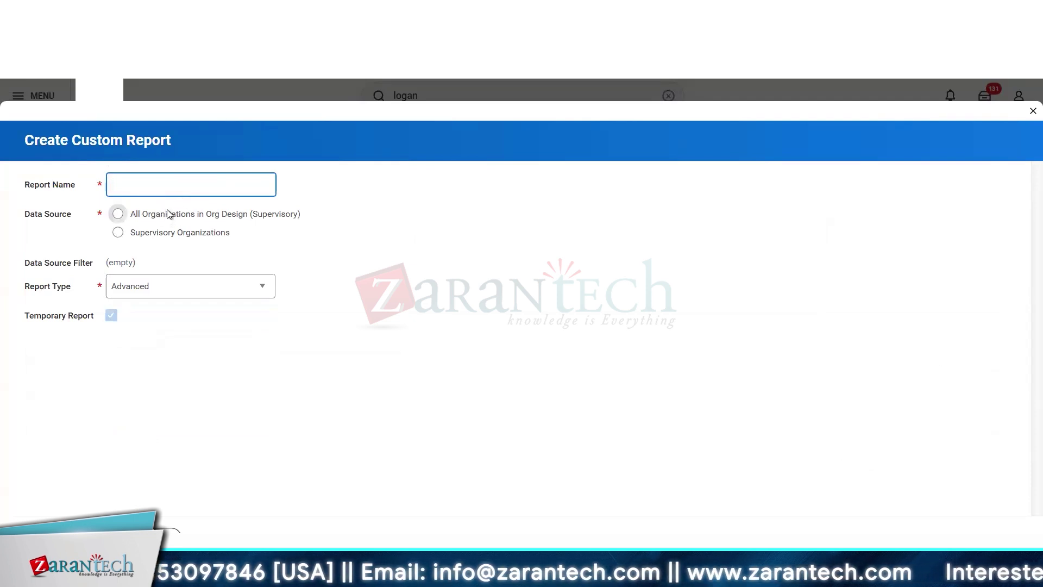
click(118, 233)
click(173, 186)
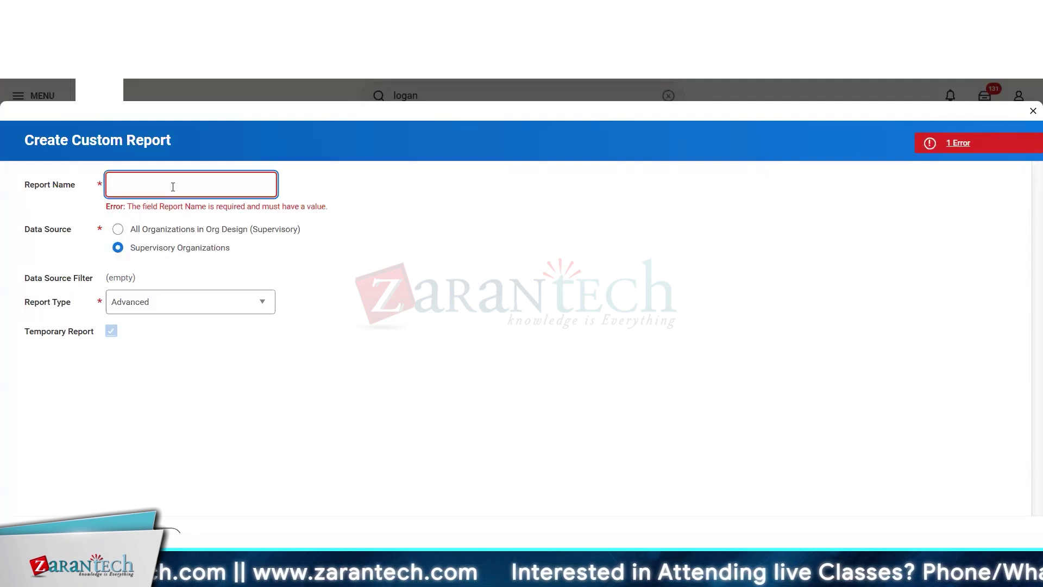
text(CR)
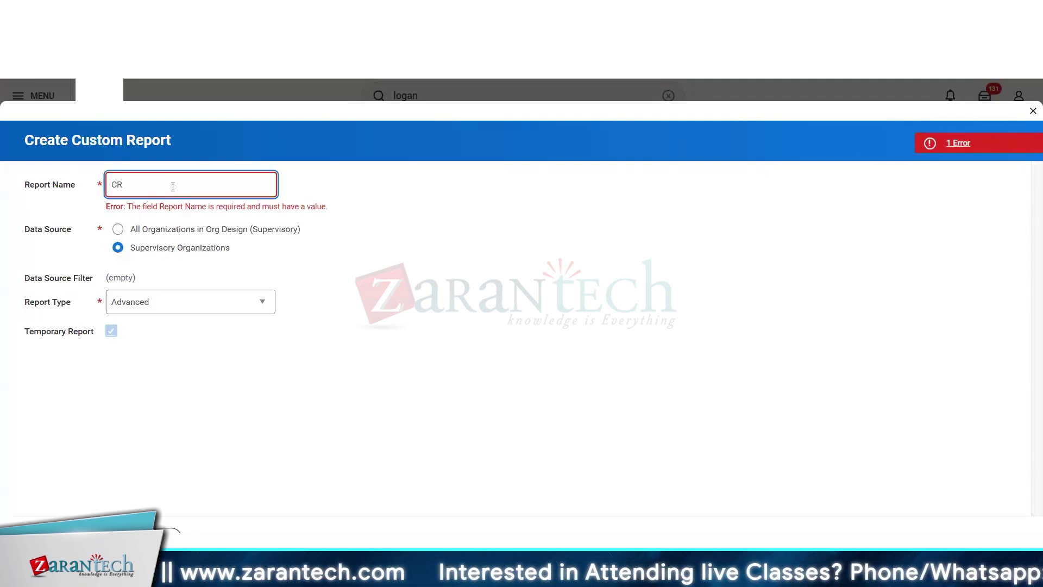
text( Supr)
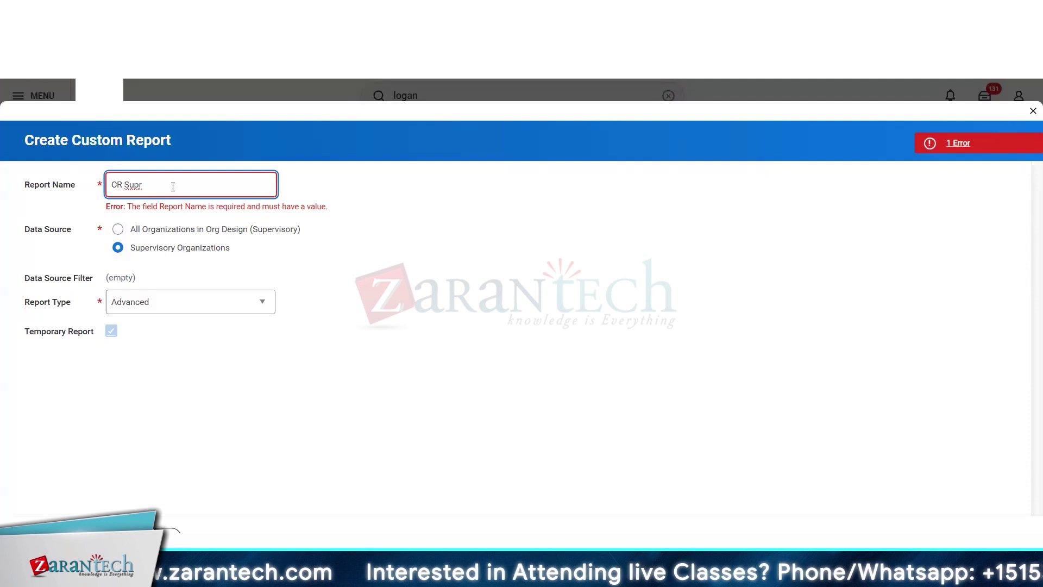
text( ORG)
click(490, 279)
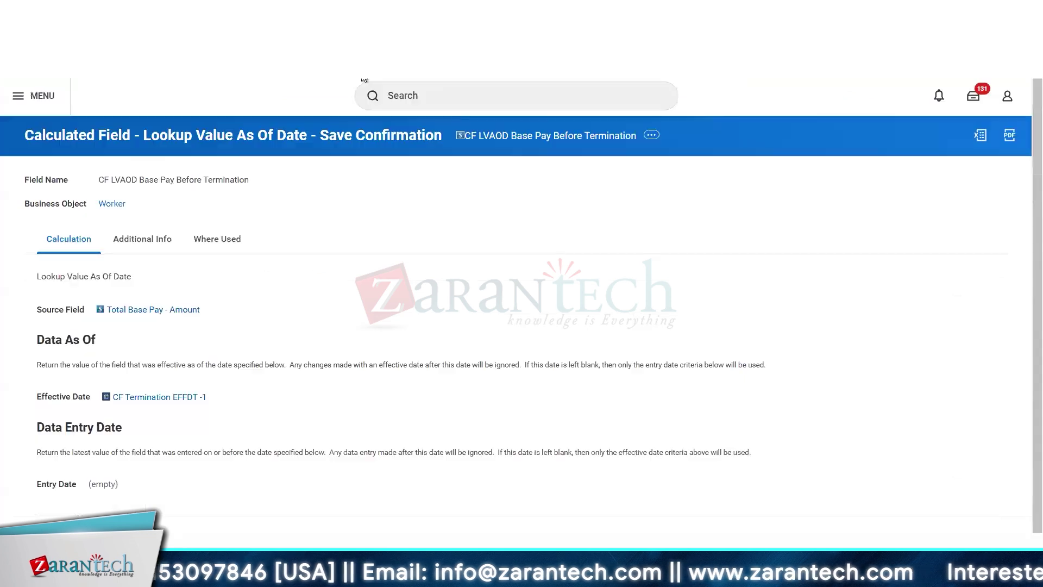
Search for "log" and open the profile of the worker in the Human Resources Division
click(427, 99)
text(log)
key(Return)
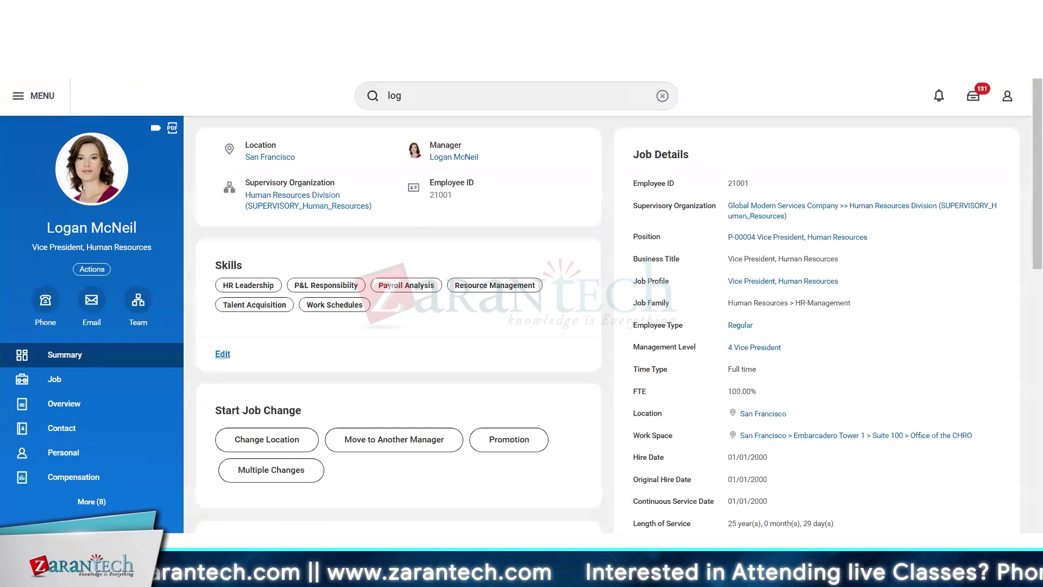
Return to the CR Supr ORG report definition and review its temporary report notice, data source and columns
click(174, 15)
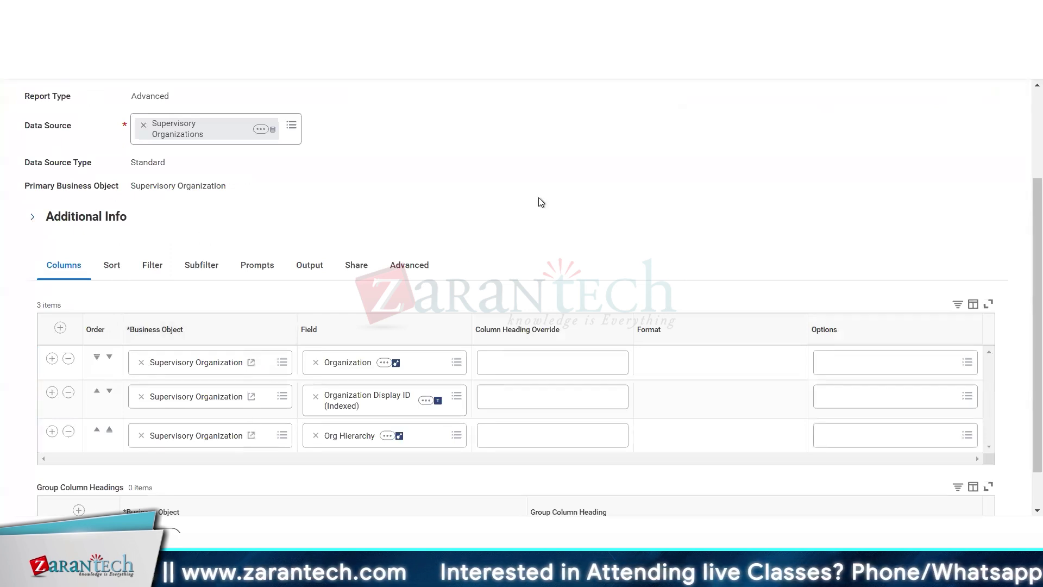
scroll(541, 202, down, 1)
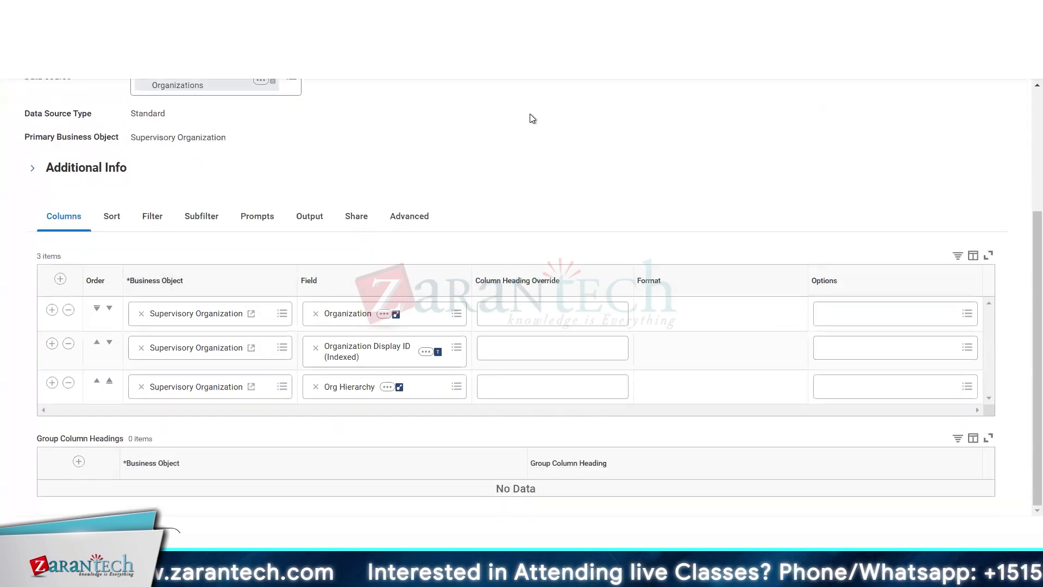
scroll(364, 253, up, 4)
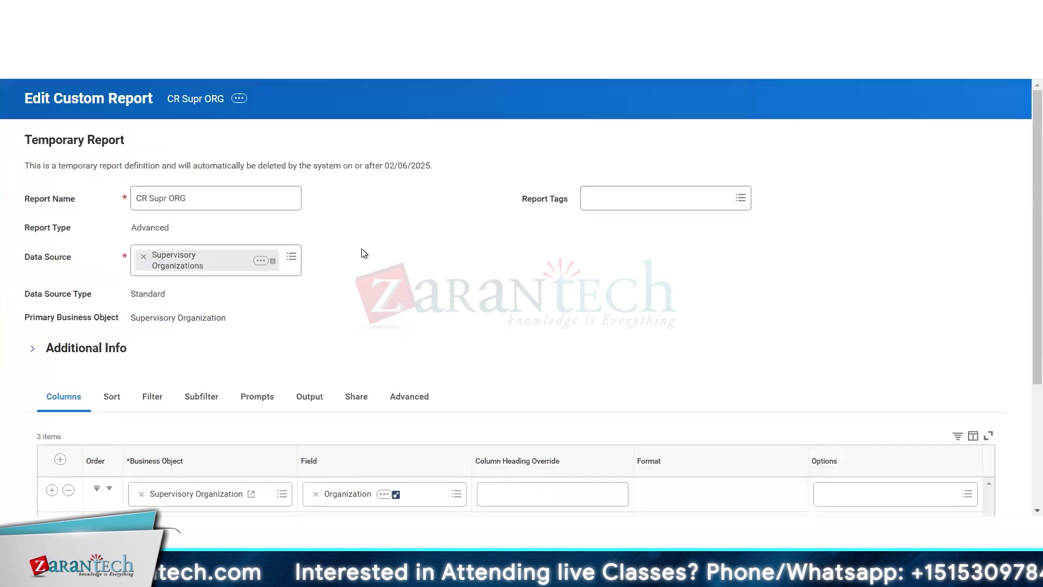
scroll(377, 375, down, 4)
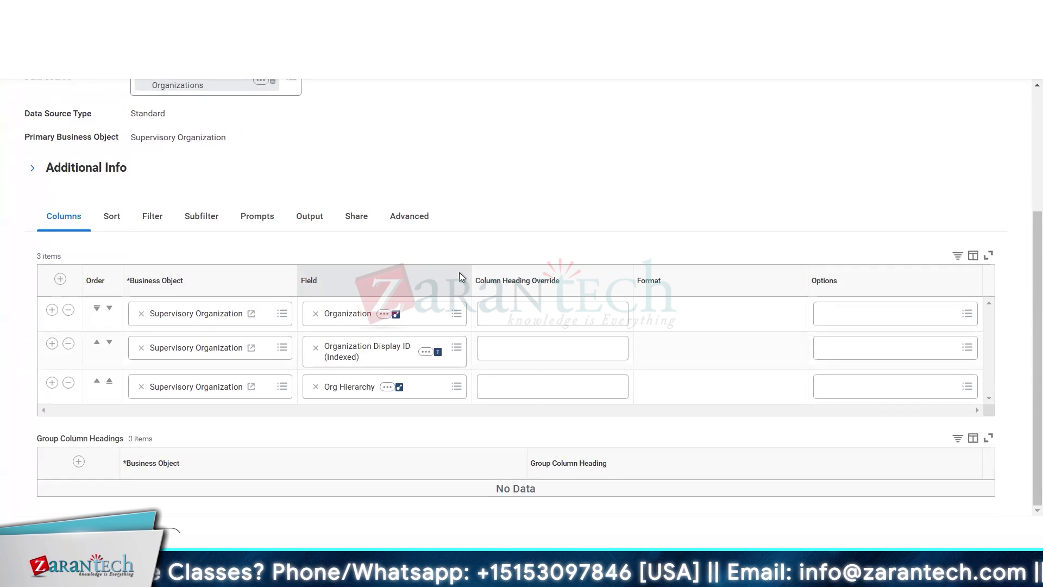
Check the Create Custom Report slide and bring up the Last Base Pay - Amount calculated field
key(alt+Tab)
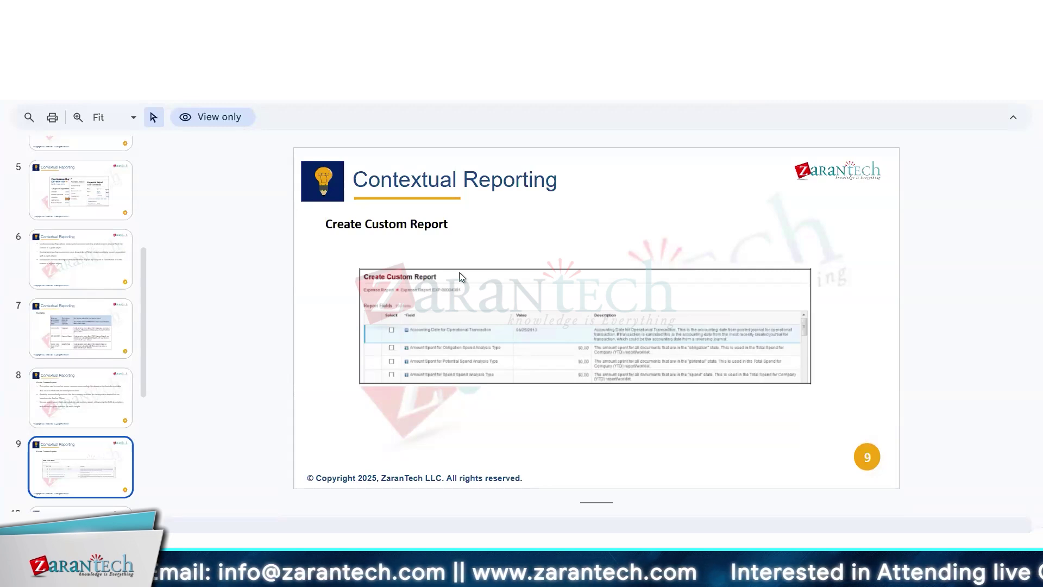
key(alt+Tab)
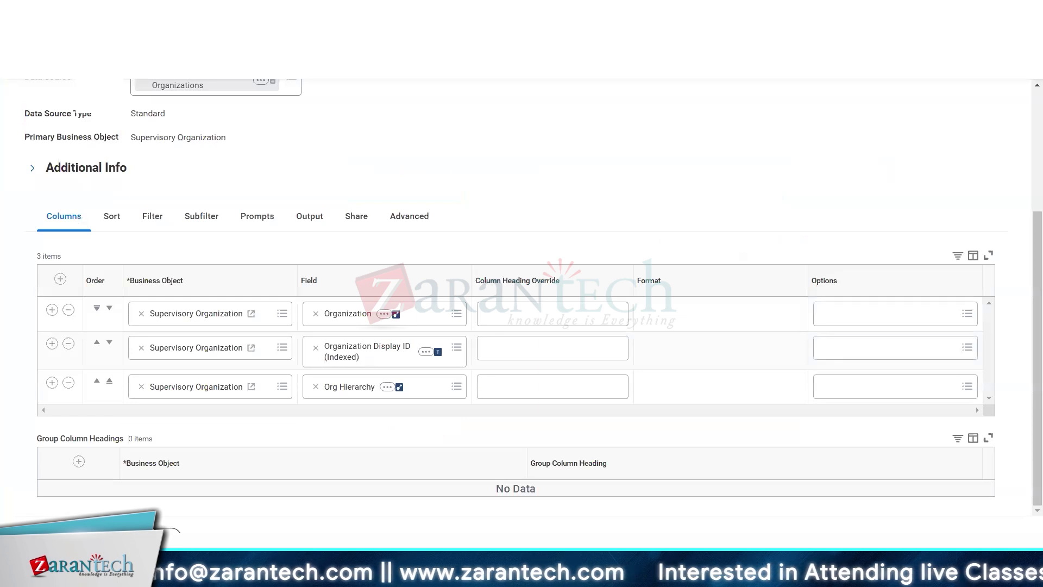
key(ctrl+Tab)
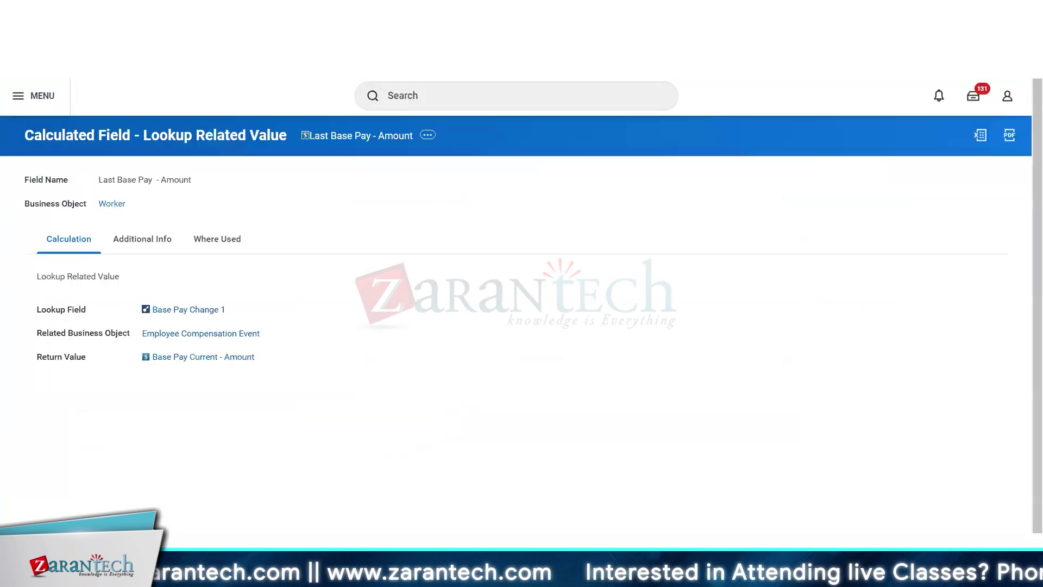
Search for "log", open the worker's profile and show the organizations listed under their job information
click(440, 93)
text(log)
click(414, 130)
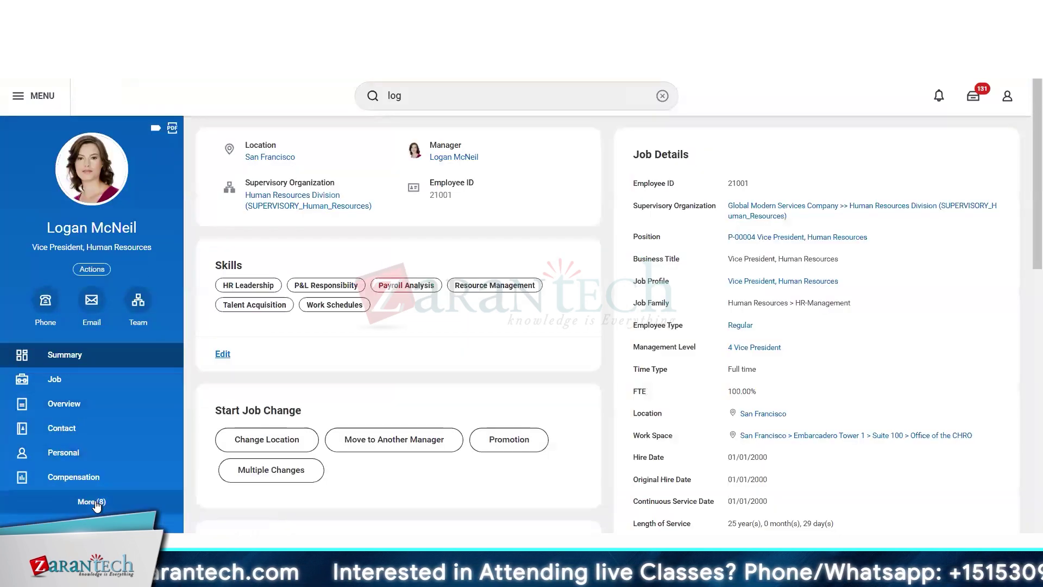
click(93, 501)
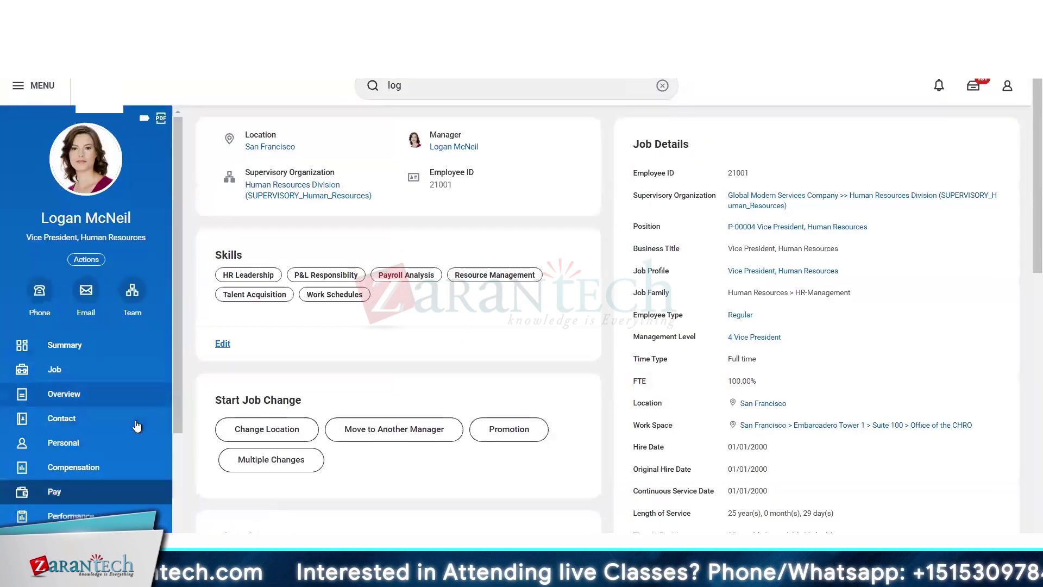
scroll(135, 421, down, 3)
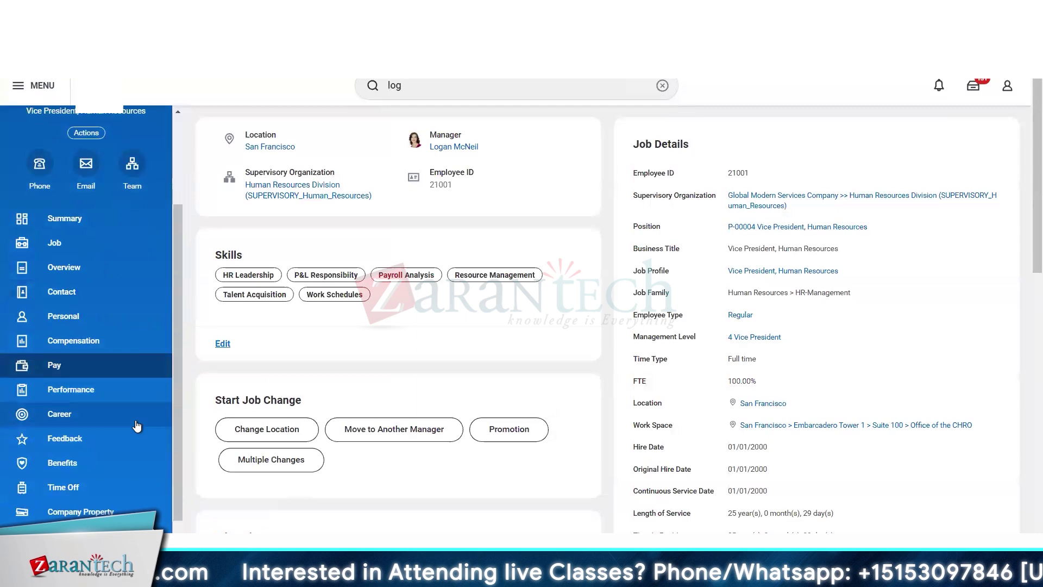
click(65, 242)
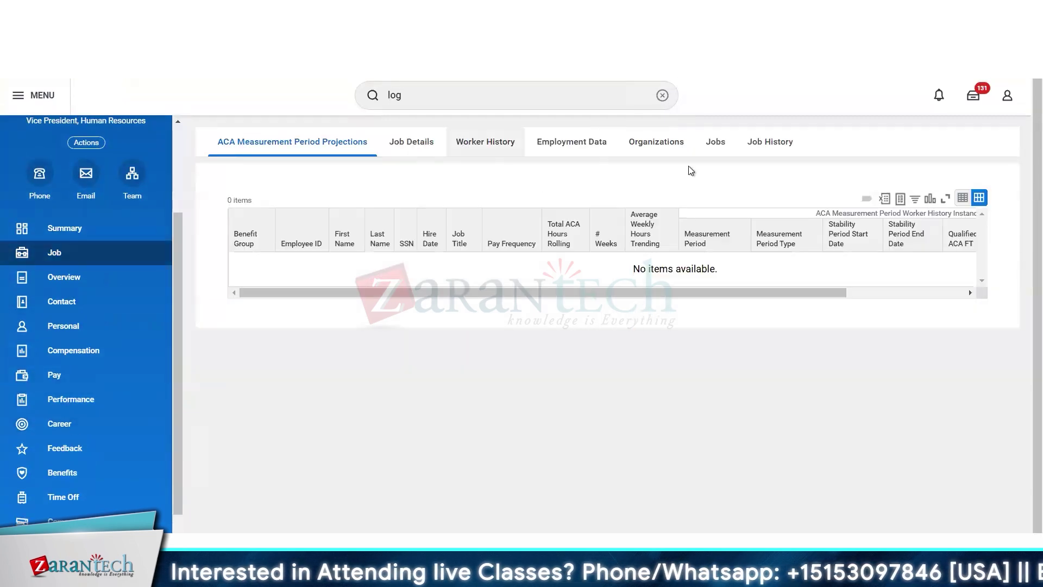
click(713, 150)
click(654, 143)
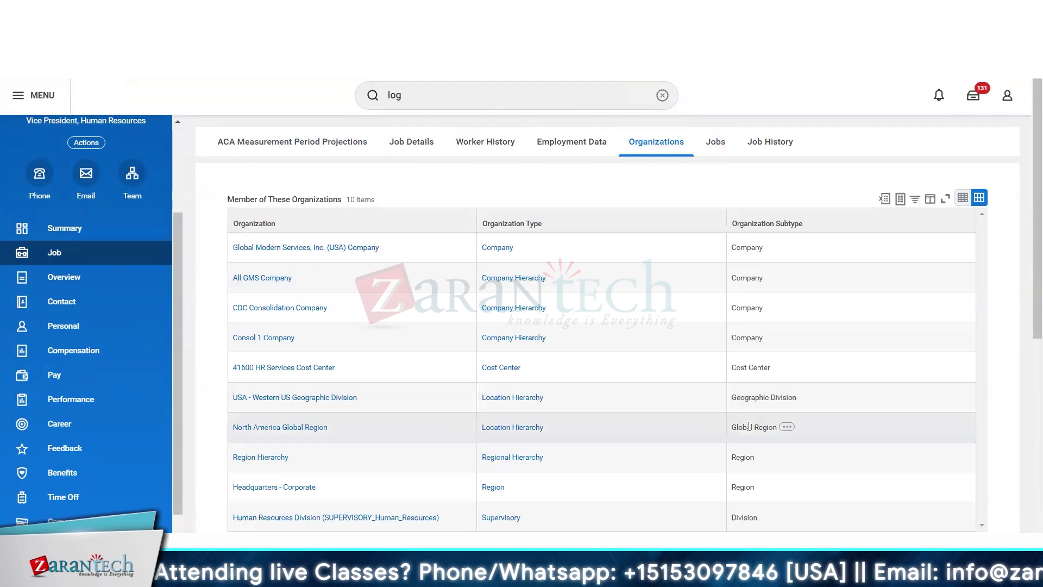
Open the related reports of the 41600 HR Services Cost Center in a new tab and decline the session restore
mouse_move(344, 368)
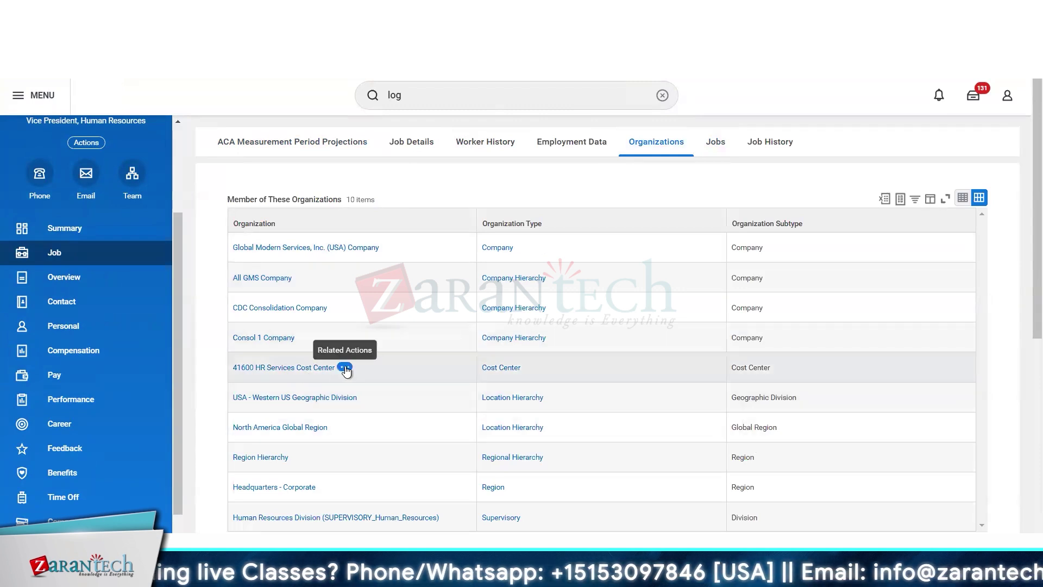
click(345, 368)
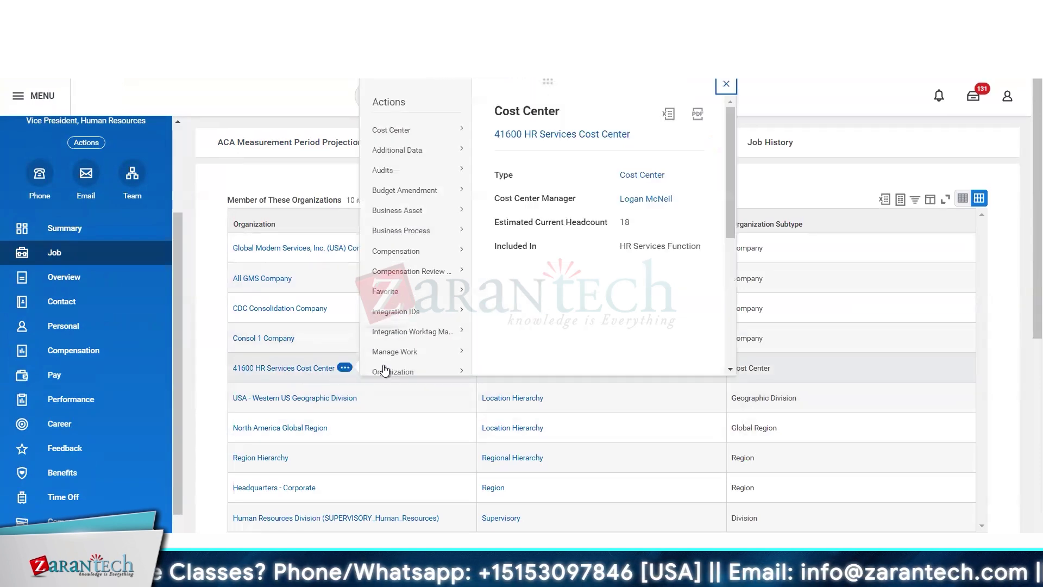
mouse_move(416, 263)
scroll(416, 264, down, 5)
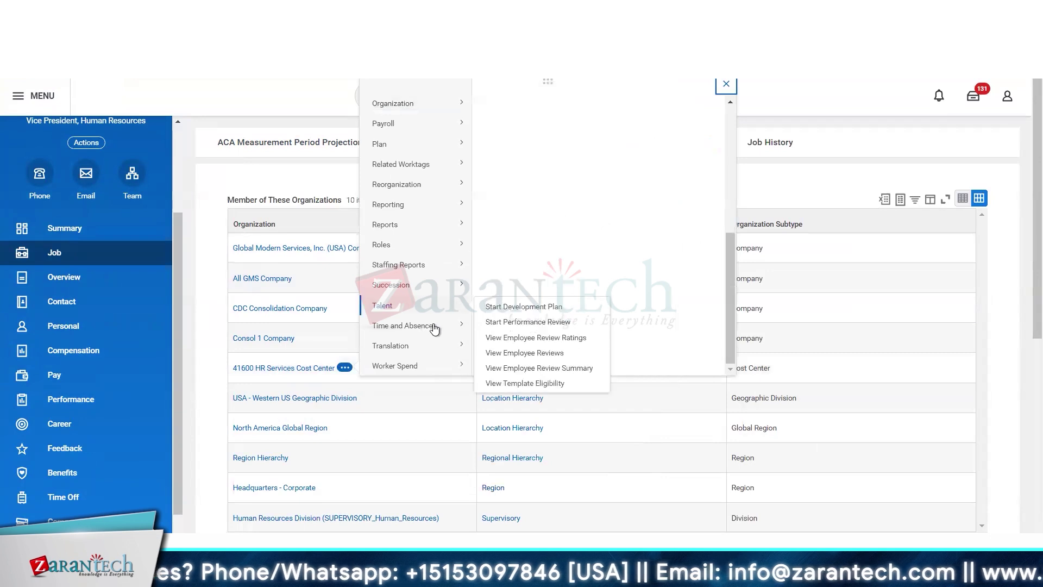
mouse_move(427, 234)
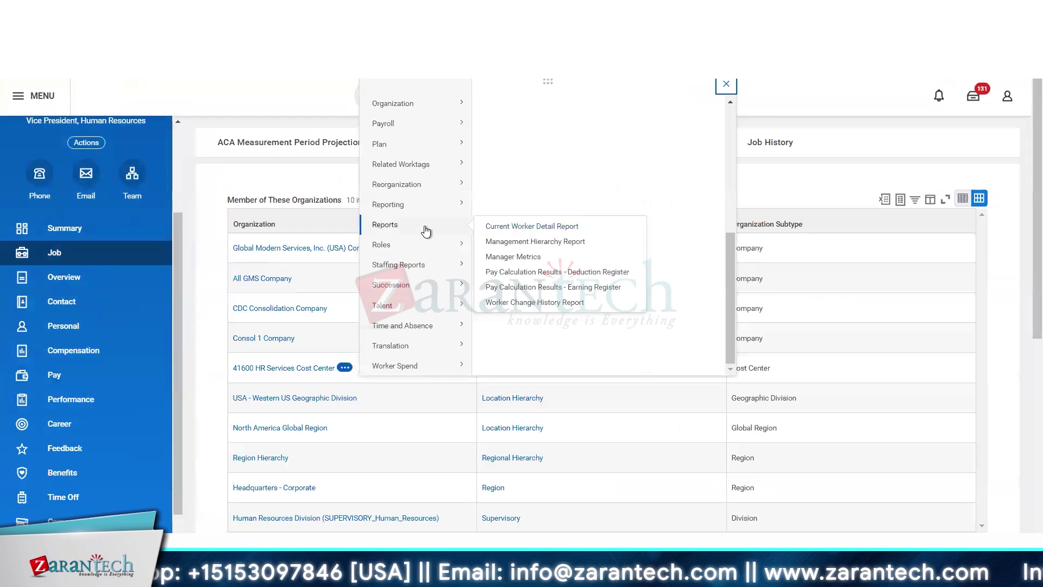
mouse_move(423, 210)
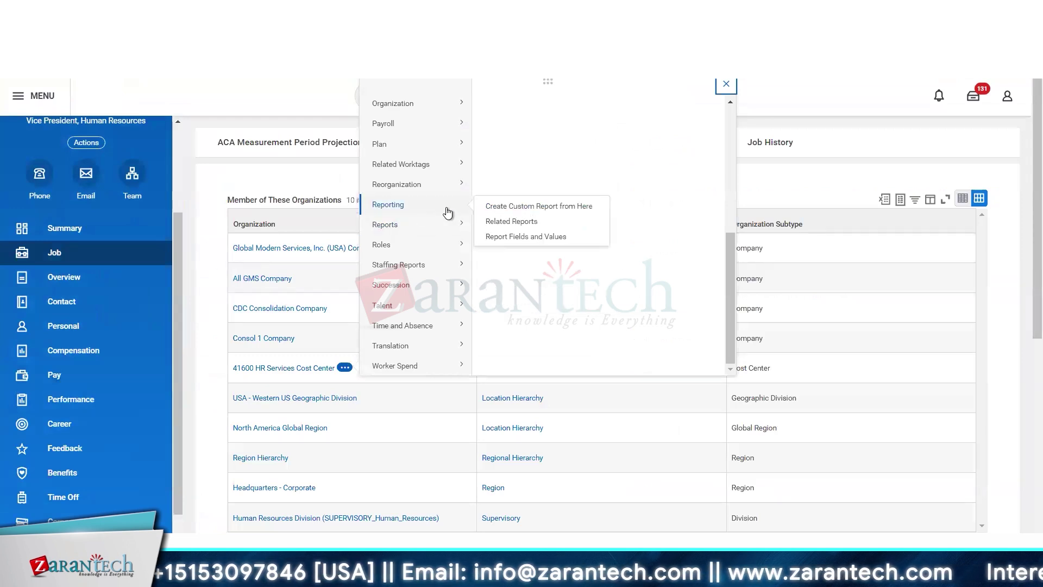
right_click(516, 226)
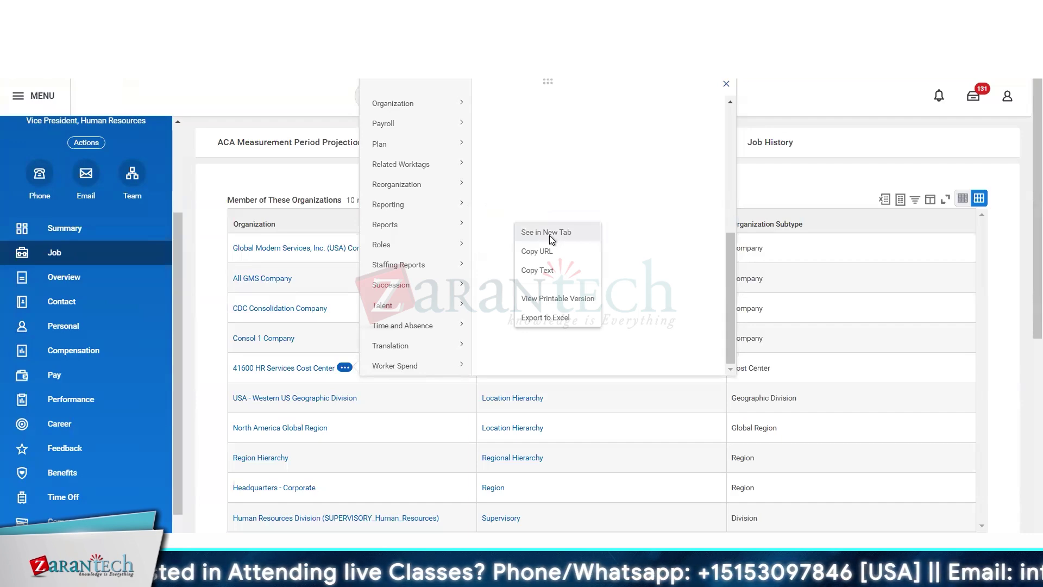
click(549, 236)
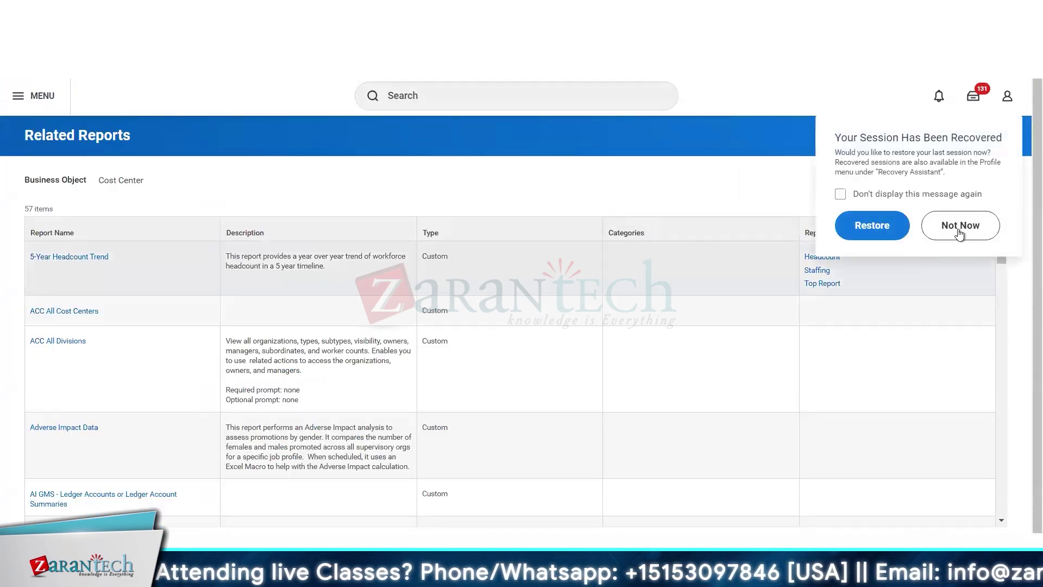
click(957, 225)
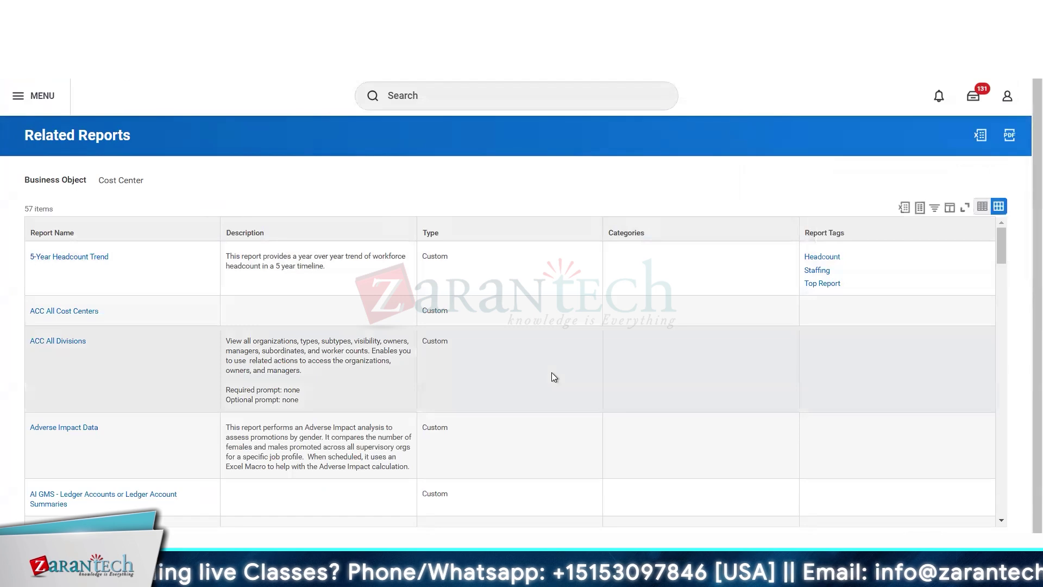
Examine the list of related reports for the Cost Center business object, including their types, descriptions and report tags
scroll(554, 376, down, 5)
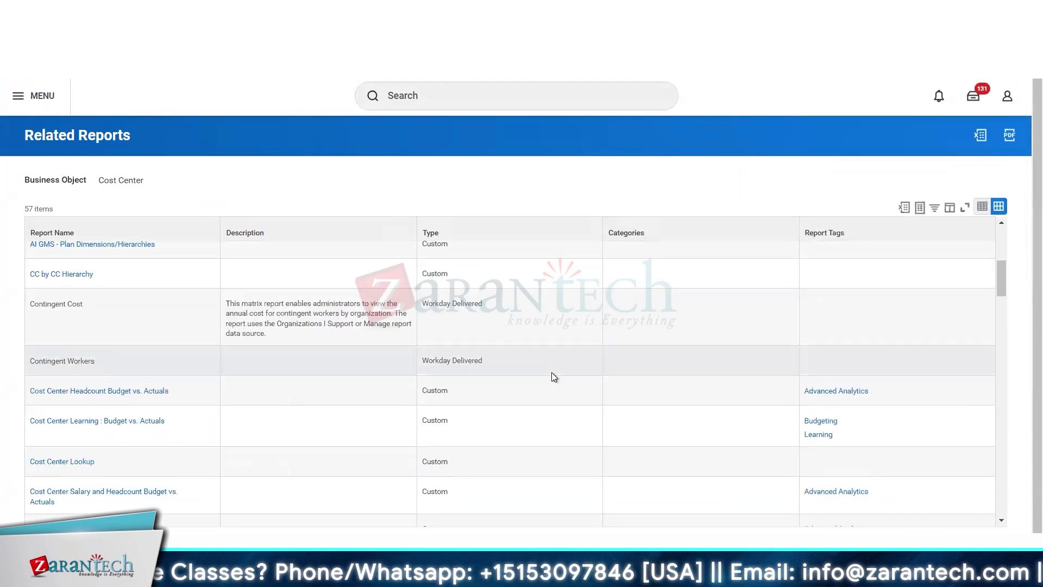
scroll(553, 376, down, 3)
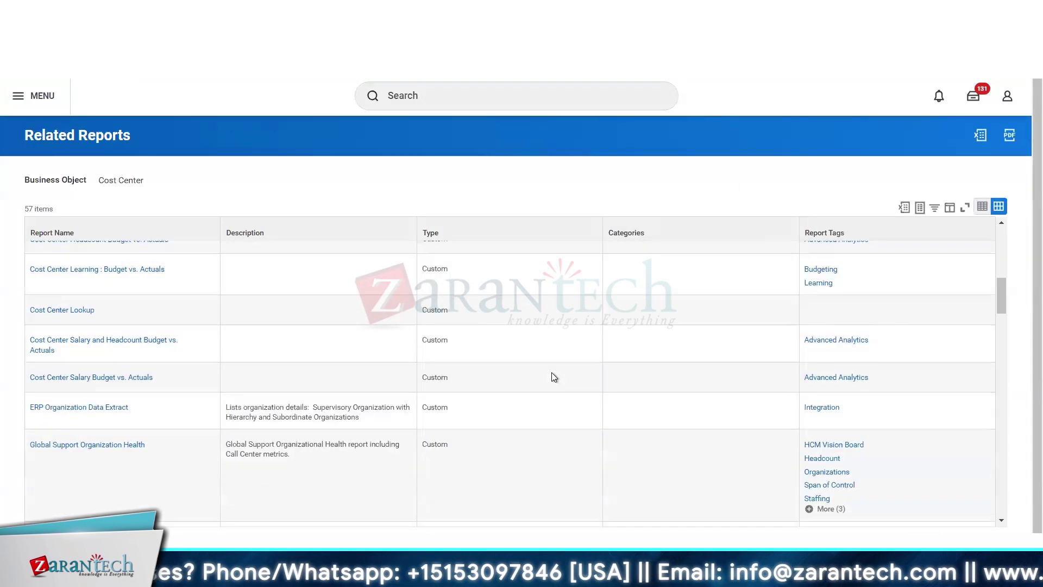
scroll(553, 377, down, 5)
scroll(554, 376, down, 8)
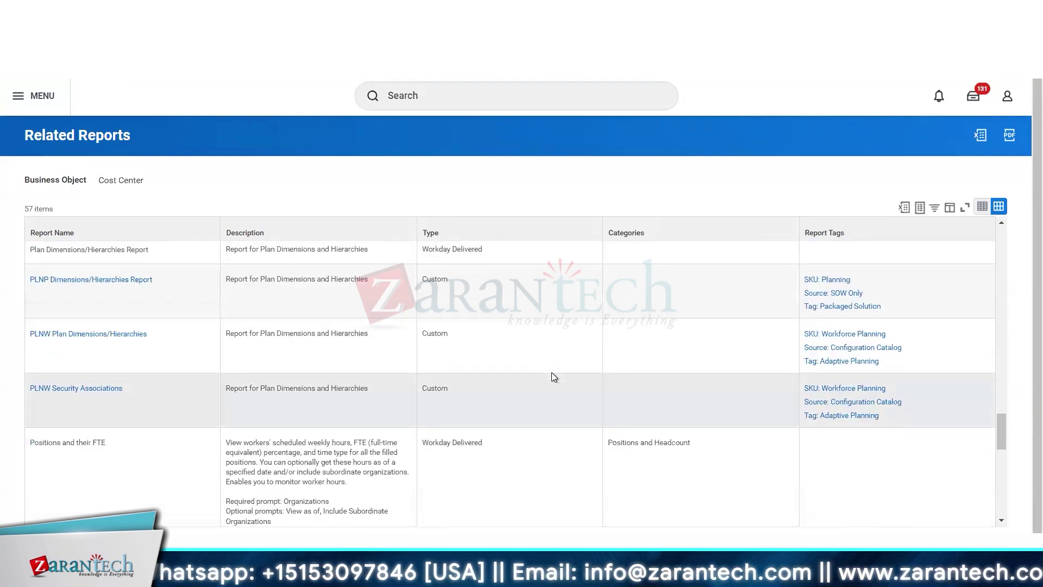
scroll(554, 377, down, 3)
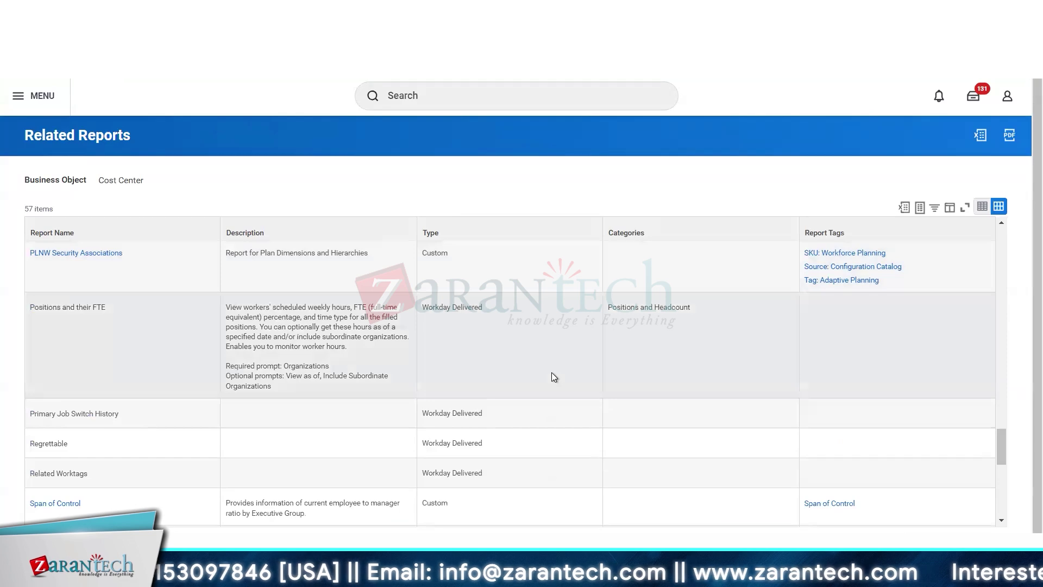
scroll(553, 376, down, 10)
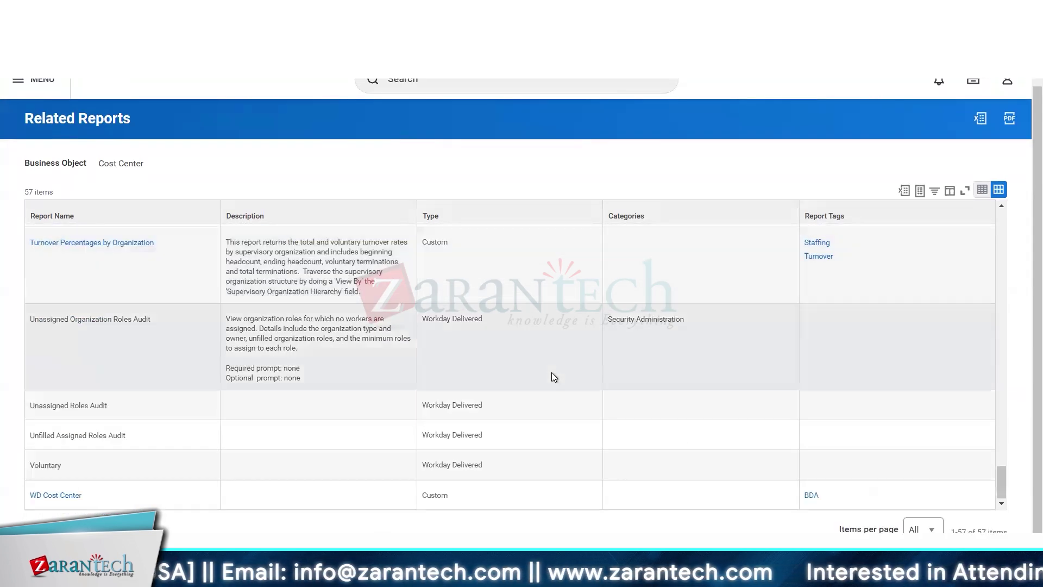
scroll(553, 374, up, 5)
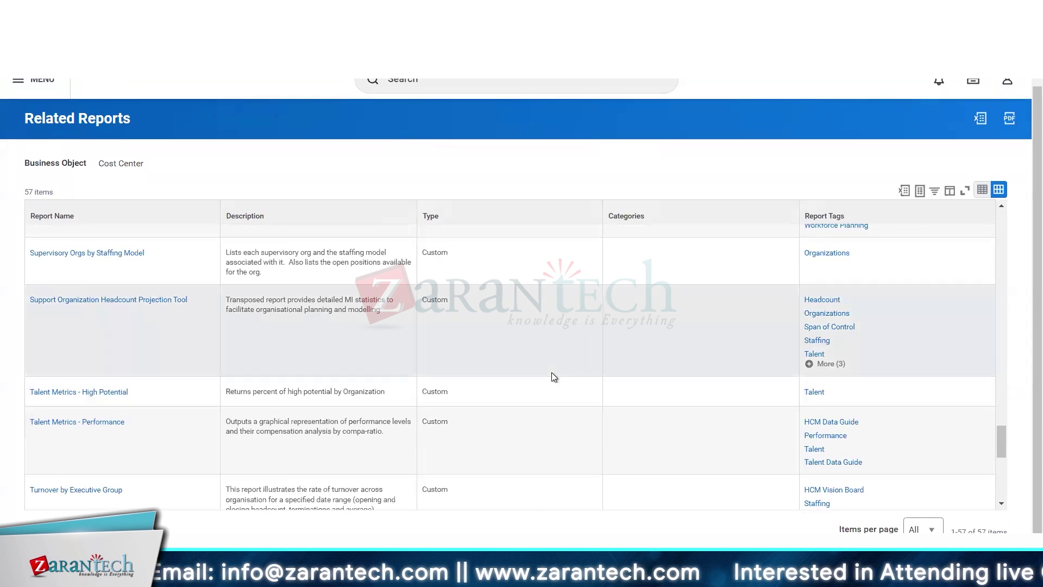
scroll(553, 376, up, 5)
scroll(554, 377, up, 5)
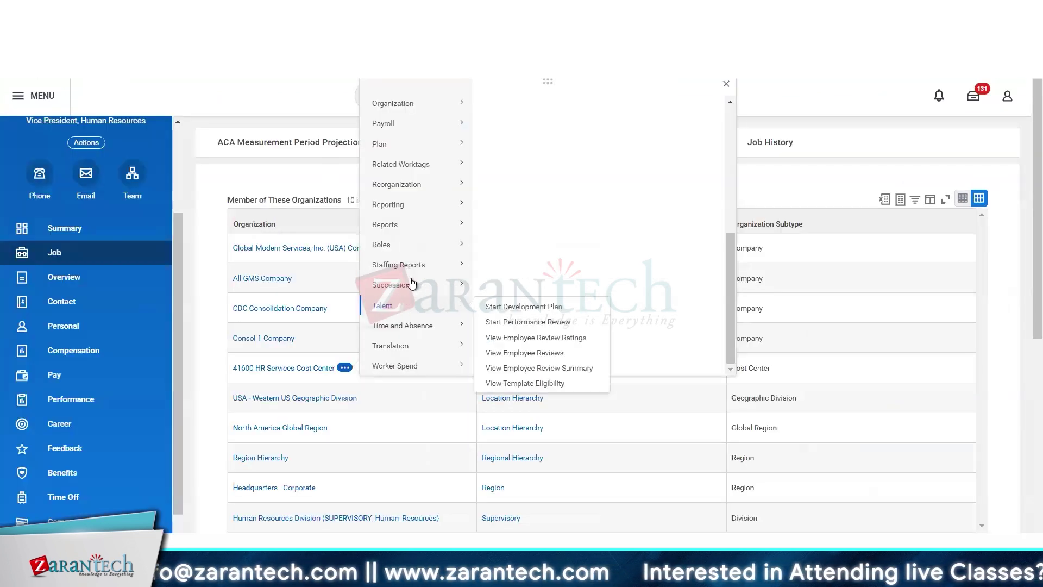
Revisit the cost center's reporting actions and check the business object on its Related Reports page
mouse_move(421, 212)
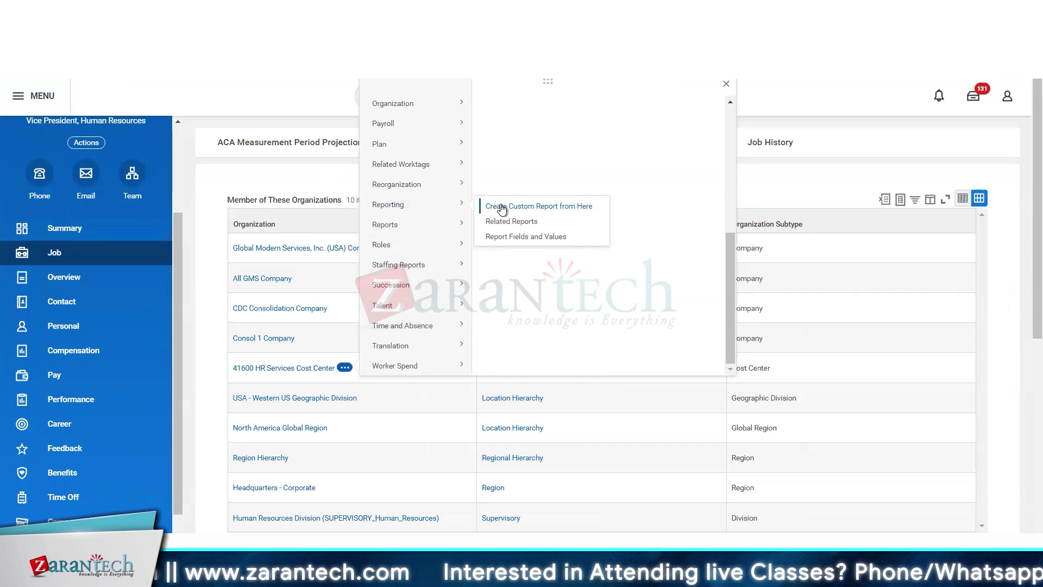
click(512, 221)
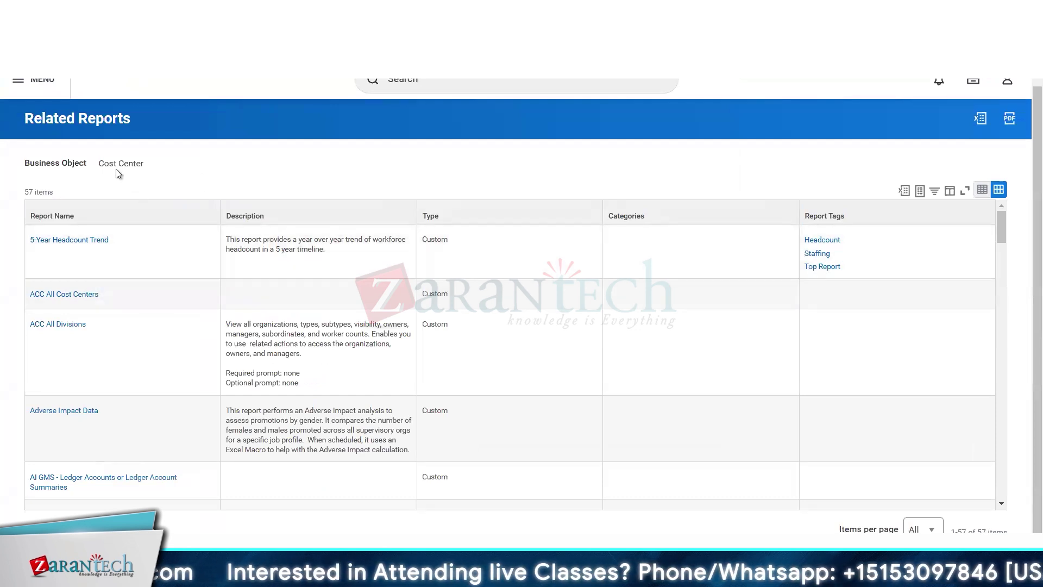
click(258, 12)
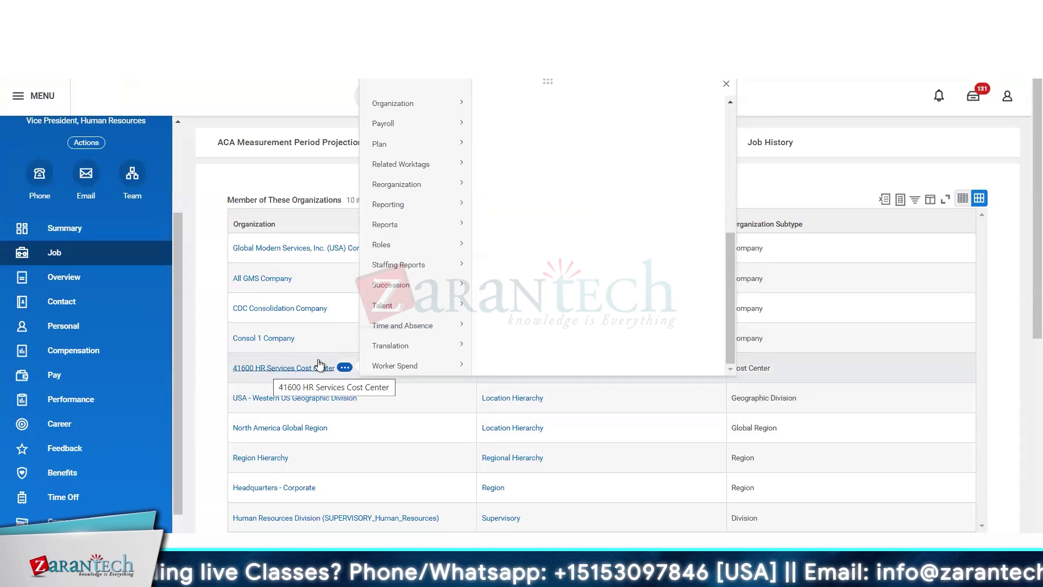
Open Report Fields and Values for the 41600 HR Services Cost Center in a new tab, then close its related actions
mouse_move(396, 363)
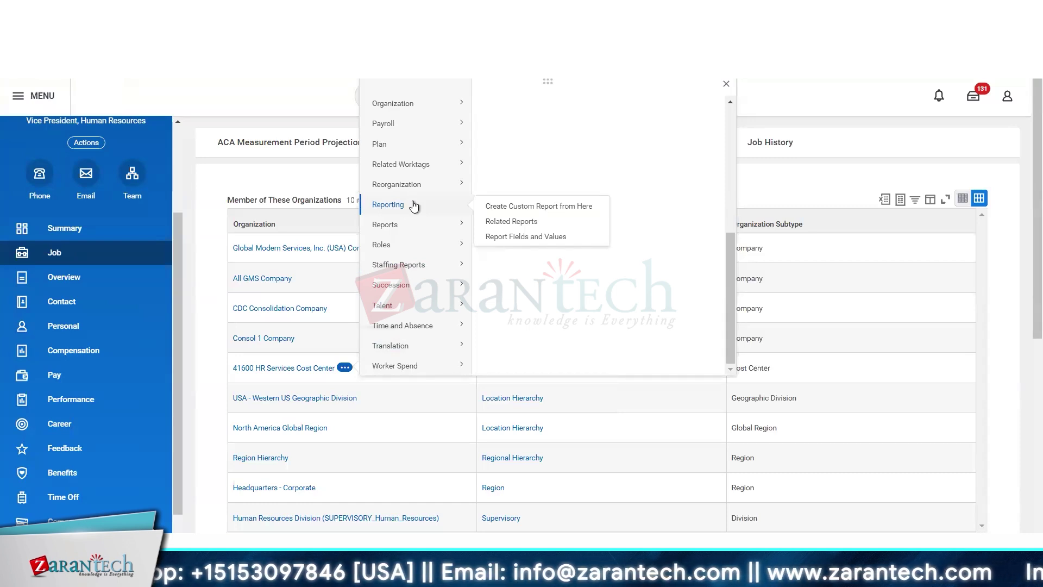
right_click(518, 242)
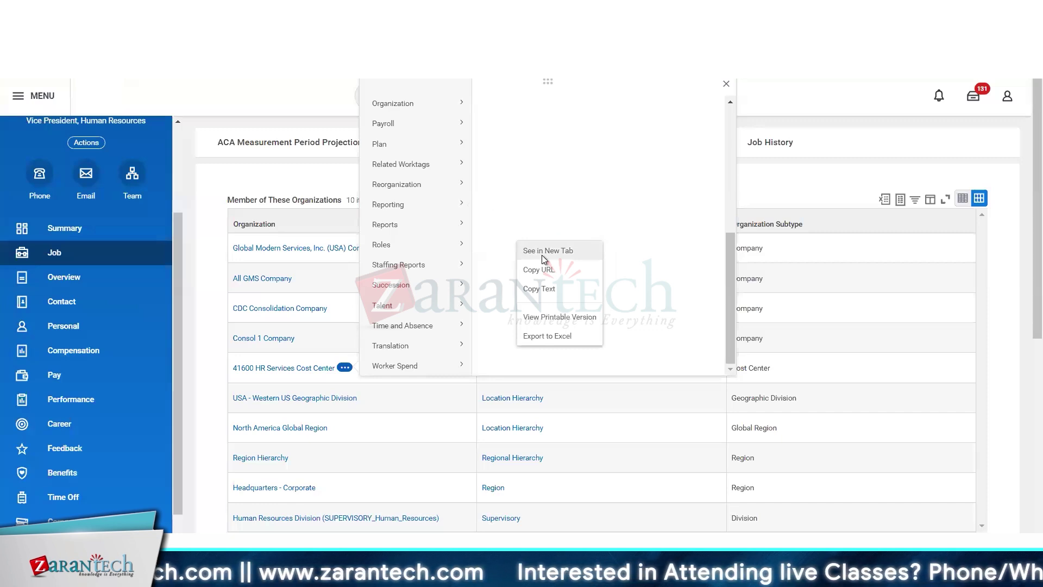
click(542, 254)
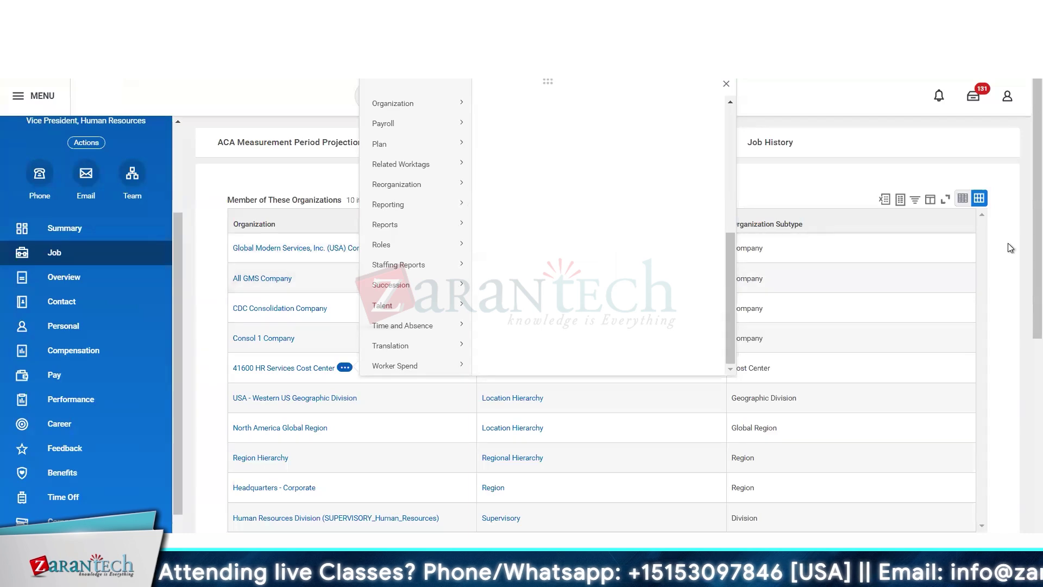
click(1010, 247)
Review the organizations the worker belongs to and those the worker manages or leads
scroll(722, 350, down, 5)
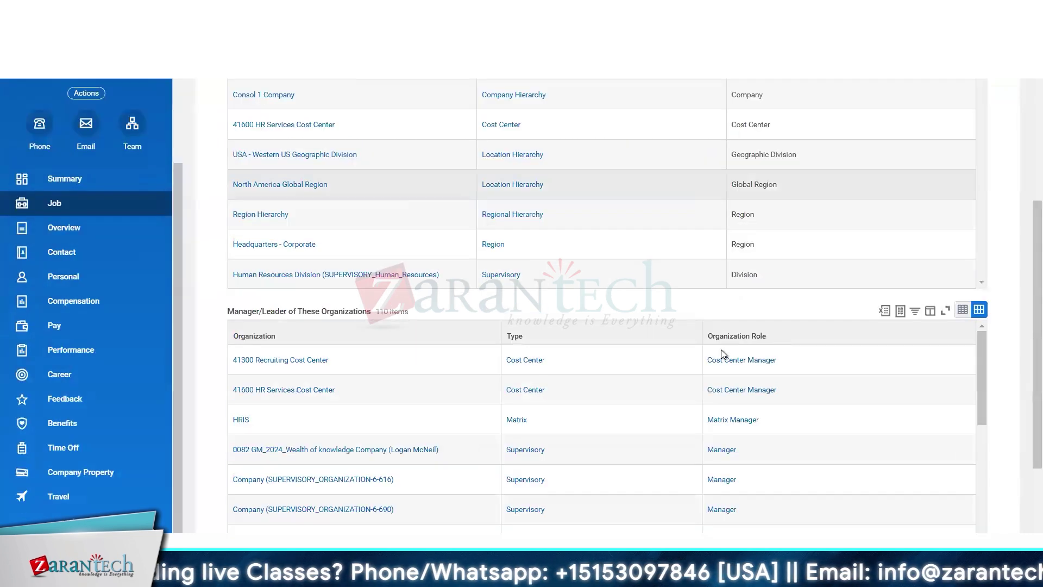
scroll(698, 222, up, 3)
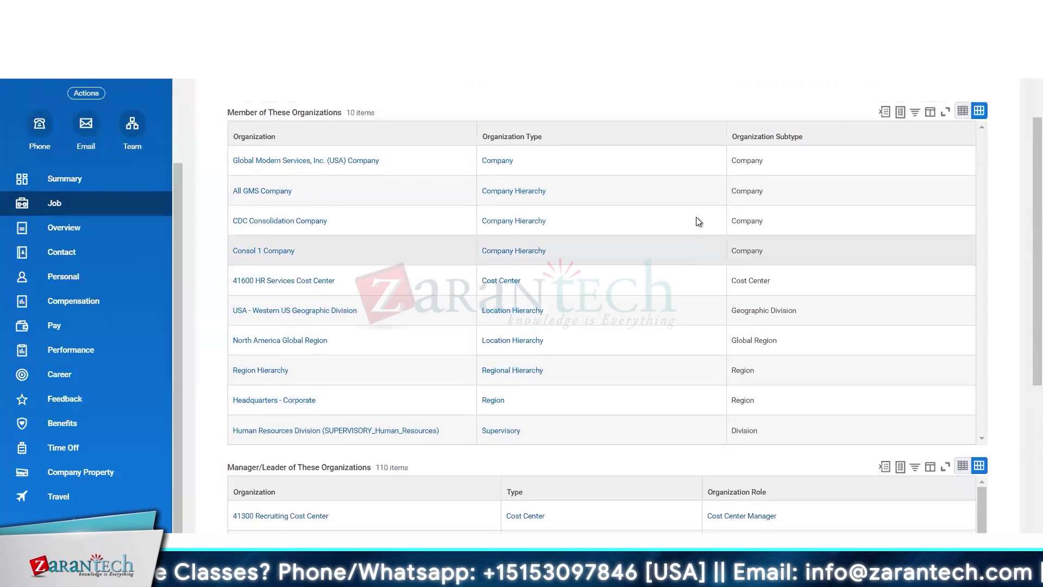
scroll(697, 217, up, 2)
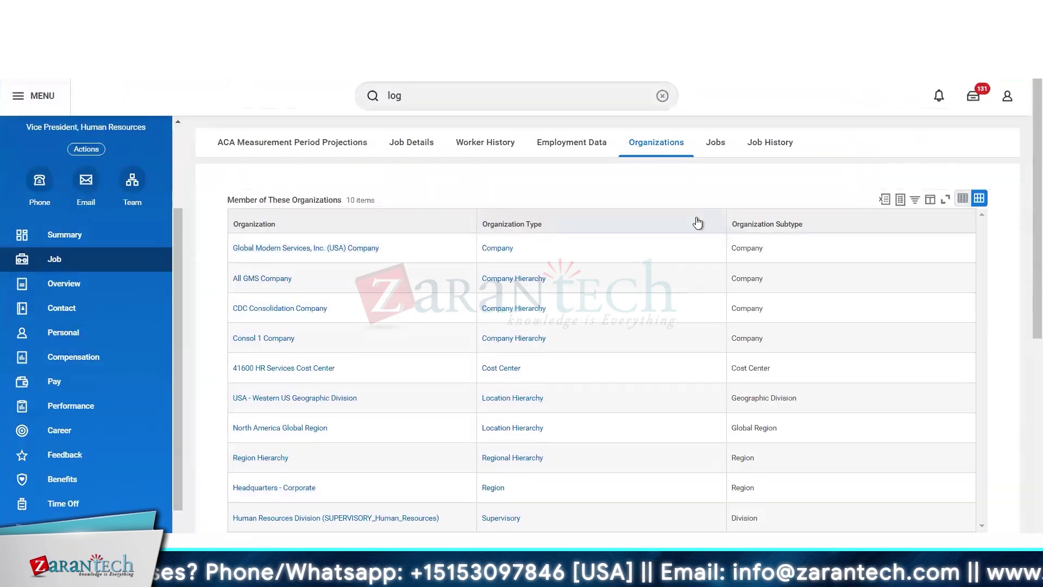
scroll(677, 371, down, 1)
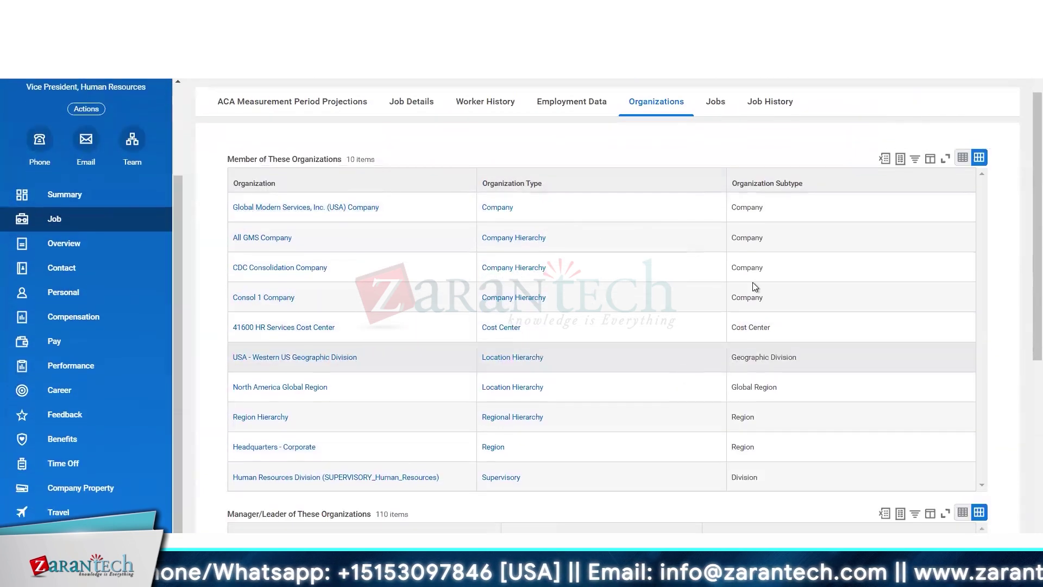
scroll(550, 350, down, 3)
scroll(550, 359, down, 3)
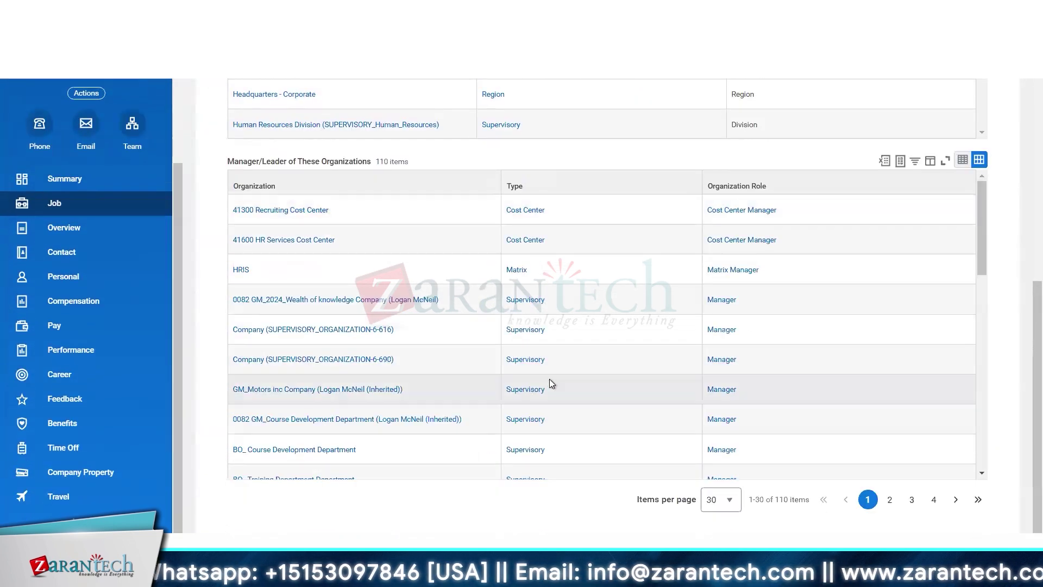
scroll(640, 257, up, 6)
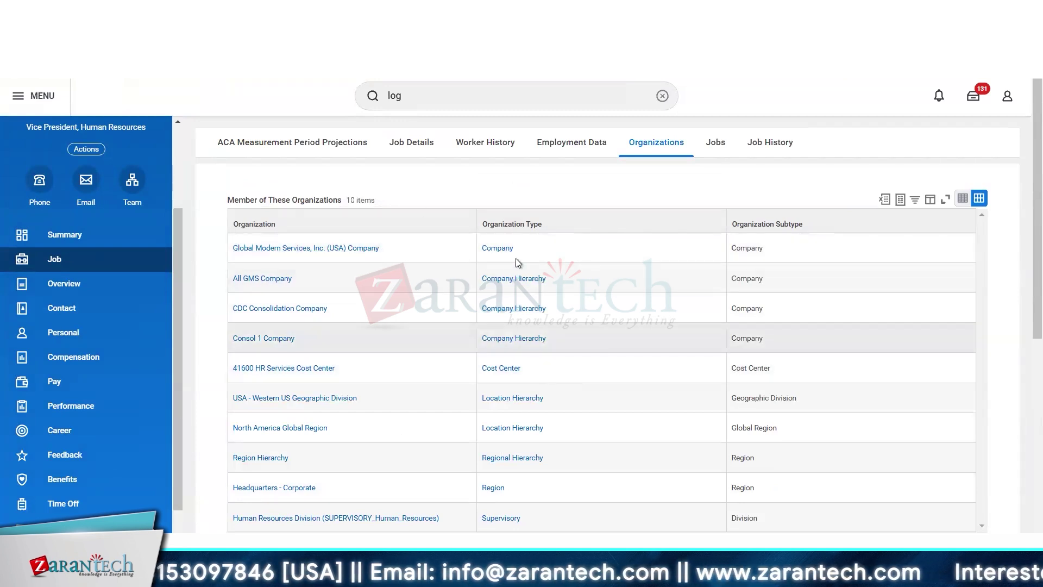
Open Report Fields and Values for the Global Modern Services, Inc. (USA) Company from its reporting related actions in a new tab
mouse_move(389, 251)
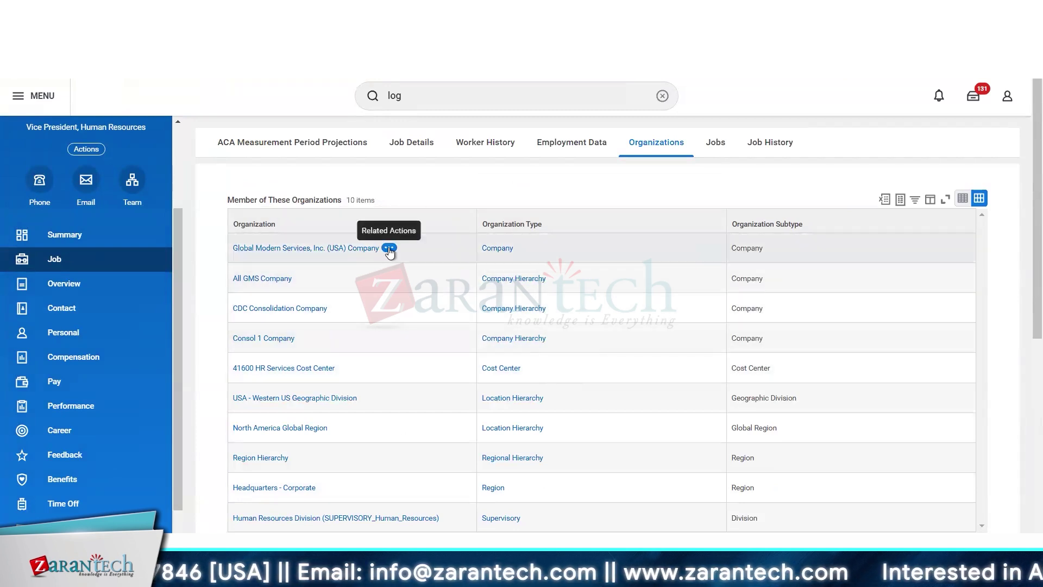
click(389, 249)
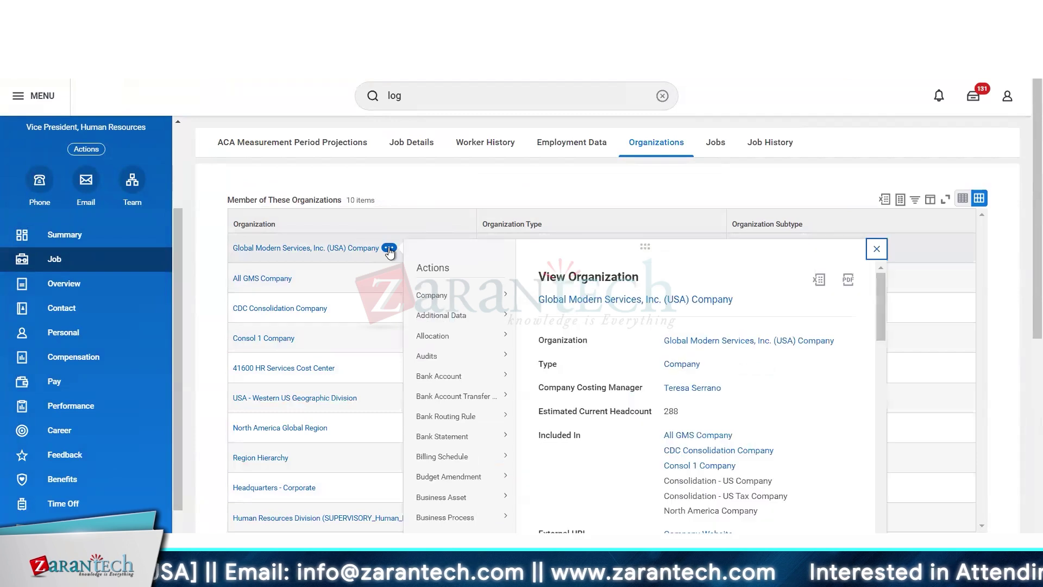
mouse_move(458, 516)
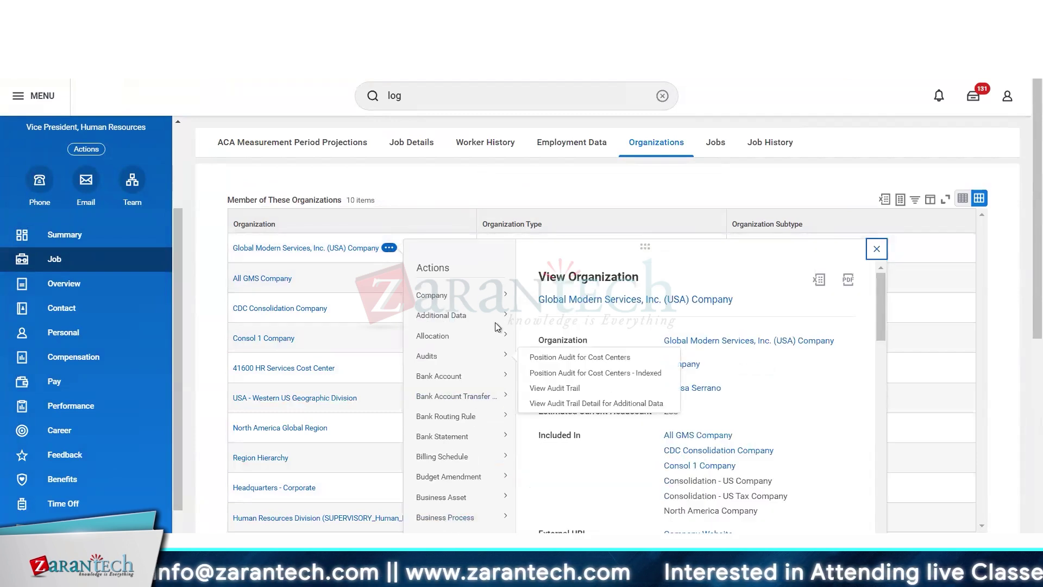
scroll(451, 397, down, 5)
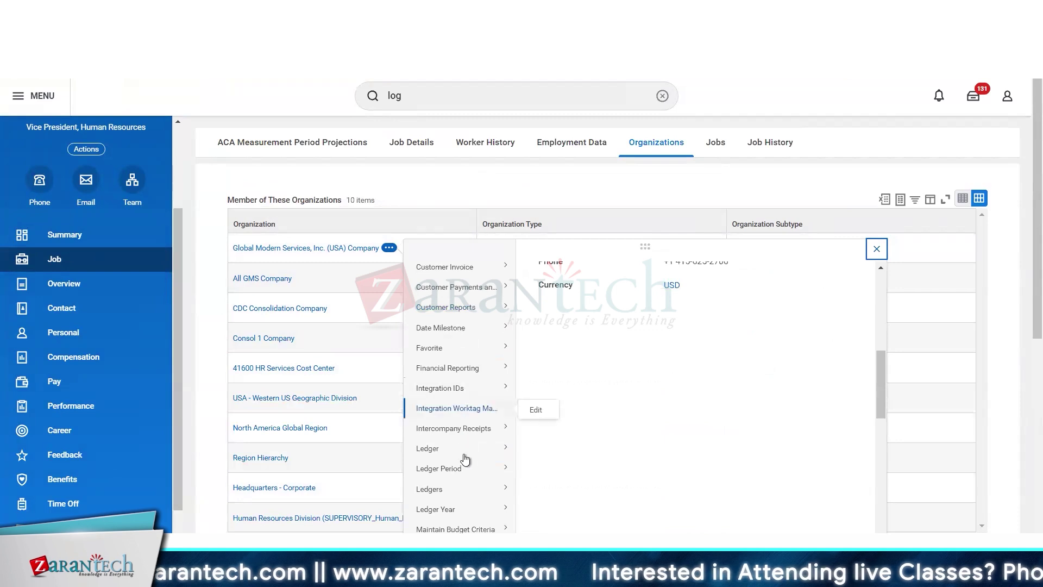
scroll(470, 435, down, 3)
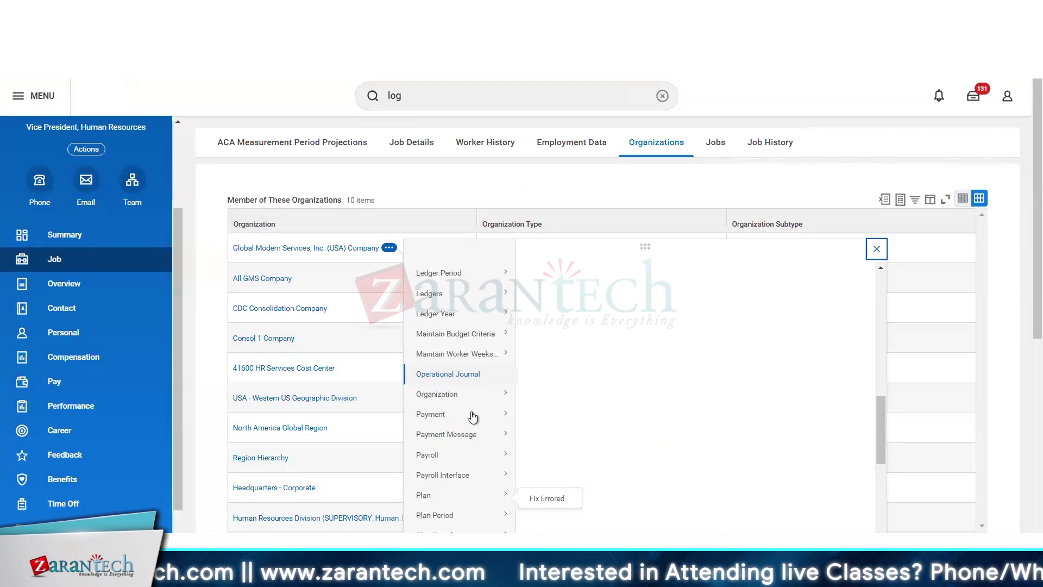
mouse_move(435, 459)
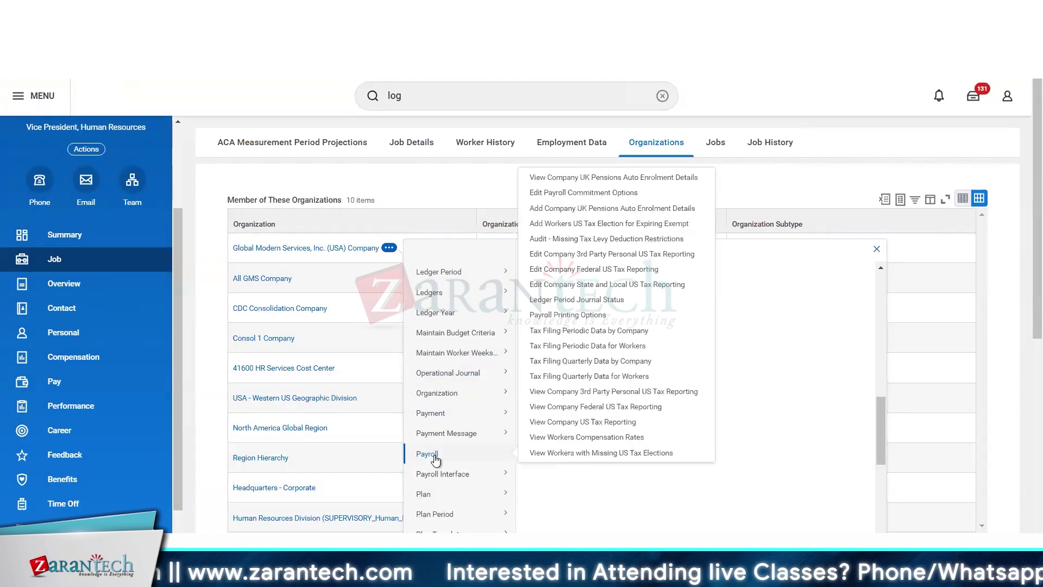
scroll(434, 459, down, 5)
mouse_move(487, 386)
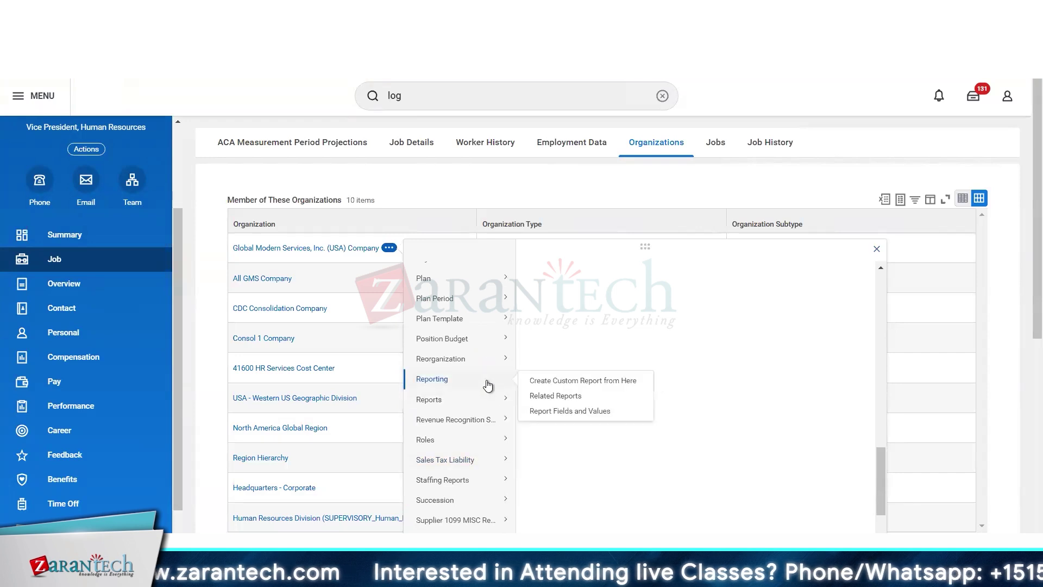
right_click(562, 414)
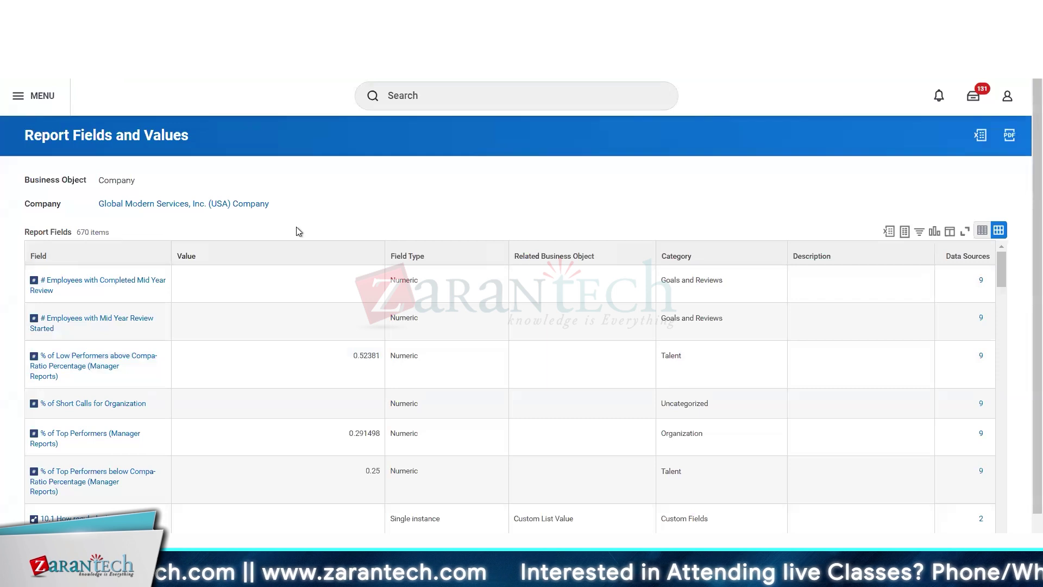
Examine the company's report fields, including their values, field types, related business objects, categories and descriptions
scroll(488, 198, down, 1)
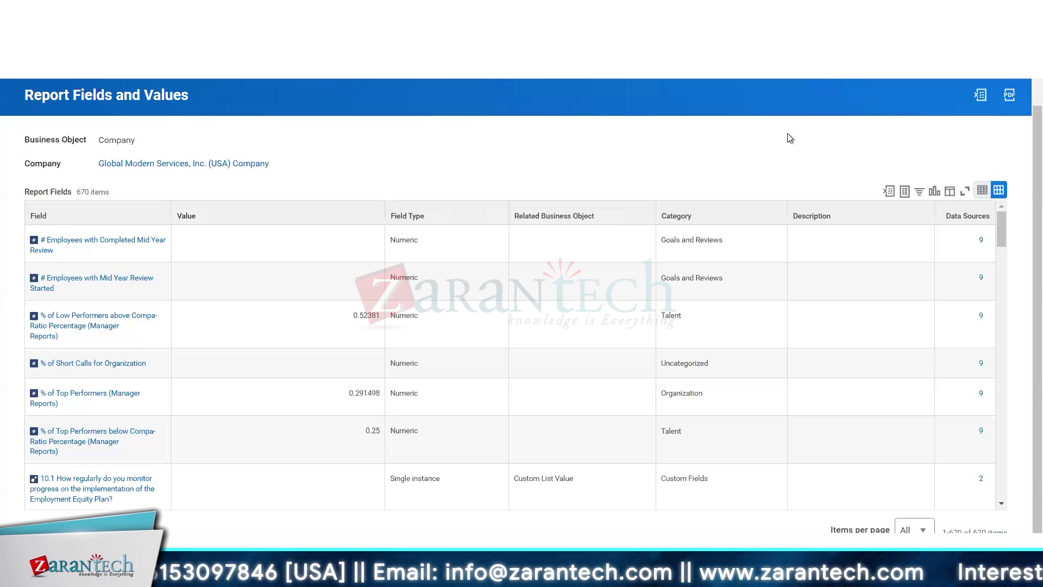
scroll(789, 138, up, 1)
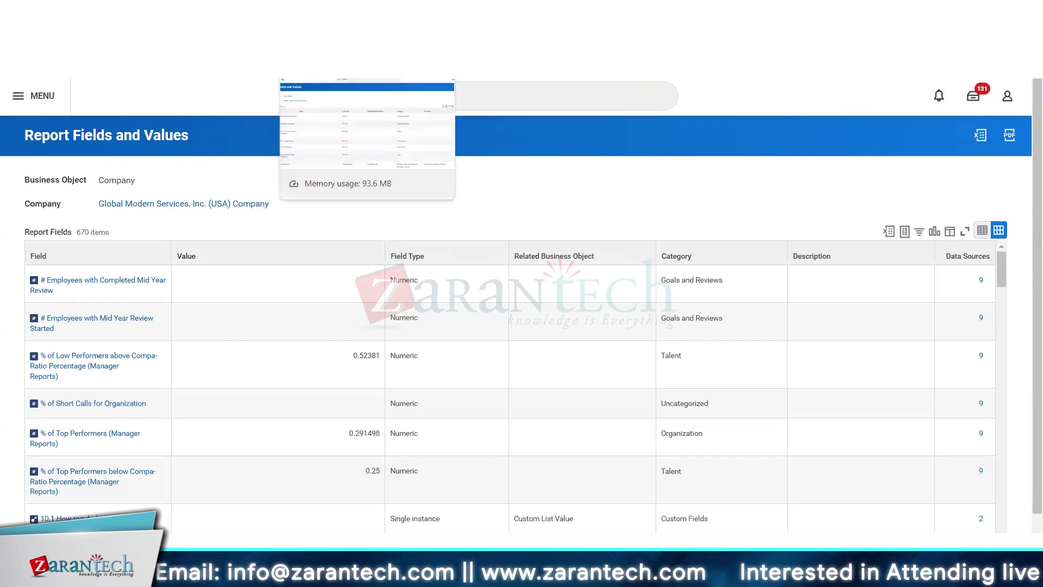
scroll(175, 303, down, 1)
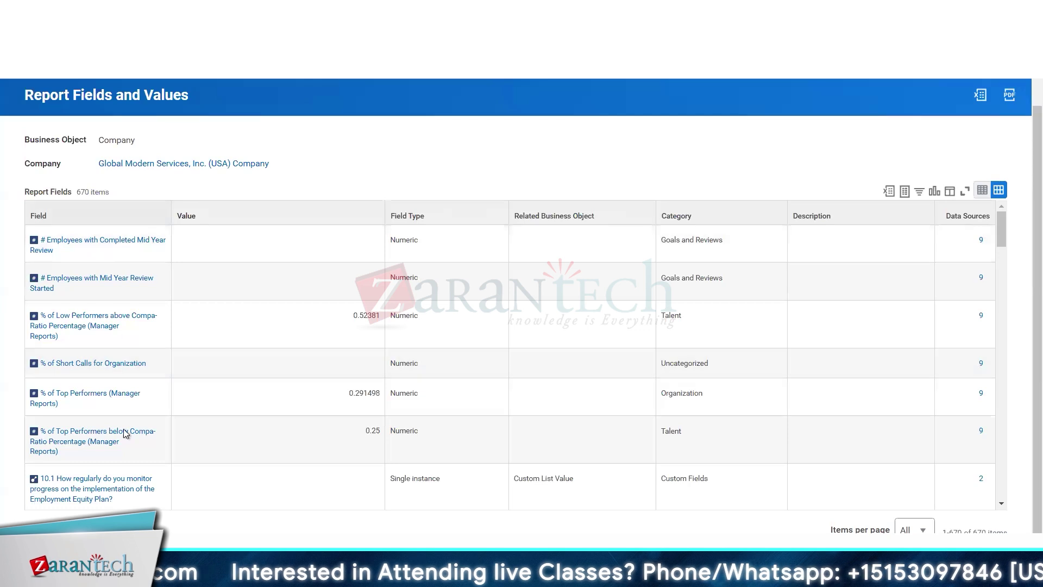
scroll(219, 367, down, 3)
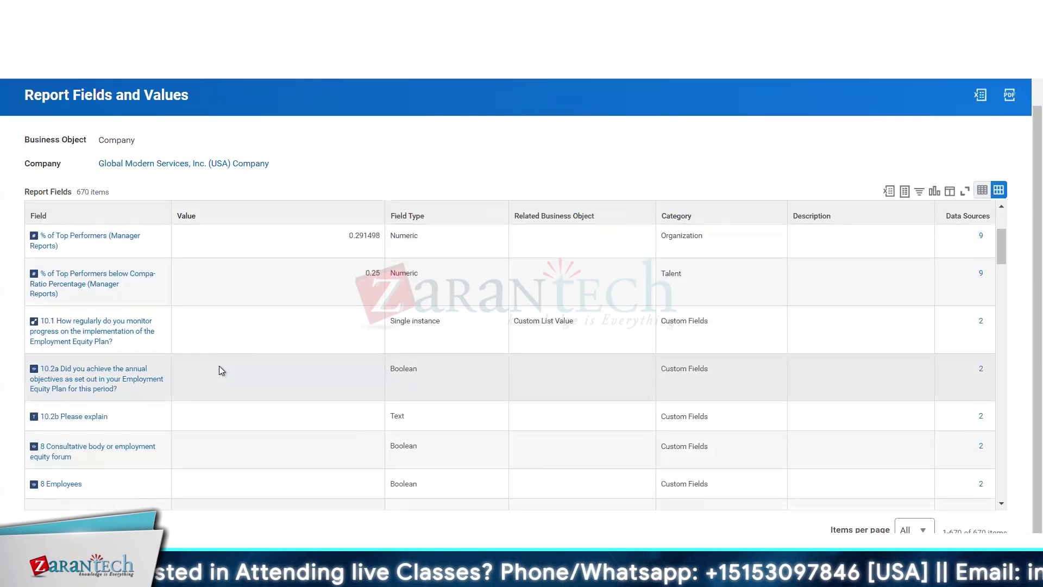
scroll(219, 366, down, 2)
scroll(233, 351, down, 5)
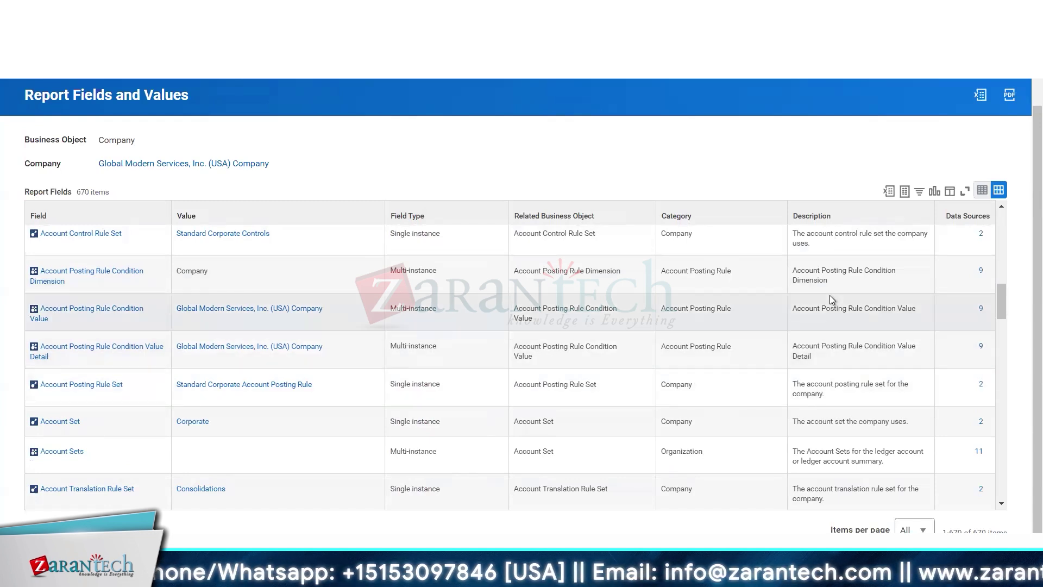
scroll(830, 295, up, 10)
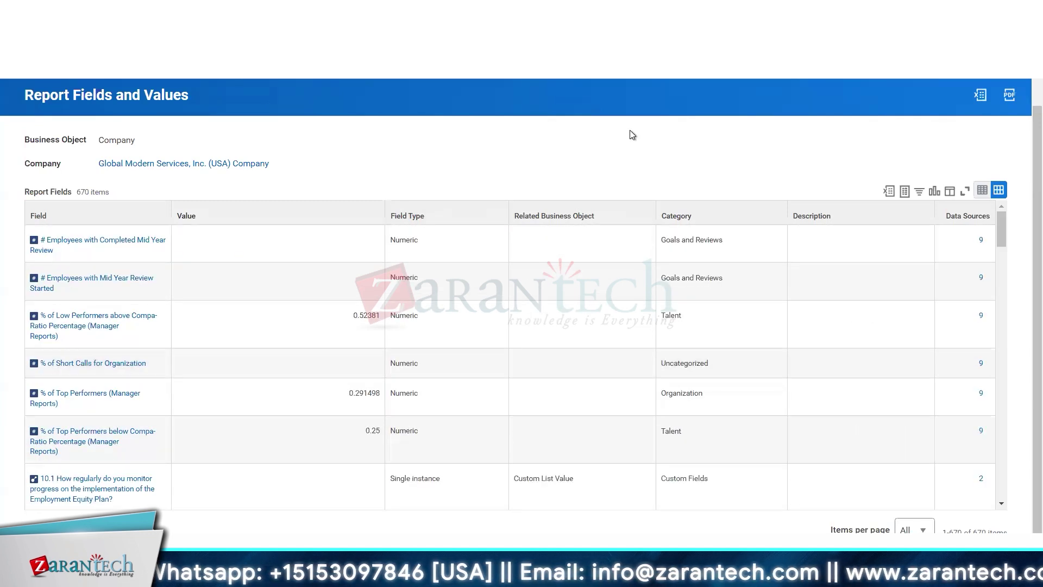
Switch to the Contextual Reporting slides and review the Related Reports slide, returning to the Create Custom Report slide
key(alt+Tab)
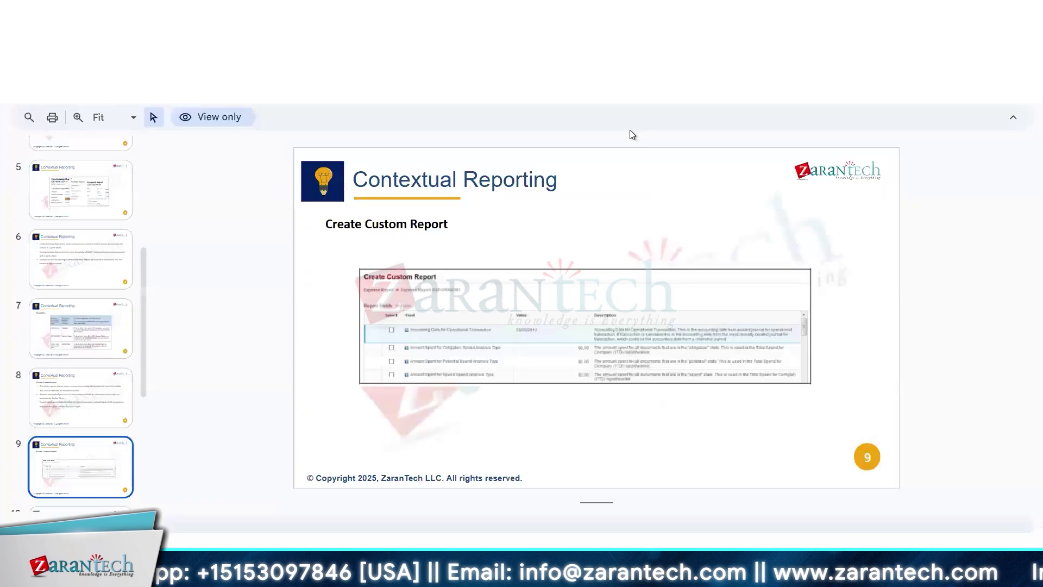
key(Down)
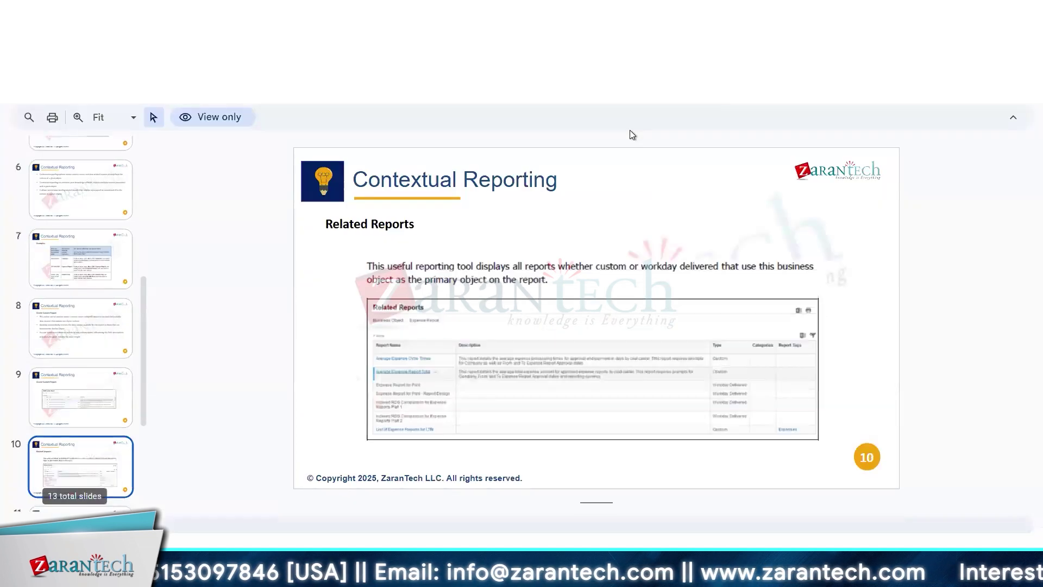
key(Up)
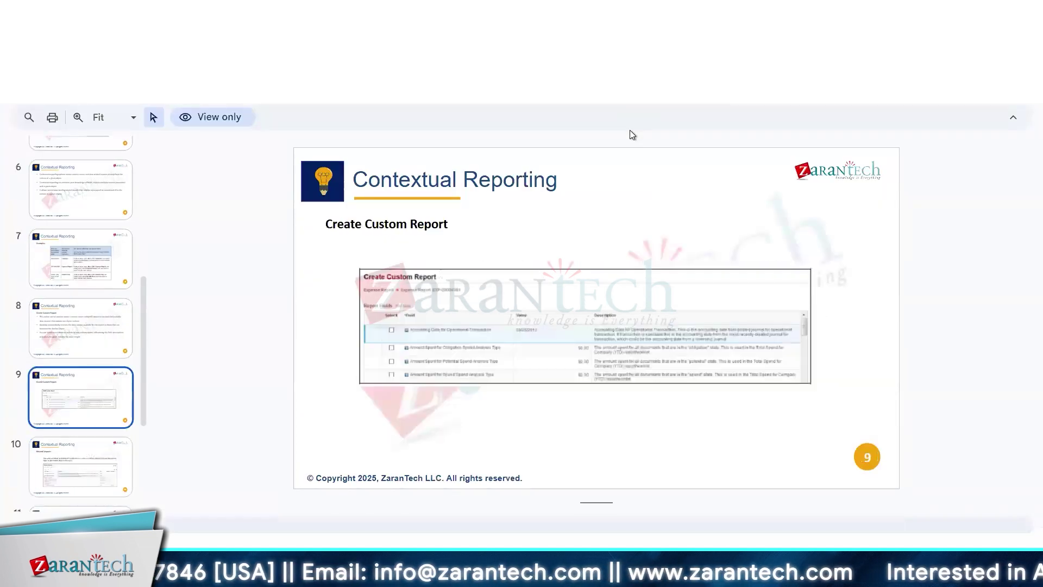
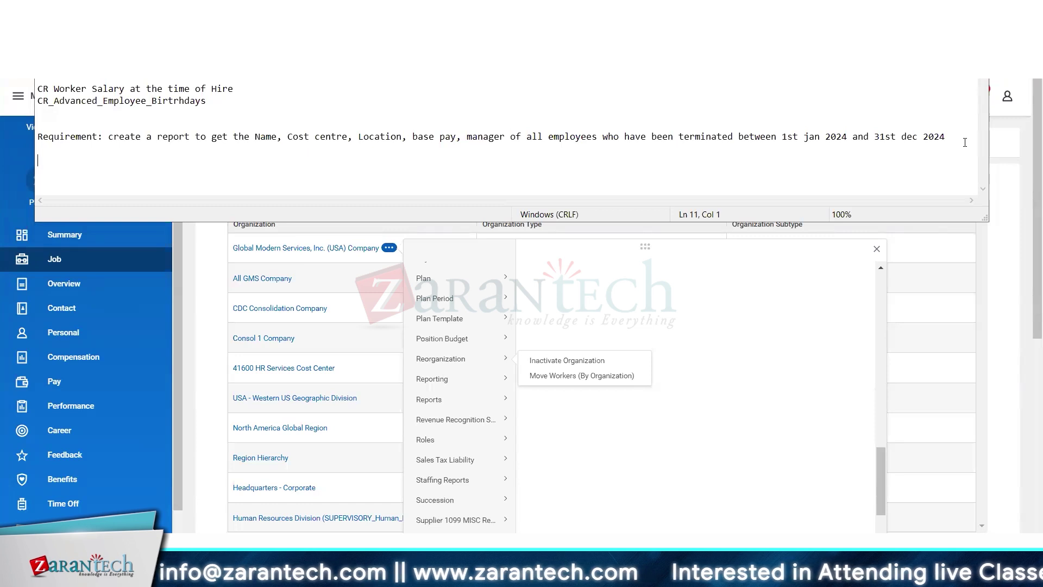
In the text editor notes, write "Create a report to highlight all change job operations within a date range input by report user"
text(Craete )
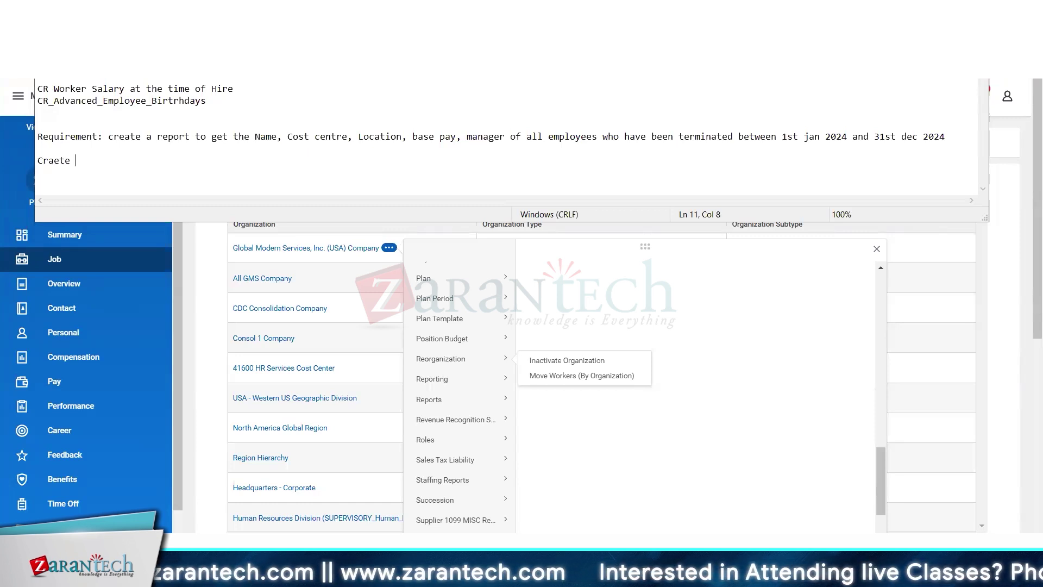
text(an)
key(BackSpace)
key(BackSpace)
key(BackSpace)
key(BackSpace)
key(BackSpace)
key(BackSpace)
key(BackSpace)
text(eate a)
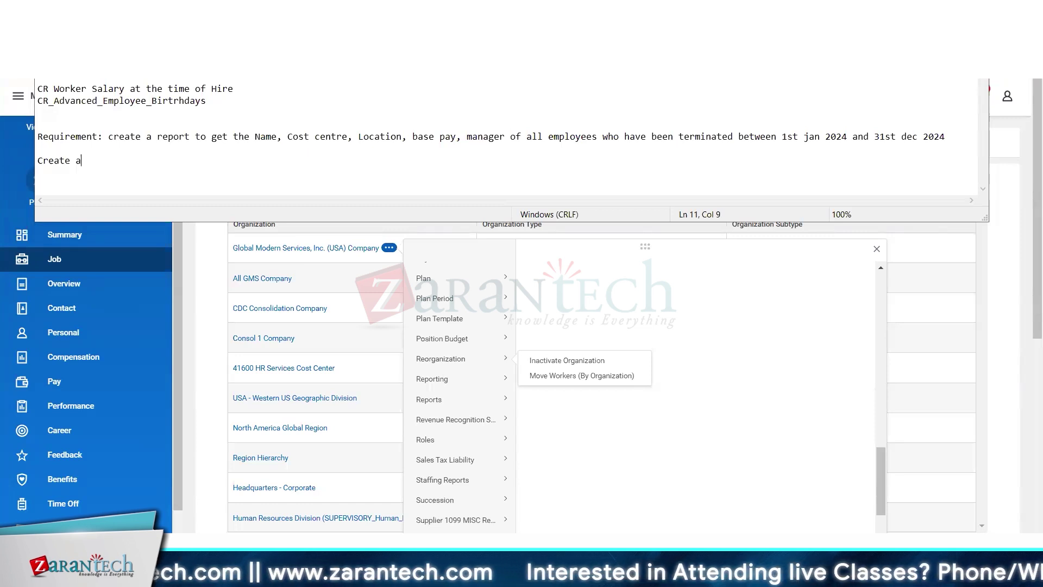
text( report t)
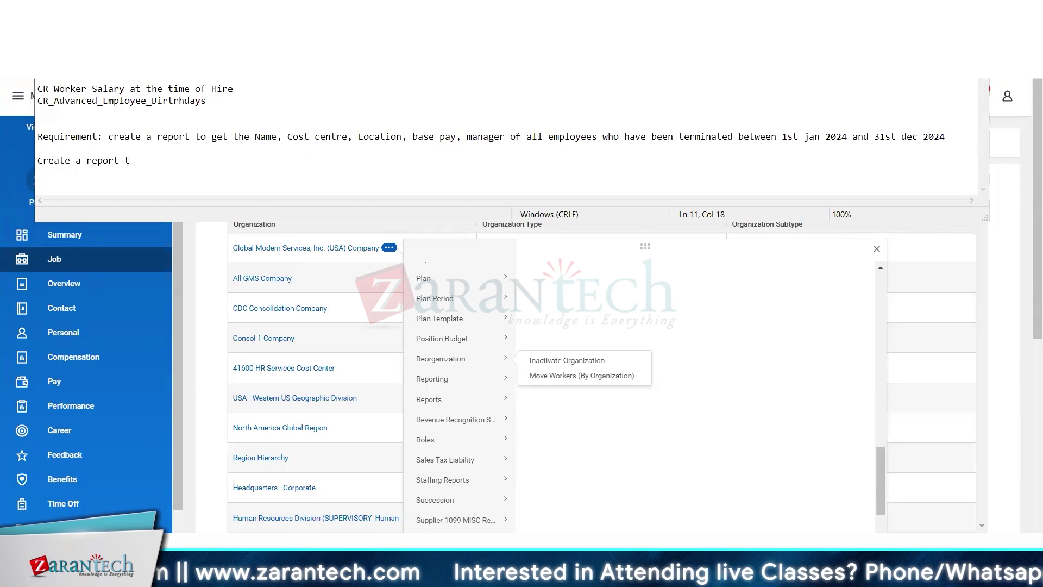
text(o highlight all chan)
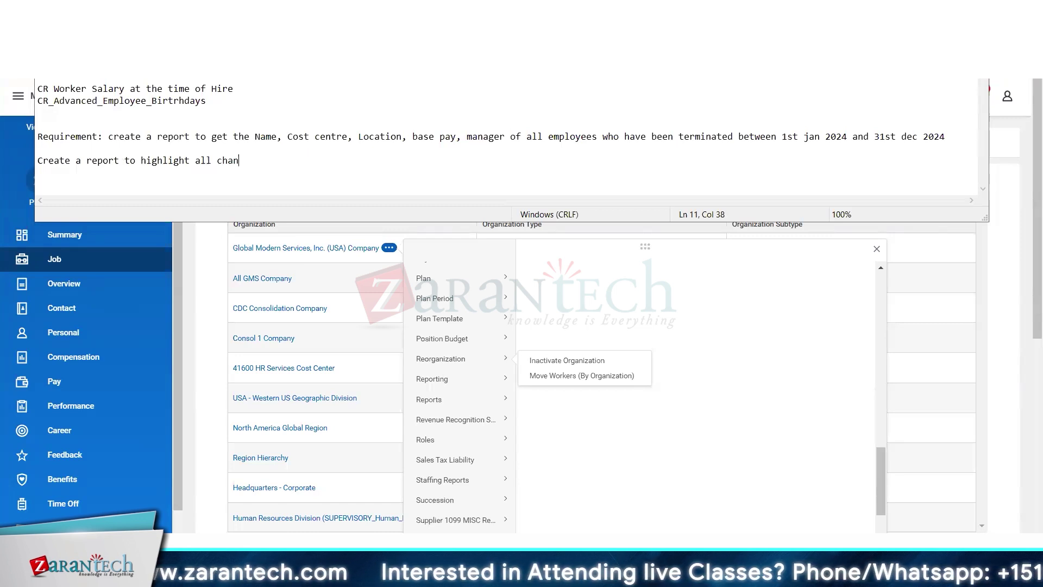
text(ge job )
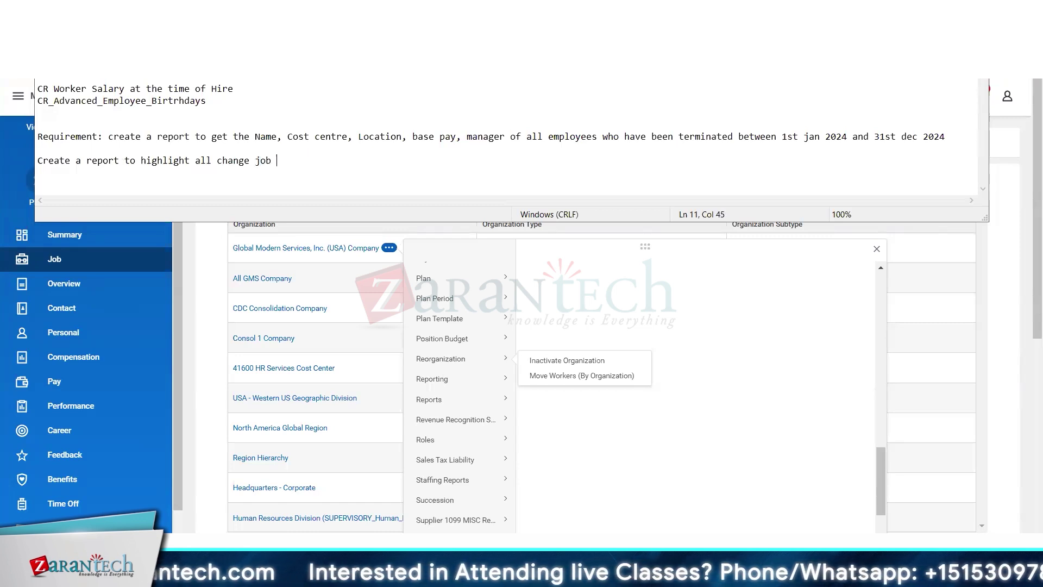
text(operations with a)
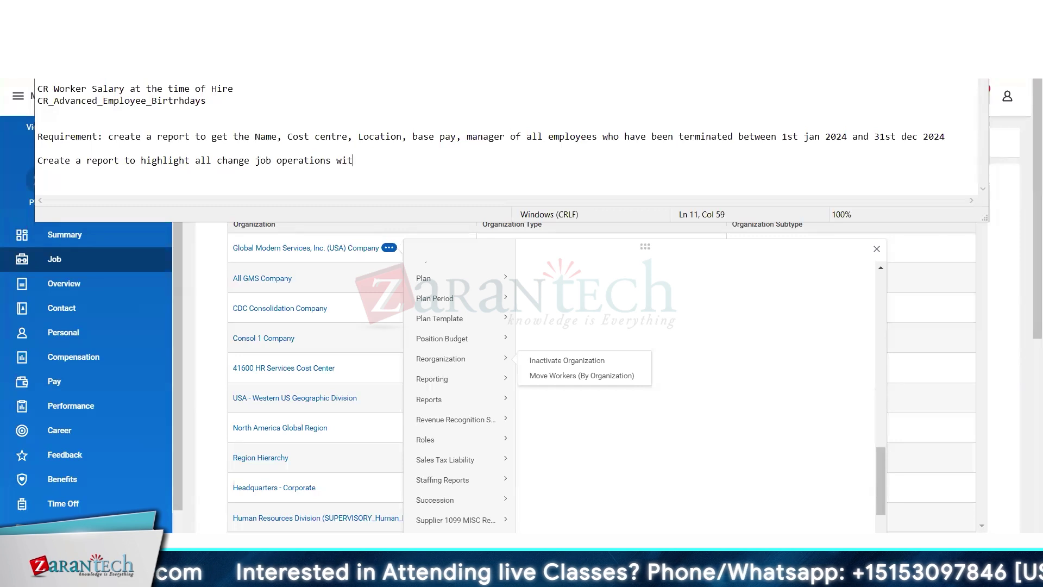
key(BackSpace)
key(BackSpace)
text(in a date range inp[u)
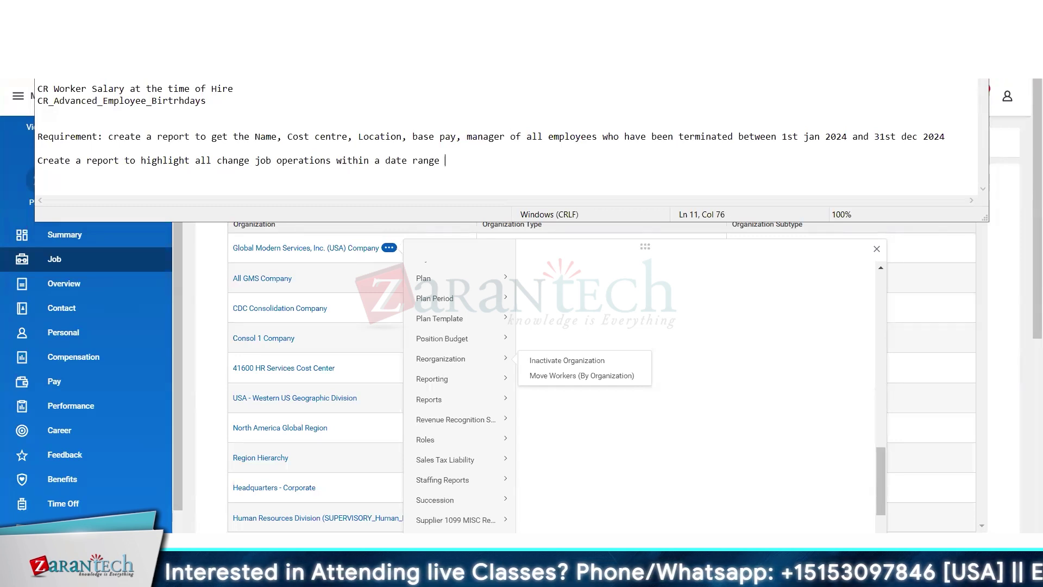
key(BackSpace)
key(BackSpace)
text(ut by report user)
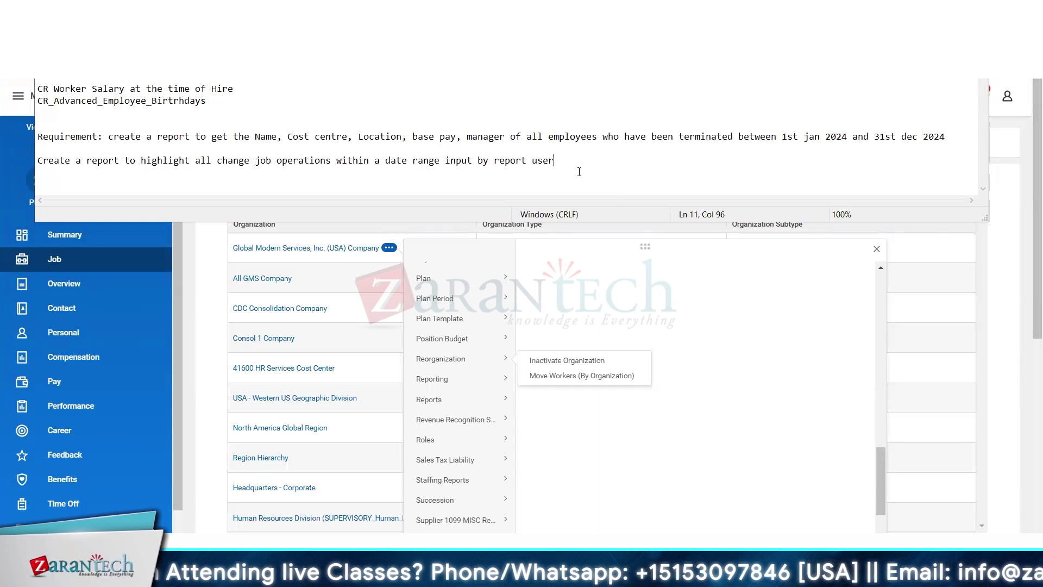
Append "[Hint: use data source as BPT - Business Process Transactions]" to the change job requirement and select the whole line
text([Hint: use ])
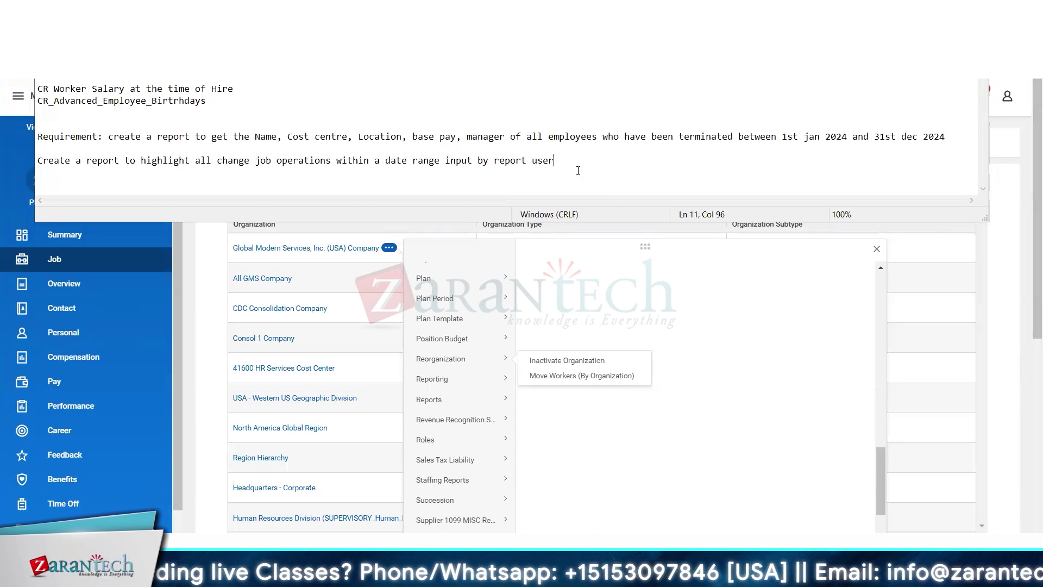
key(Left)
text(Hint: use )
text(data source as )
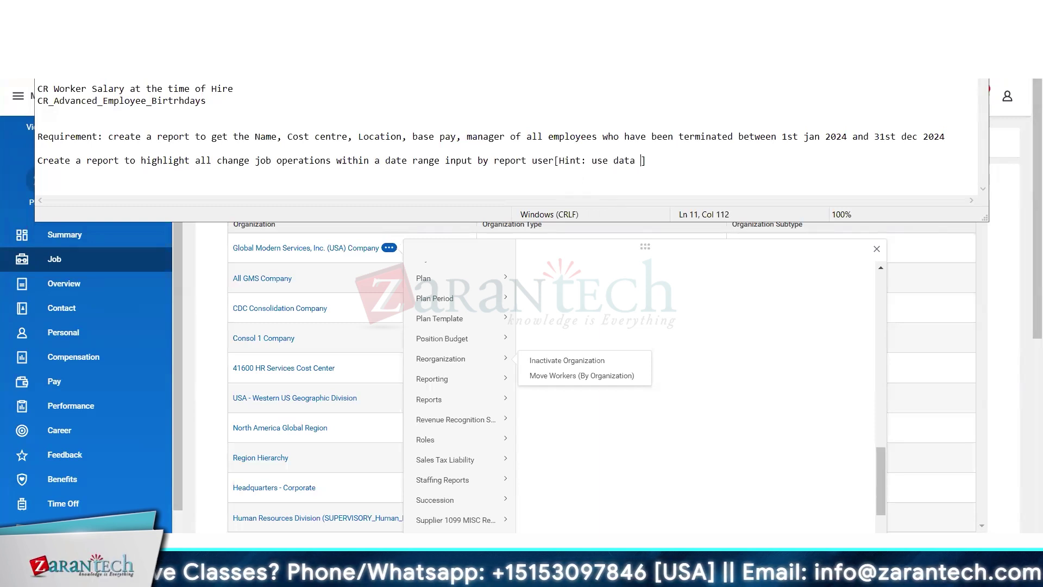
text(BPT - Business )
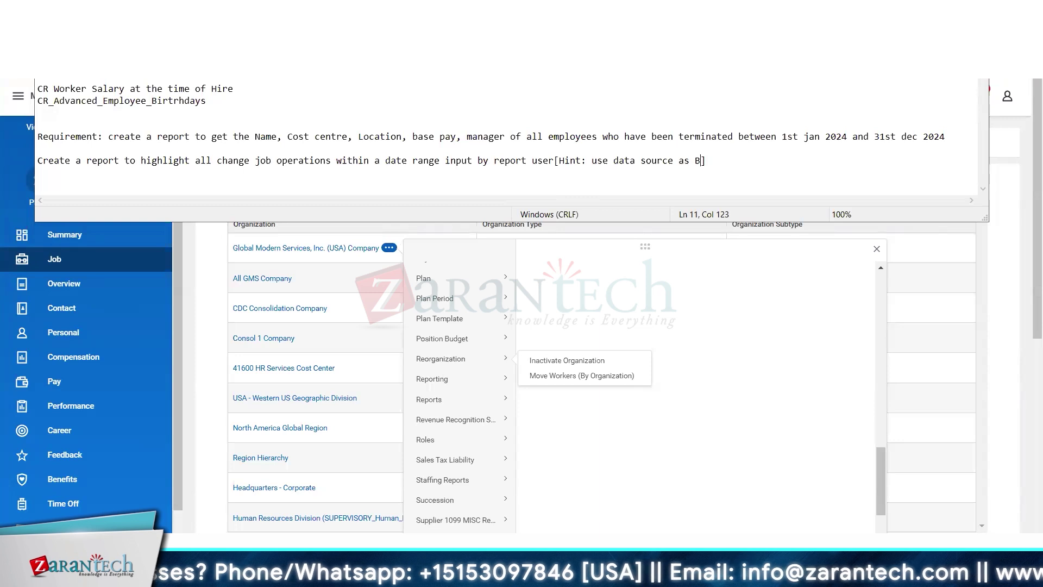
text(Process Tran)
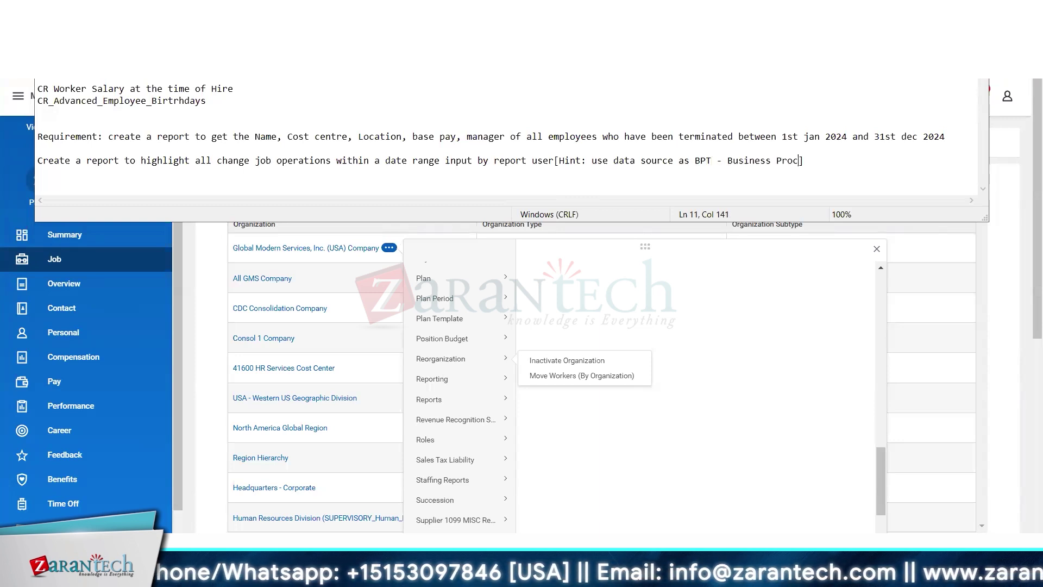
text(sactions)
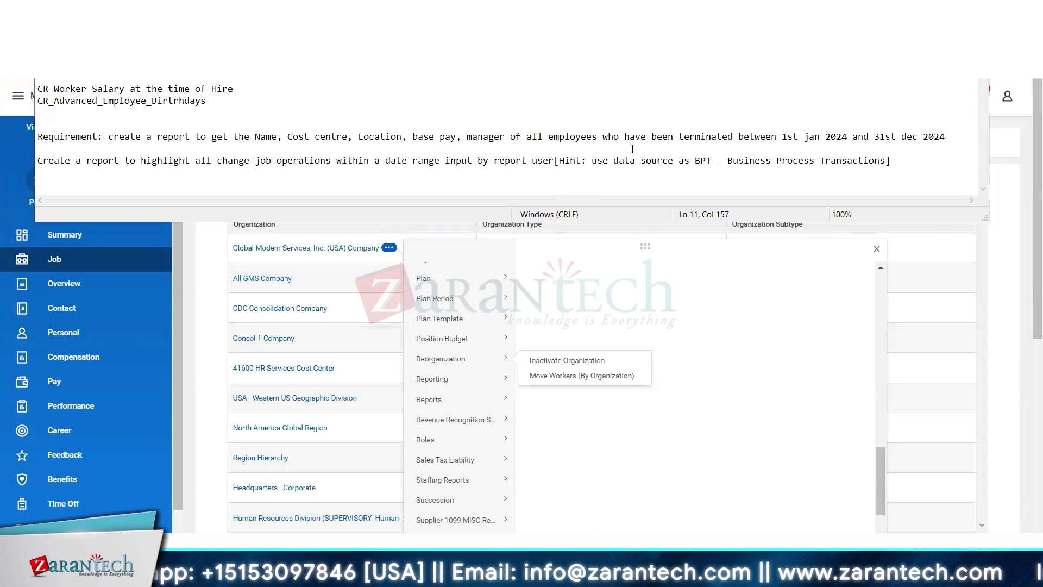
key(End)
key(shift+Up)
drag(176, 162, 38, 161)
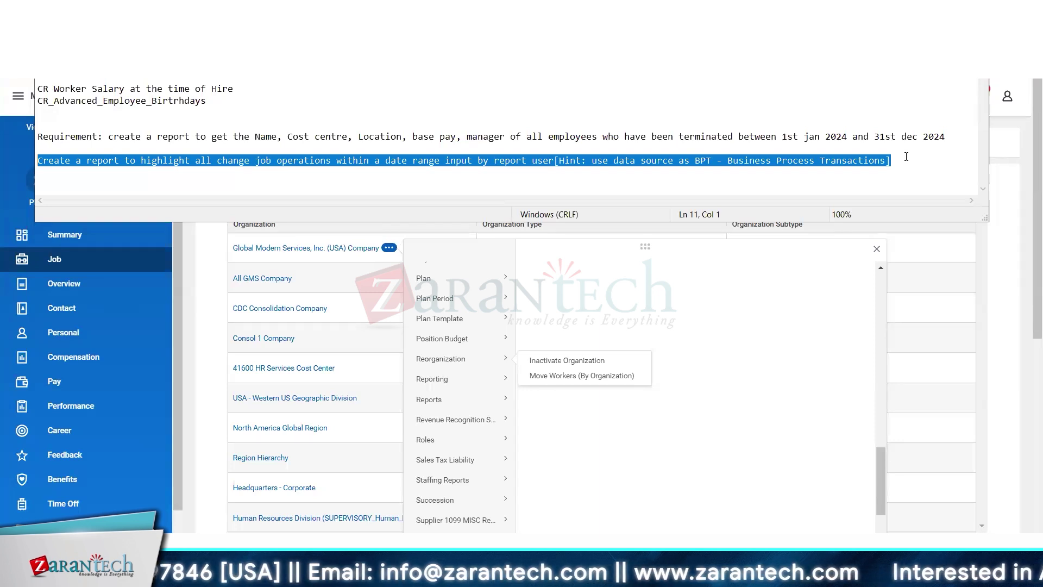
Below the change job requirement, list the fields "Effective date", "Instance for change job", "Completed on" and "Initiated by" on separate lines
click(906, 156)
key(Return)
text(Ef)
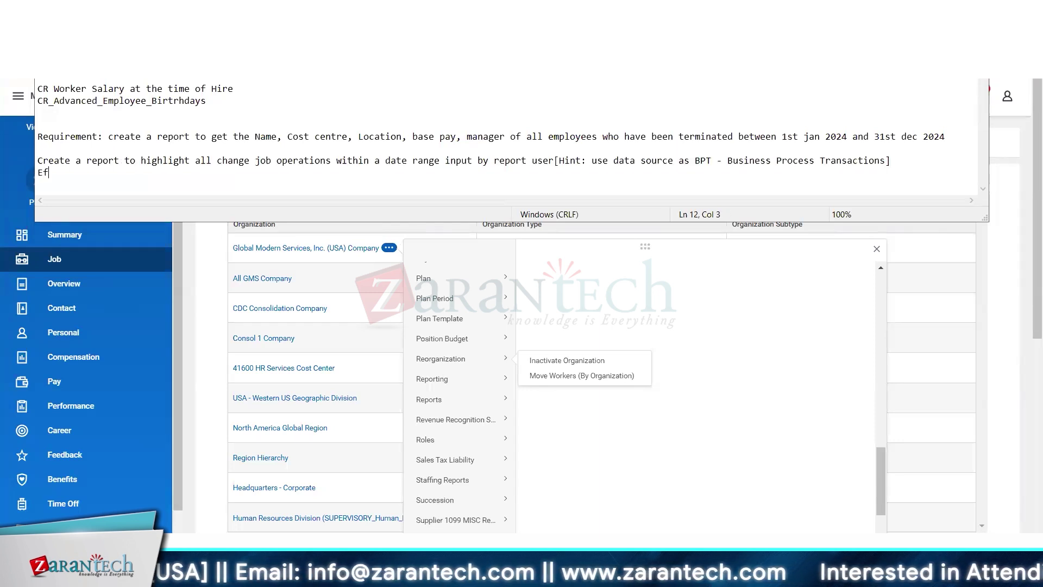
text(fective date )
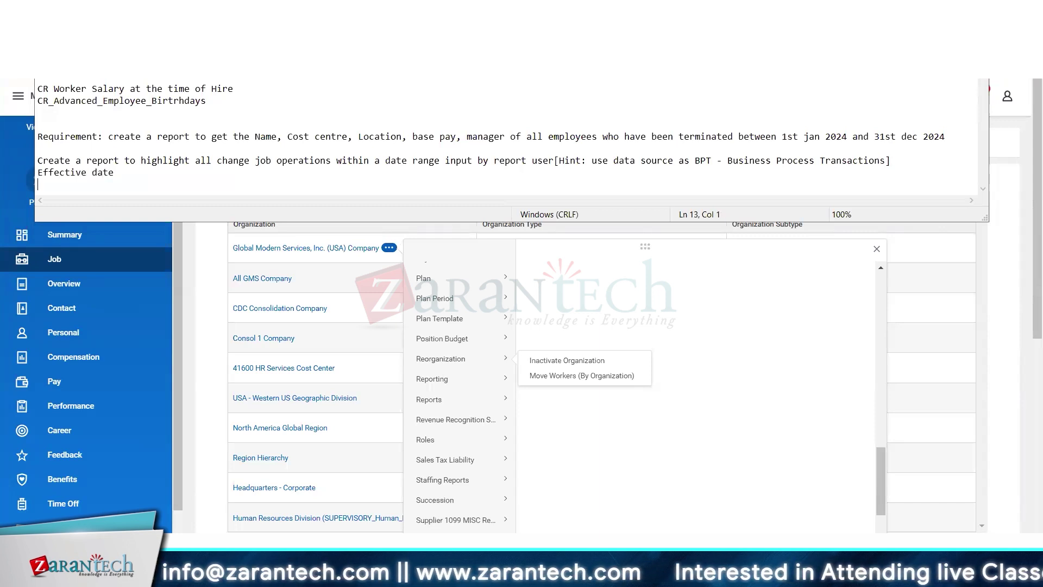
text(Inst)
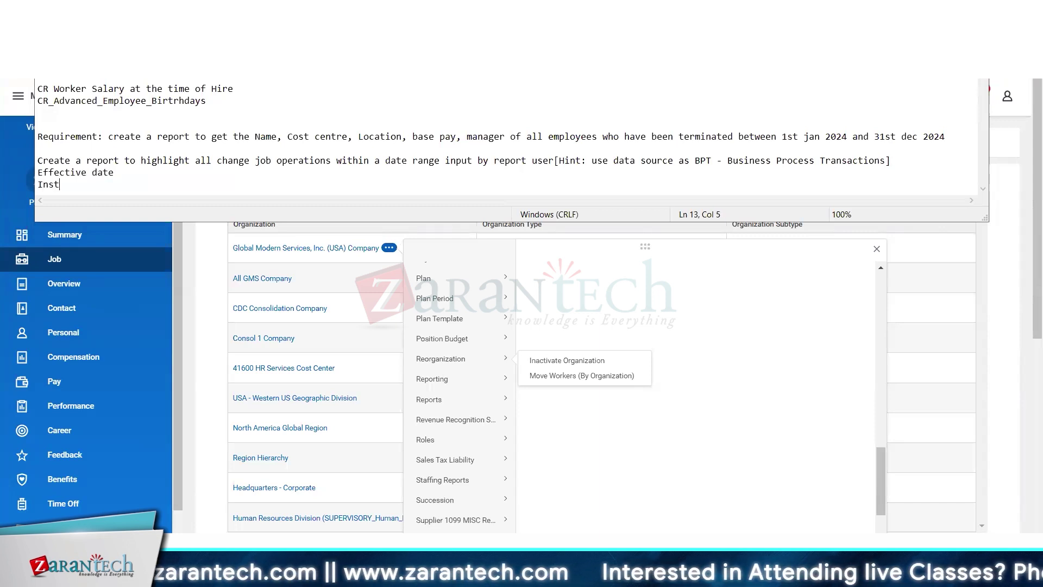
text(ance for change job)
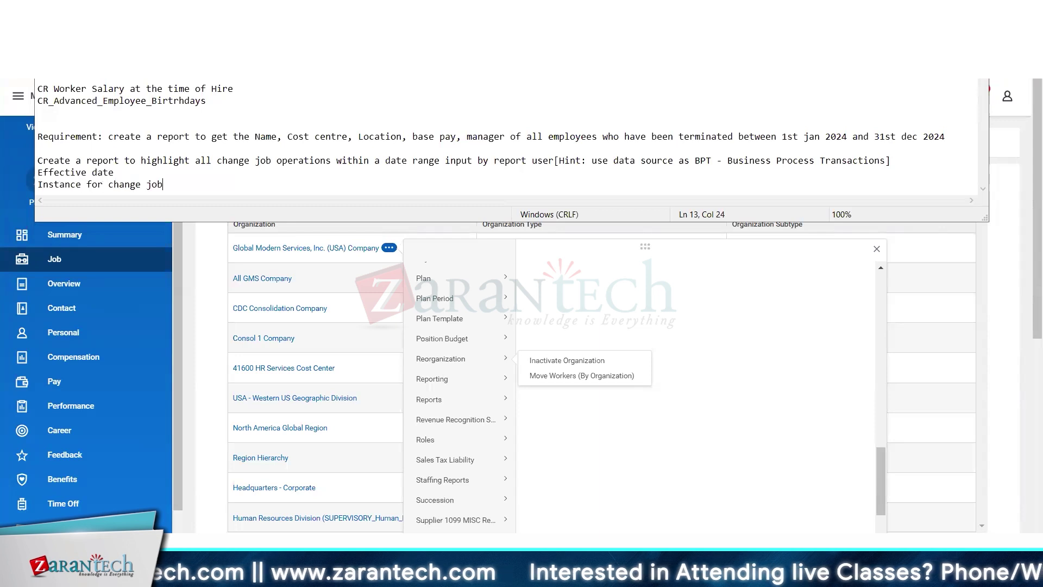
key(Return)
text(Completed on)
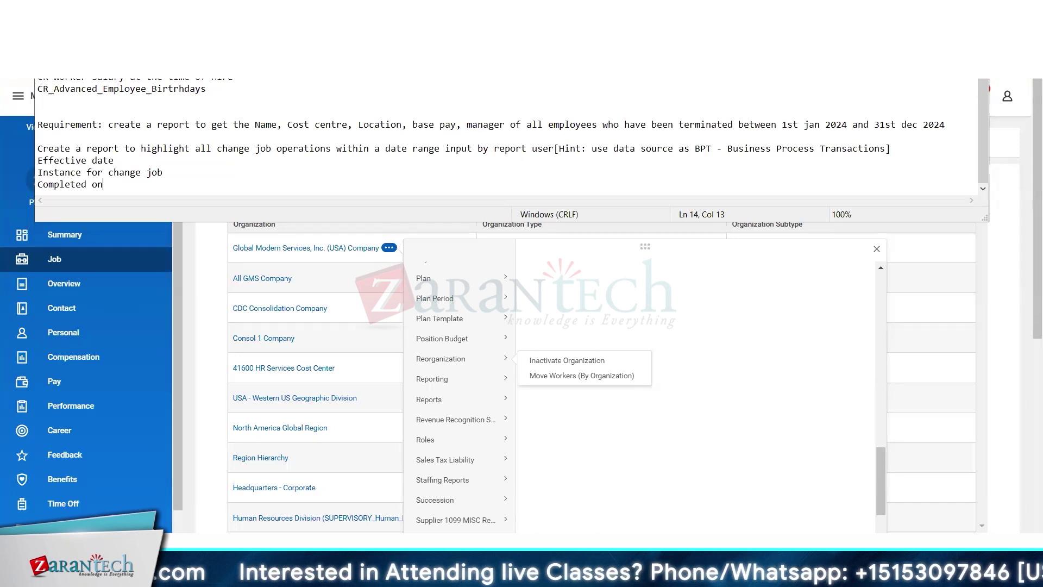
key(Return)
text(Initiated by)
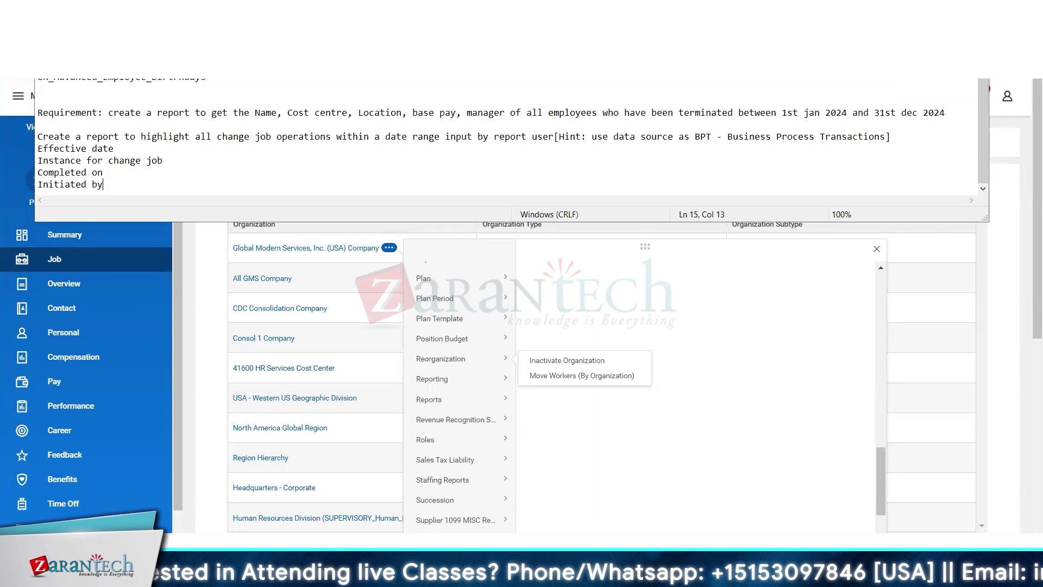
Highlight the change job requirement together with its four field lines, and switch to Workday
key(shift+Up)
key(shift+Up)
key(shift+Up)
key(shift+Up)
key(shift+Home)
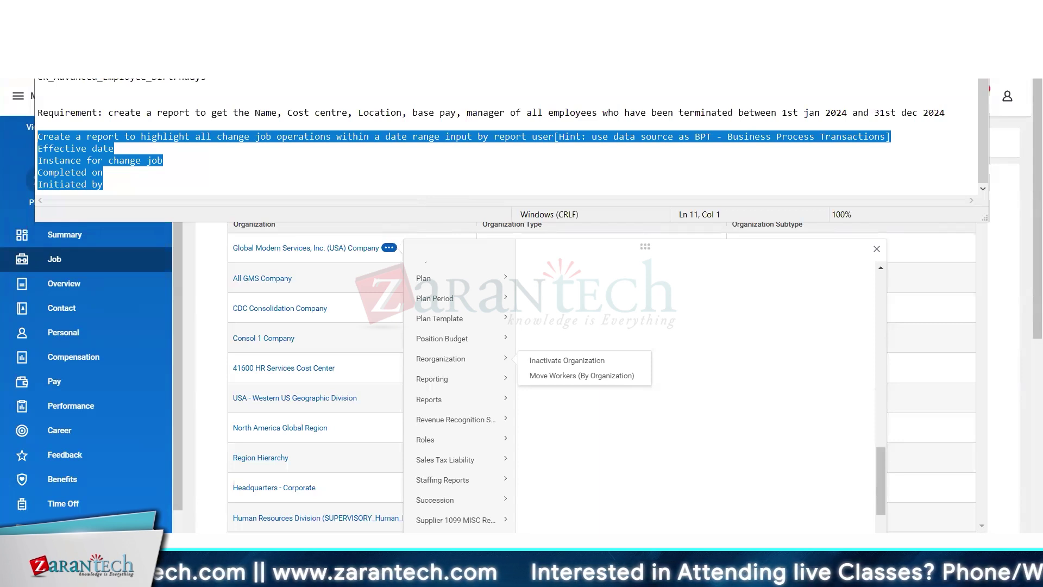
key(alt+Tab)
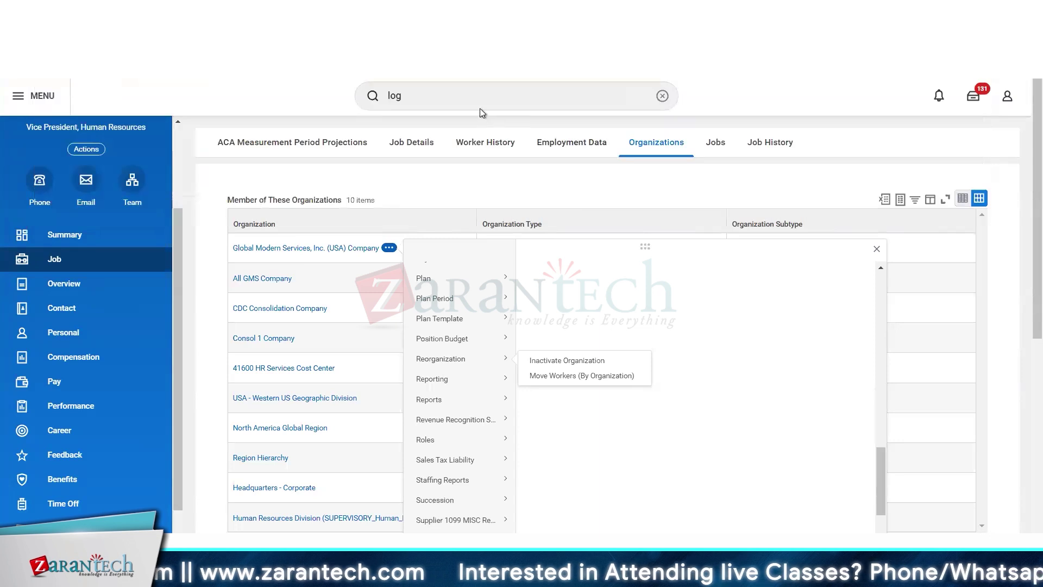
click(432, 97)
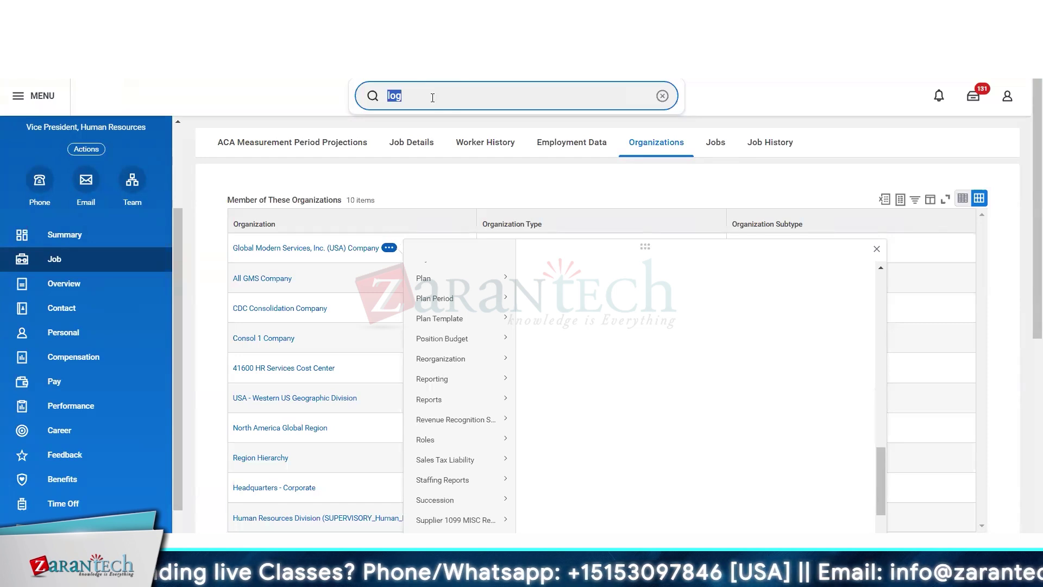
text(perfor)
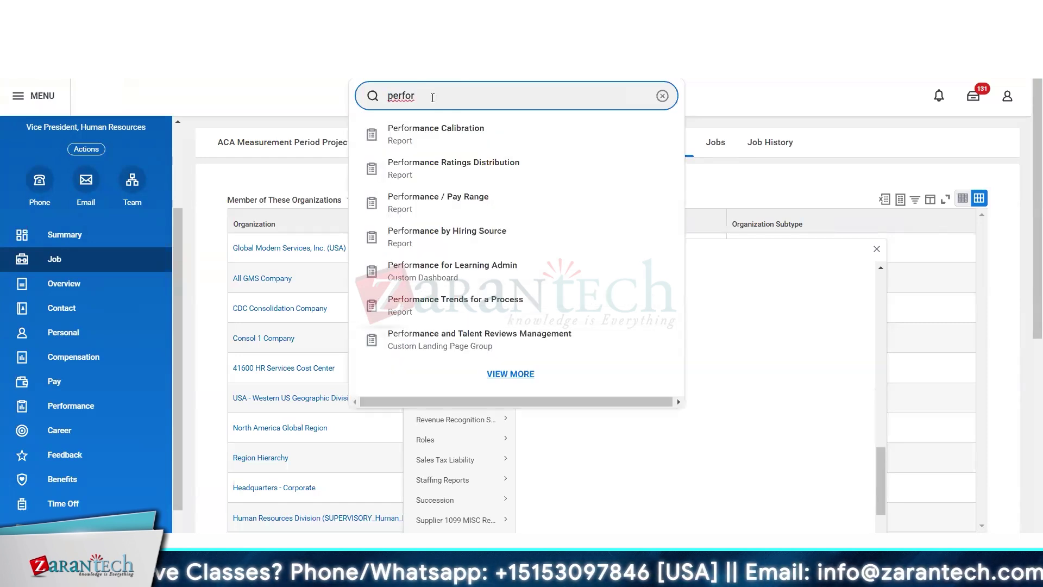
key(BackSpace)
key(BackSpace)
key(BackSpace)
key(BackSpace)
key(BackSpace)
key(BackSpace)
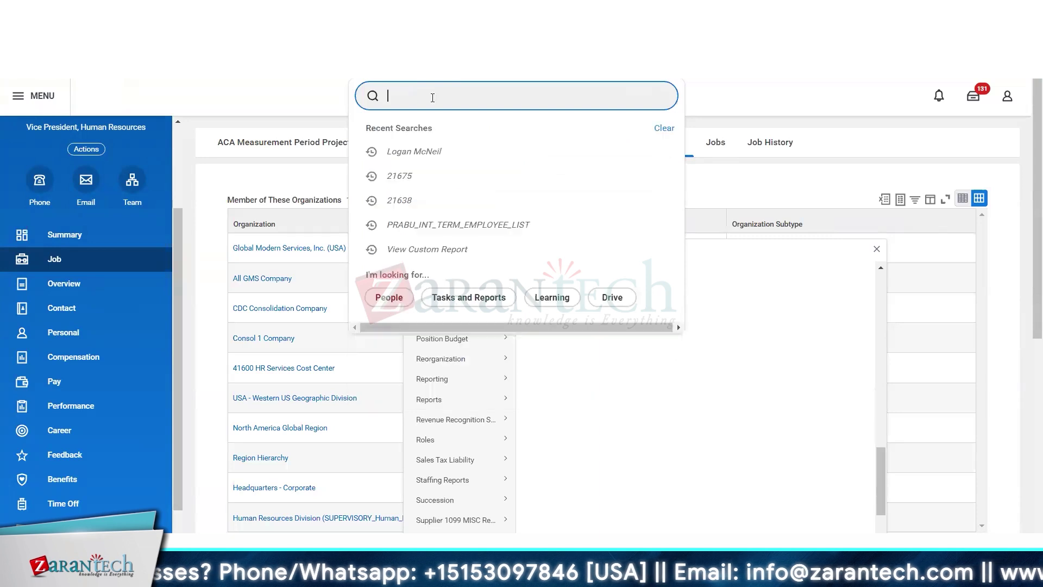
Search Workday for "report" and open the Report Run Analysis report
text(report)
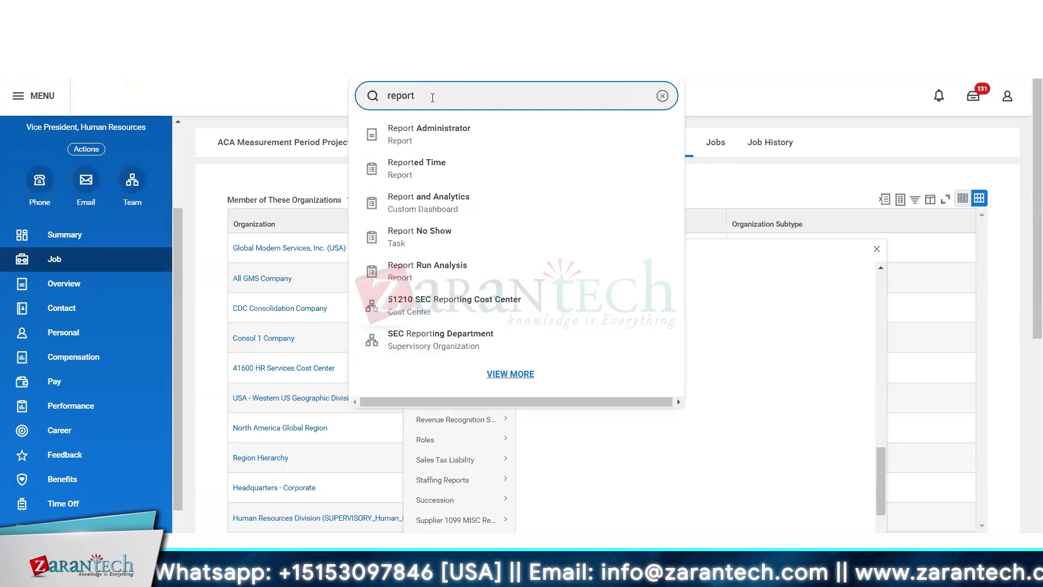
click(429, 278)
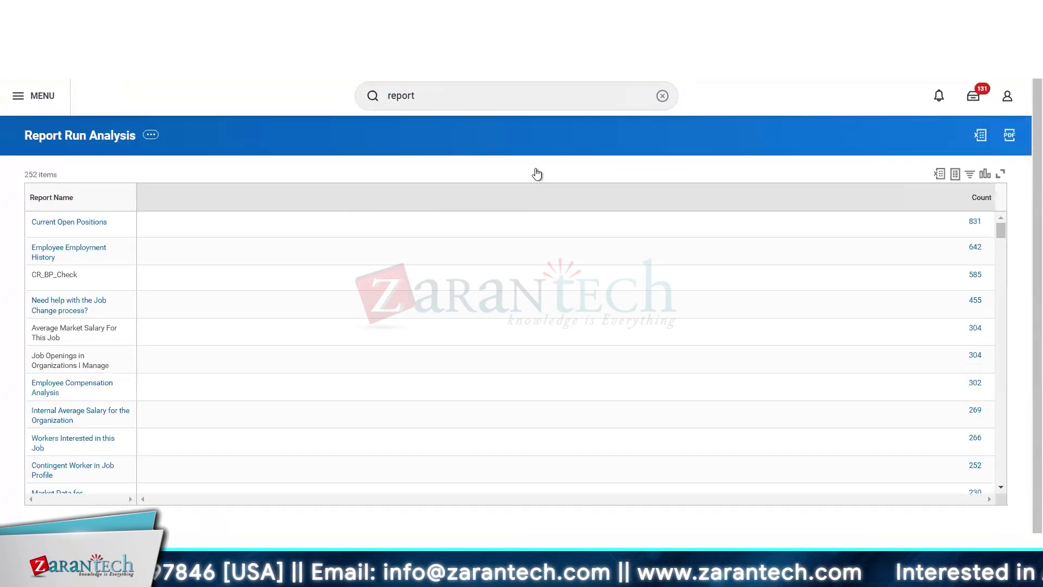
Return to the global search and shorten the search term to "repor"
click(444, 95)
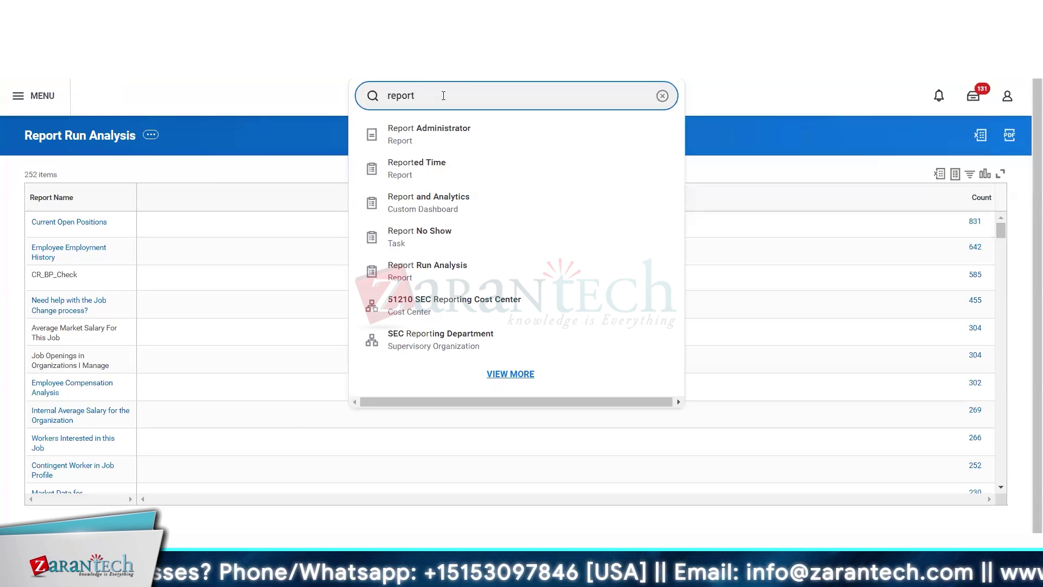
key(BackSpace)
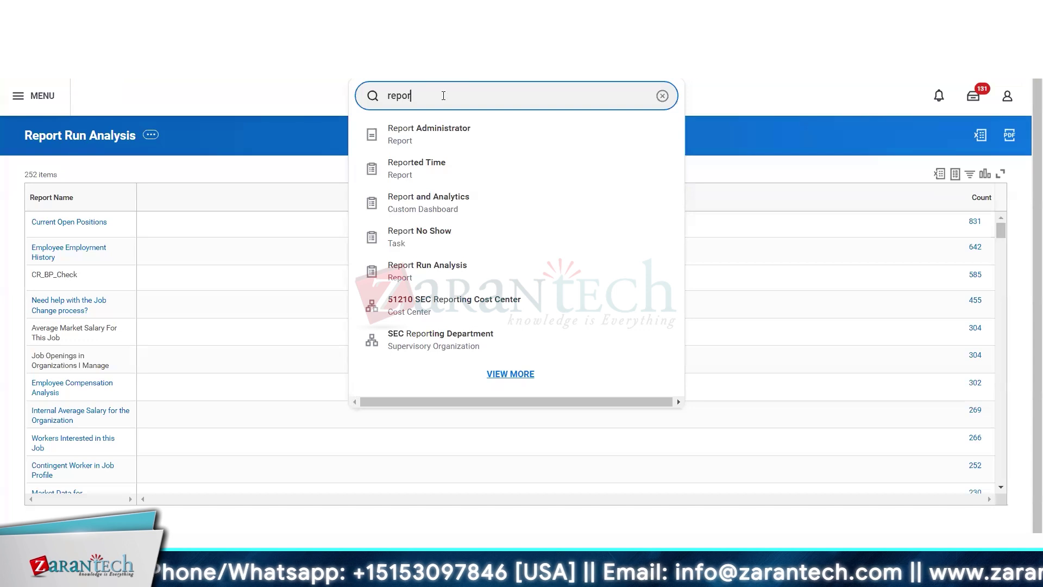